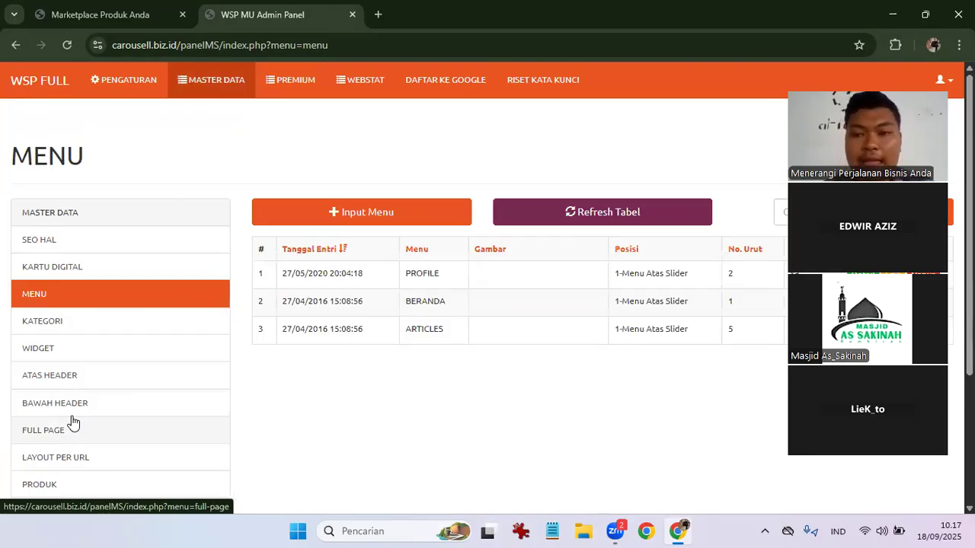
Open a blank ARTIKEL > Input Artikel form, then return to the Carousell.biz.id storefront tab.
scroll(73, 423, "down", 3)
scroll(73, 422, "up", 3)
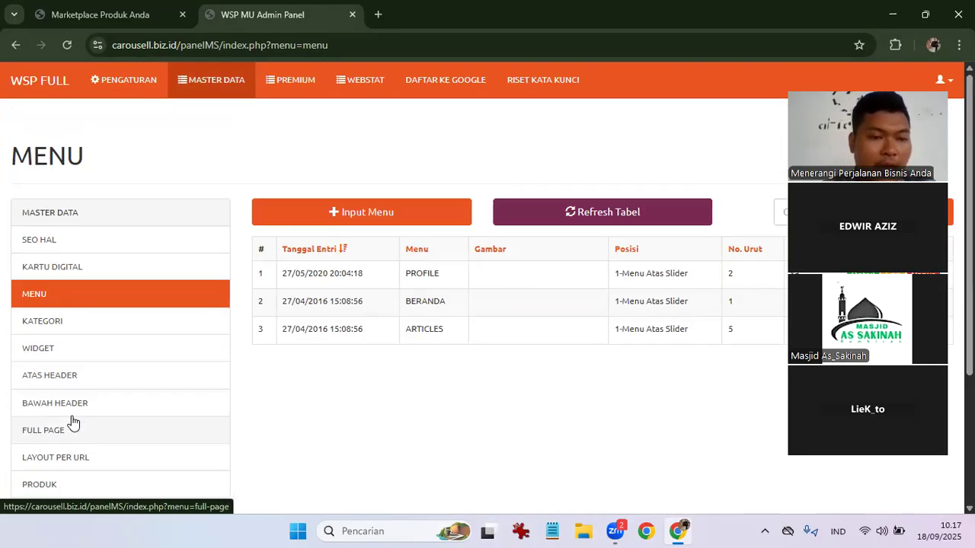
scroll(62, 384, "down", 2)
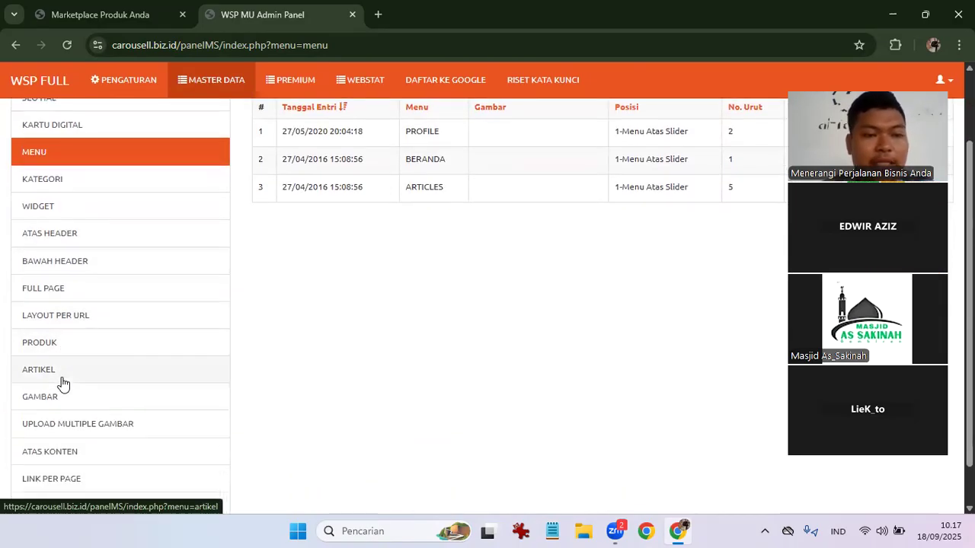
scroll(63, 384, "down", 1)
scroll(62, 384, "down", 1)
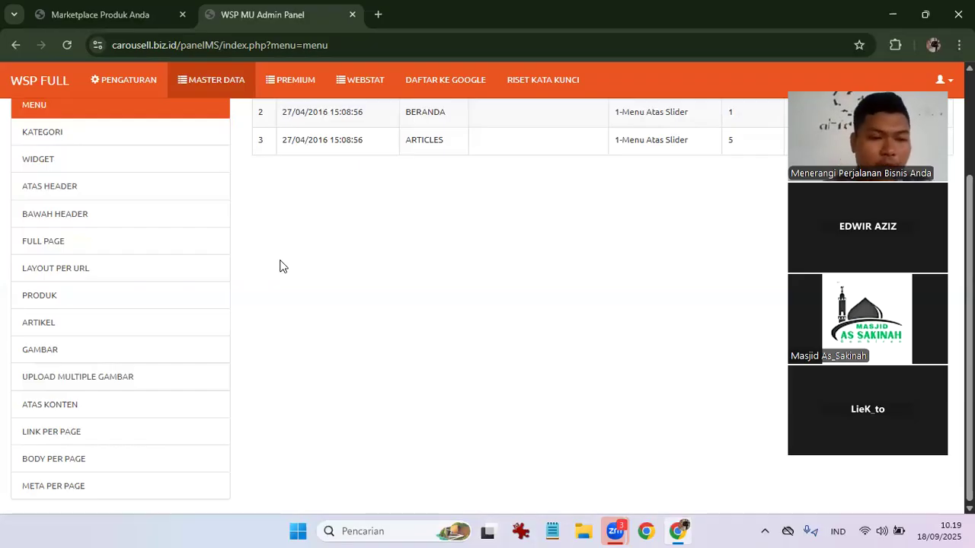
scroll(310, 284, "up", 2)
scroll(310, 284, "down", 1)
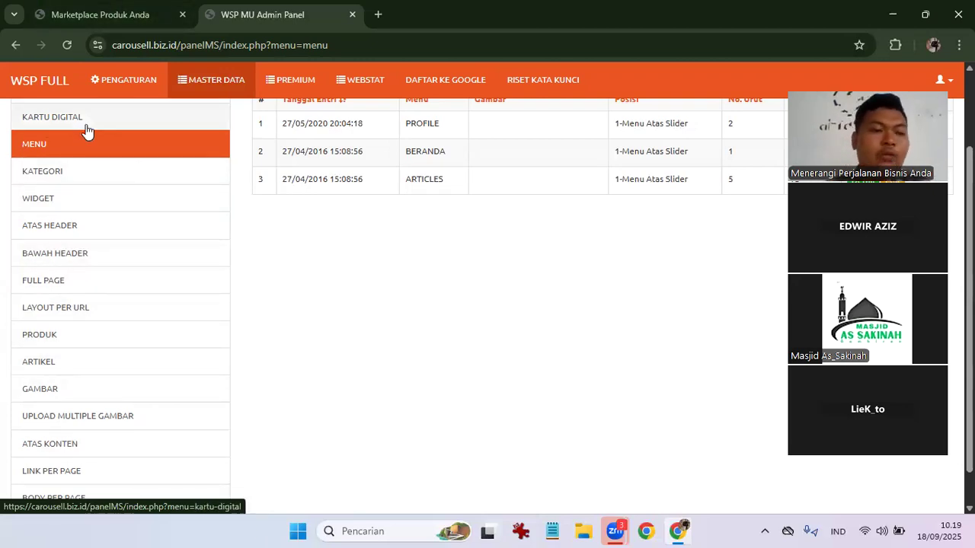
left_click(84, 366)
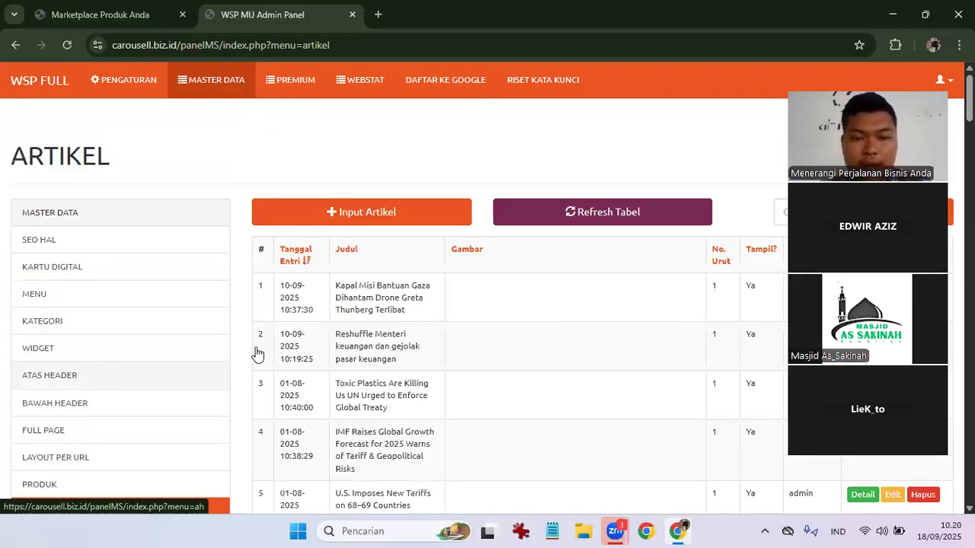
left_click(370, 216)
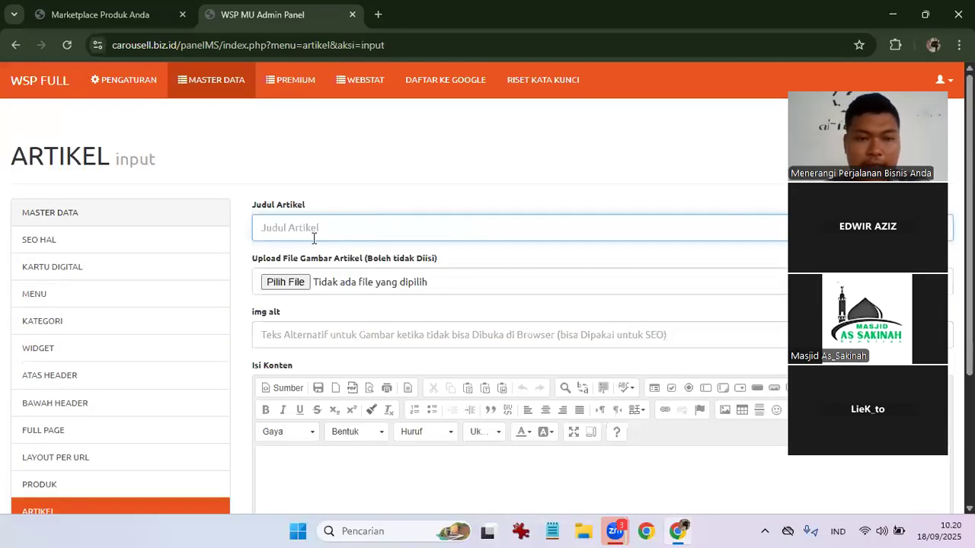
left_click(100, 14)
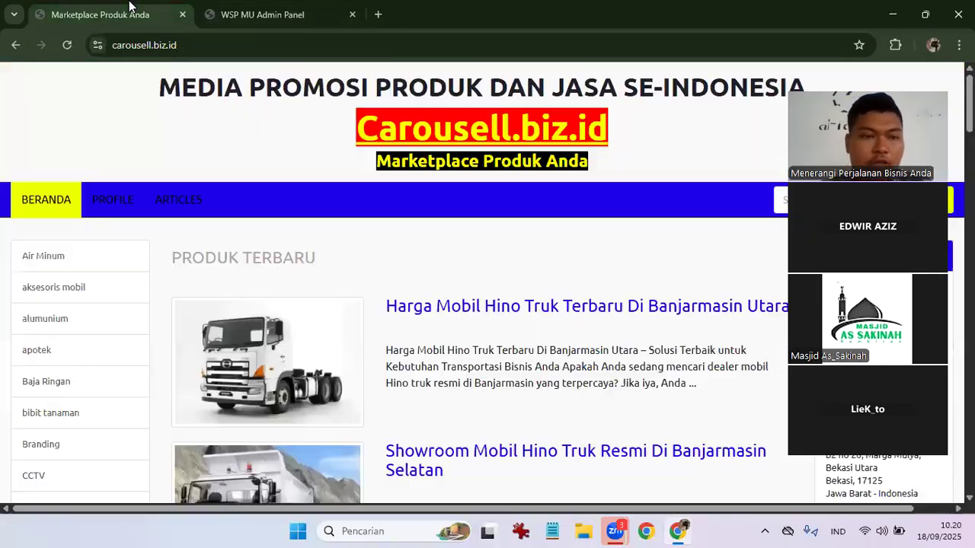
Open the Gaza aid ship article from ARTICLES, then return to BERANDA.
left_click(194, 199)
scroll(348, 277, "down", 1)
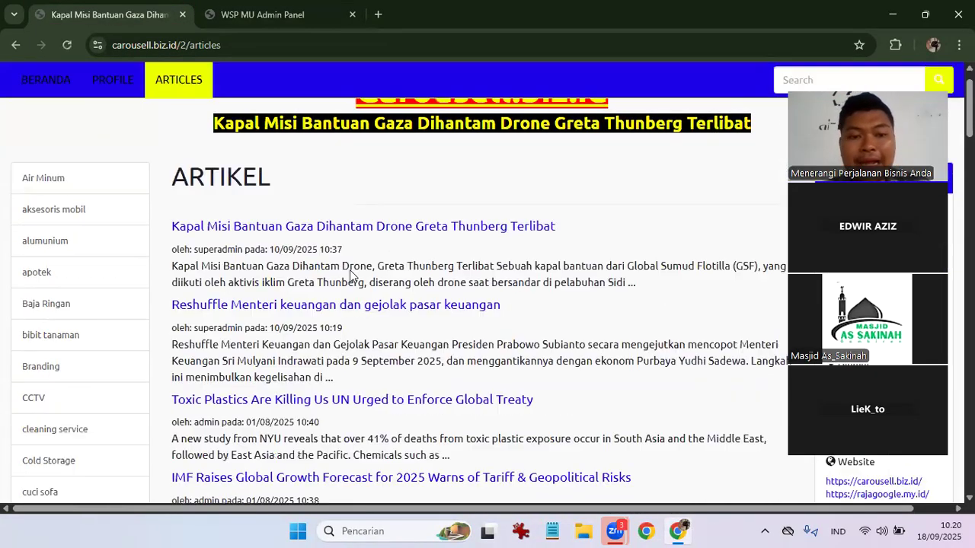
left_click(298, 225)
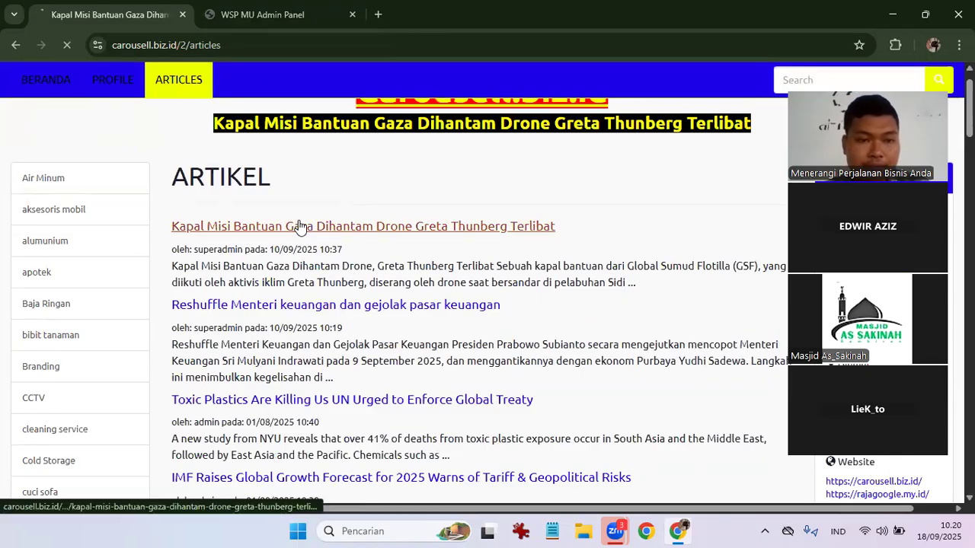
scroll(299, 220, "down", 2)
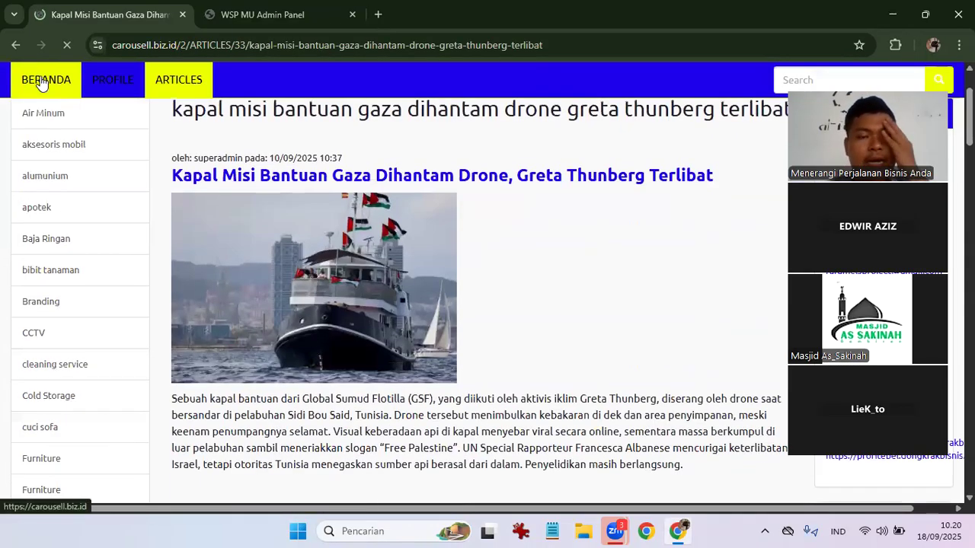
left_click(42, 83)
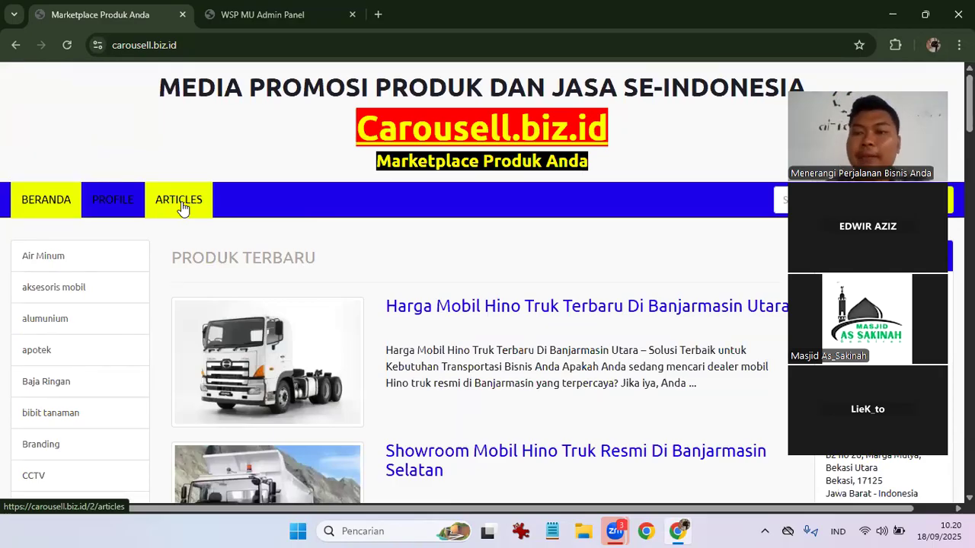
Open the Toxic Plastics article from ARTICLES and select its full web address.
left_click(180, 200)
scroll(333, 382, "down", 2)
scroll(333, 381, "up", 1)
scroll(305, 259, "down", 1)
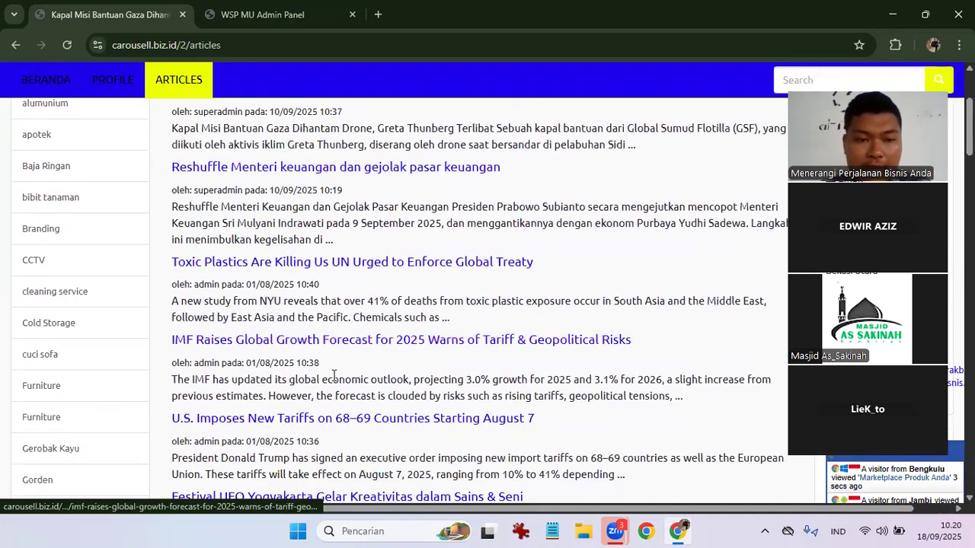
left_click(294, 266)
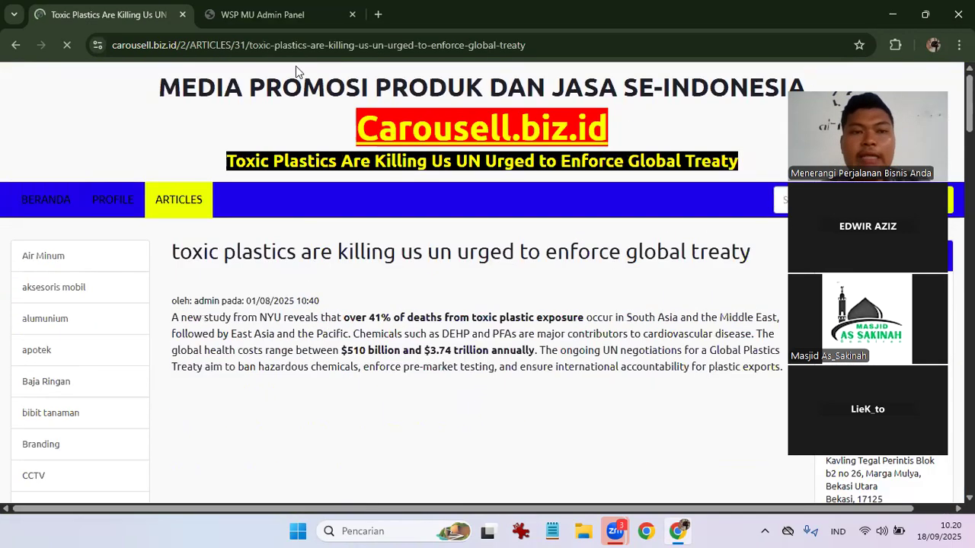
left_click(374, 46)
double_click(374, 45)
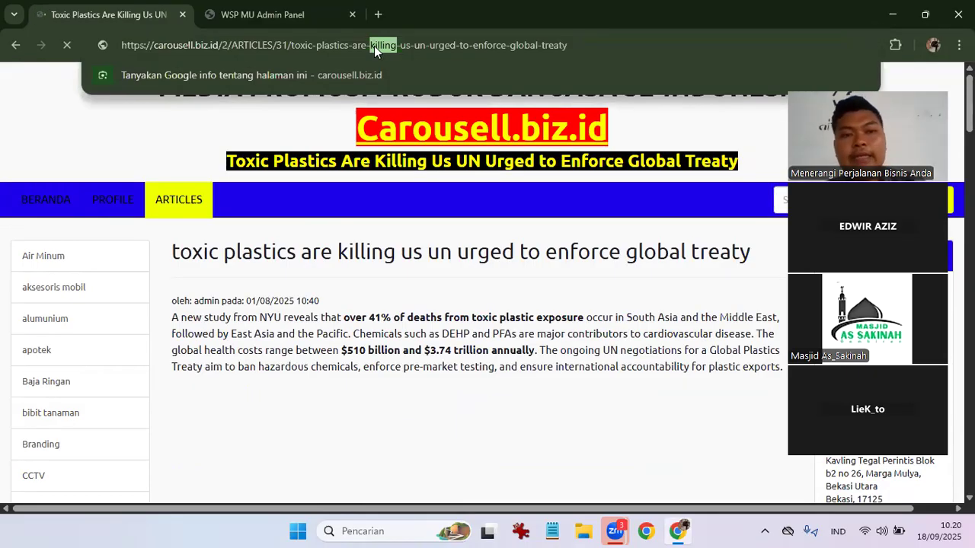
triple_click(374, 46)
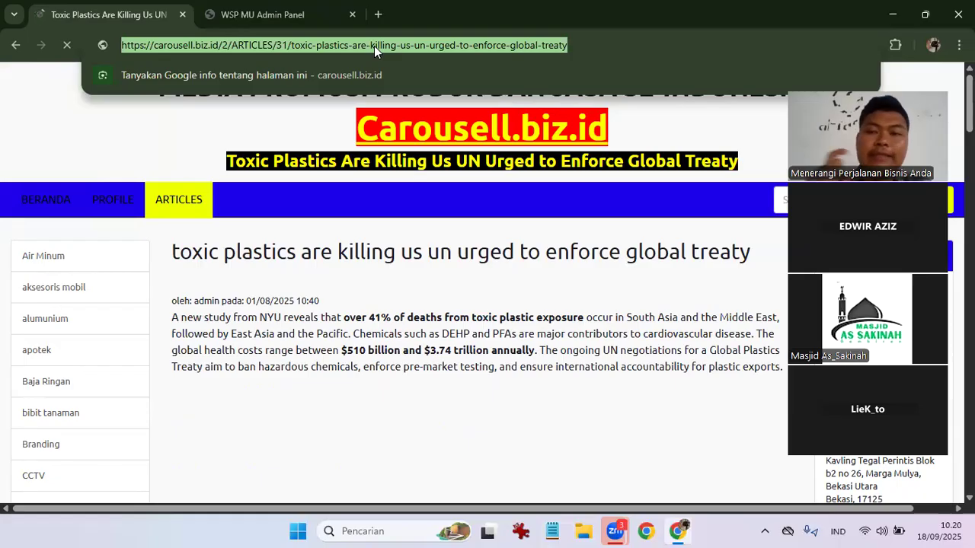
Scroll through the Toxic Plastics article and select its title text.
scroll(463, 326, "down", 3)
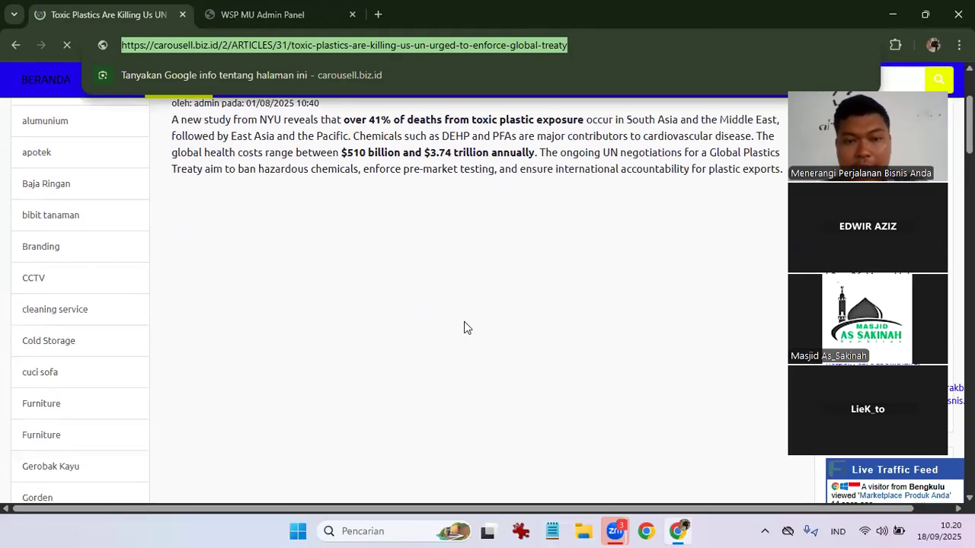
scroll(463, 328, "up", 3)
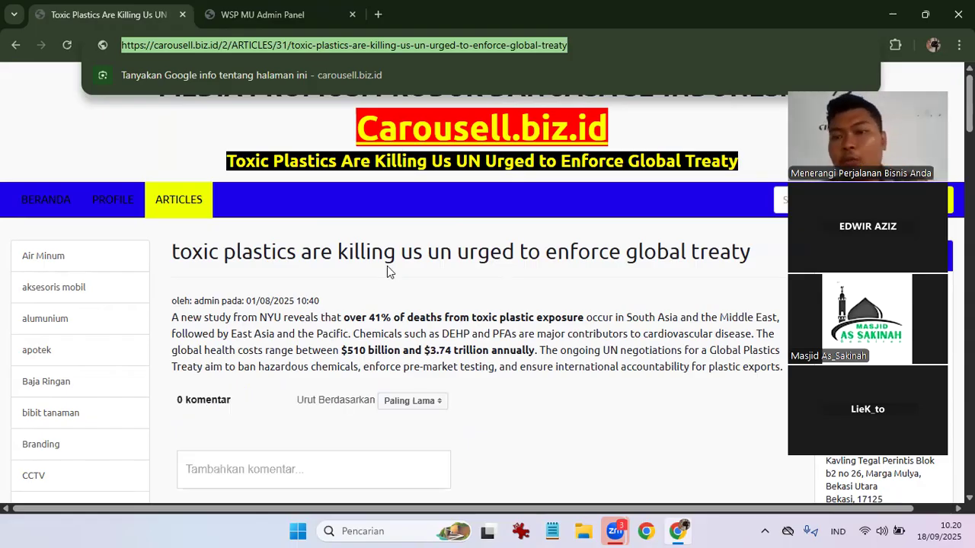
scroll(386, 271, "down", 2)
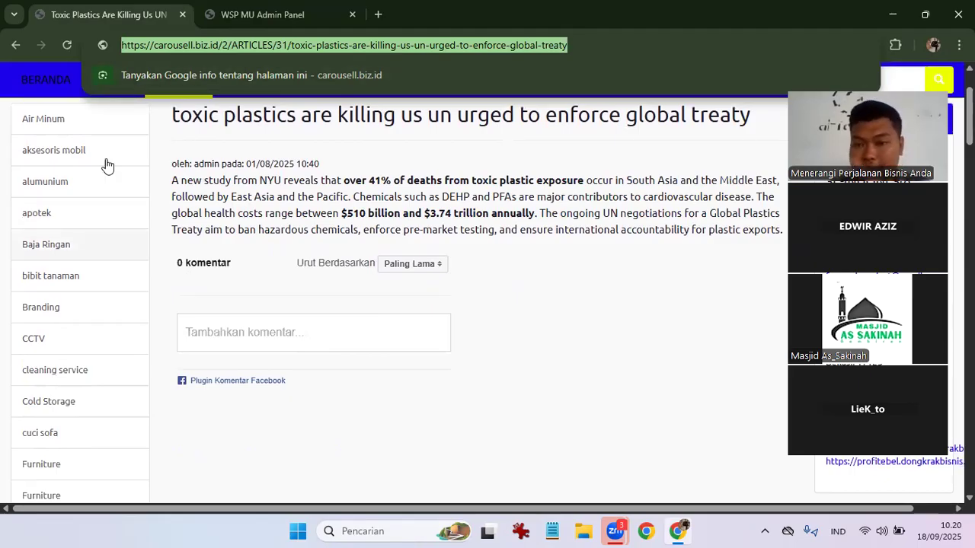
scroll(322, 299, "down", 1)
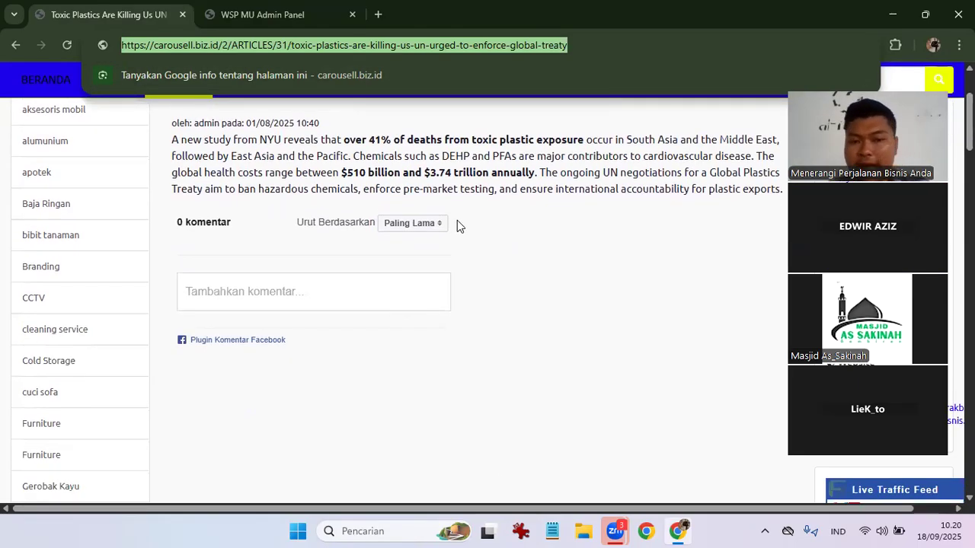
scroll(581, 351, "down", 4)
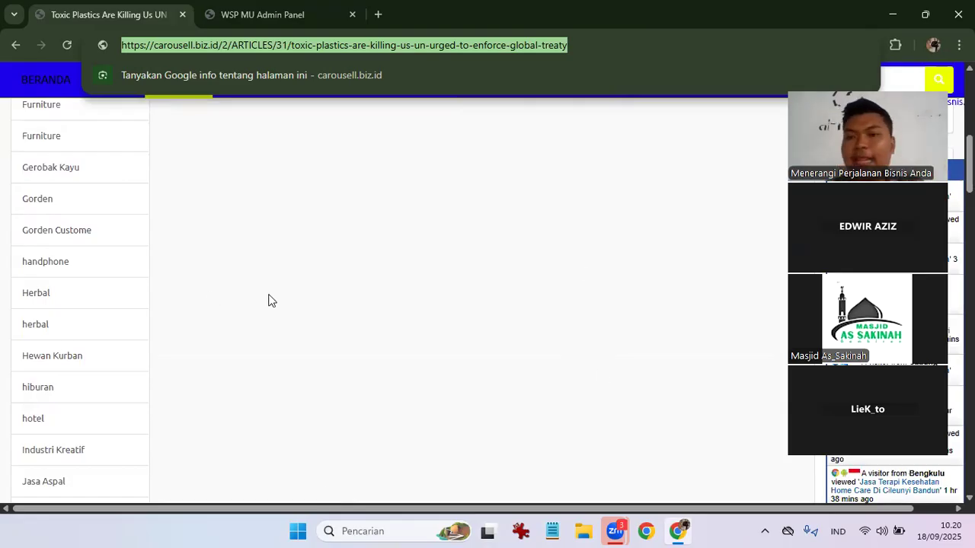
scroll(268, 300, "up", 10)
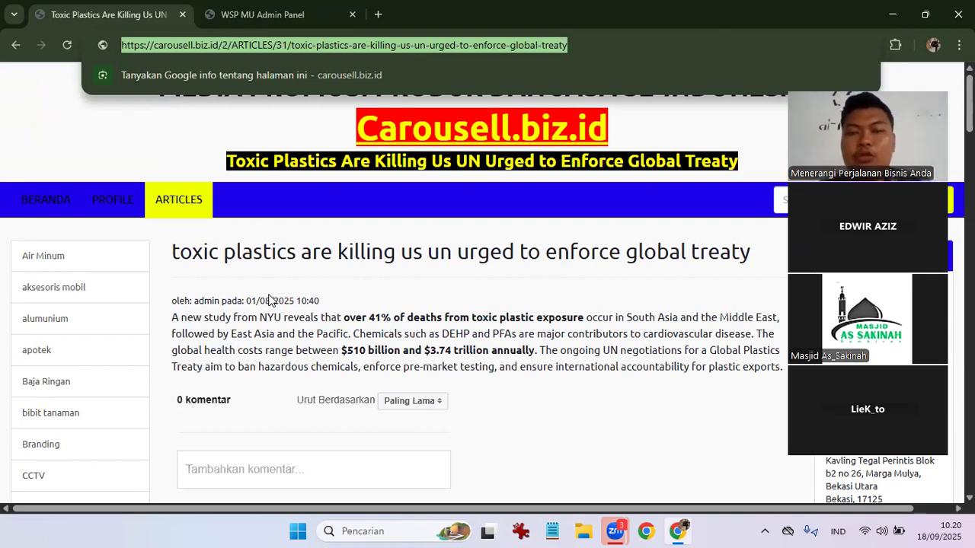
left_click_drag(171, 251, 778, 267)
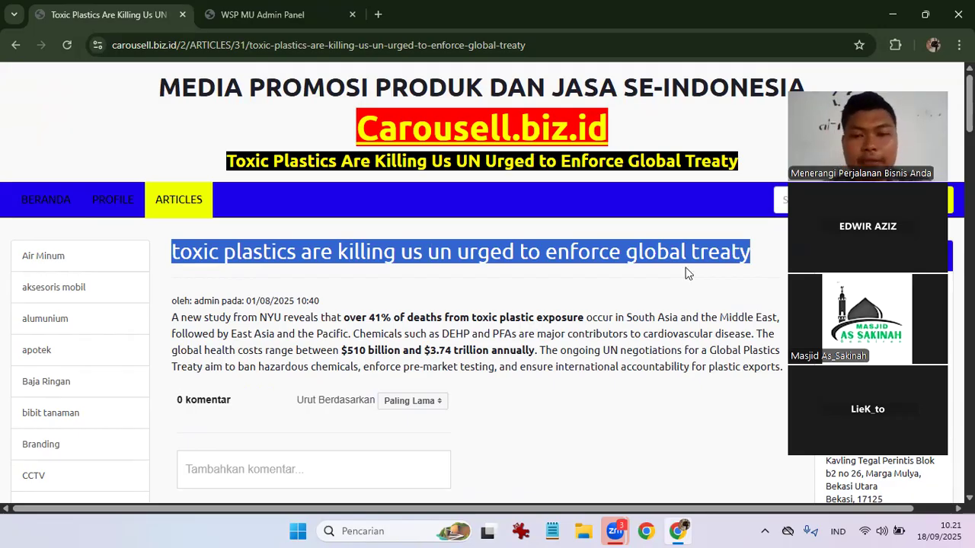
Return to BERANDA, reopen ARTIKEL > Input Artikel in the admin panel, and open a new tab.
left_click(506, 259)
left_click(70, 202)
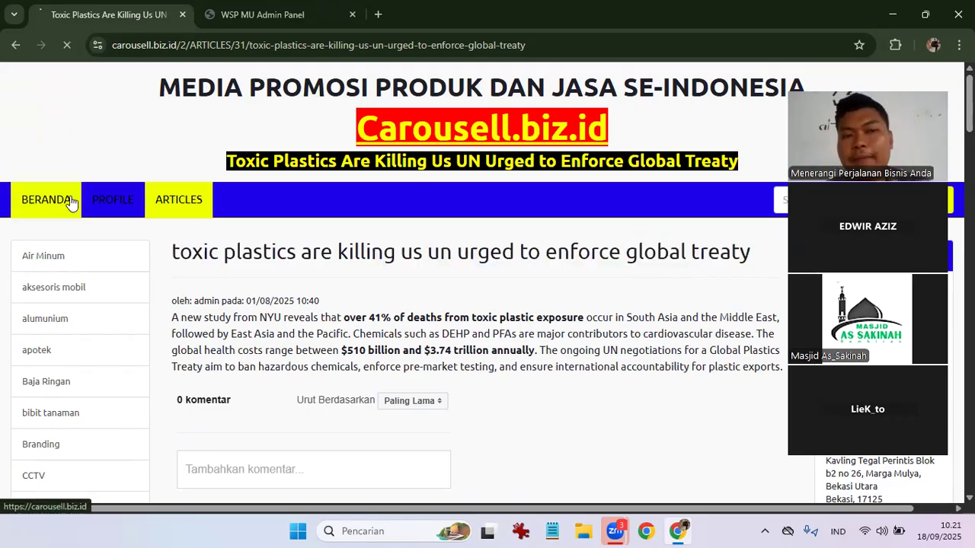
left_click(263, 14)
scroll(120, 398, "down", 2)
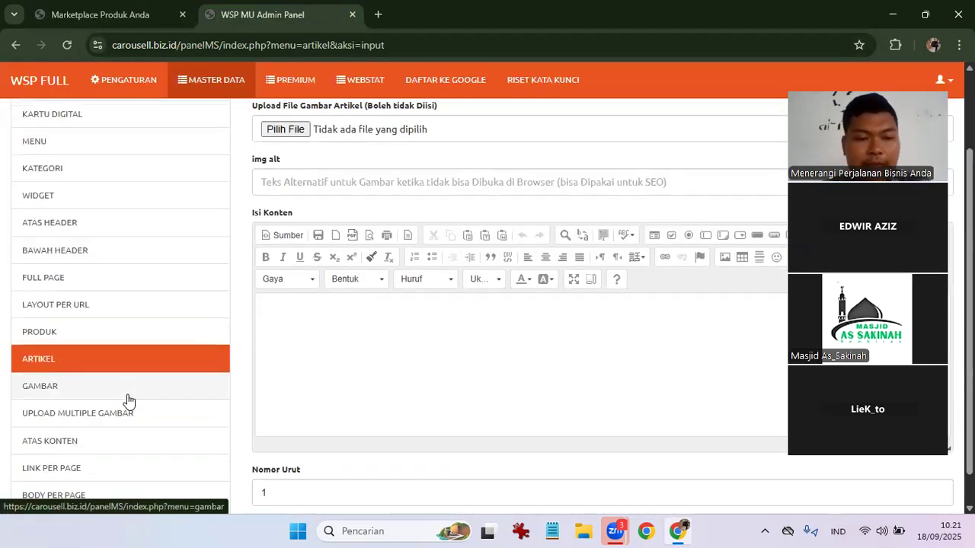
left_click(92, 361)
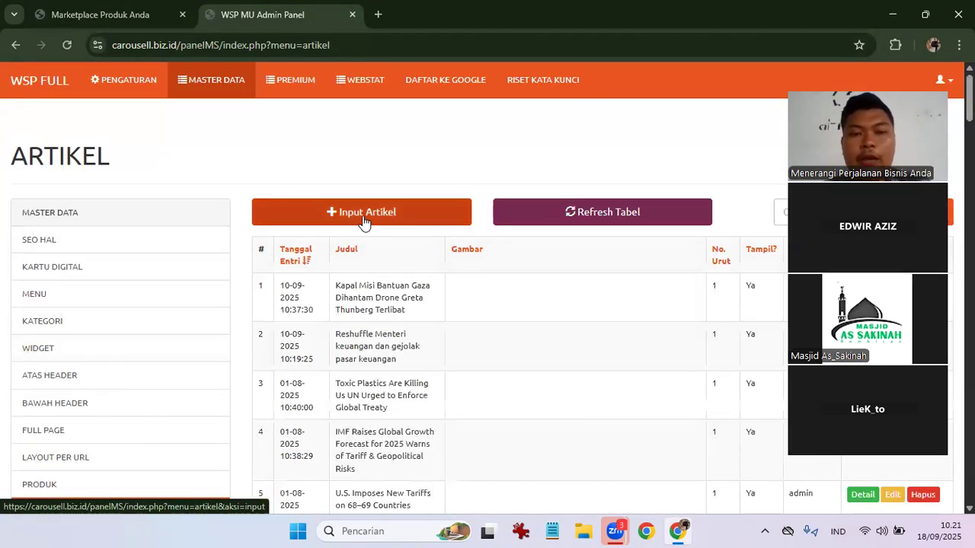
left_click(362, 214)
left_click(363, 228)
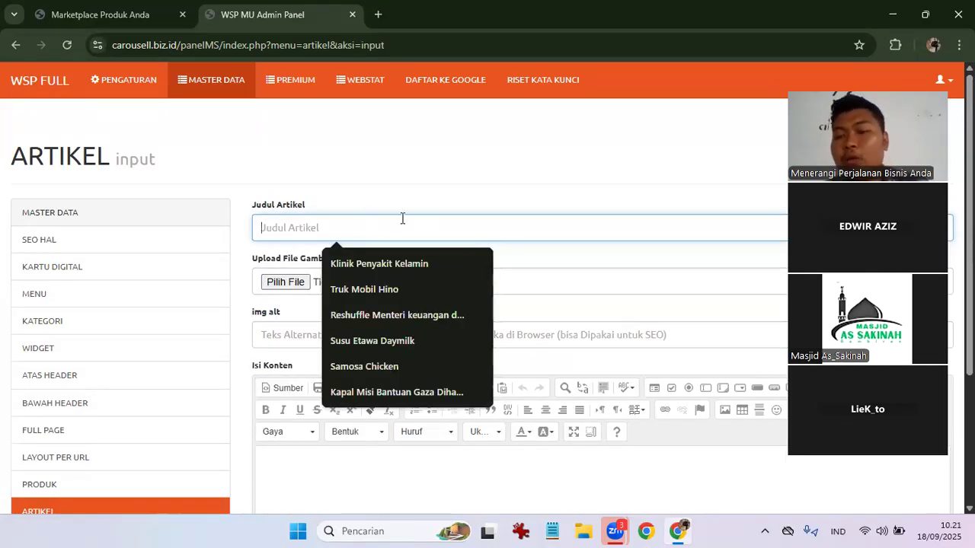
left_click(373, 180)
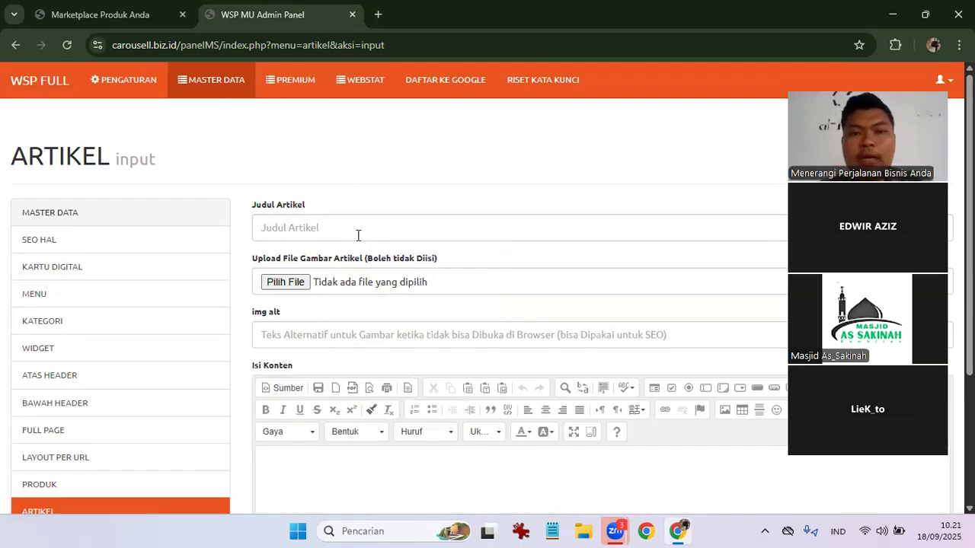
key("ctrl+t")
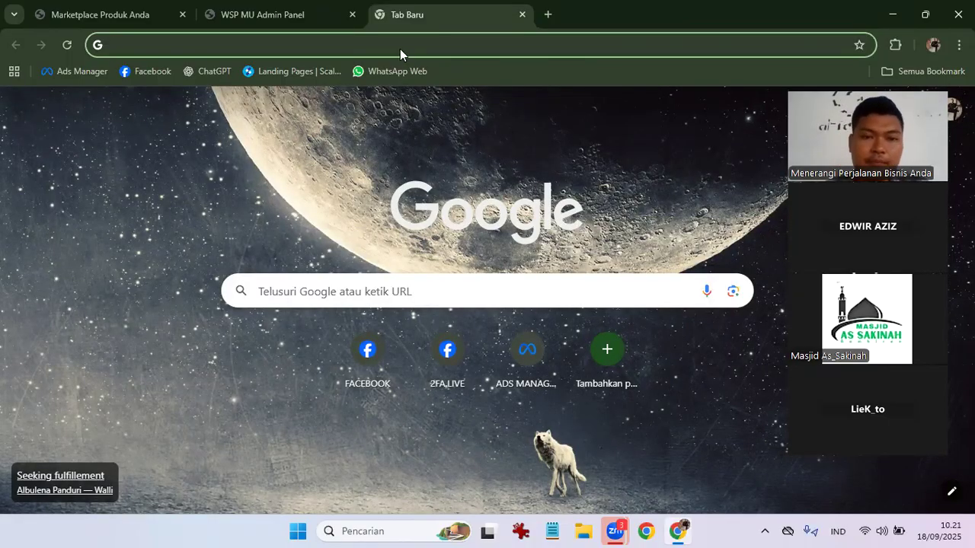
Go to ChatGPT and ask 'buatkan saya 2 artikel untuk jangka panjang'.
type("cha")
key("Return")
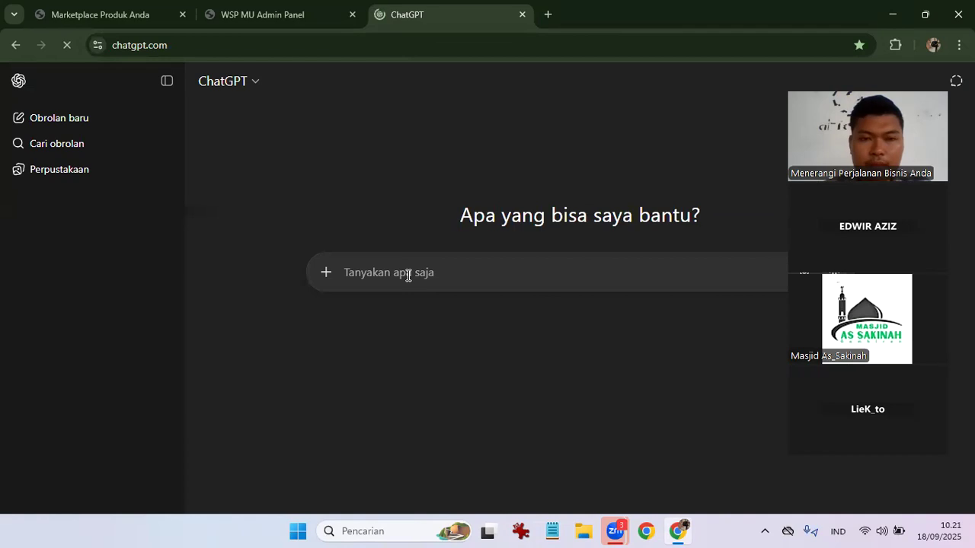
type("buatkan saya artike")
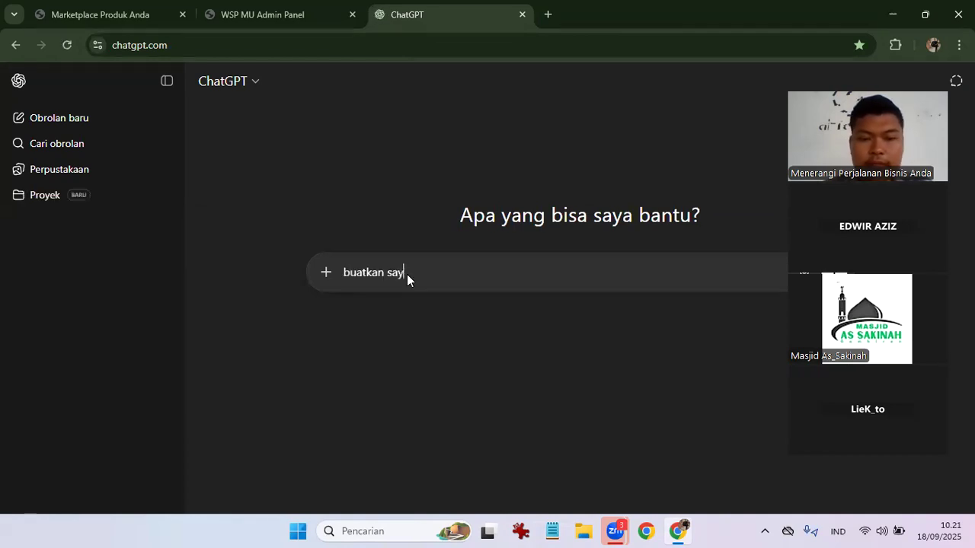
key("BackSpace")
key("BackSpace")
key("BackSpace")
key("BackSpace")
key("BackSpace")
key("BackSpace")
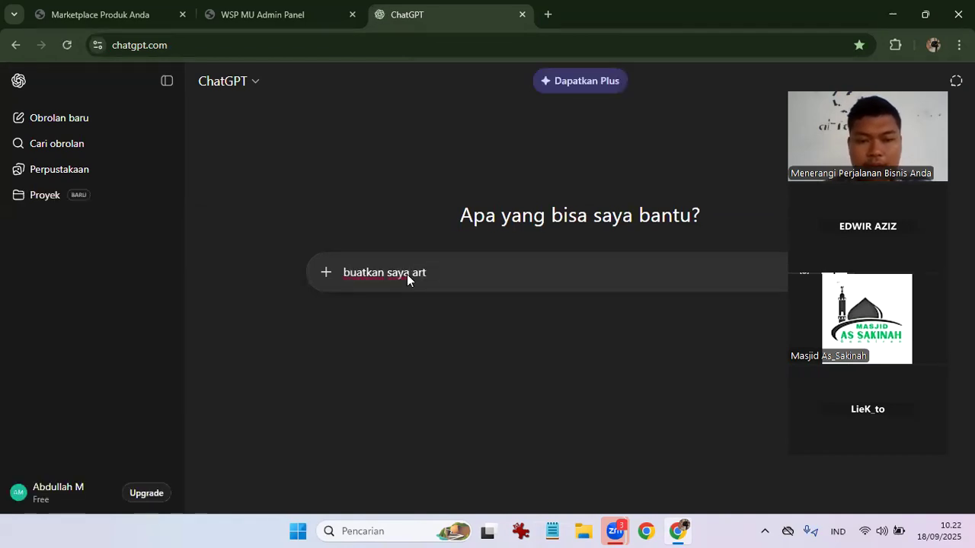
type("2 artikel ")
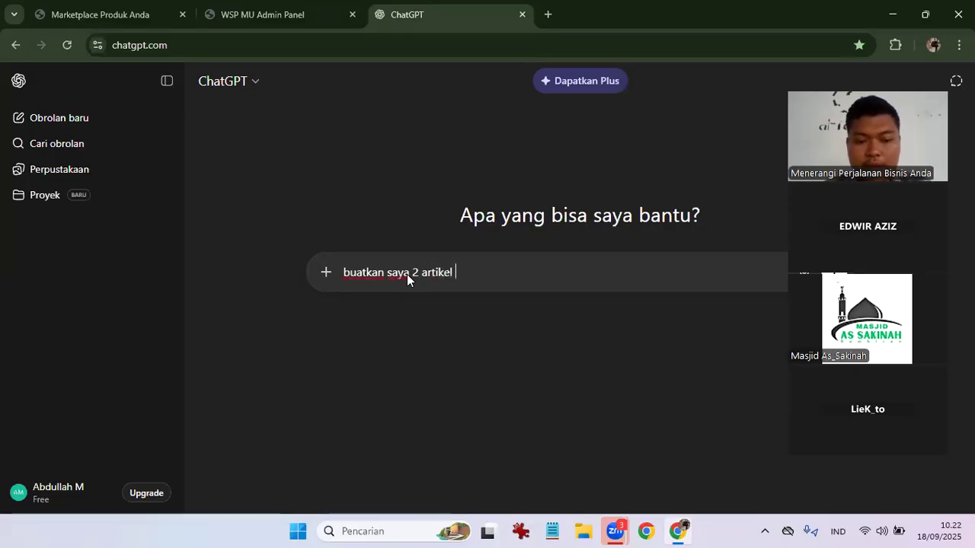
type("untuk jangka panjang")
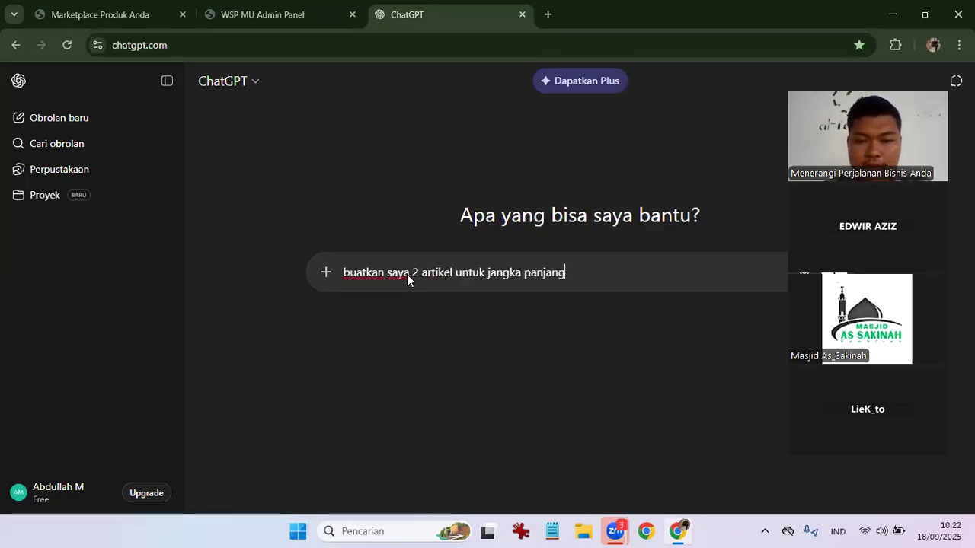
key("Return")
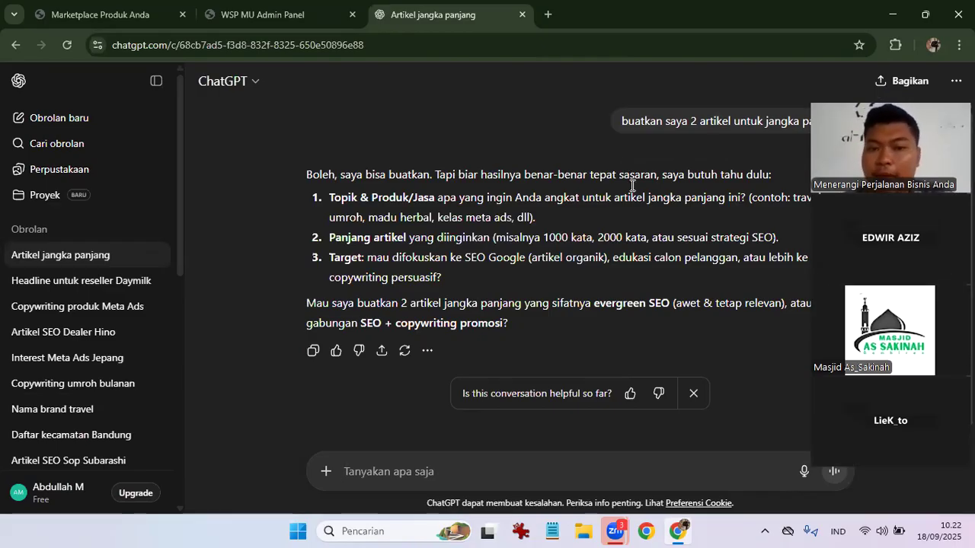
Reply that the articles cover any product, run 1000 words, and educate prospective customers.
scroll(401, 218, "down", 1)
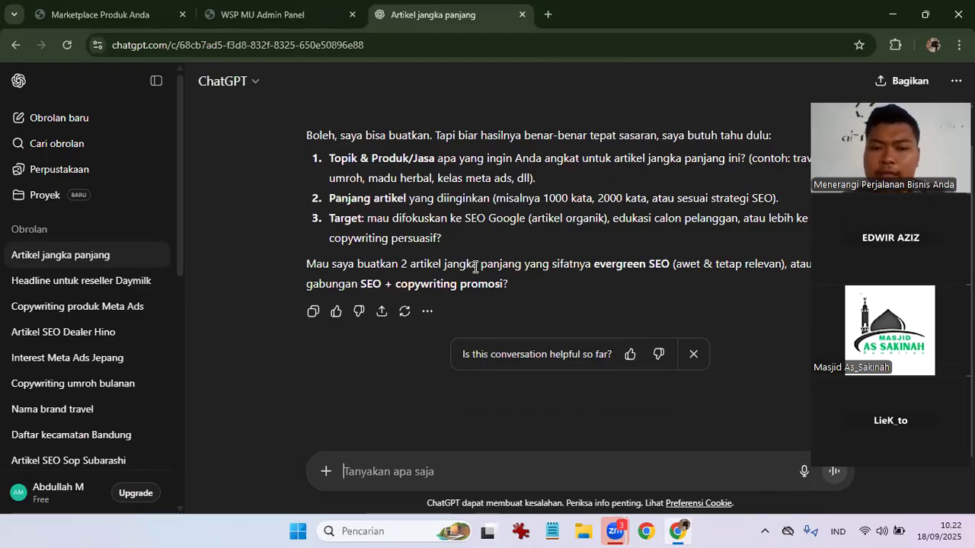
left_click(528, 474)
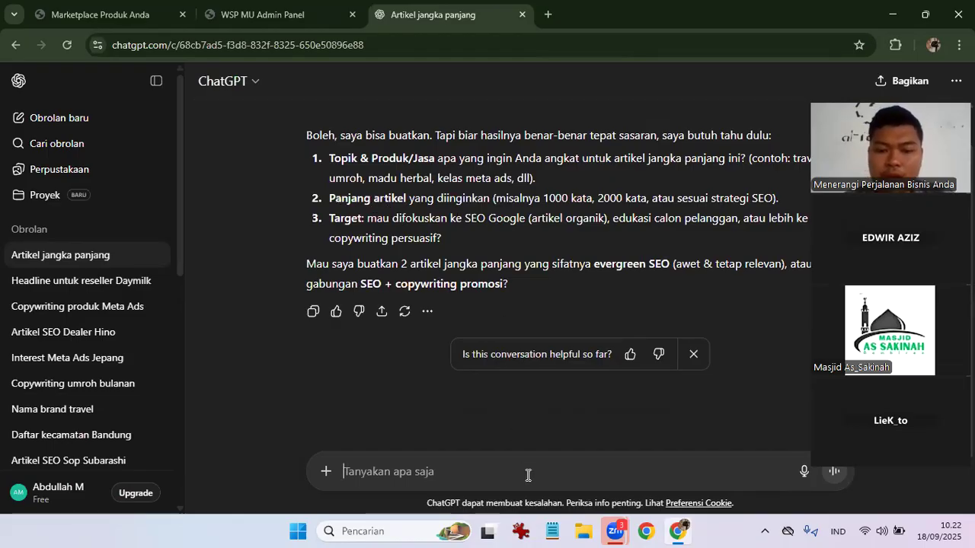
type("untuk produk b")
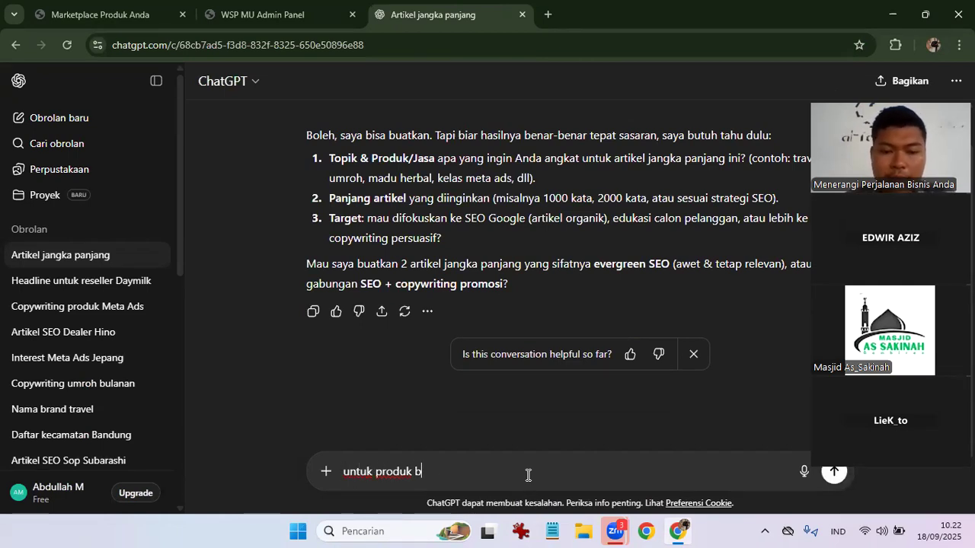
type("ebas apa saja un")
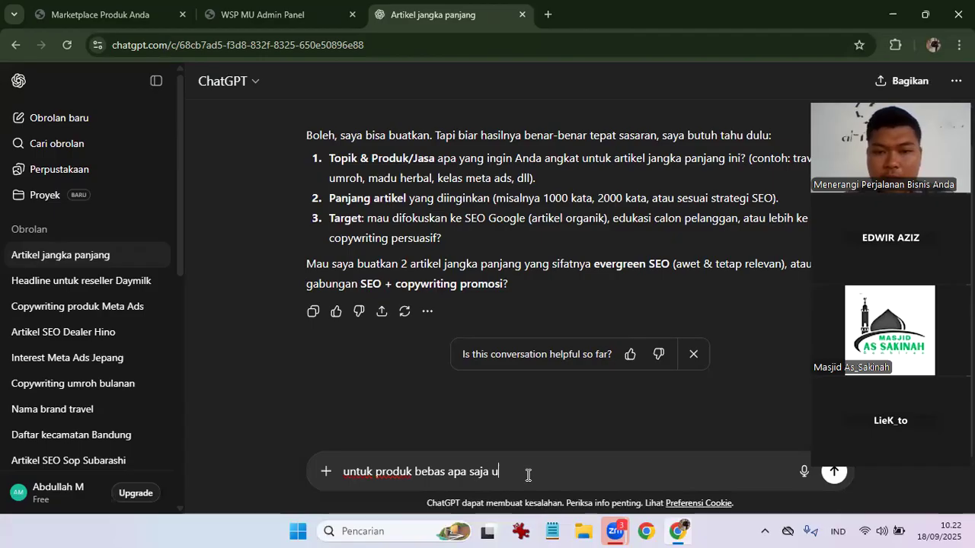
key("BackSpace")
key("BackSpace")
type("& ")
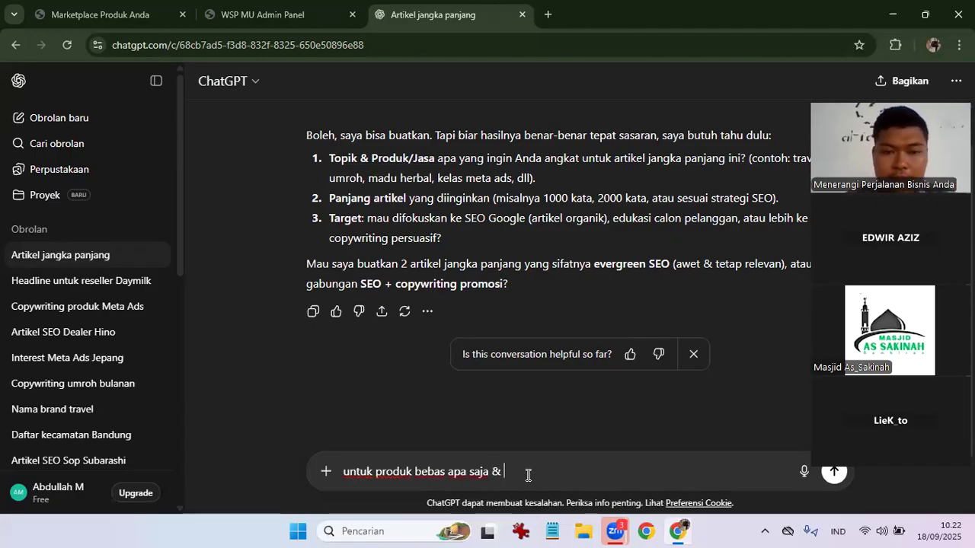
type("panjang artikel ny")
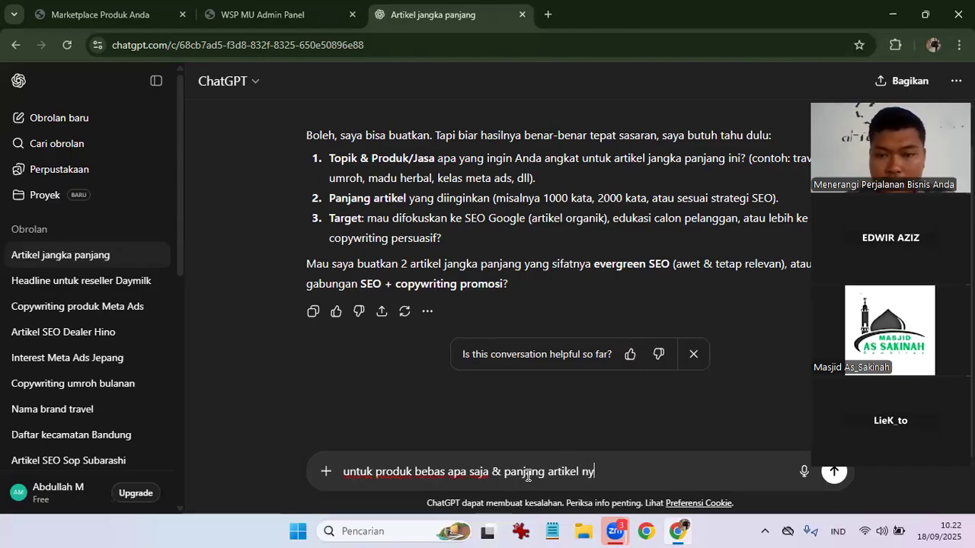
type("a 2000 kata")
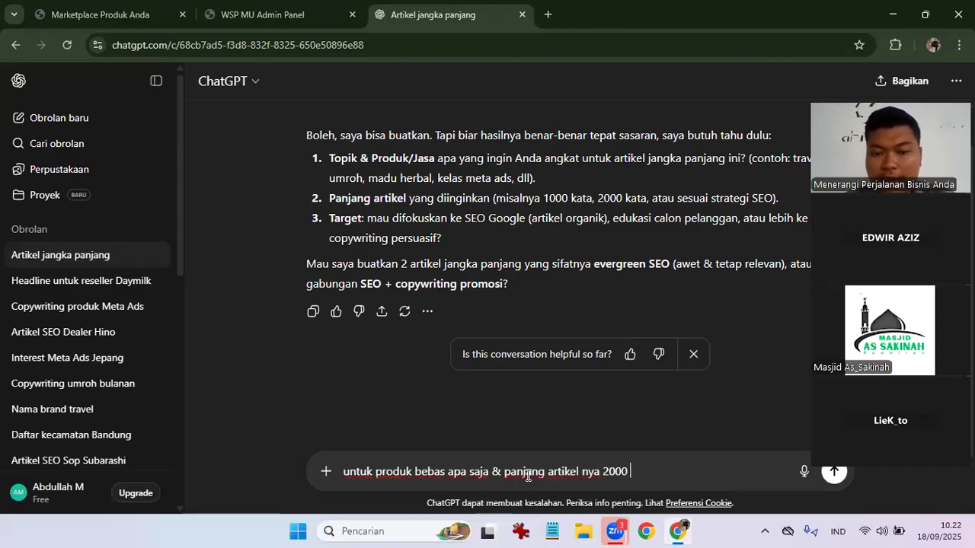
key("BackSpace")
key("BackSpace")
key("BackSpace")
key("BackSpace")
key("BackSpace")
key("BackSpace")
key("BackSpace")
key("BackSpace")
key("BackSpace")
type("1000")
type(" ata")
key("BackSpace")
key("BackSpace")
key("BackSpace")
key("BackSpace")
type("kata")
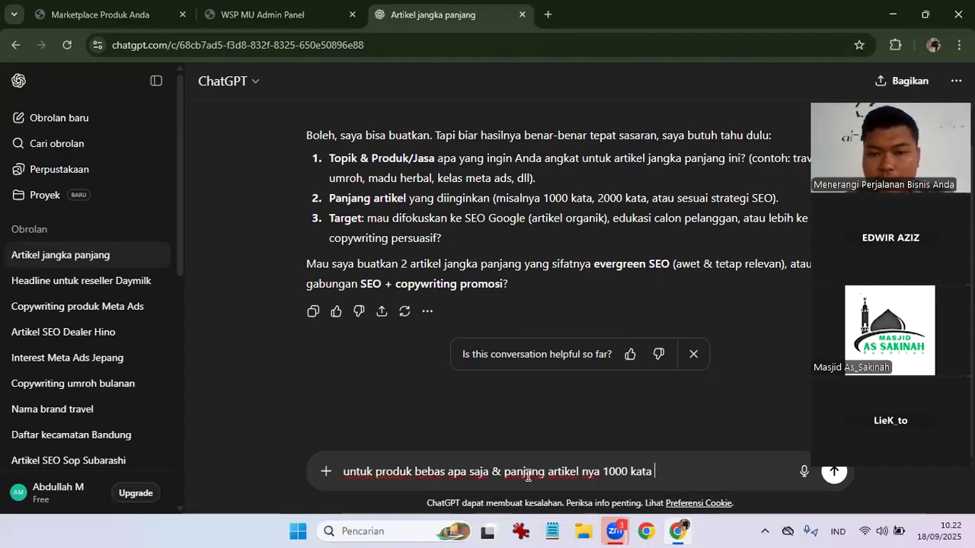
type("untuk e")
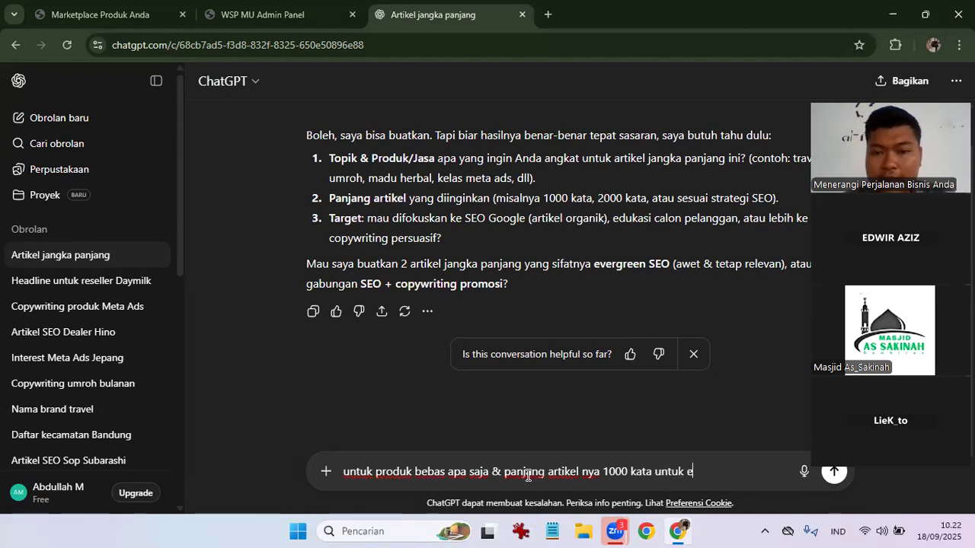
type("dukasi calon p")
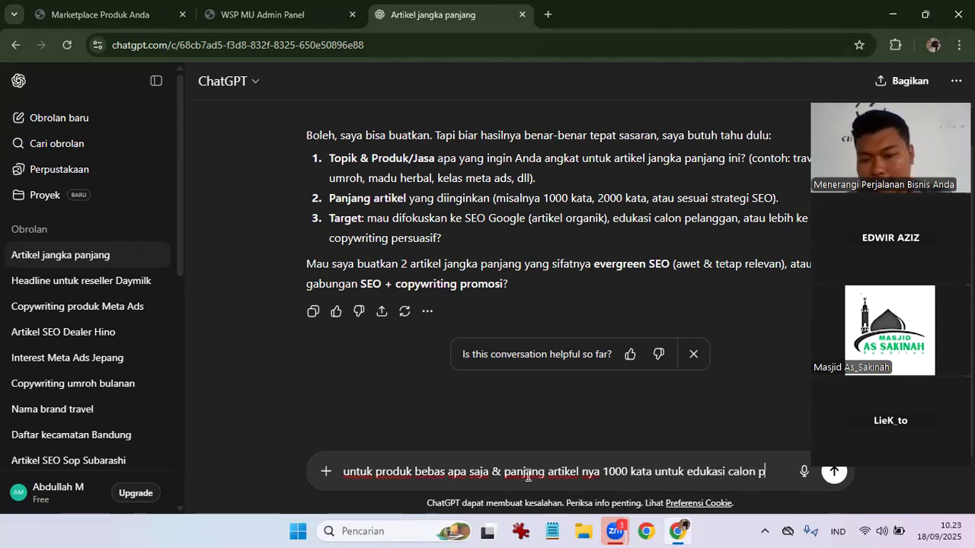
type("elanggan")
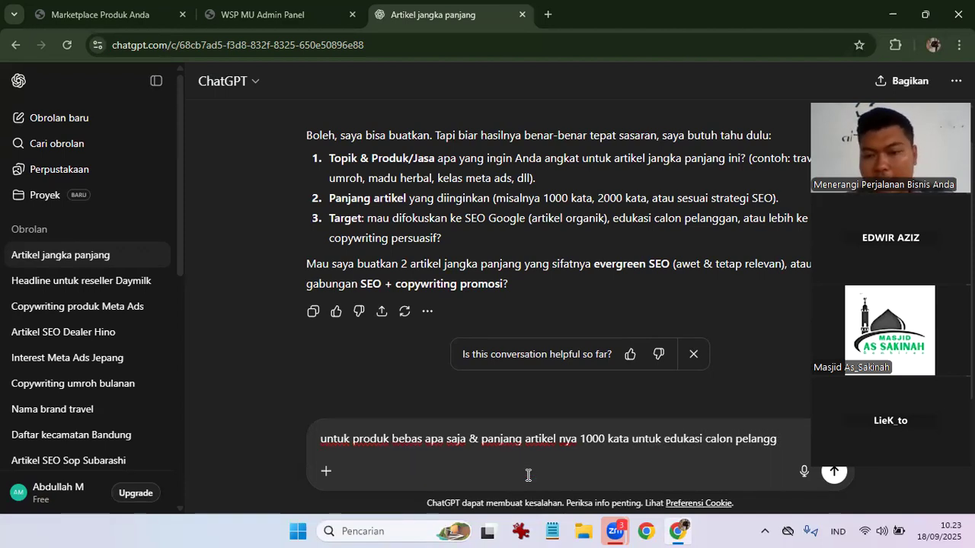
key("Return")
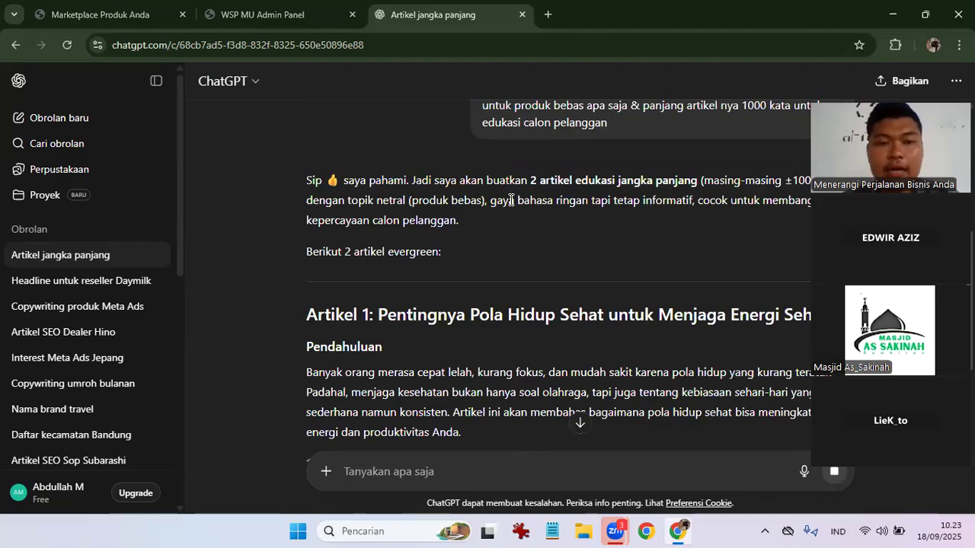
Scroll ChatGPT's reply to the start of Artikel 1 on healthy living for daily energy.
scroll(511, 200, "up", 4)
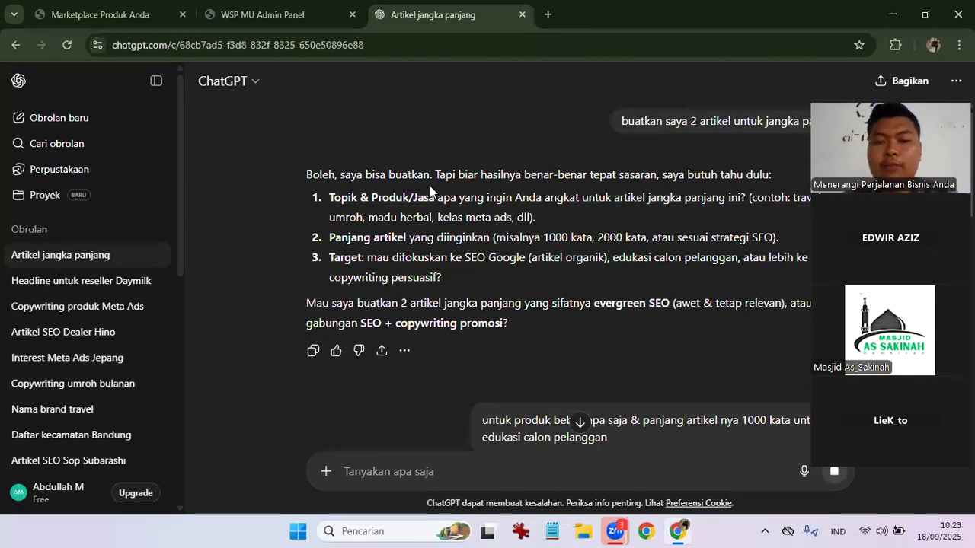
scroll(431, 187, "down", 2)
scroll(430, 186, "down", 5)
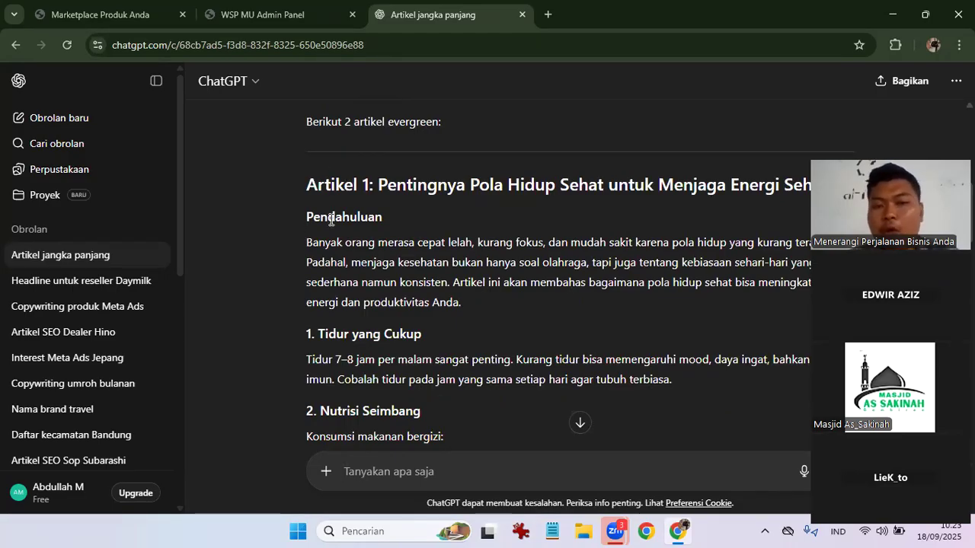
Try selecting the Pendahuluan headings and intro text in Articles 1 and 2.
double_click(390, 223)
left_click_drag(347, 217, 405, 217)
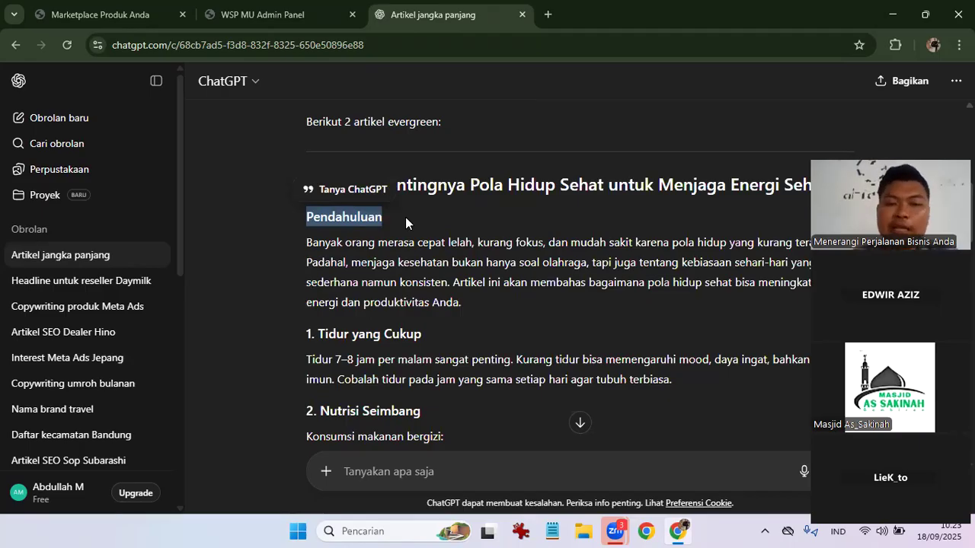
left_click_drag(306, 243, 413, 246)
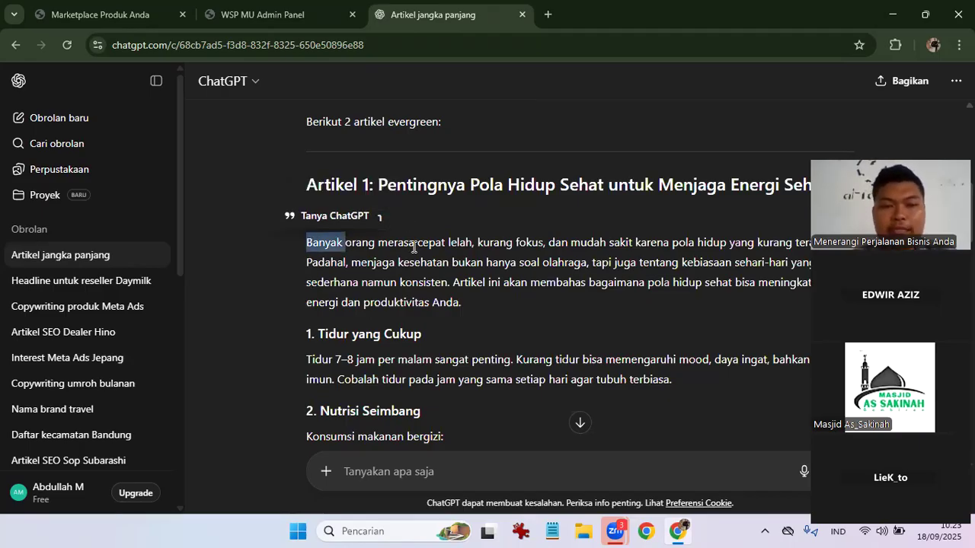
left_click(408, 214)
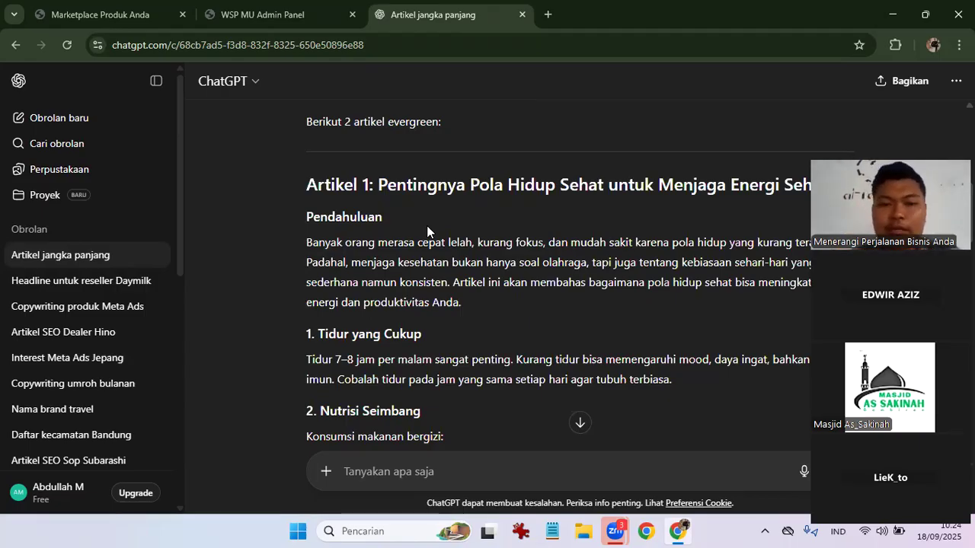
scroll(427, 231, "down", 4)
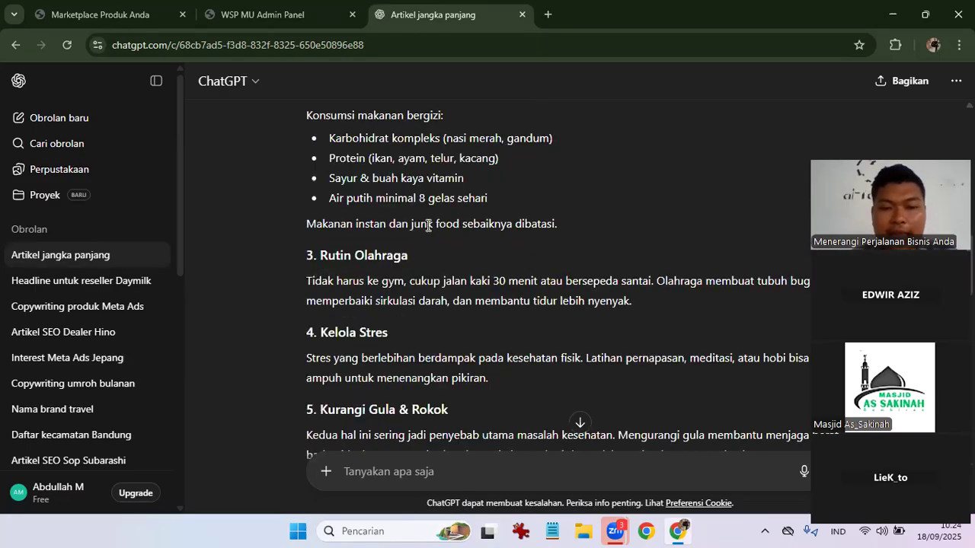
scroll(306, 205, "down", 5)
double_click(396, 208)
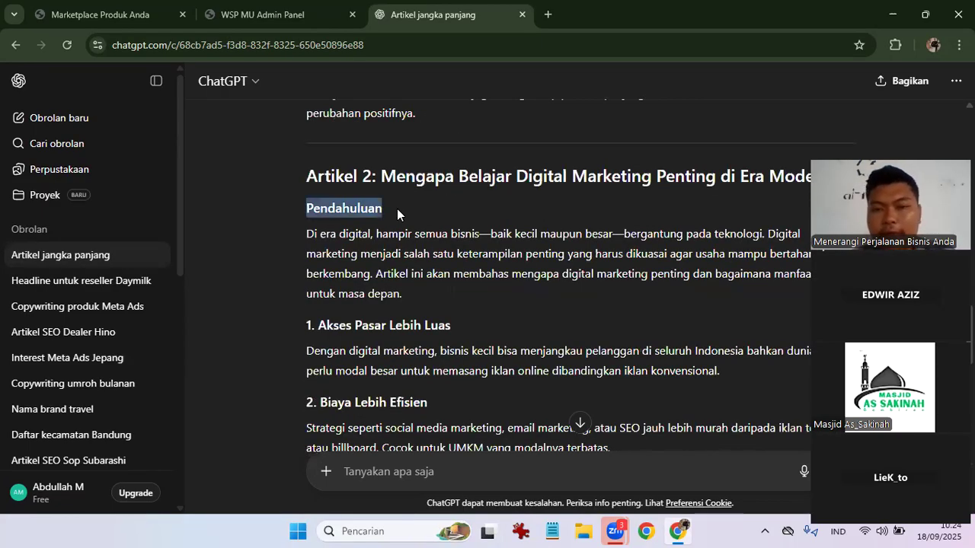
left_click(397, 209)
scroll(397, 208, "up", 12)
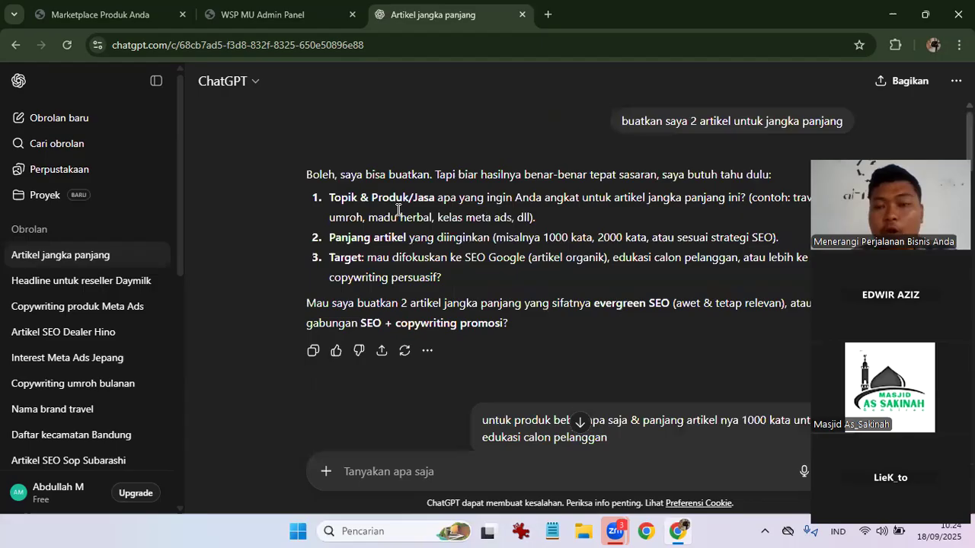
scroll(397, 208, "down", 4)
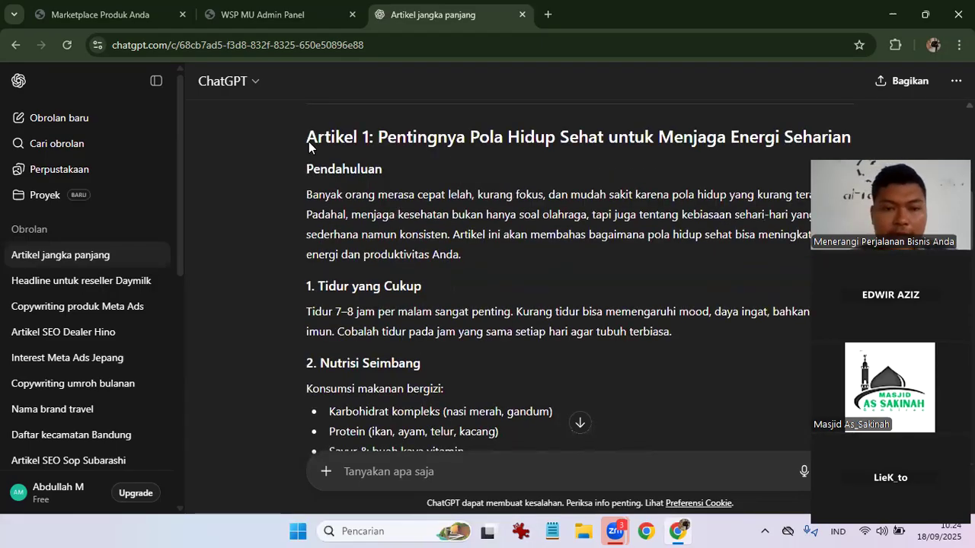
Select Article 1 from its title down to the end of its Kesimpulan paragraph.
left_click_drag(306, 140, 435, 244)
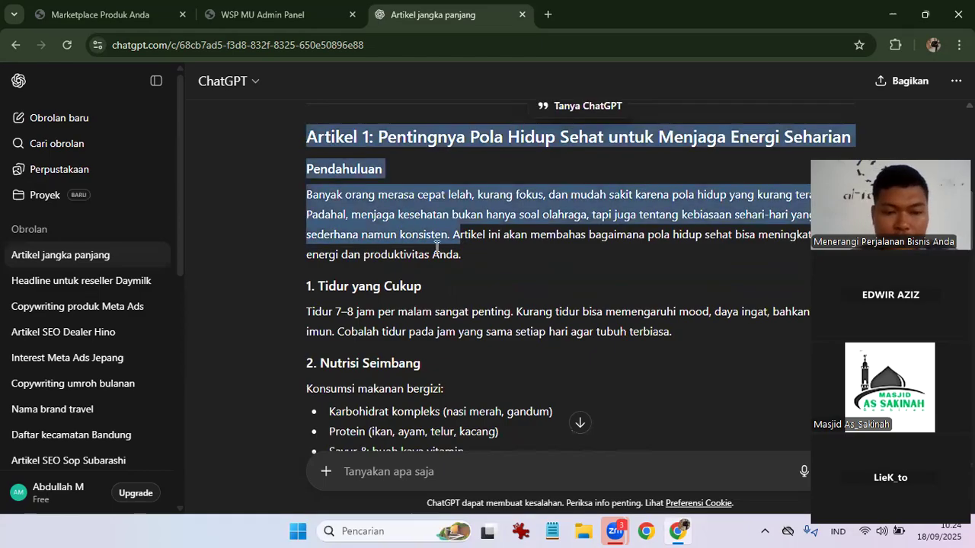
scroll(435, 250, "down", 2)
scroll(436, 250, "down", 5)
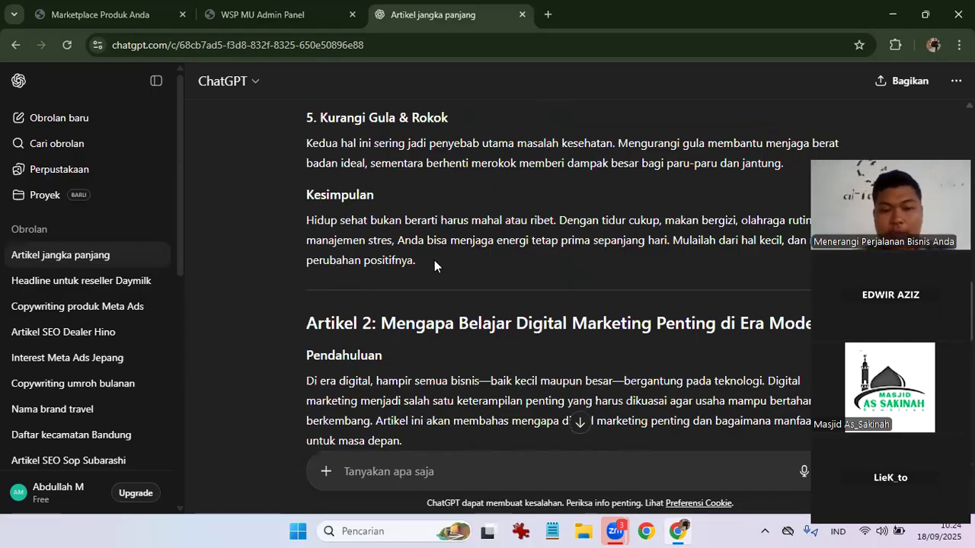
left_click_drag(434, 260, 306, 114)
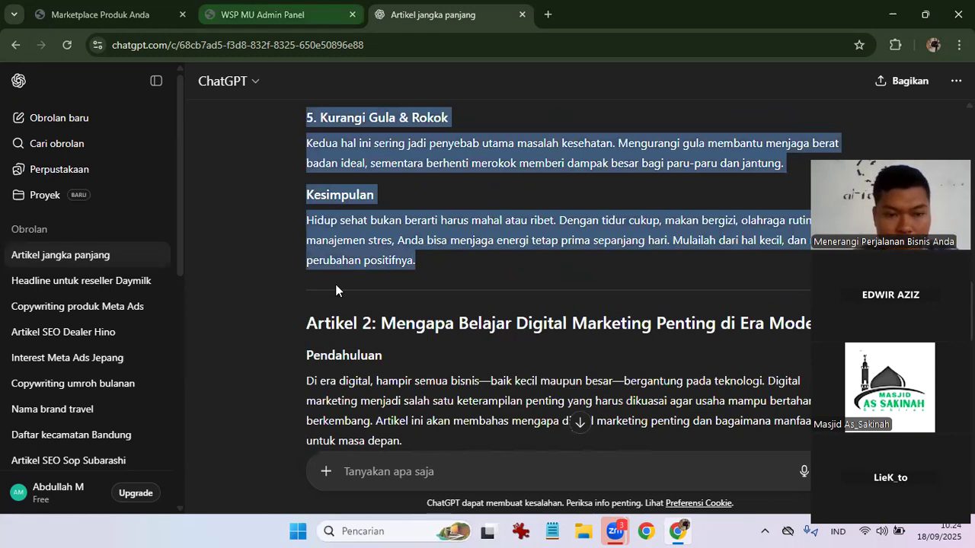
Paste the article into the admin panel's content editor and maximize the editor.
key("ctrl+shift+Tab")
left_click(367, 304)
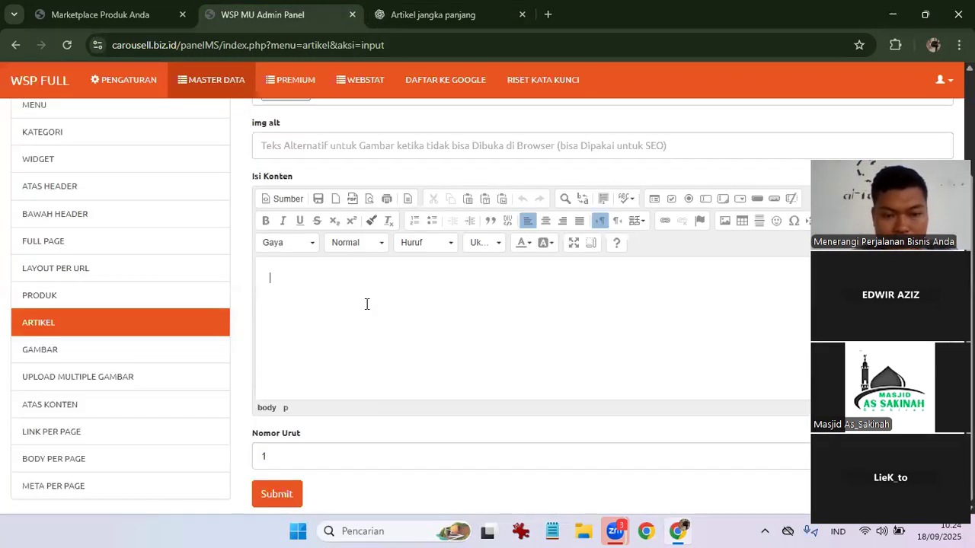
key("ctrl+v")
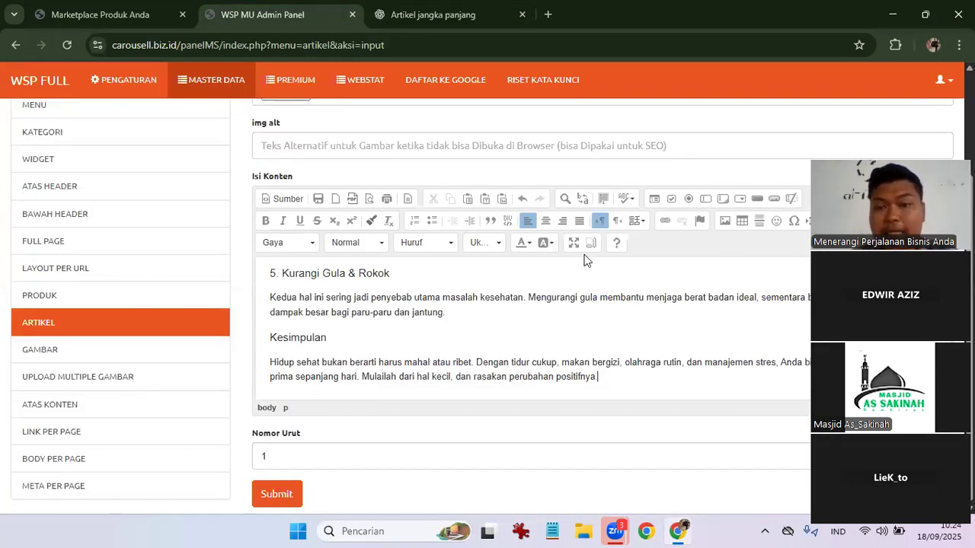
left_click(575, 243)
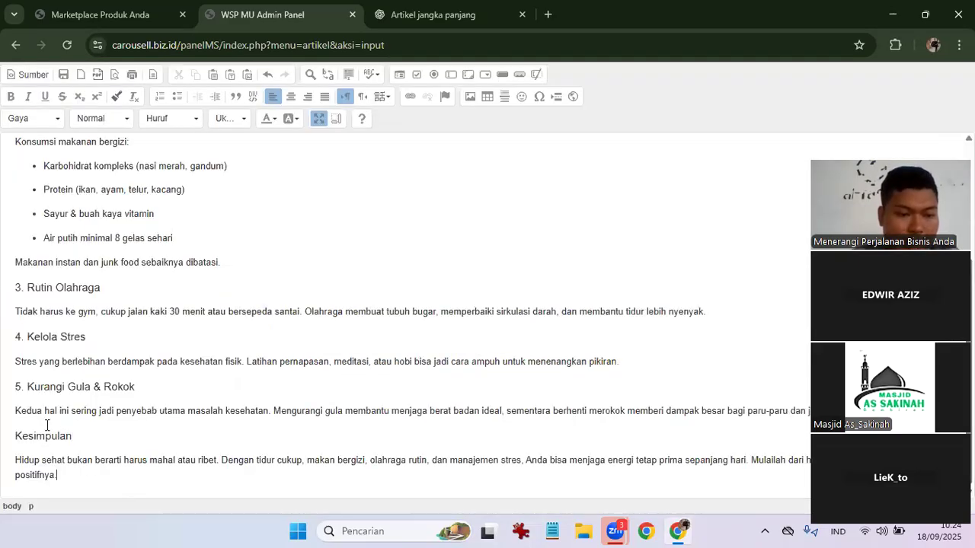
Delete the Kesimpulan and Pendahuluan headings from the pasted article.
left_click_drag(72, 437, 17, 421)
key("BackSpace")
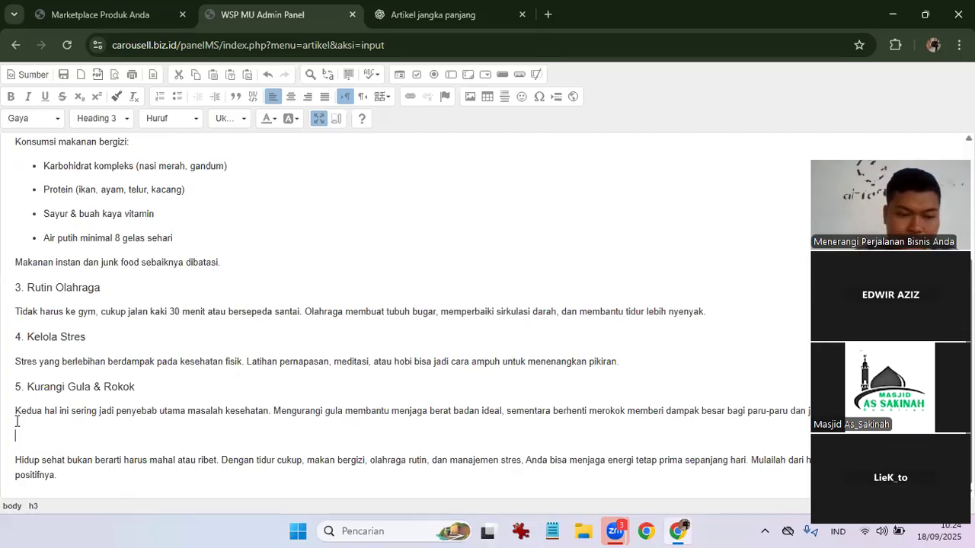
key("BackSpace")
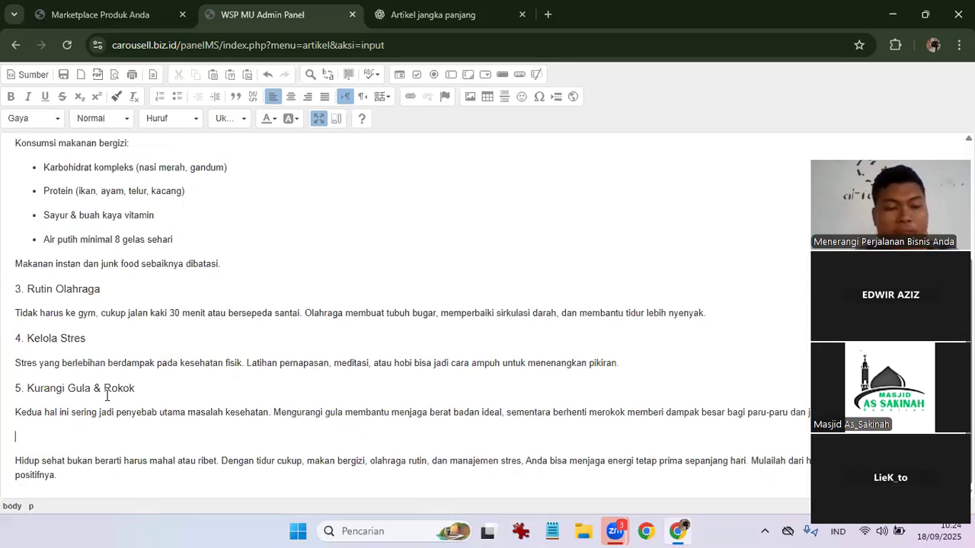
scroll(106, 396, "up", 3)
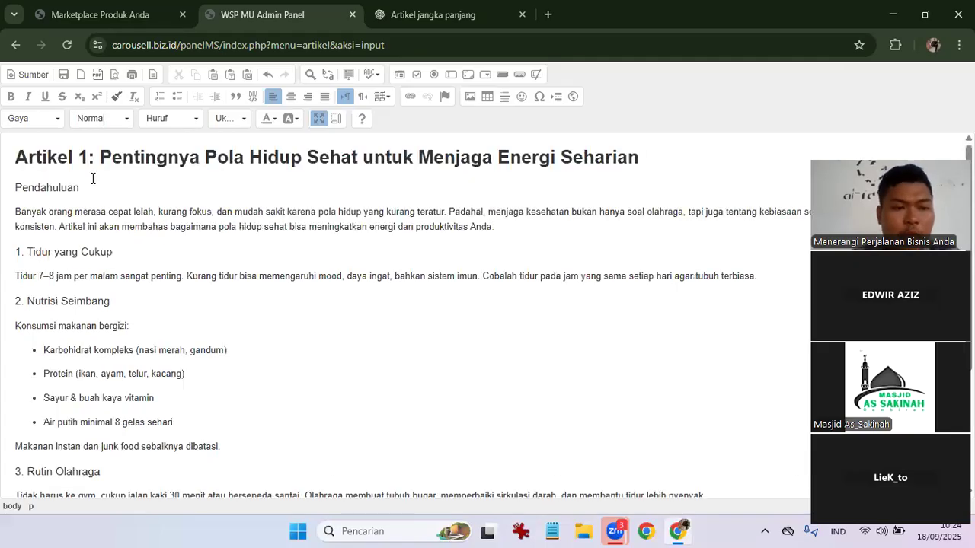
double_click(10, 187)
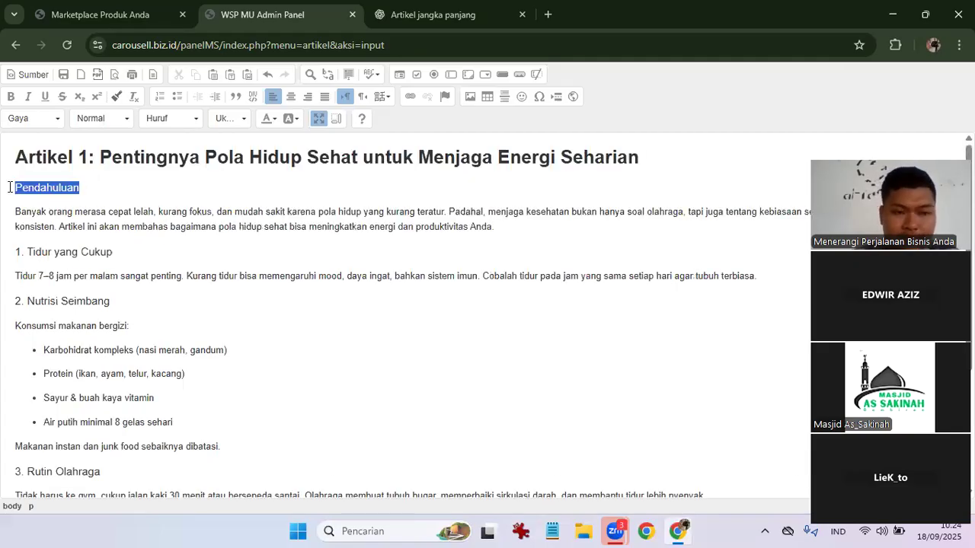
key("BackSpace")
key("BackSpace")
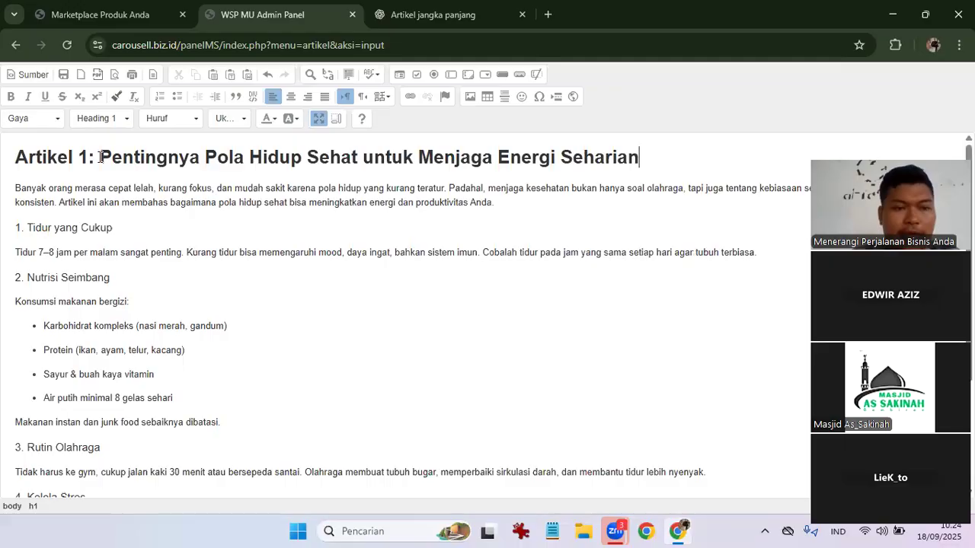
Remove the 'Artikel 1: ' prefix from the title and select the title text.
left_click(101, 157)
left_click(3, 162, "shift")
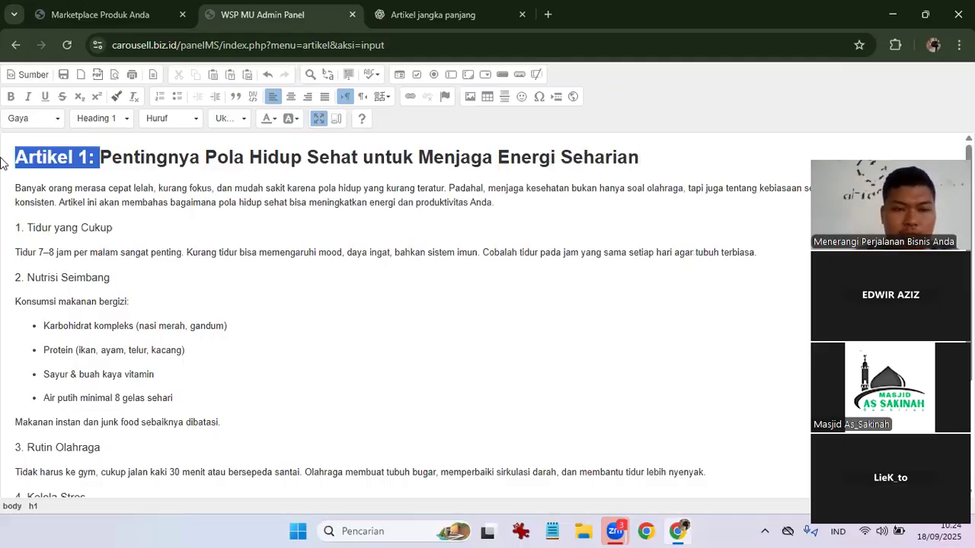
key("BackSpace")
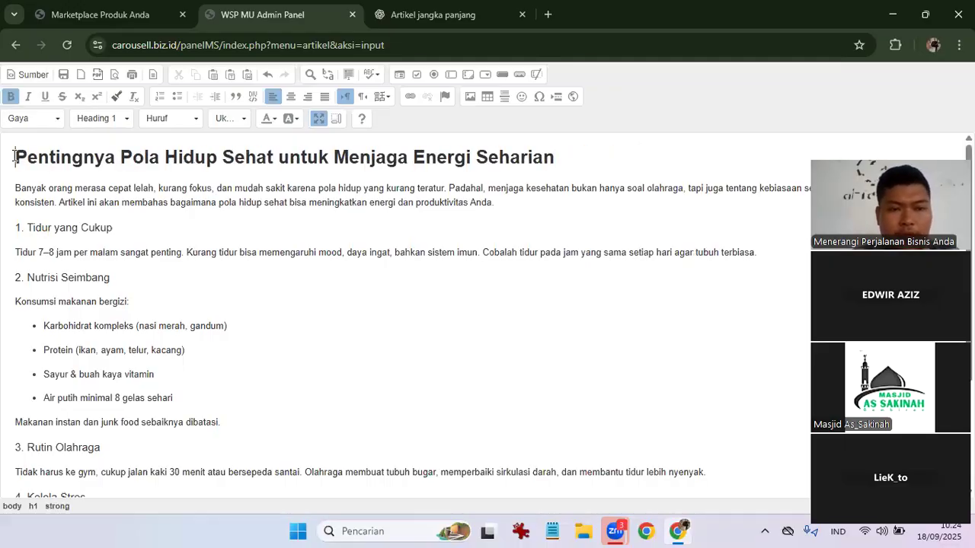
key("shift+Right")
key("shift+Right")
key("shift+Right")
key("shift+Right")
key("shift+Right")
key("shift+Right")
key("shift+Right")
key("shift+Right")
key("shift+Right")
key("shift+Right")
key("shift+Right")
key("shift+Right")
key("shift+Right")
key("shift+Right")
key("shift+Right")
key("shift+Right")
key("shift+Right")
key("shift+Right")
key("shift+Right")
key("shift+Right")
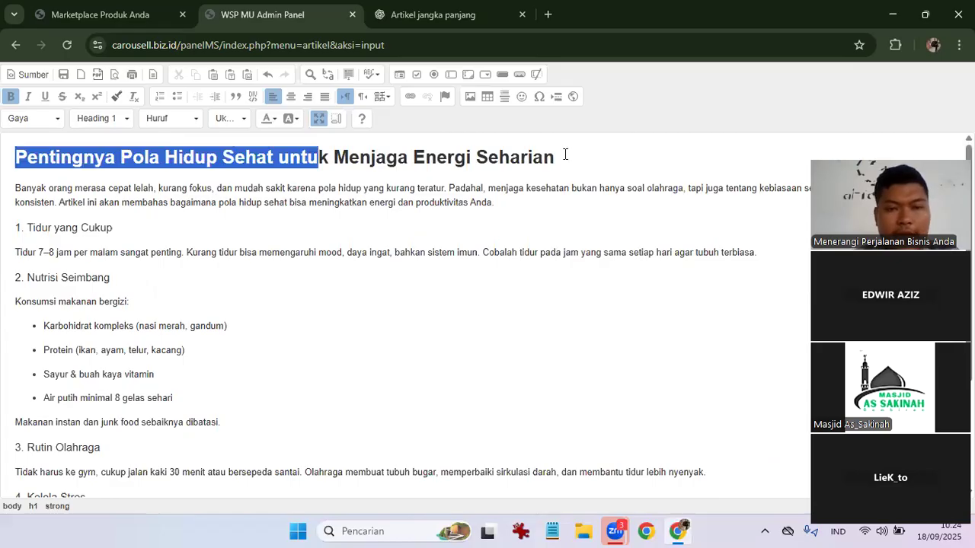
key("shift+End")
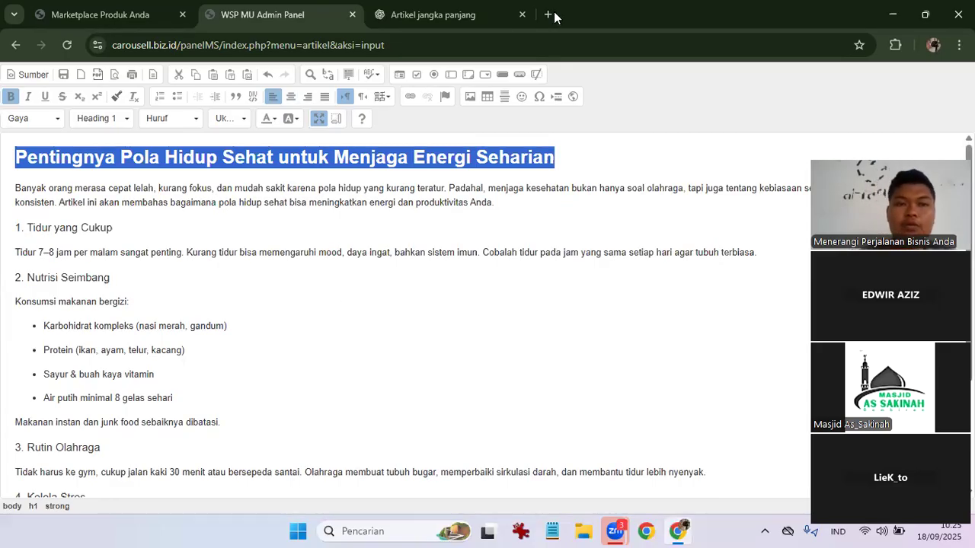
Google the selected article title and scroll through the first results page.
left_click_drag(554, 17, 556, 17)
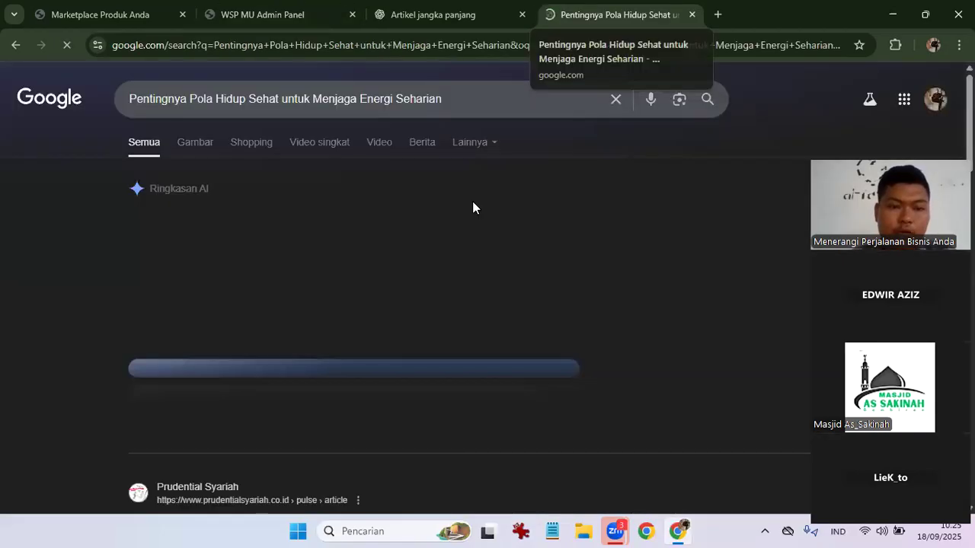
scroll(473, 204, "down", 5)
scroll(472, 204, "down", 4)
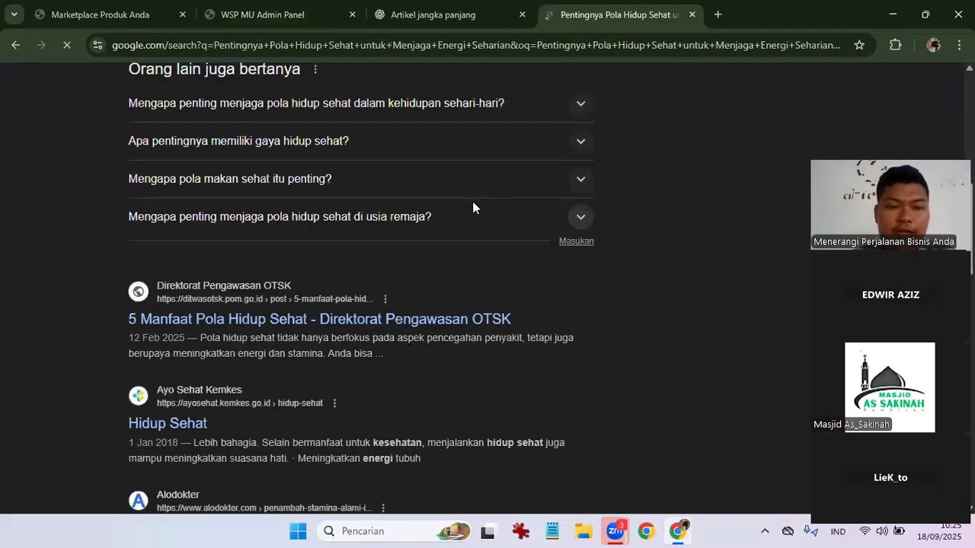
scroll(472, 204, "down", 2)
scroll(472, 207, "down", 3)
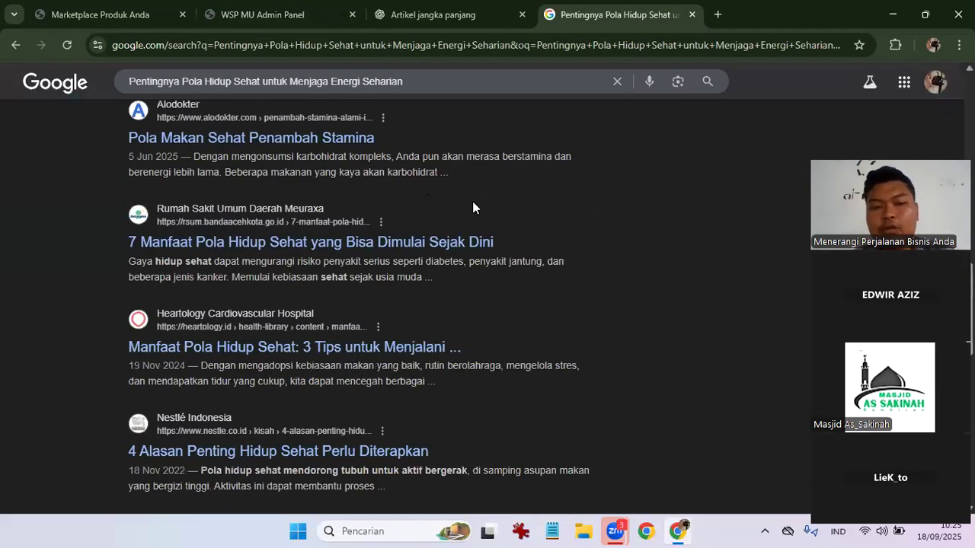
scroll(472, 207, "down", 1)
scroll(472, 204, "down", 5)
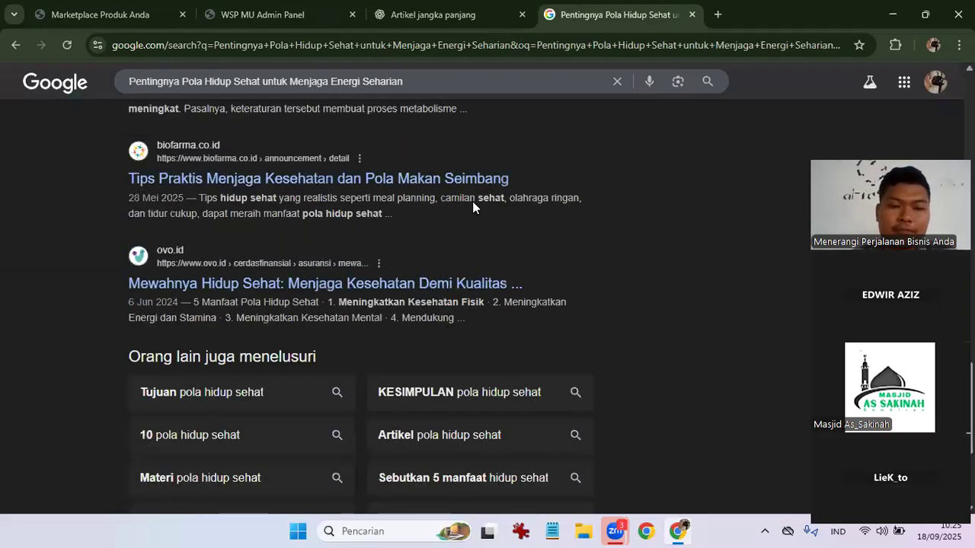
scroll(467, 392, "down", 3)
Browse results pages 2 and 3, then return to the admin panel editor.
left_click(461, 384)
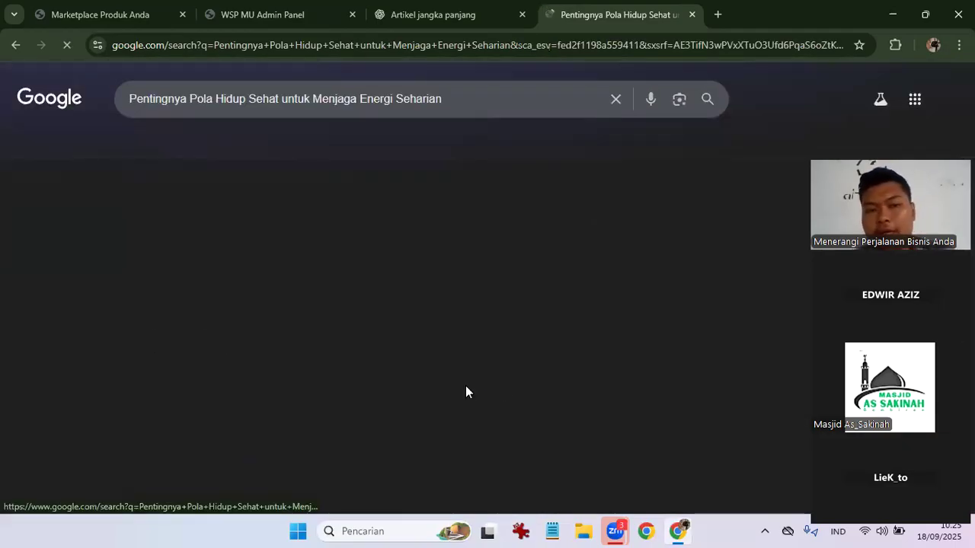
scroll(469, 375, "down", 3)
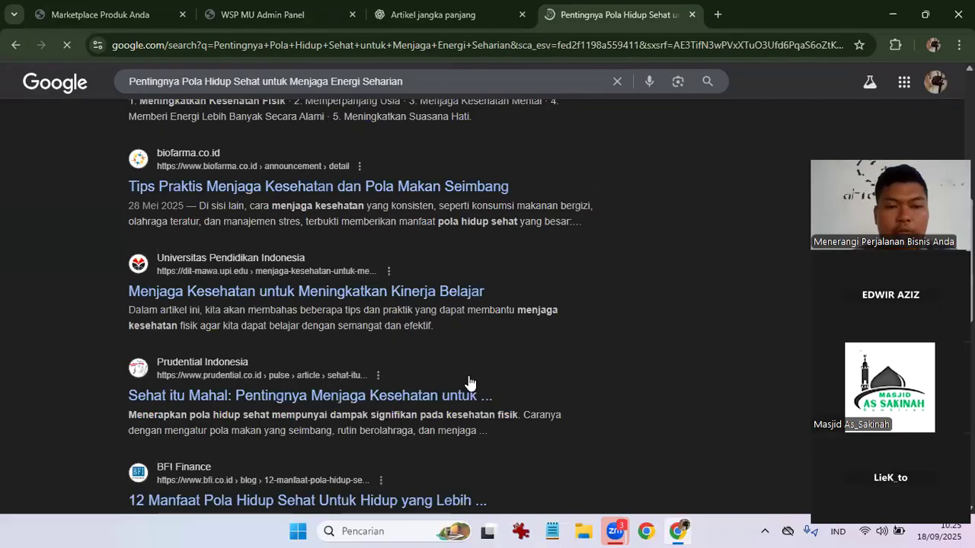
scroll(468, 377, "down", 5)
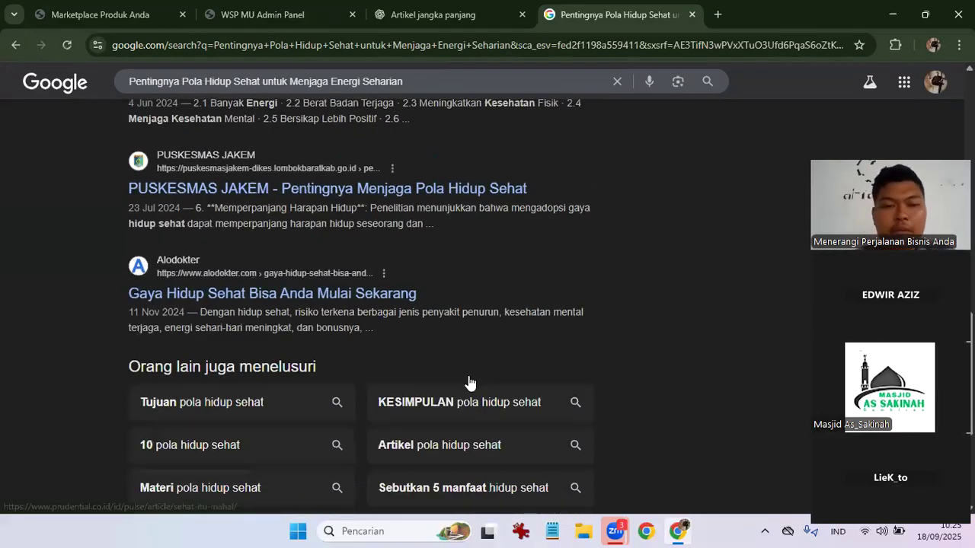
scroll(514, 370, "down", 3)
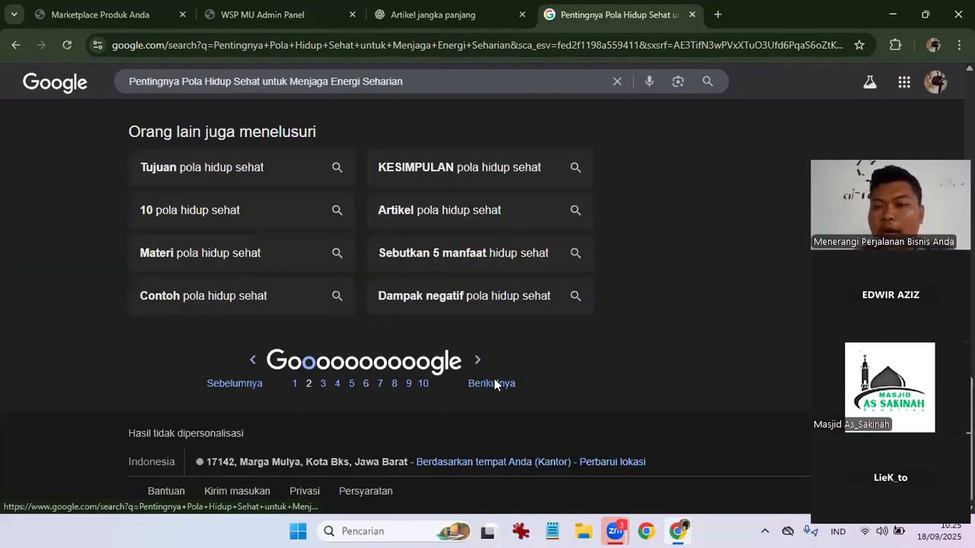
left_click(495, 384)
scroll(494, 384, "down", 4)
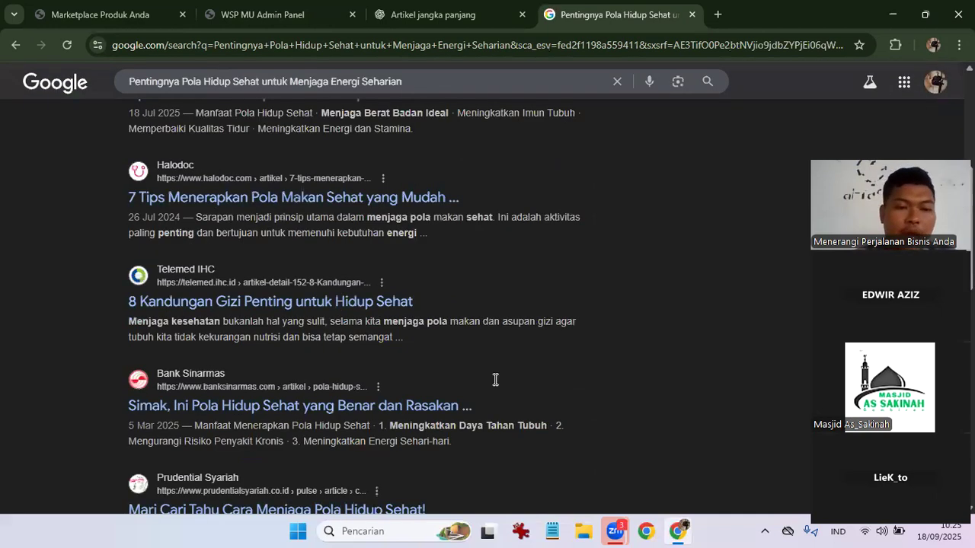
scroll(495, 381, "down", 6)
scroll(435, 370, "down", 1)
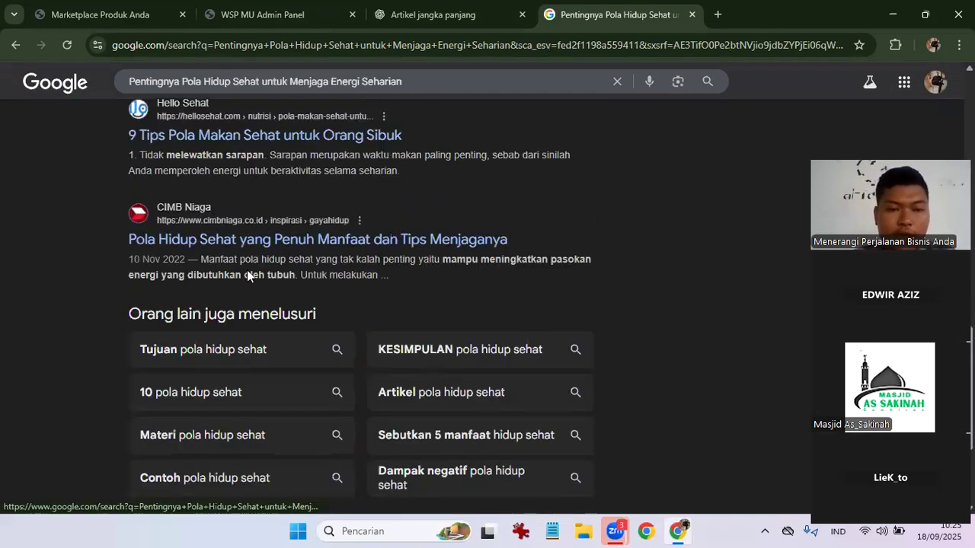
scroll(495, 330, "down", 2)
scroll(502, 392, "down", 1)
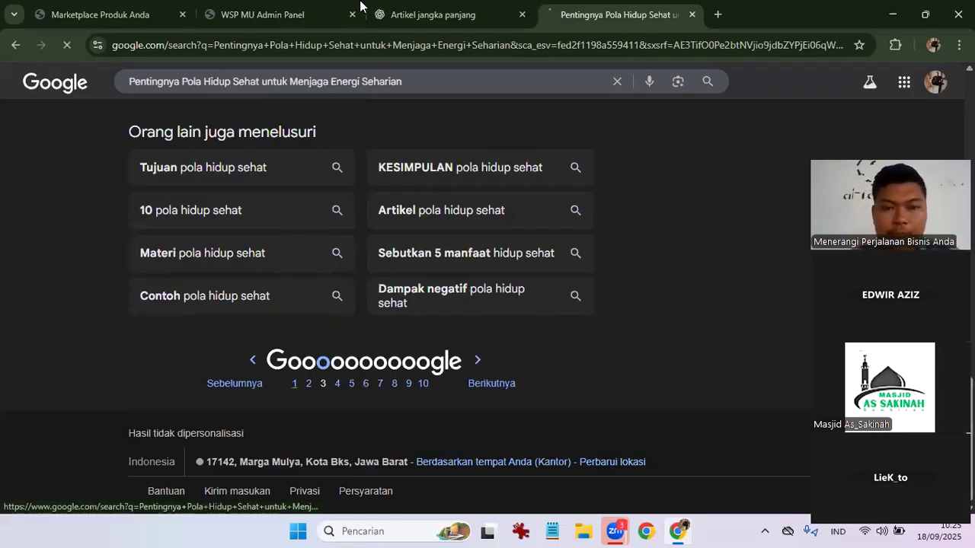
left_click(419, 14)
left_click(312, 7)
Select the full article title and link it to carousell.biz.id.
left_click(16, 156)
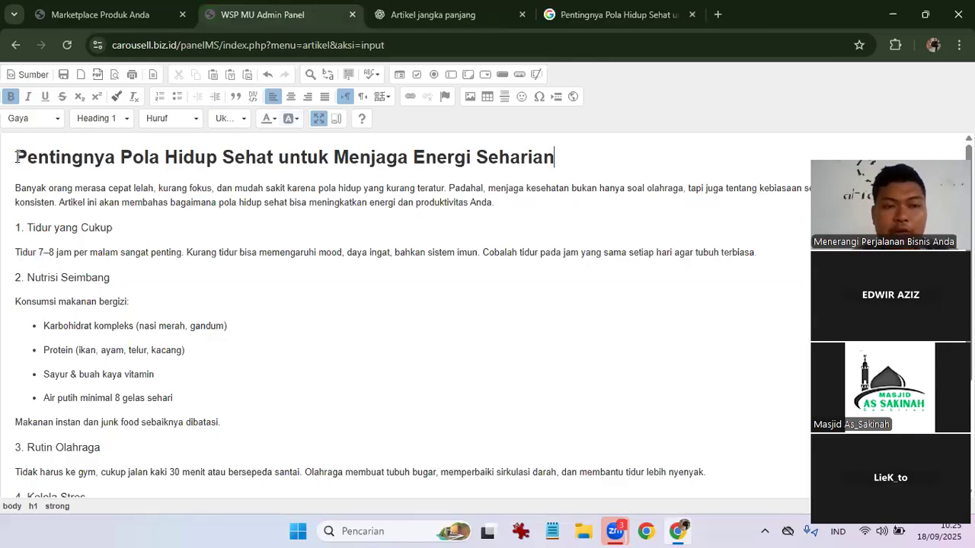
key("ctrl+shift+Right")
key("shift+End")
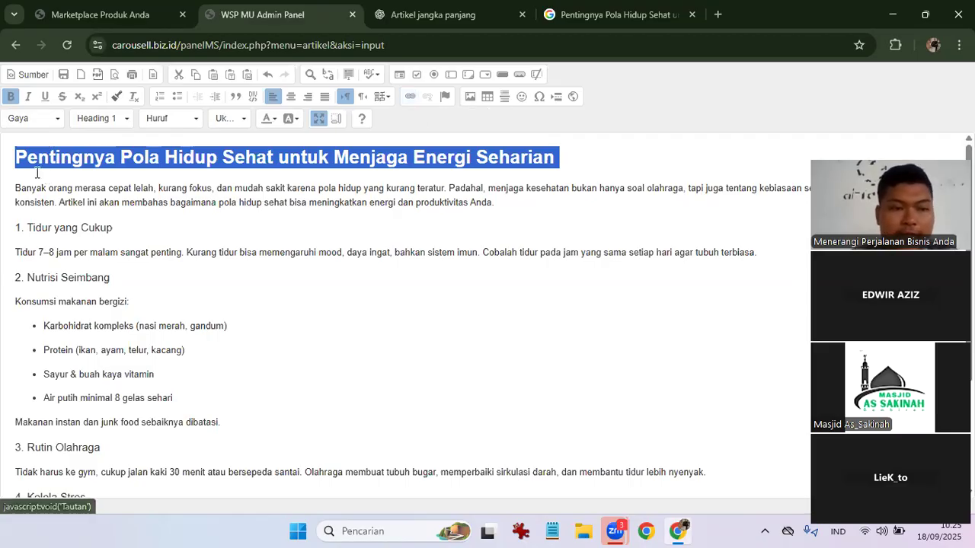
left_click(13, 156)
left_click_drag(14, 156, 72, 157)
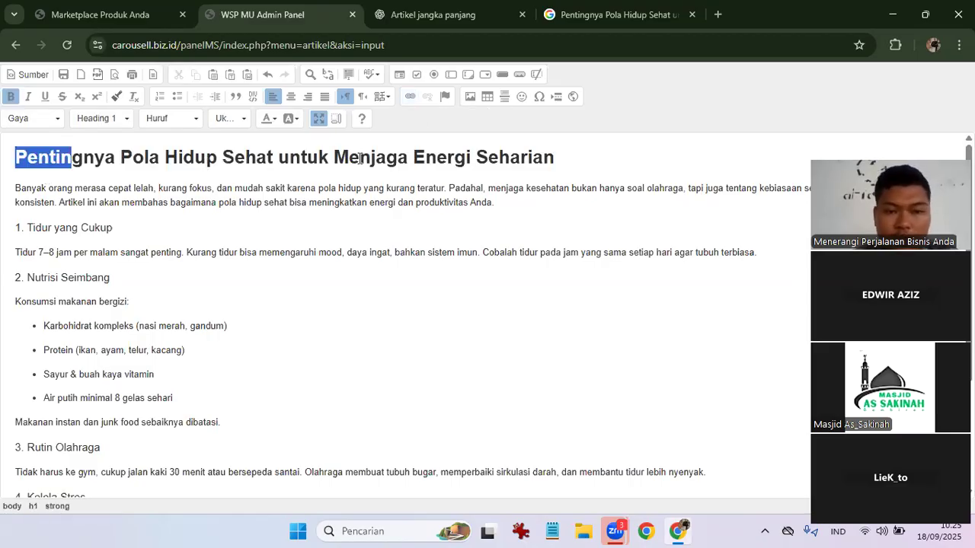
left_click_drag(536, 149, 556, 156)
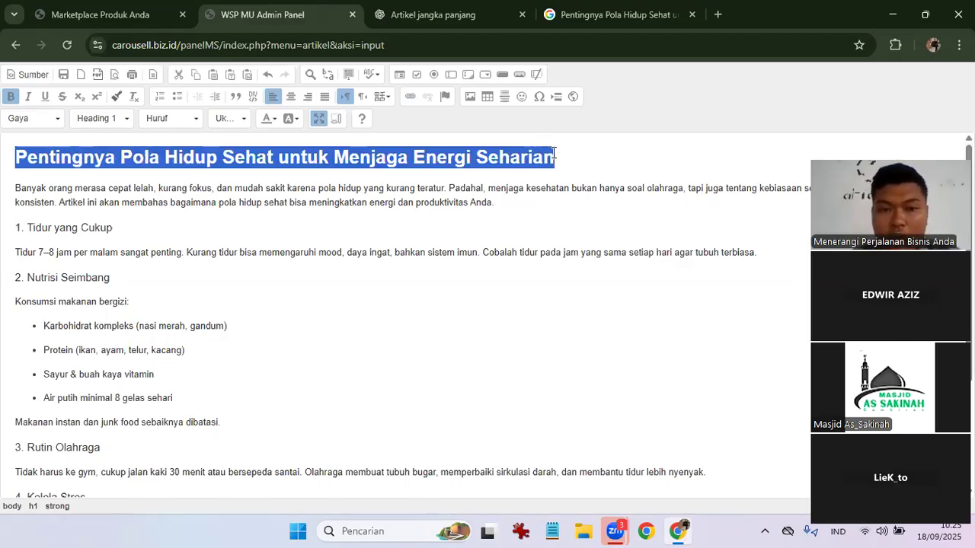
left_click(411, 96)
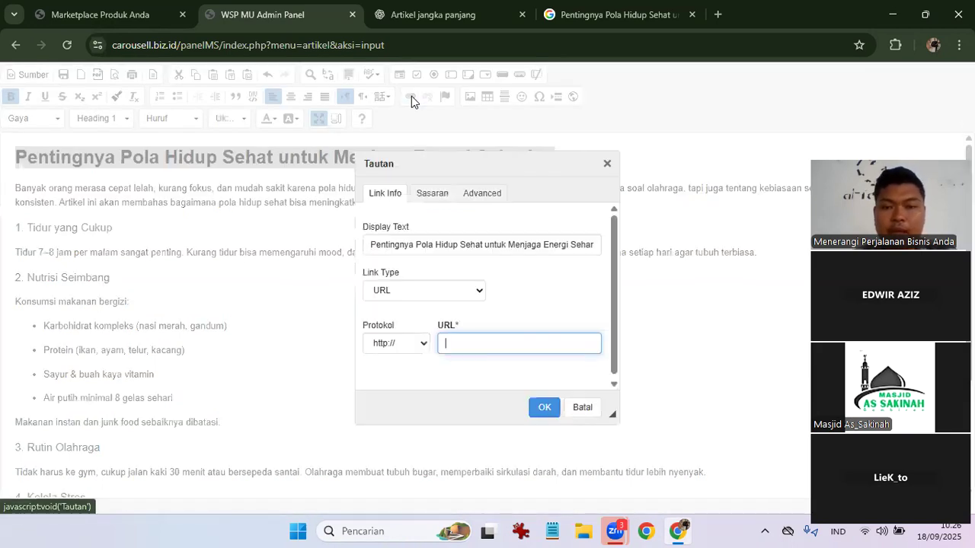
type("ca")
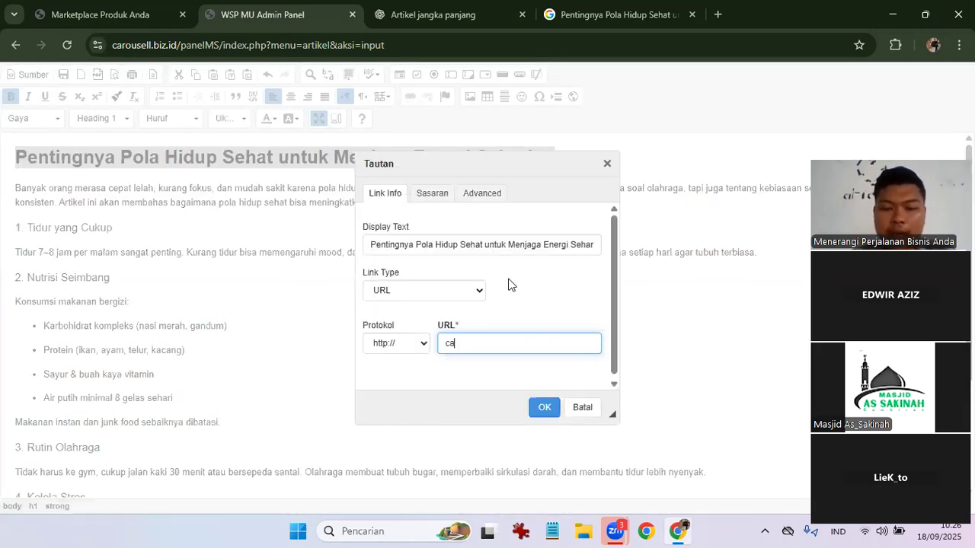
type("rousell.b")
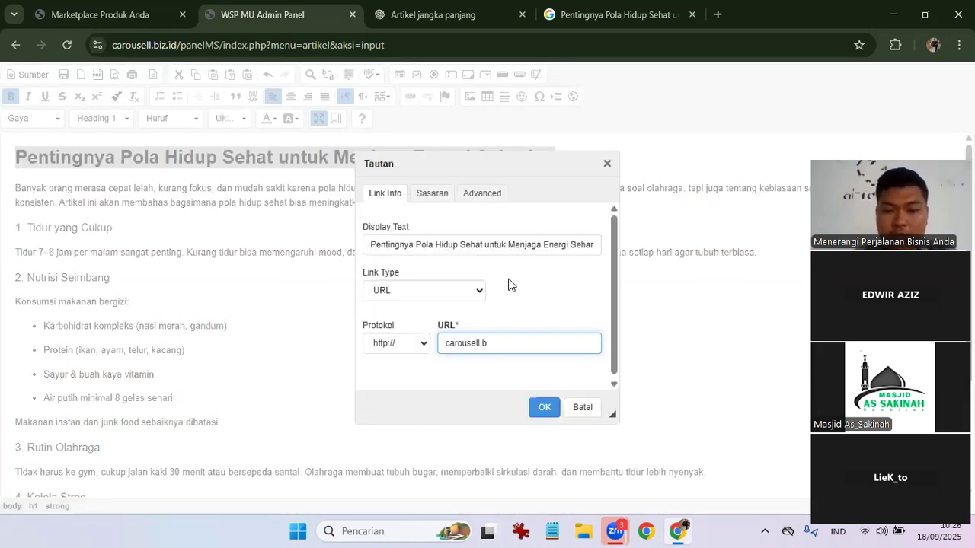
type("iz.id")
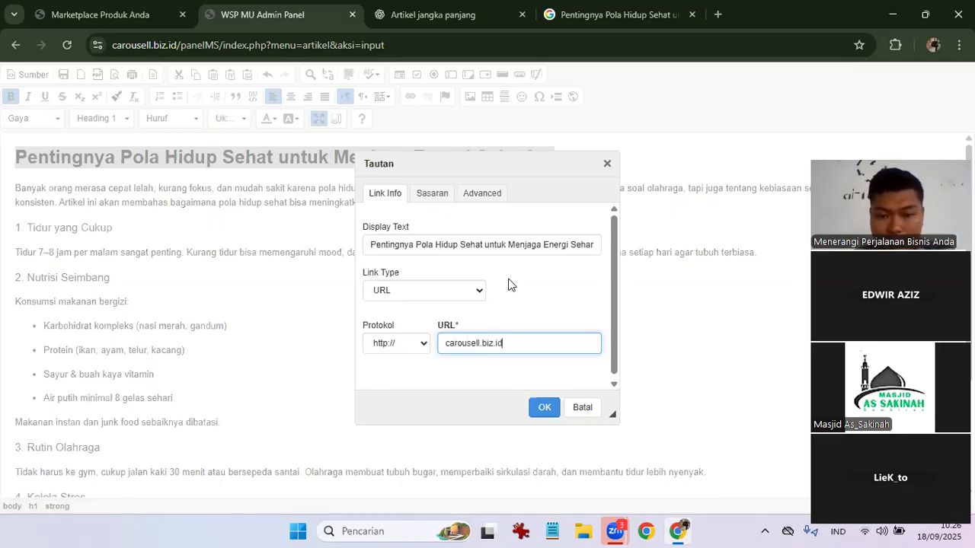
key("Return")
left_click(510, 279)
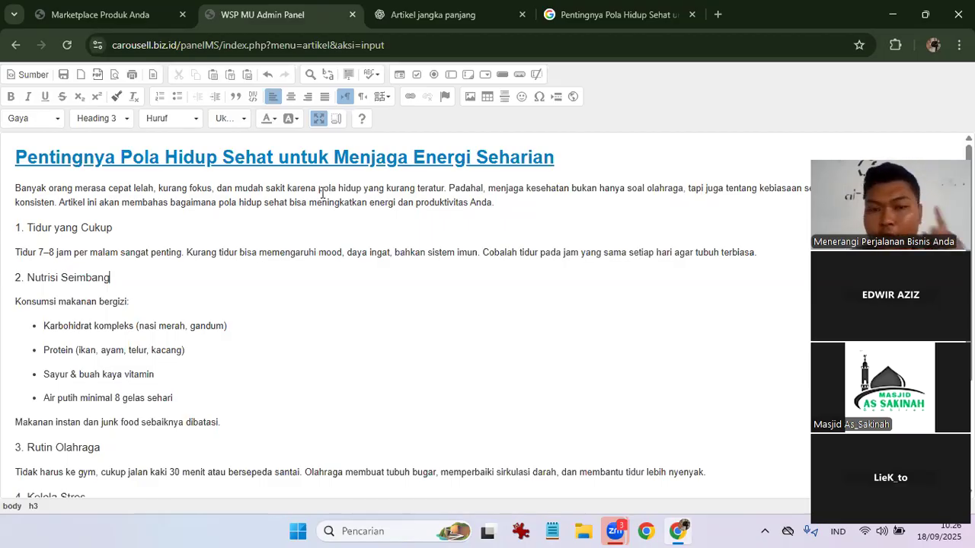
Highlight the intro paragraph's first words, ending at 'dan mudah sakit', in the editor.
left_click_drag(317, 188, 440, 181)
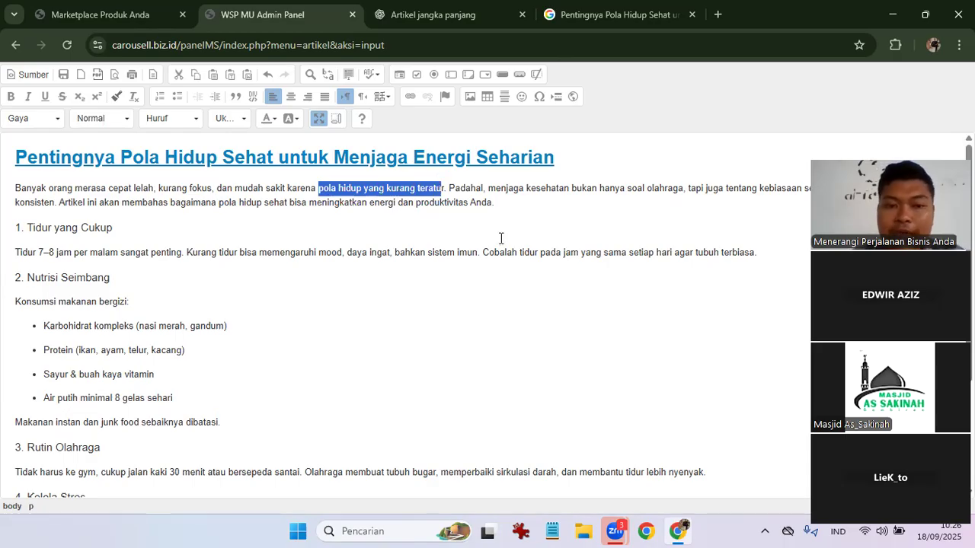
left_click(288, 175)
double_click(301, 188)
left_click(314, 189)
left_click_drag(320, 189, 451, 191)
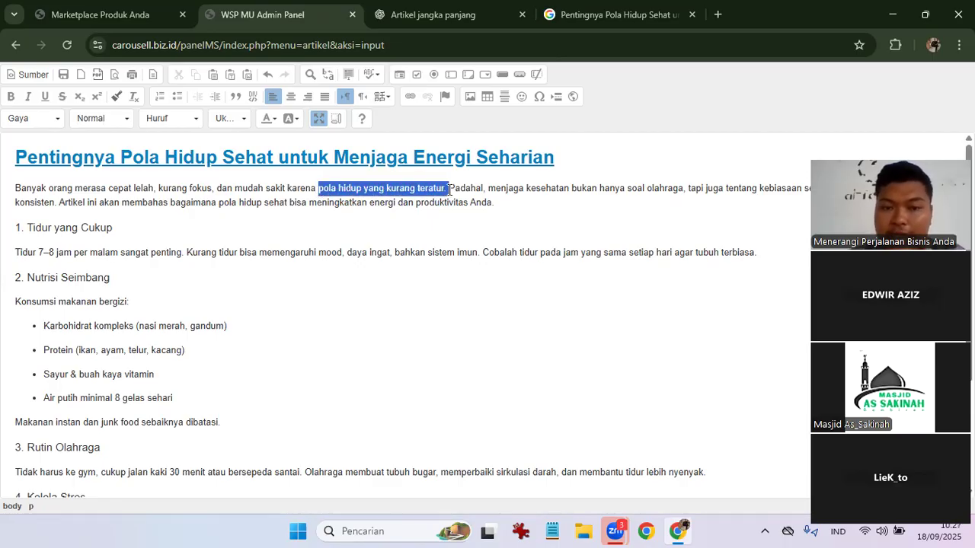
left_click(465, 219)
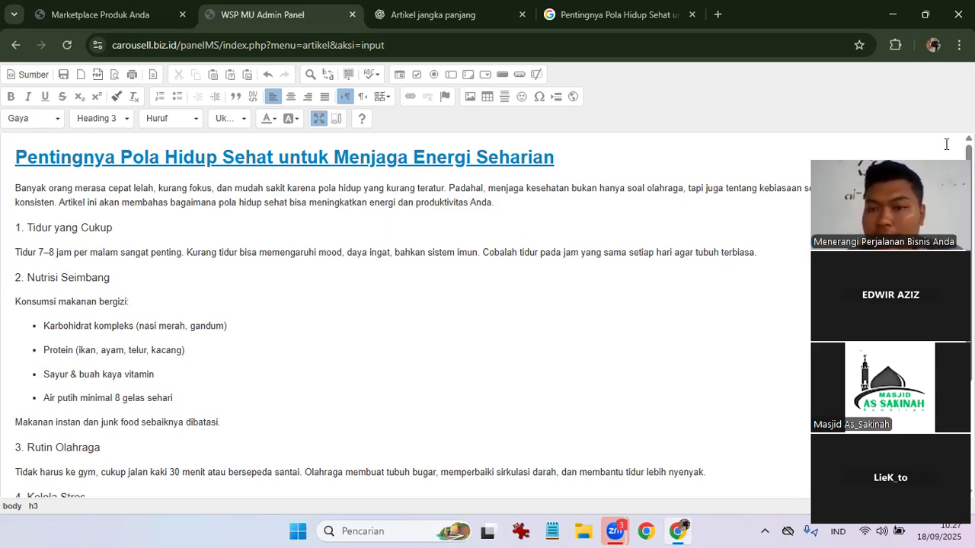
left_click_drag(929, 166, 906, 166)
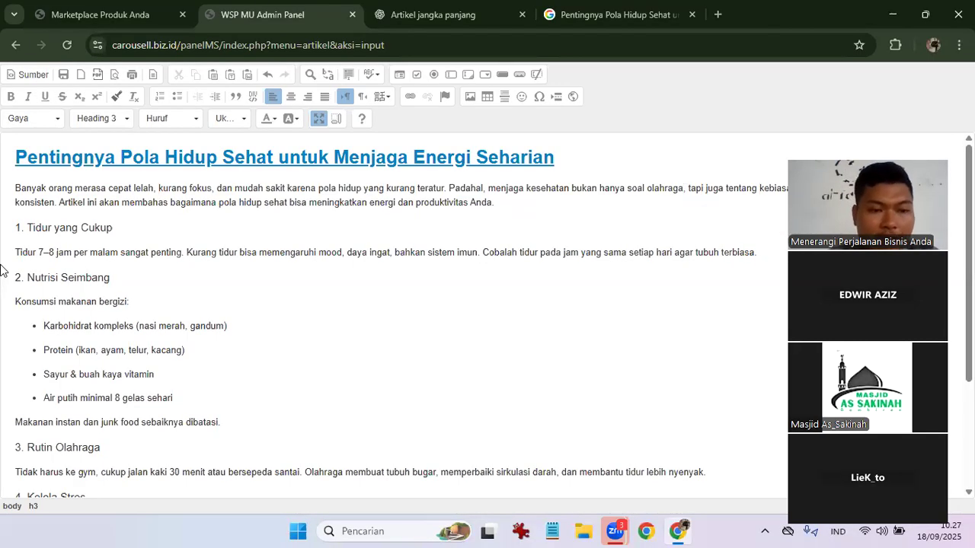
left_click_drag(29, 229, 116, 226)
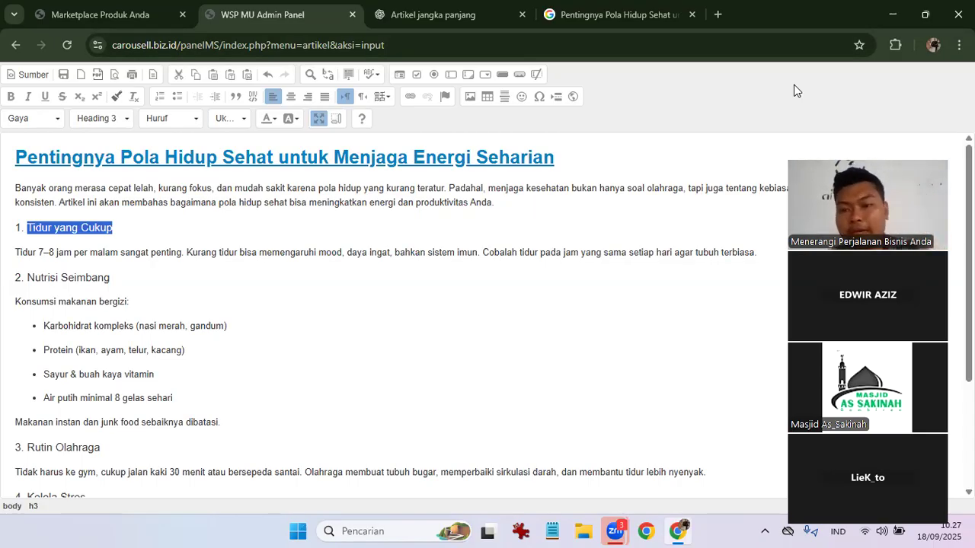
left_click(198, 279)
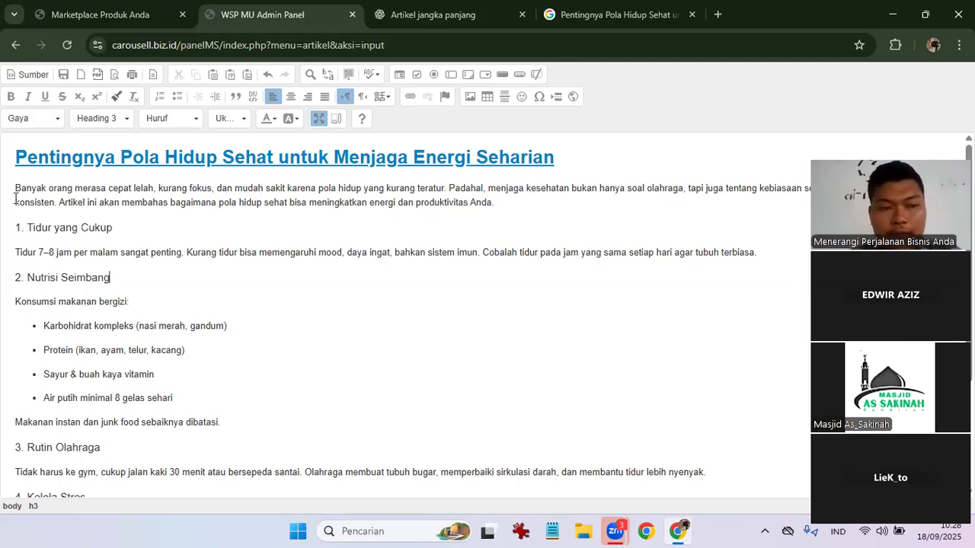
left_click_drag(16, 189, 285, 185)
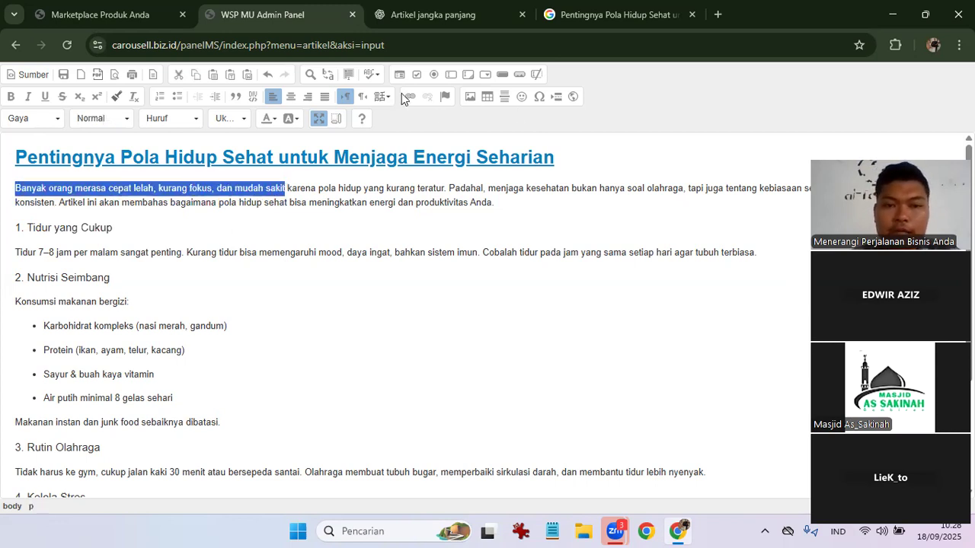
left_click(405, 95)
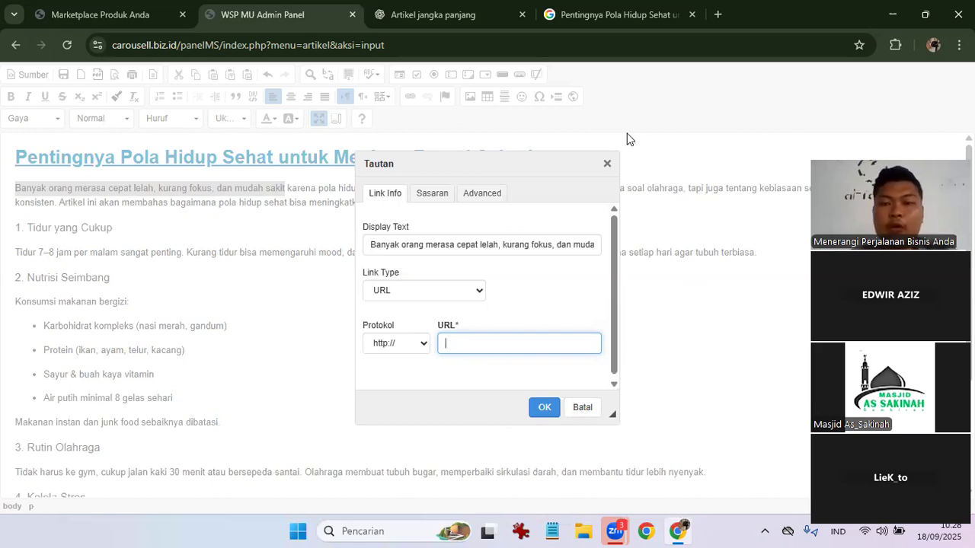
left_click_drag(608, 164, 616, 154)
left_click(616, 155)
left_click(569, 200)
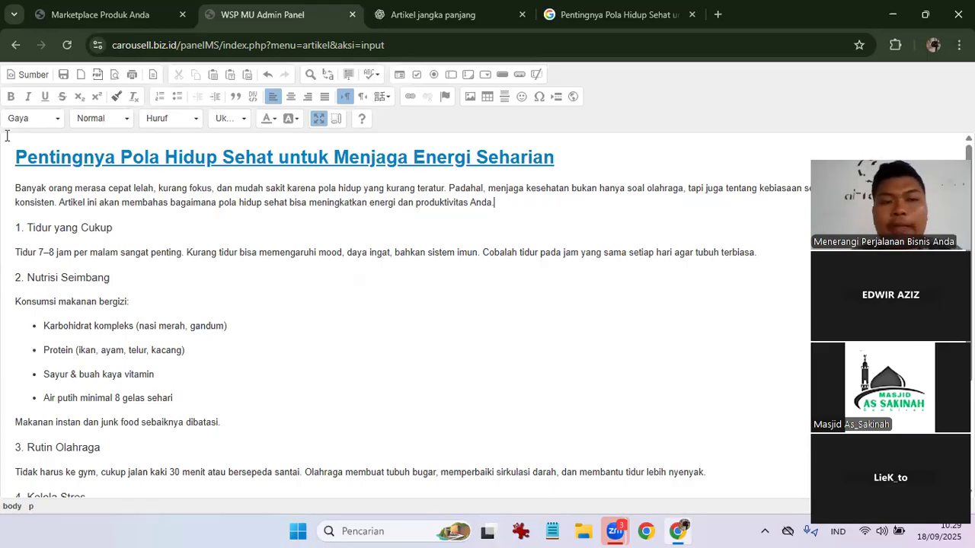
Open and close Image Properties without inserting, then un-maximize the content editor.
scroll(404, 194, "down", 1)
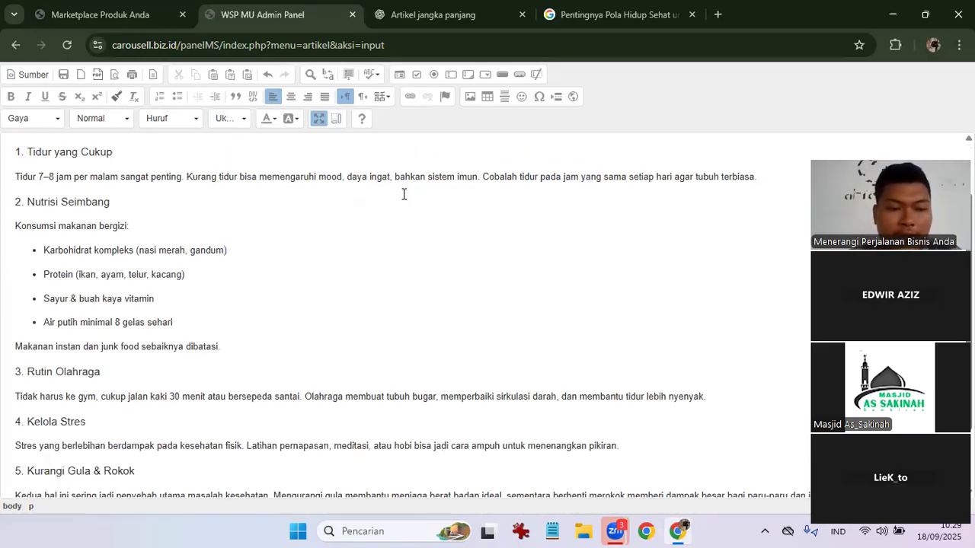
scroll(404, 194, "down", 1)
scroll(288, 247, "up", 2)
scroll(288, 247, "down", 2)
scroll(173, 204, "up", 3)
scroll(174, 205, "down", 2)
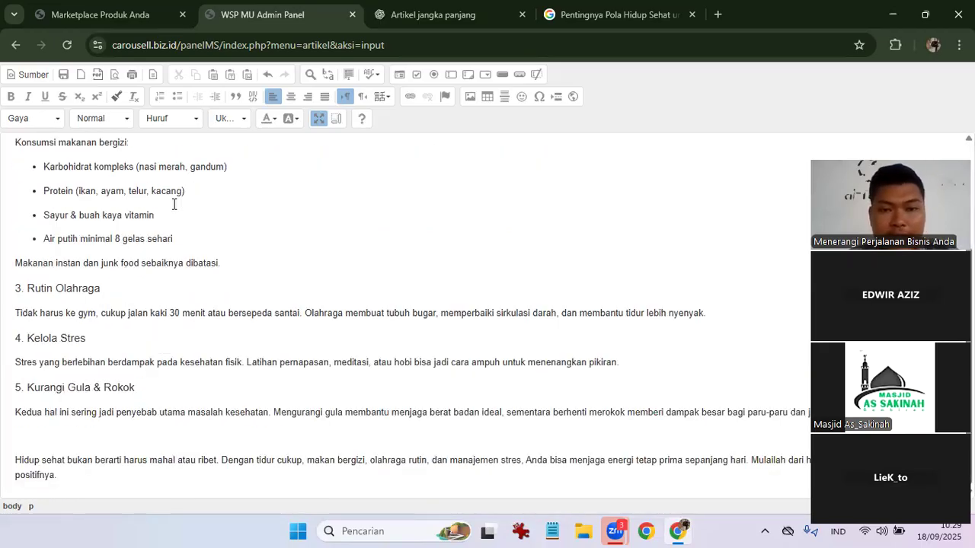
left_click(468, 97)
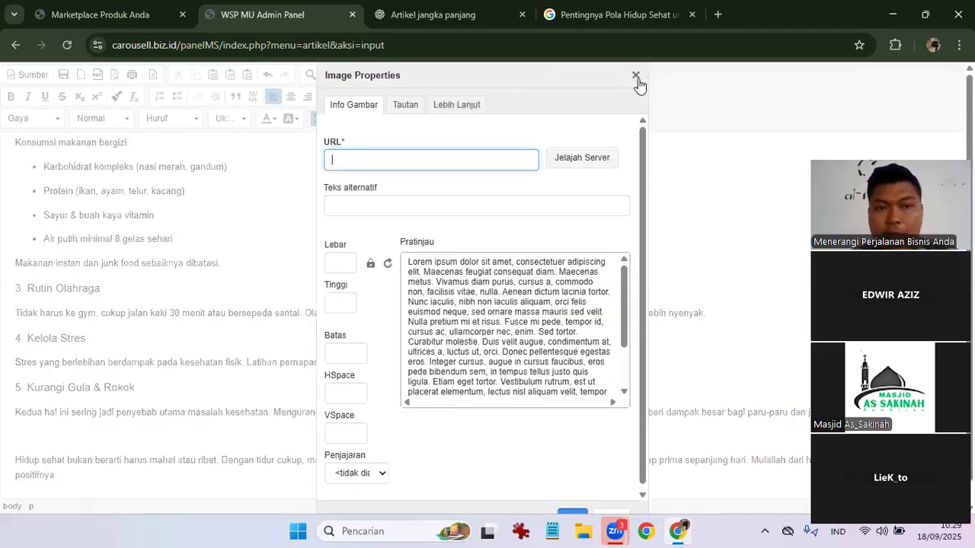
left_click(635, 75)
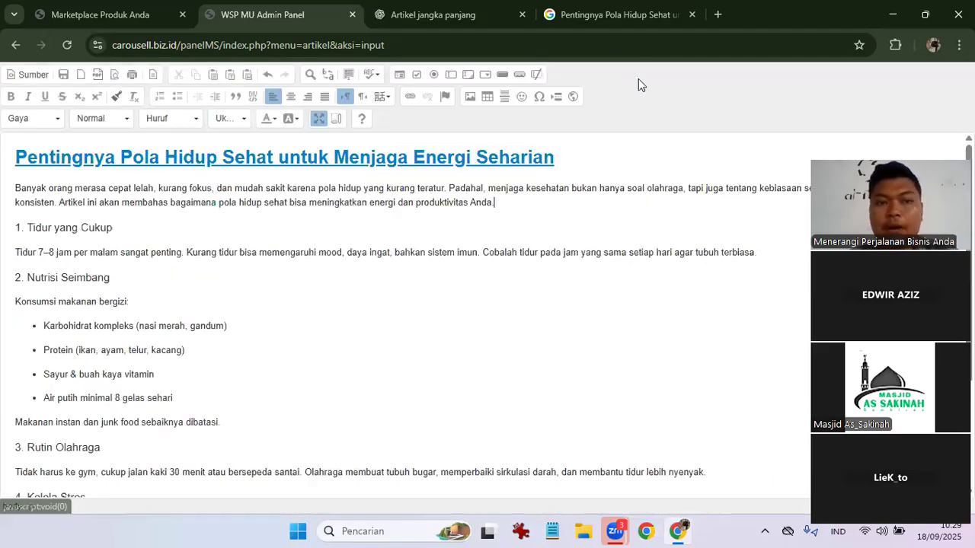
left_click(319, 119)
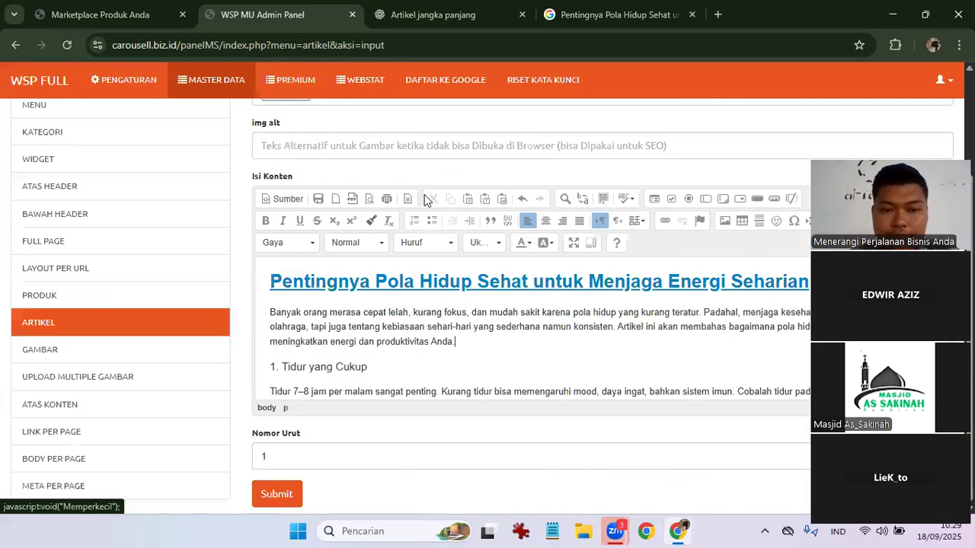
Find and preview the PUSKESMAS SESELA healthy-lifestyle illustration in Google Images.
left_click(591, 7)
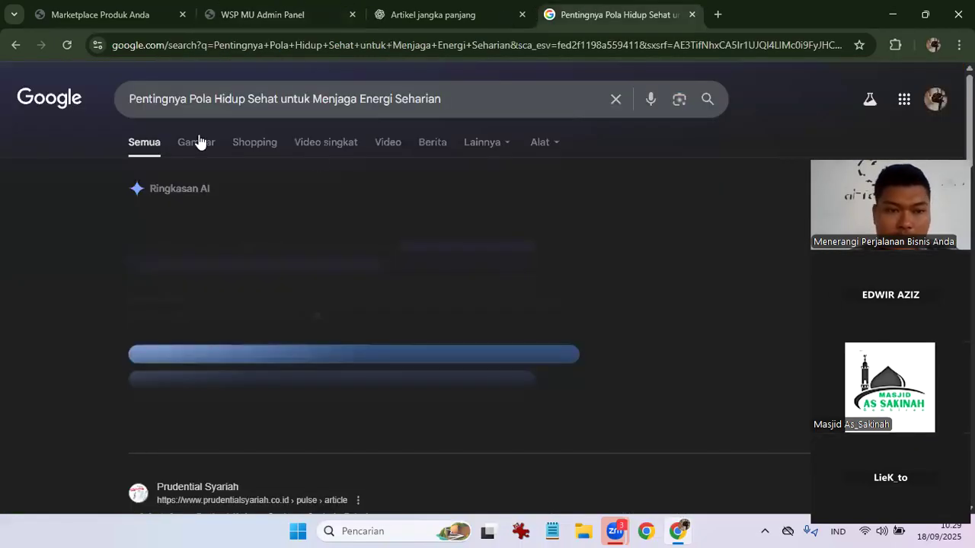
left_click(198, 141)
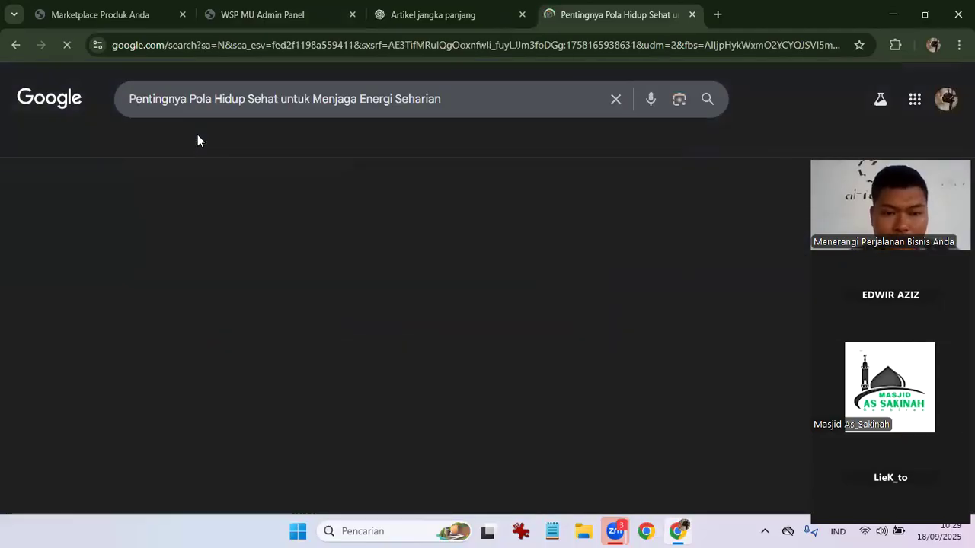
scroll(497, 288, "down", 4)
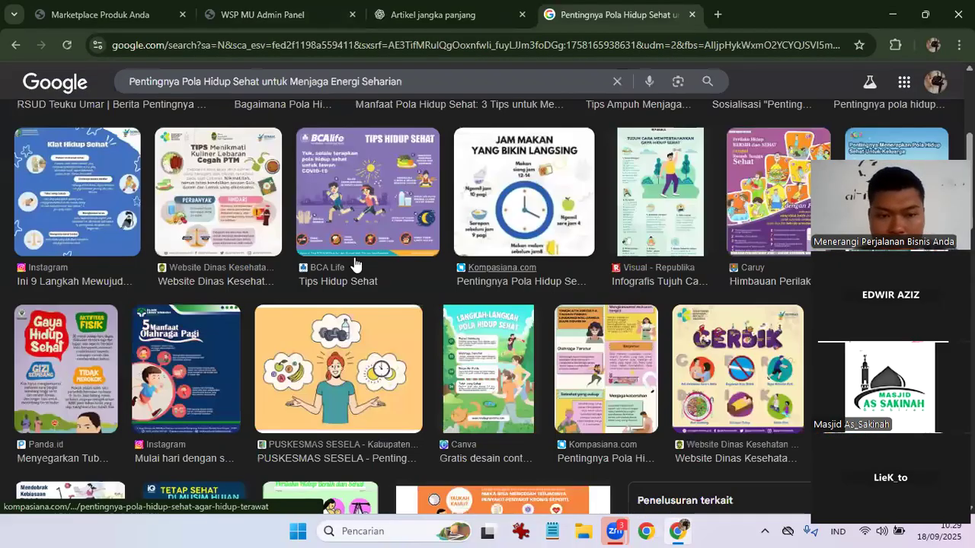
scroll(383, 248, "down", 2)
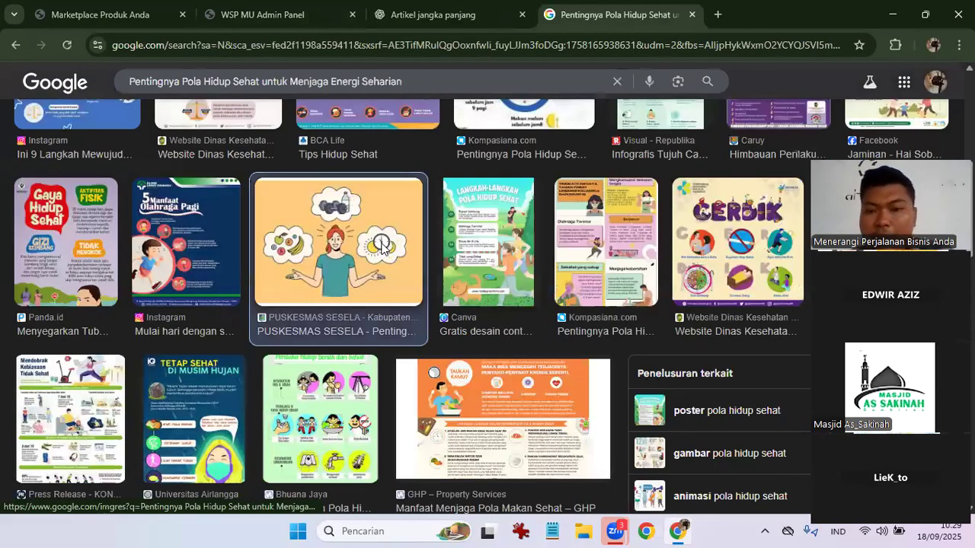
left_click(383, 248)
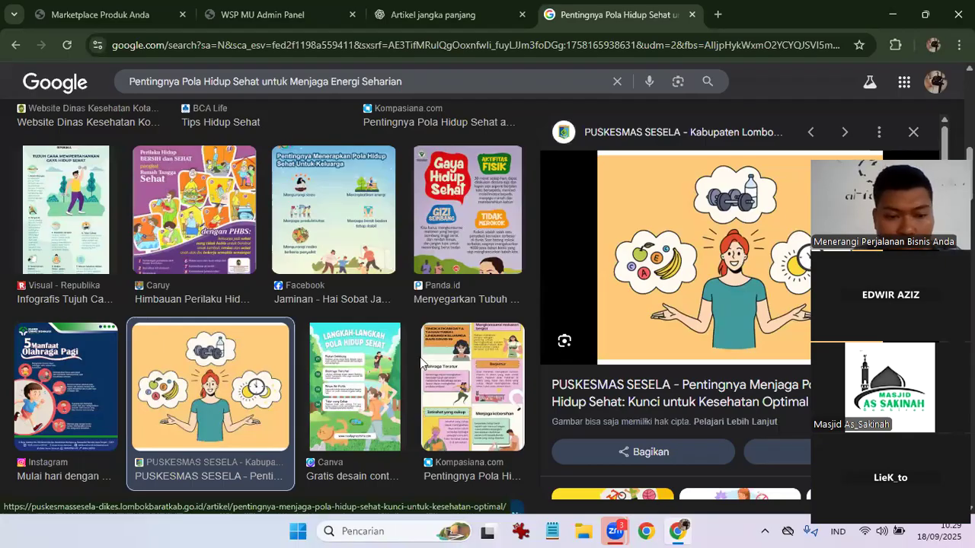
left_click(46, 413)
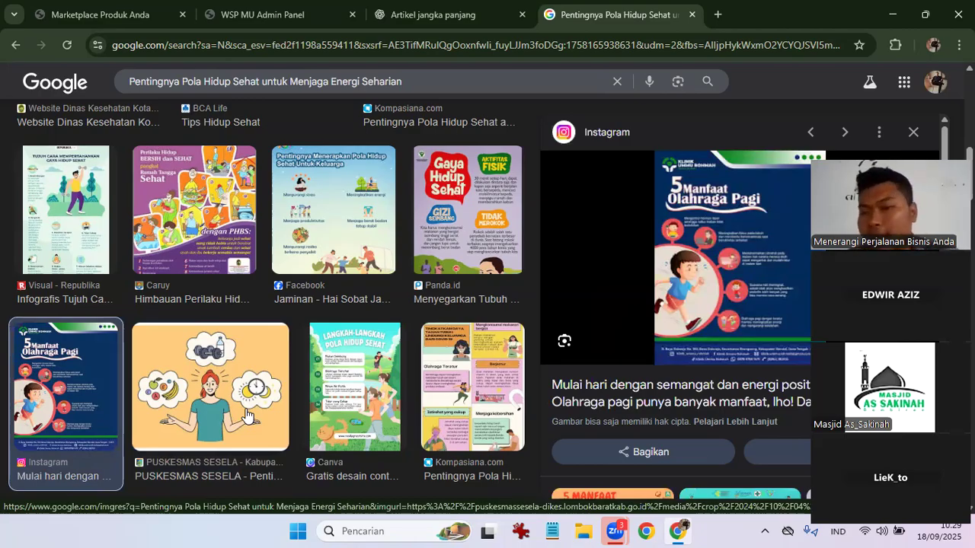
left_click(197, 376)
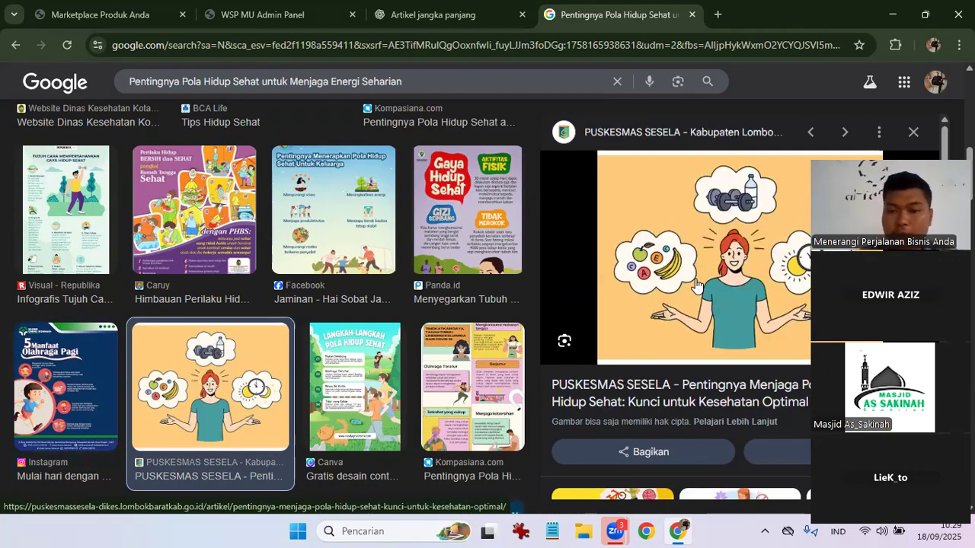
Save the previewed illustration to Downloads as 'pola hidup sehat'.
right_click(697, 288)
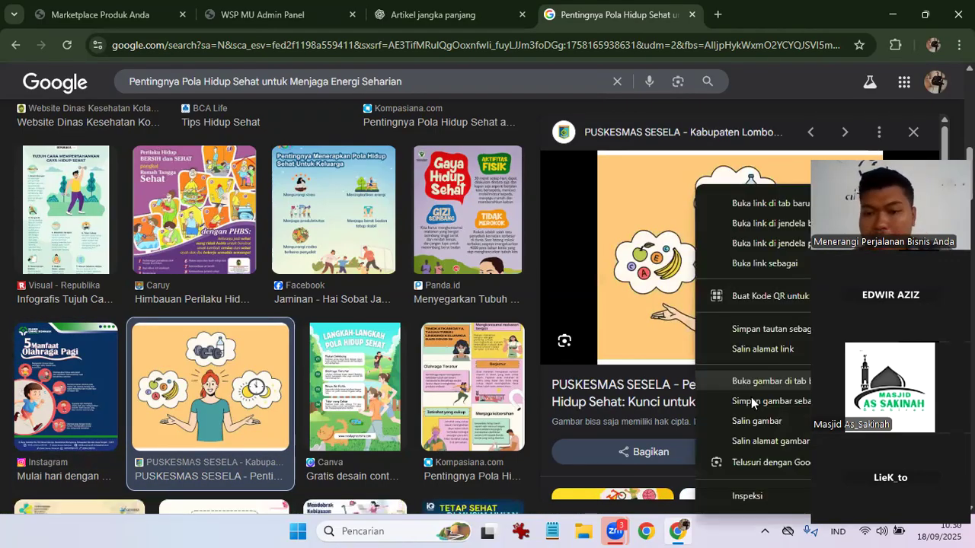
left_click(752, 402)
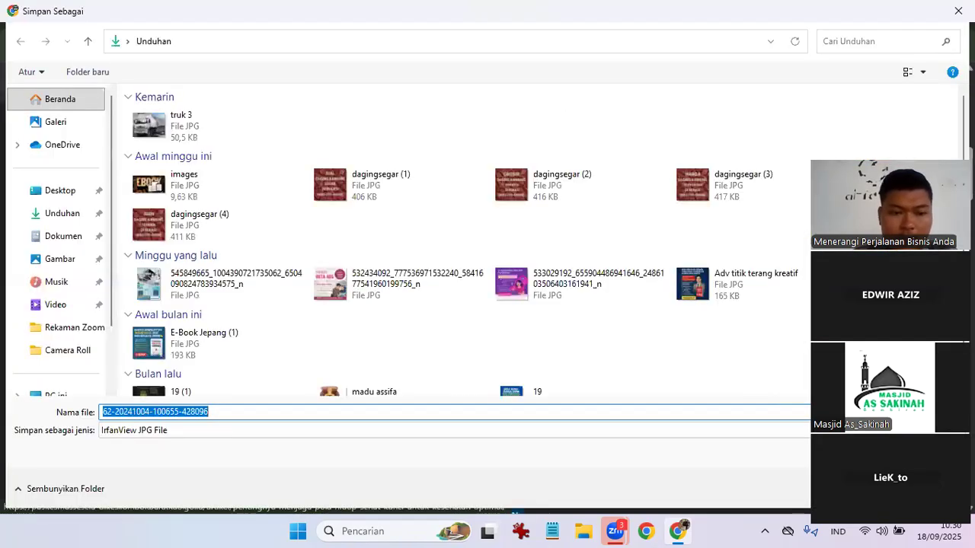
type("pola hidup sehat")
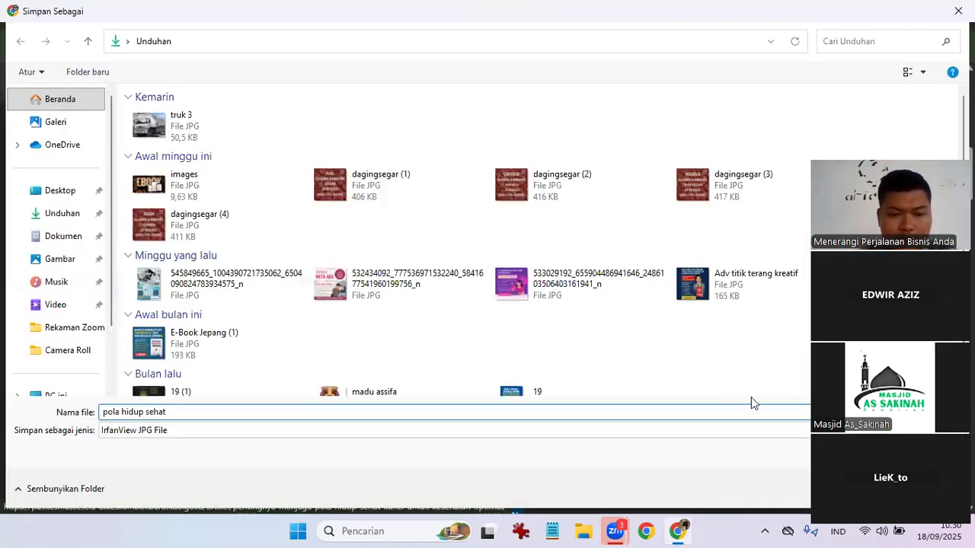
key("Return")
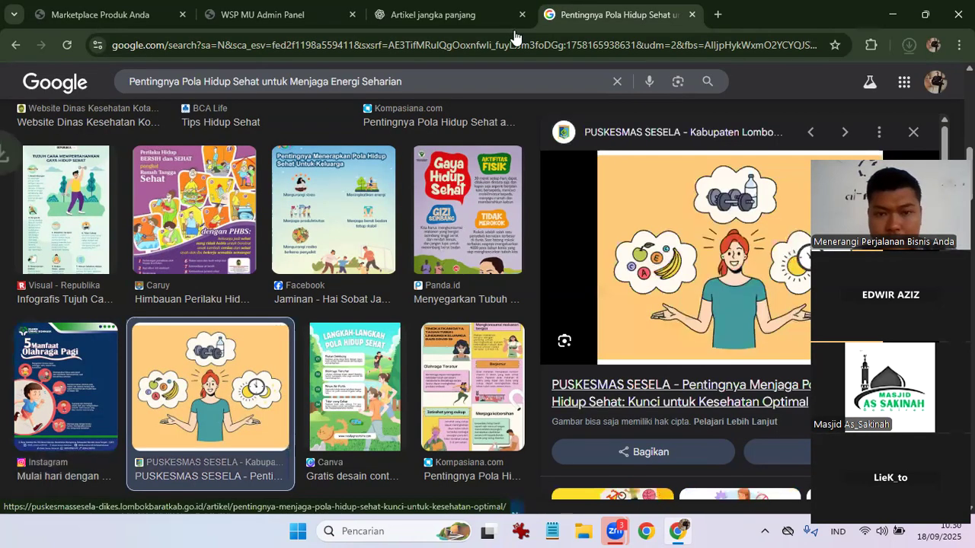
Select the Artikel 1 heading 'Pentingnya Pola Hidup Sehat untuk Menjaga Energi Seharian' in ChatGPT.
left_click(442, 9)
left_click(320, 6)
scroll(373, 316, "down", 2)
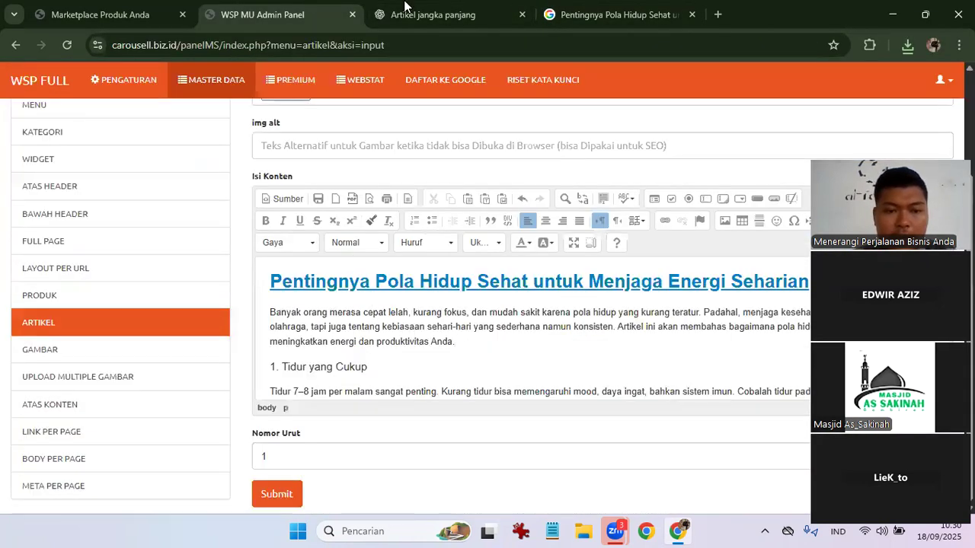
scroll(351, 260, "up", 3)
key("ctrl+Tab")
scroll(383, 172, "up", 5)
scroll(383, 172, "up", 3)
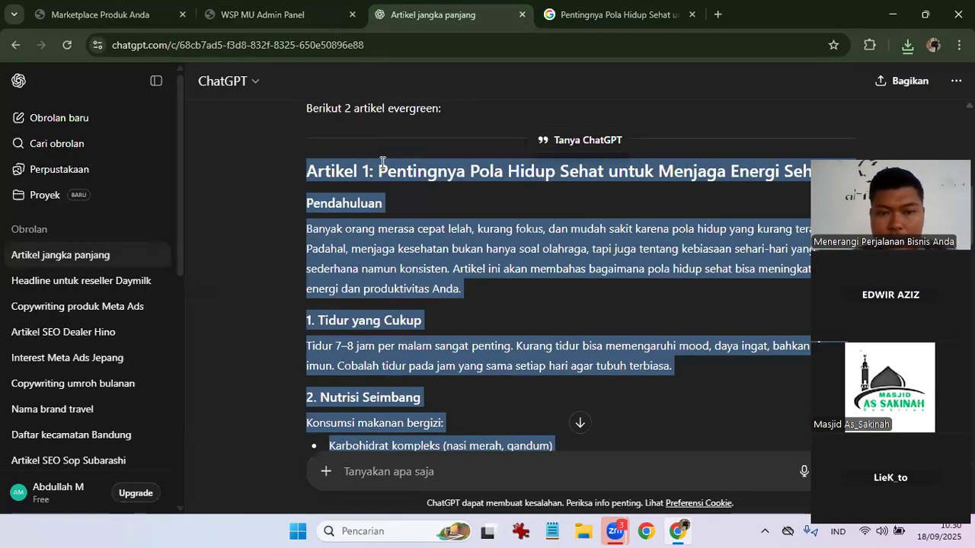
left_click(793, 176)
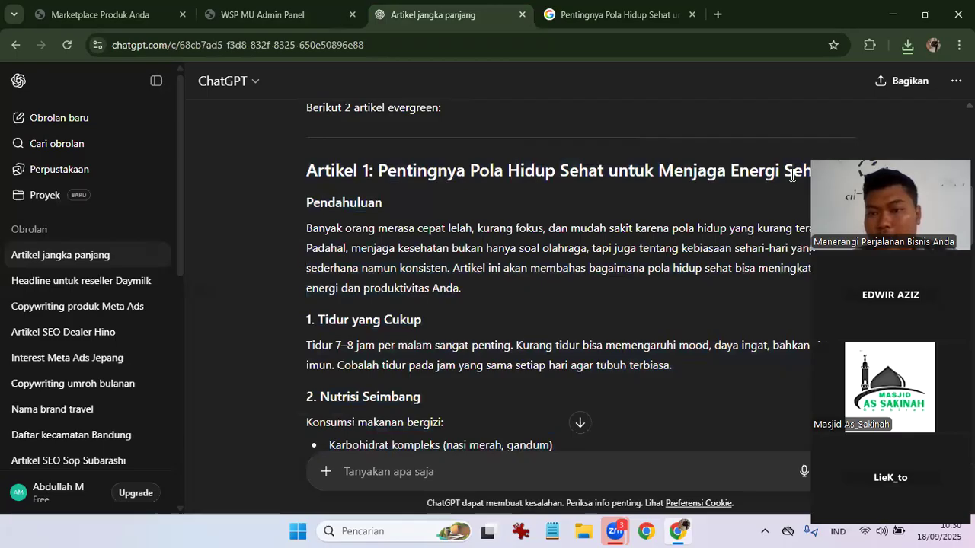
left_click_drag(884, 172, 883, 125)
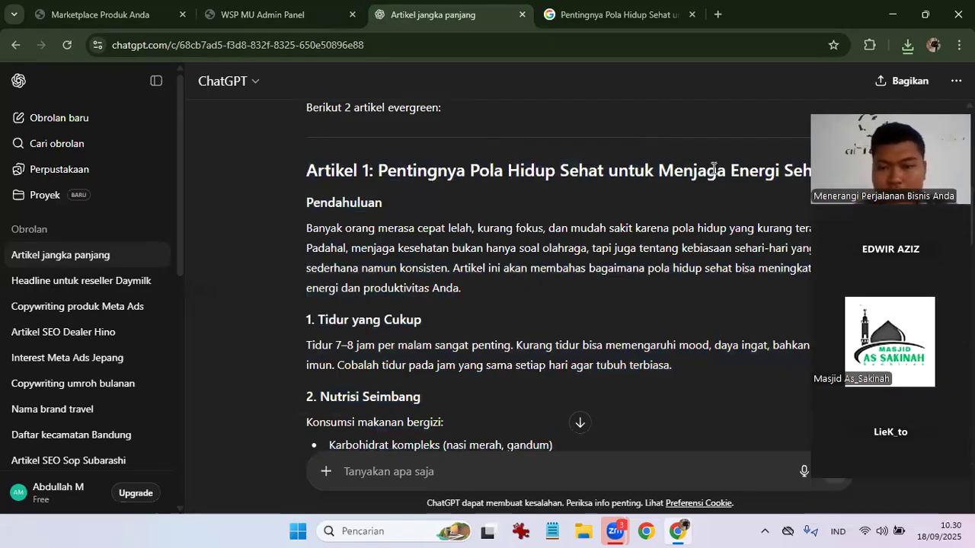
left_click_drag(379, 171, 808, 172)
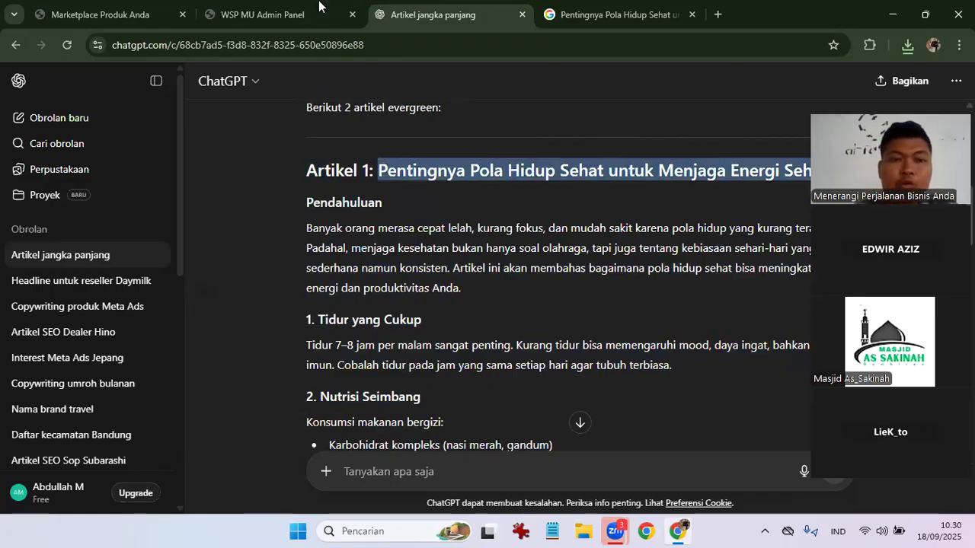
Paste the heading into the admin panel's Judul Artikel field.
key("ctrl+shift+Tab")
left_click(338, 224)
type("Pentingnya Pola Hidup Sehat untuk Menjaga Energi Seharian")
Submit the article so it's saved with order number 1 and displayed in the list.
left_click(355, 154)
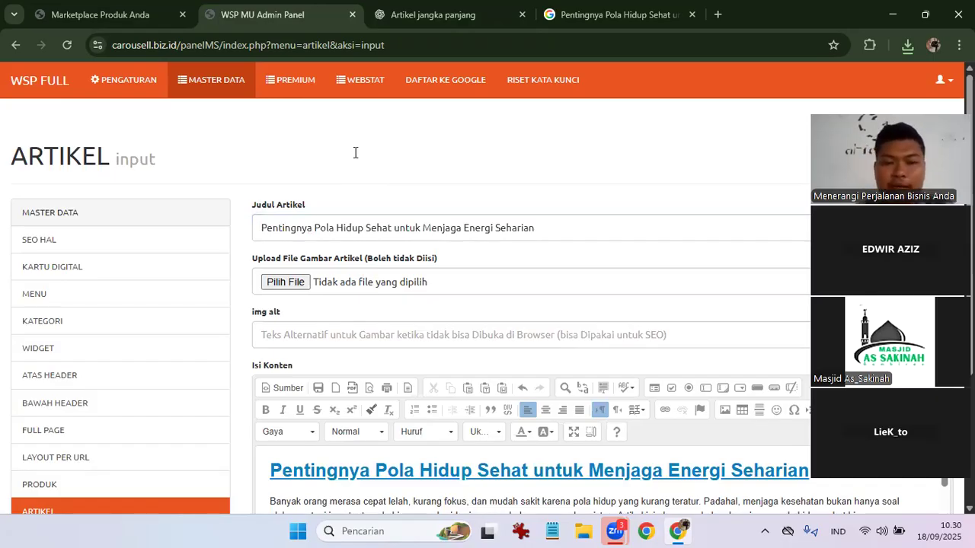
scroll(290, 468, "down", 3)
scroll(291, 424, "up", 3)
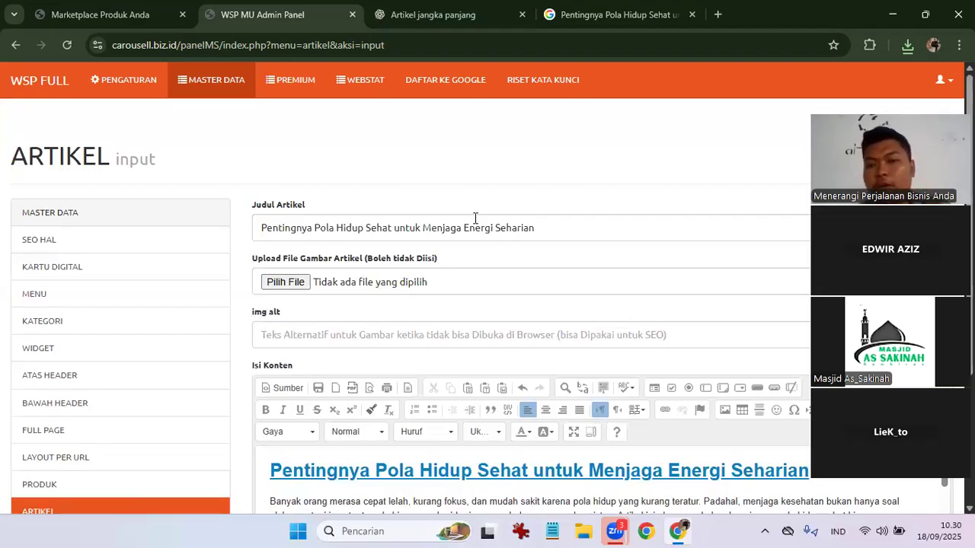
scroll(370, 324, "down", 3)
key("Return")
scroll(156, 357, "down", 2)
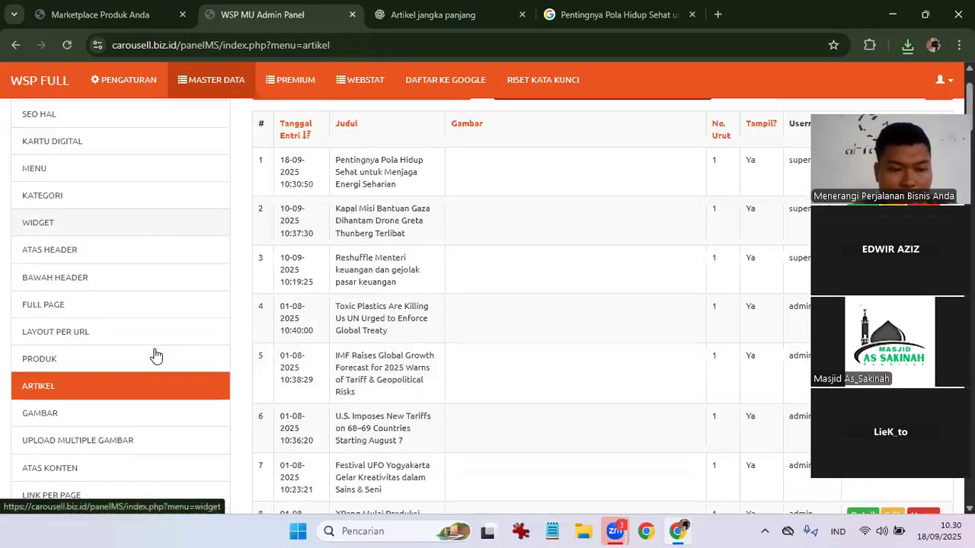
scroll(122, 333, "down", 1)
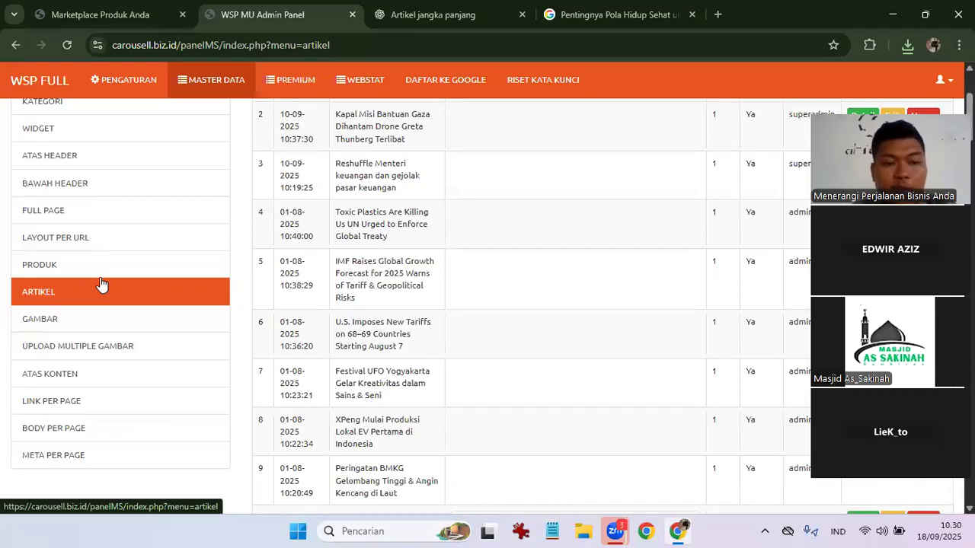
scroll(101, 285, "up", 1)
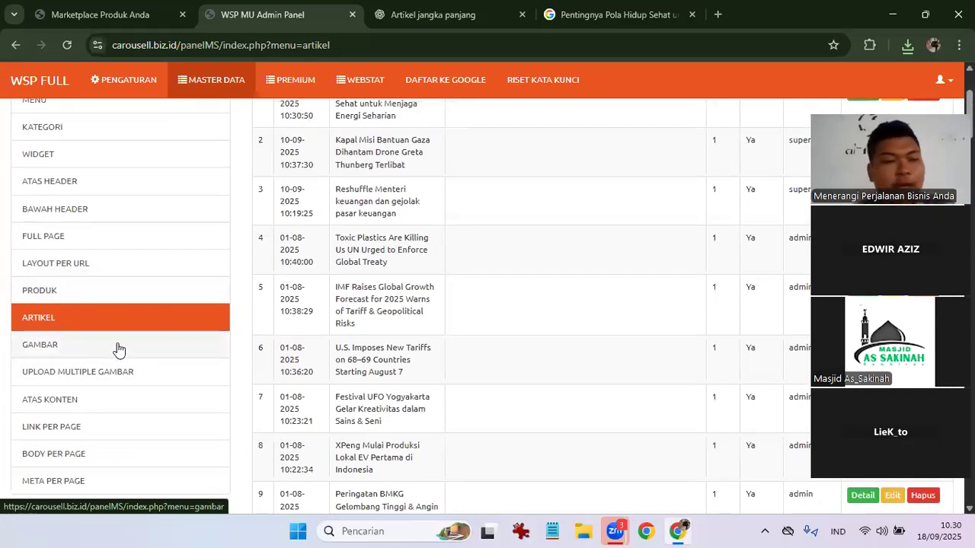
scroll(118, 349, "up", 1)
scroll(118, 349, "down", 1)
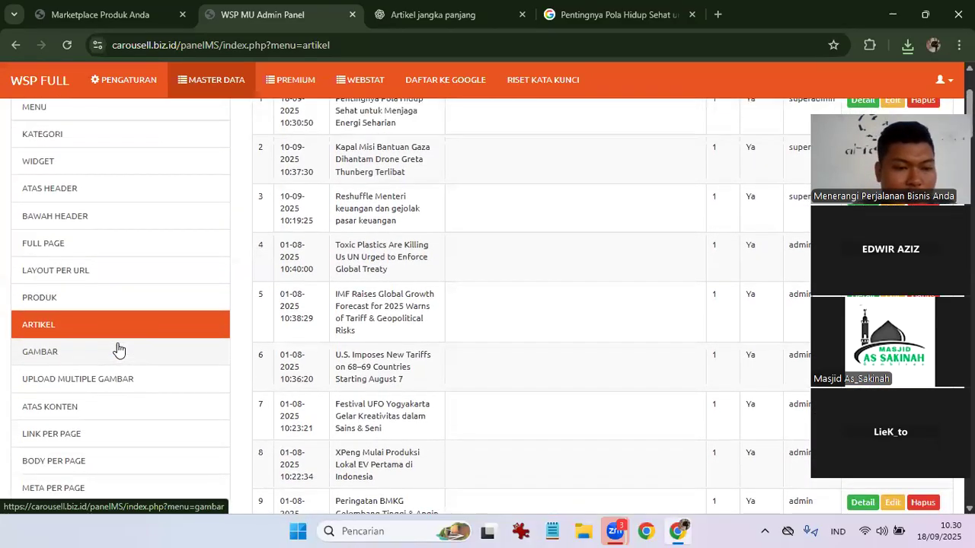
Show the PRODUK product list, then bring up File Explorer.
scroll(118, 349, "up", 1)
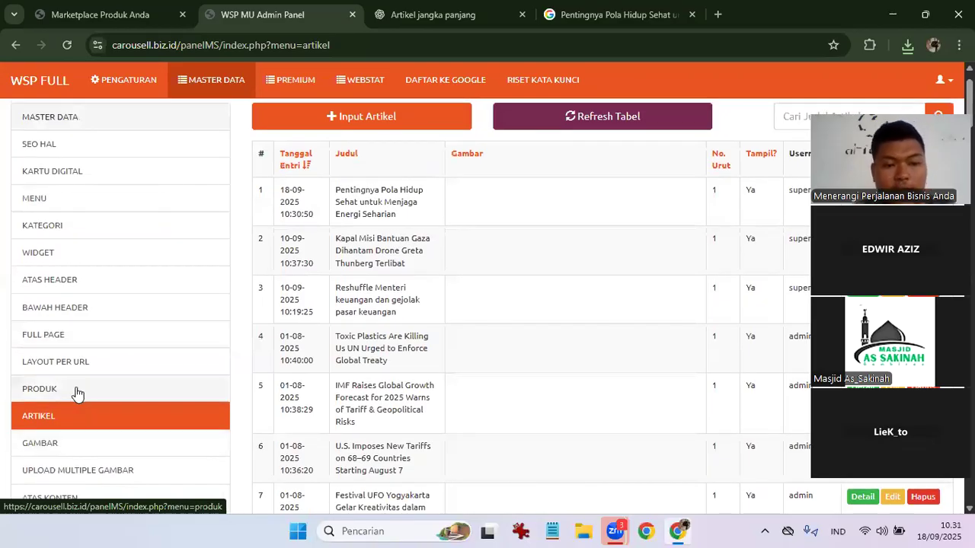
left_click(77, 393)
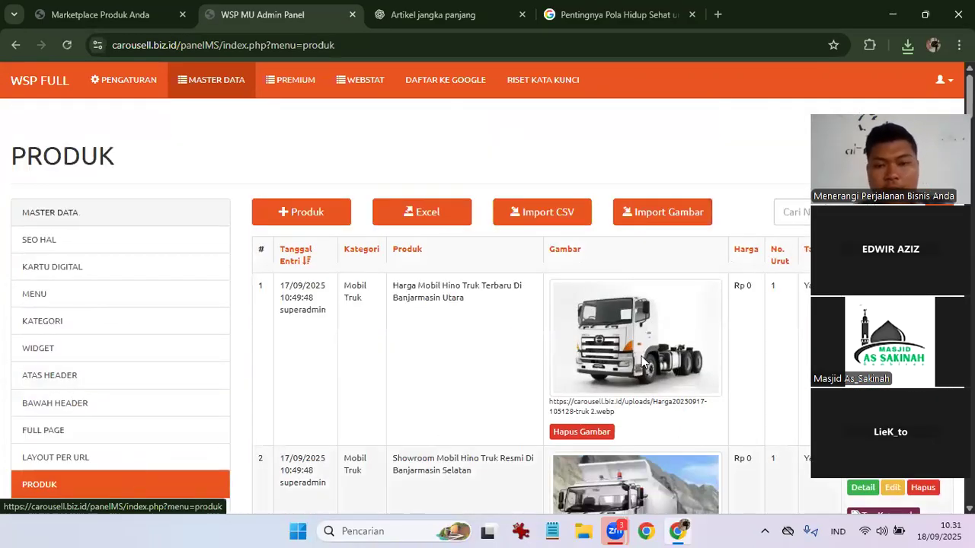
left_click(585, 531)
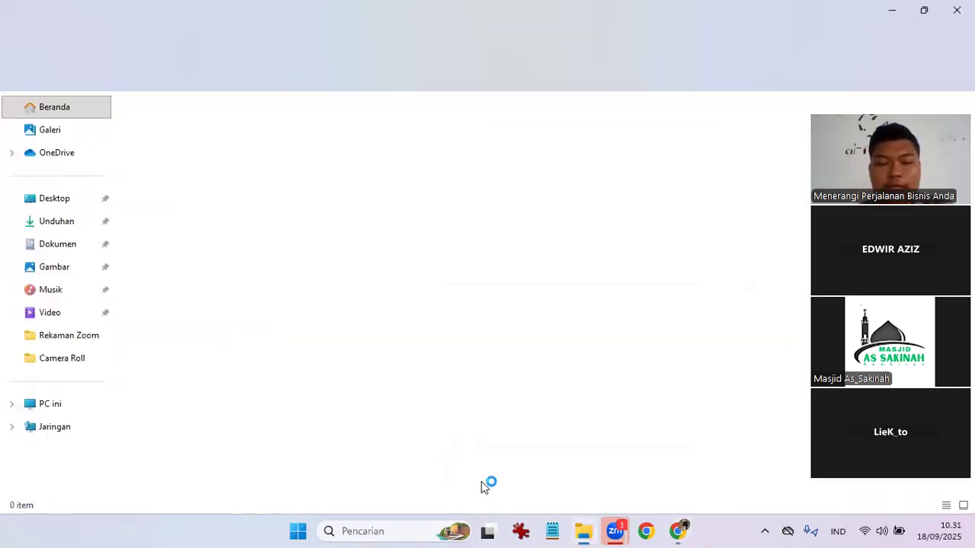
Check the Unduhan folder for the pola hidup sehat image, then go back to the admin panel's Import Gambar.
left_click(57, 221)
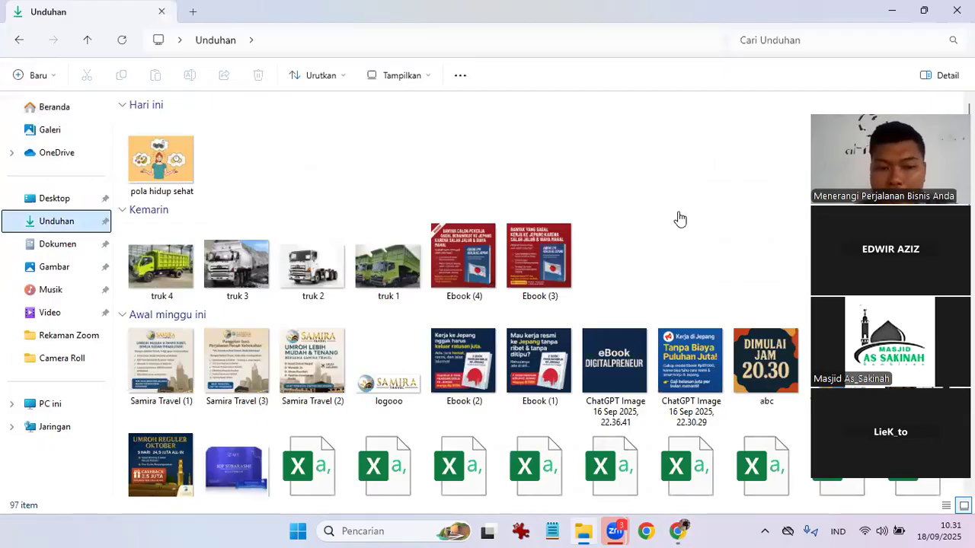
key("alt+Tab")
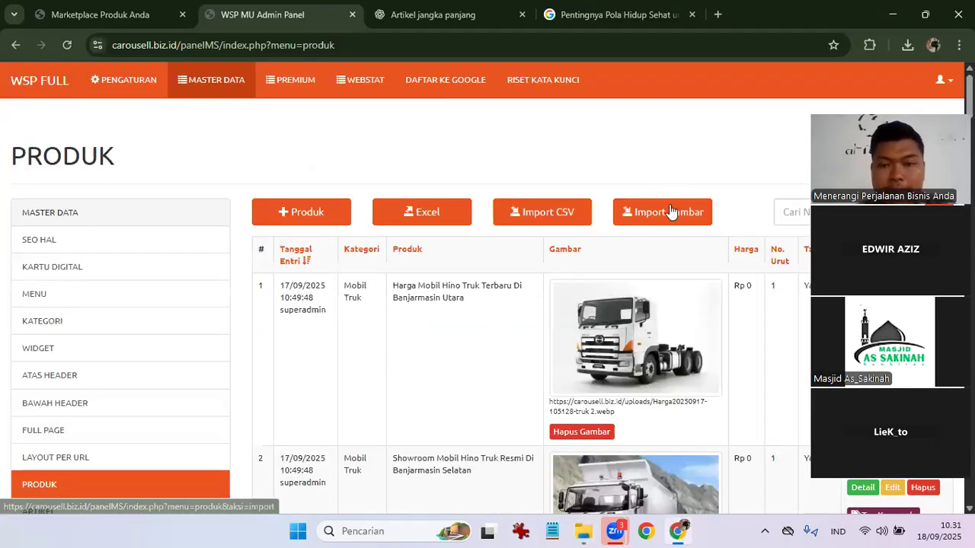
left_click(670, 212)
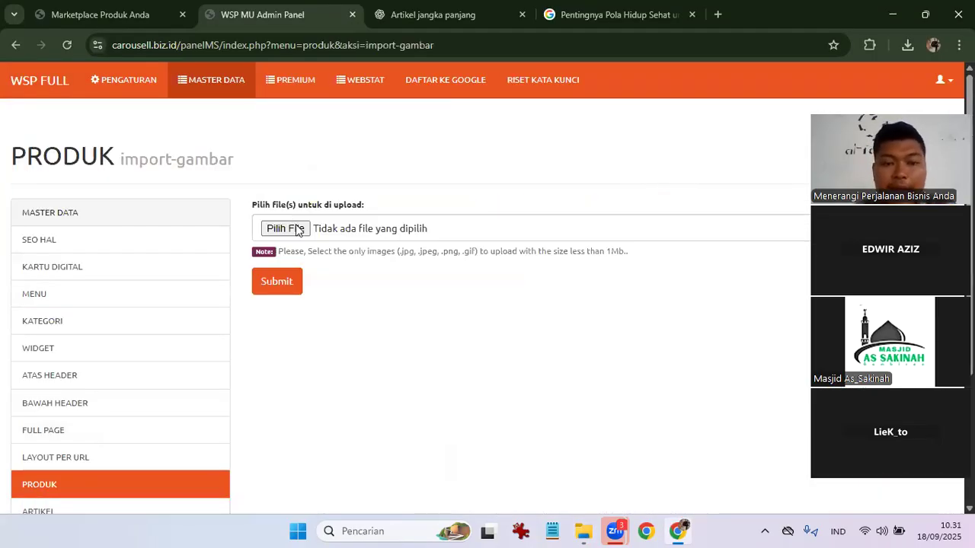
Upload pola hidup sehat.jpg from Unduhan through Import Gambar.
left_click(299, 231)
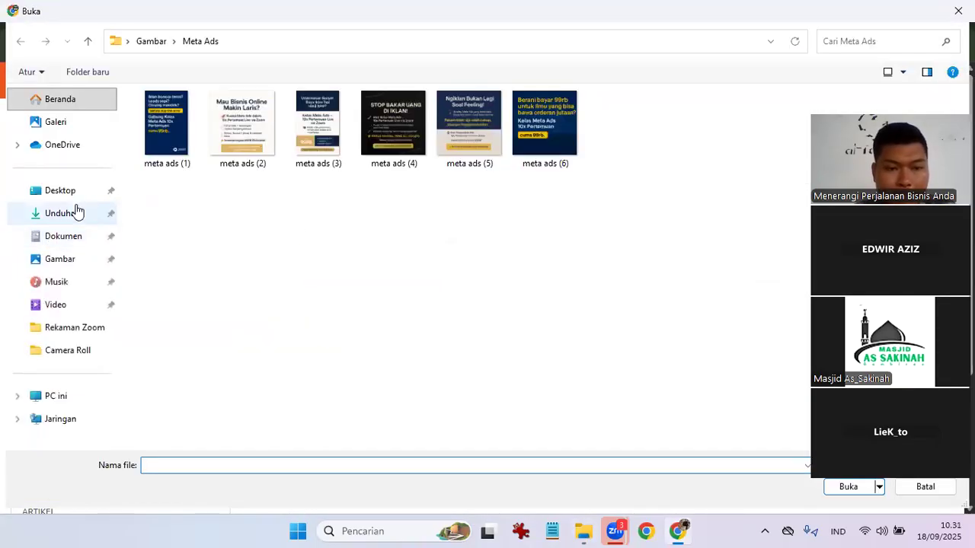
left_click(77, 212)
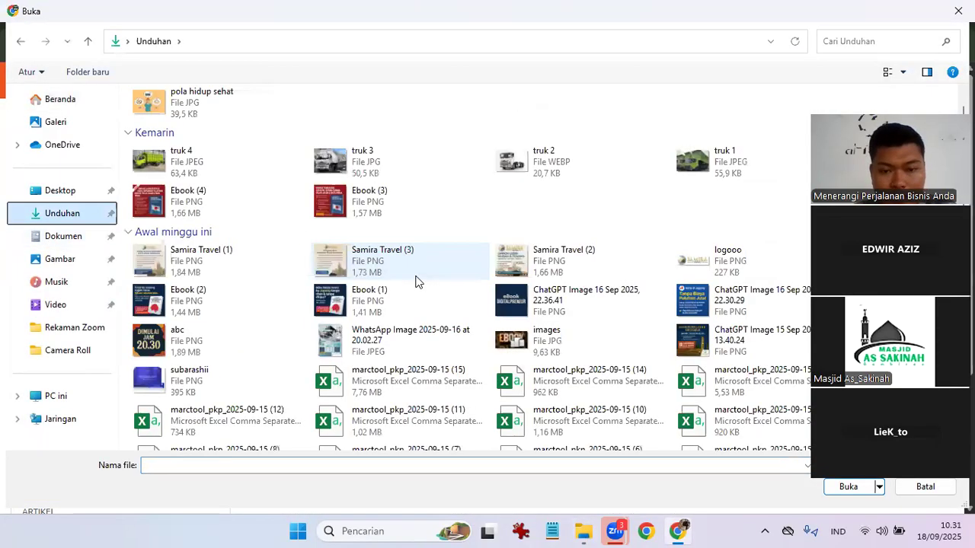
scroll(417, 282, "up", 1)
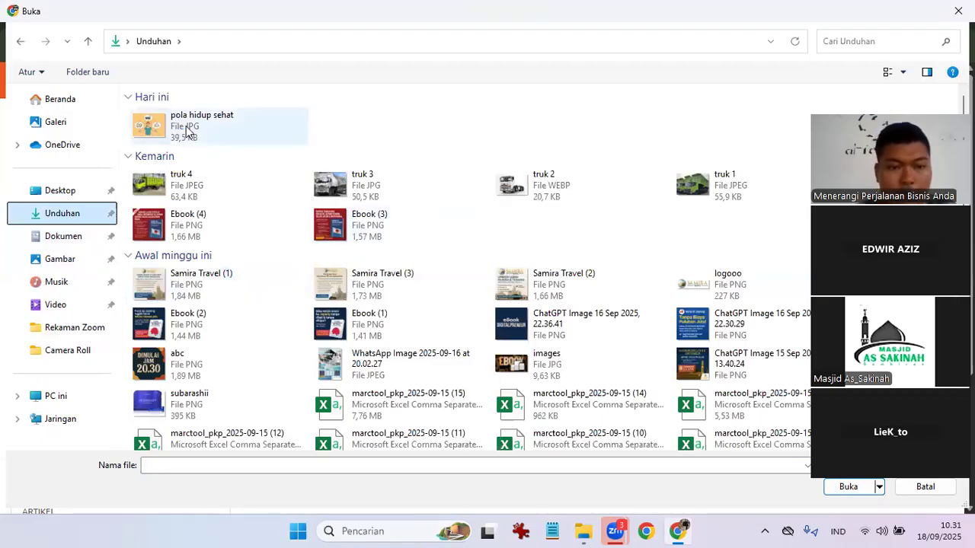
left_click(250, 131)
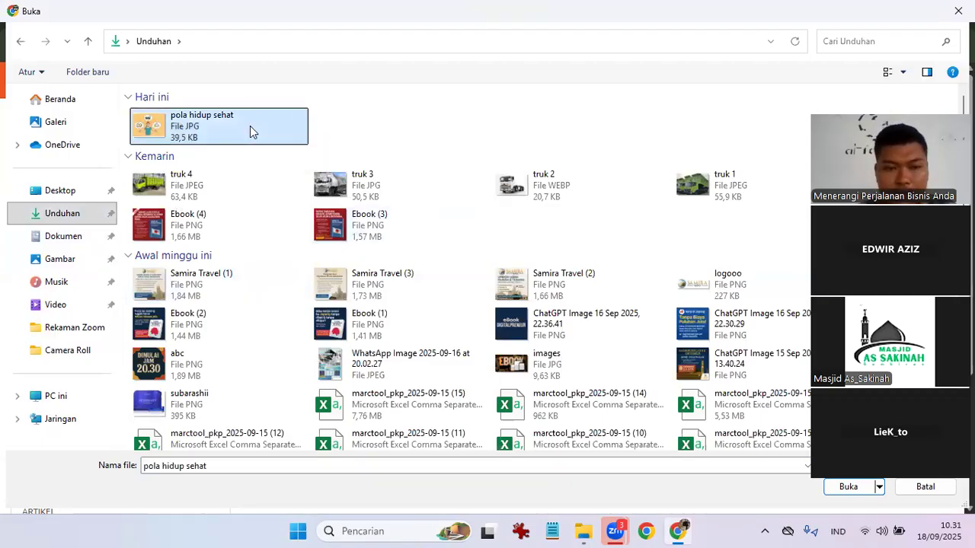
double_click(249, 132)
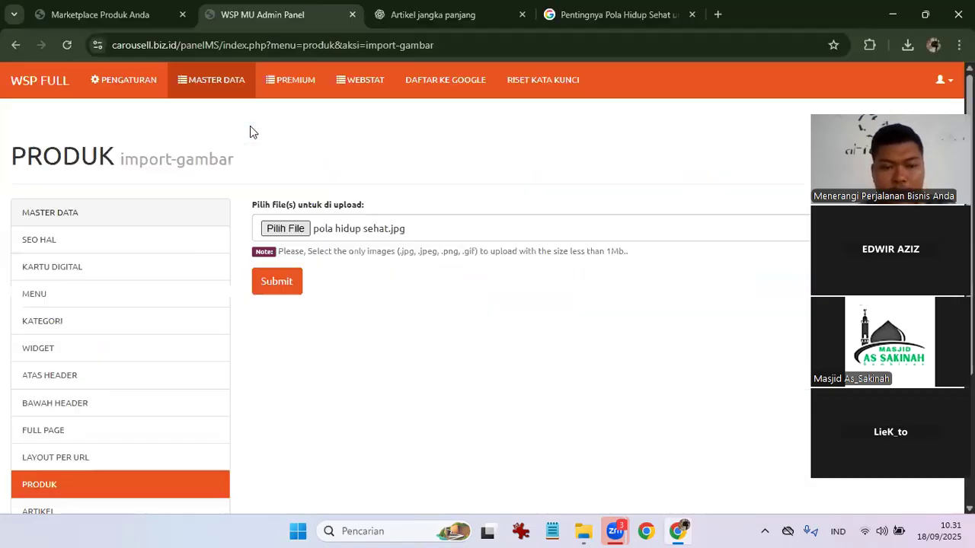
left_click(278, 284)
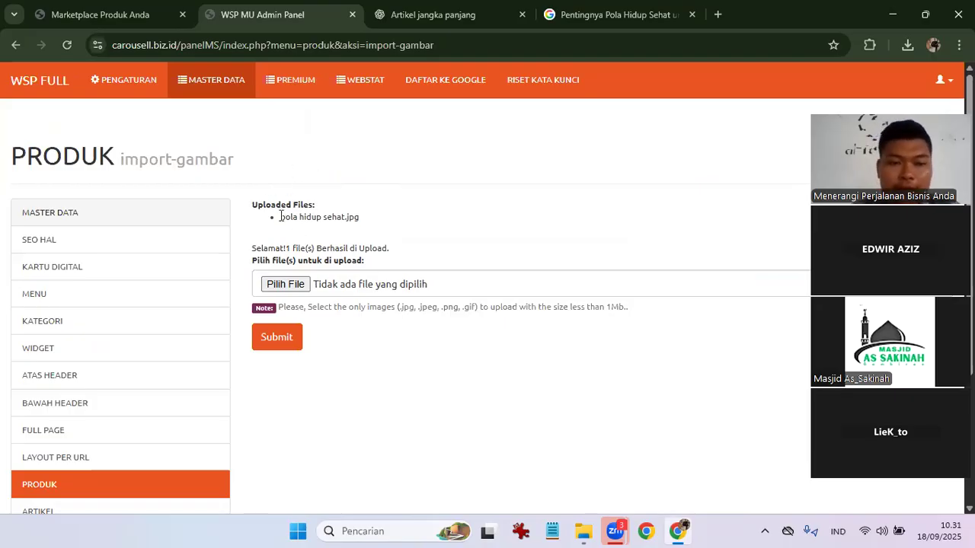
Copy the uploaded file name 'pola hidup sehat.jpg' and switch to Notepad.
left_click_drag(281, 217, 378, 217)
key("ctrl+c")
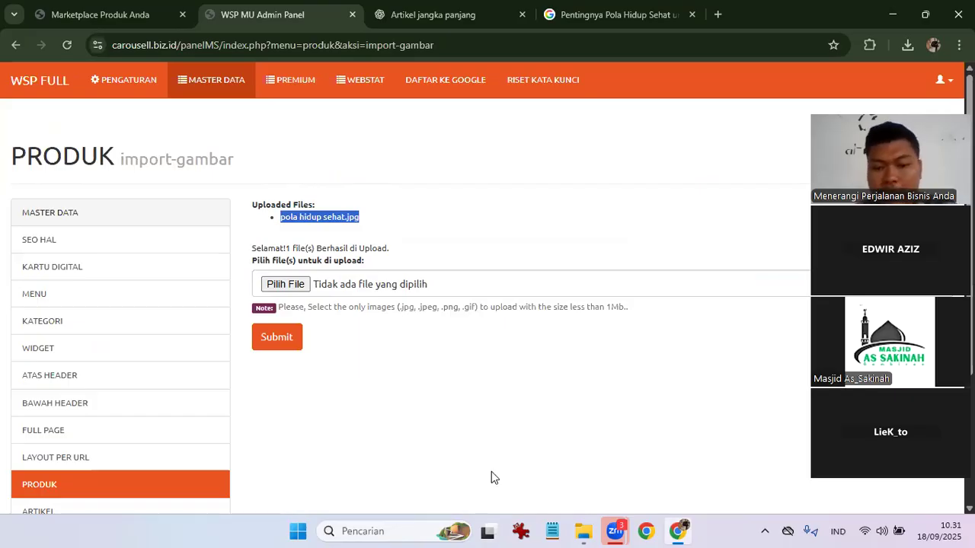
left_click(554, 531)
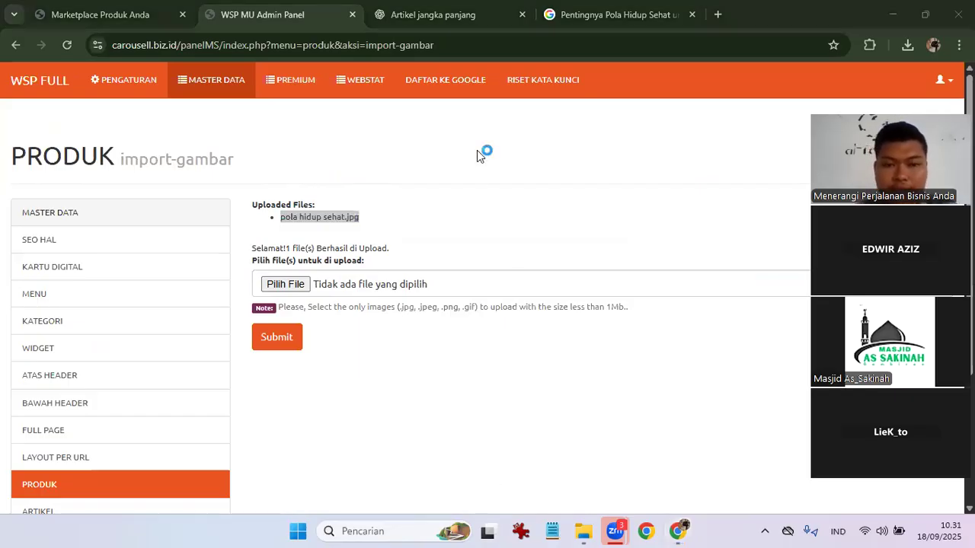
scroll(370, 130, "down", 4)
Paste the file name 'pola hidup sehat.jpg' into a new Notepad tab.
scroll(371, 130, "up", 5)
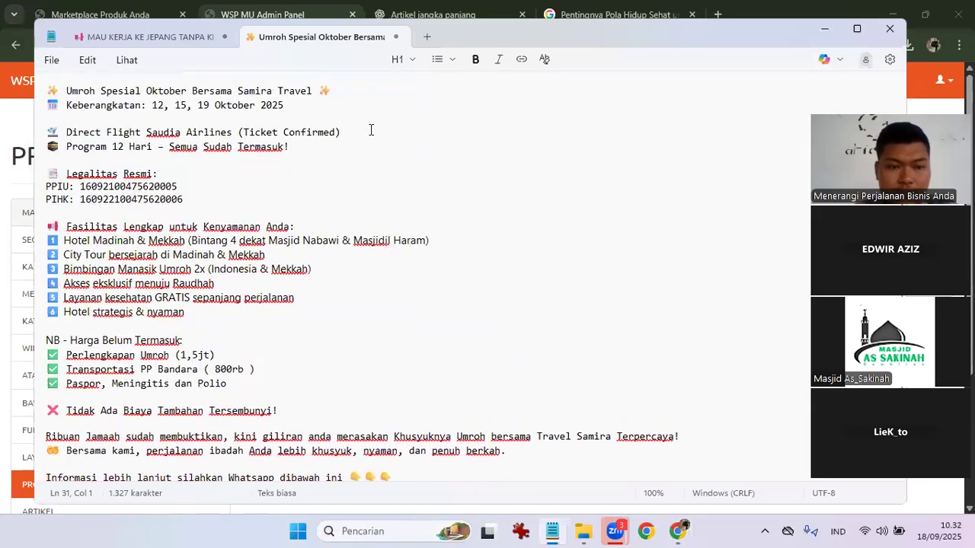
left_click(425, 40)
key("ctrl+v")
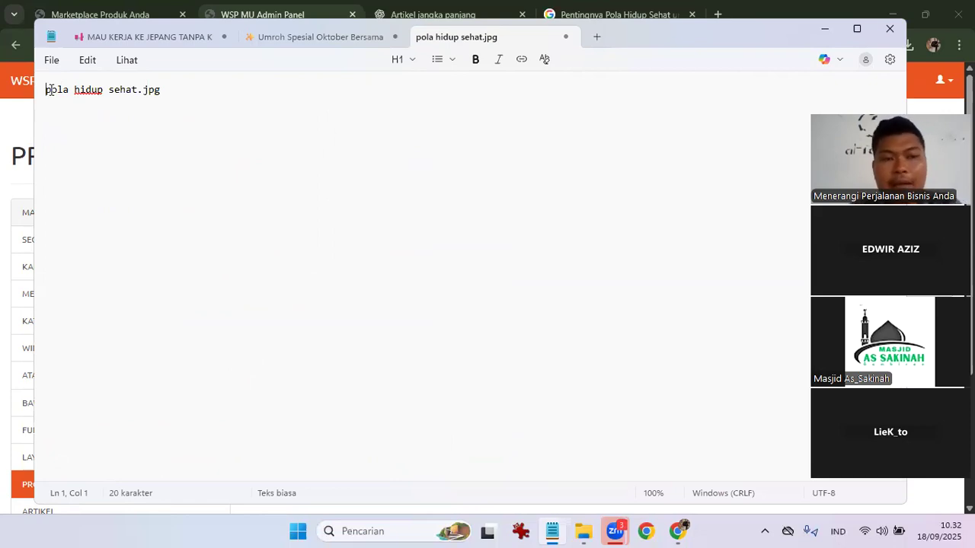
type("https")
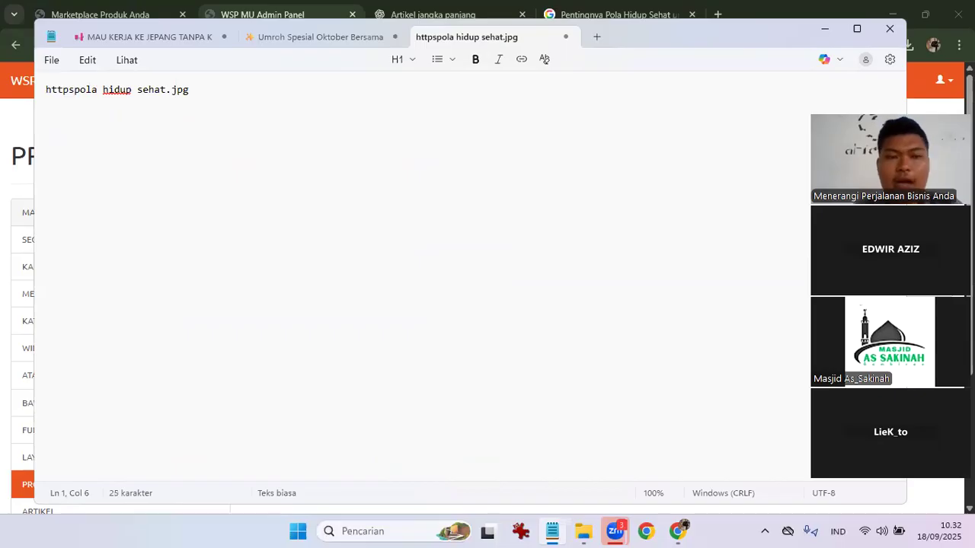
left_click(562, 6)
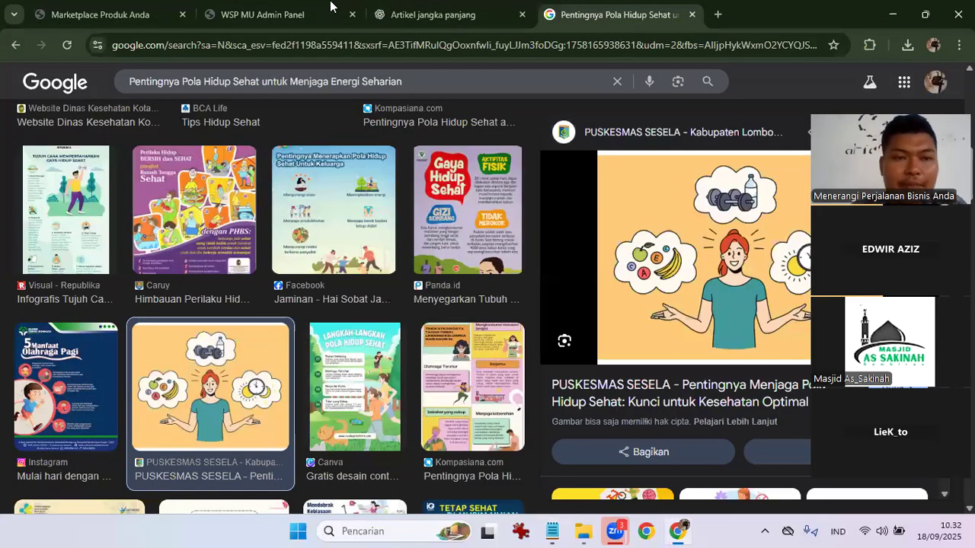
left_click(330, 6)
left_click(220, 47)
left_click(221, 50)
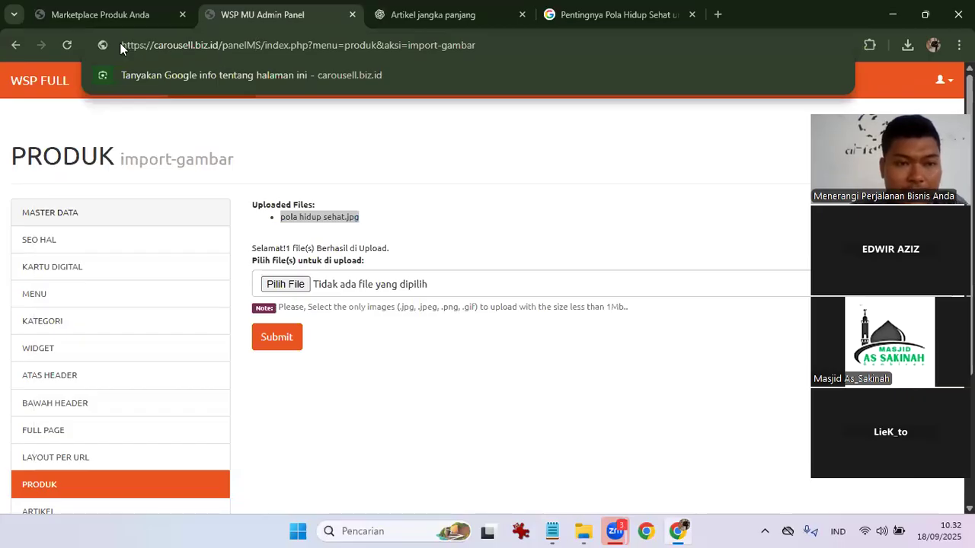
left_click_drag(120, 46, 221, 50)
key("ctrl+c")
key("alt+Tab")
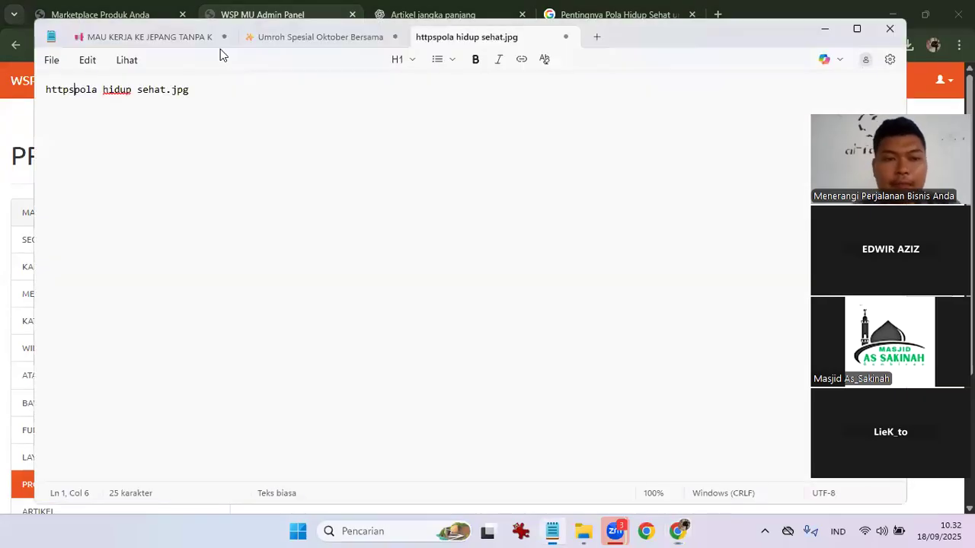
key("shift+Left")
key("shift+Left")
key("shift+Left")
key("shift+Left")
key("shift+Left")
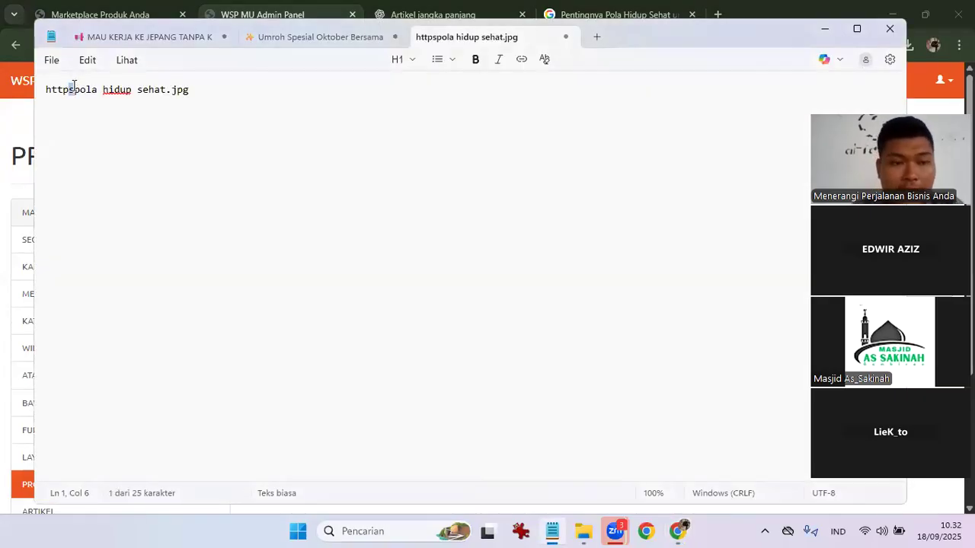
key("ctrl+v")
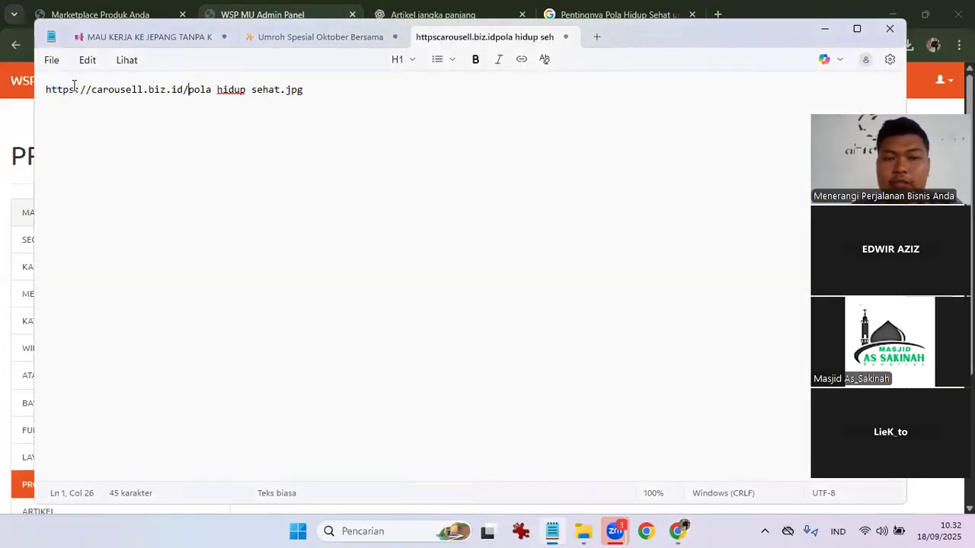
type("uploads")
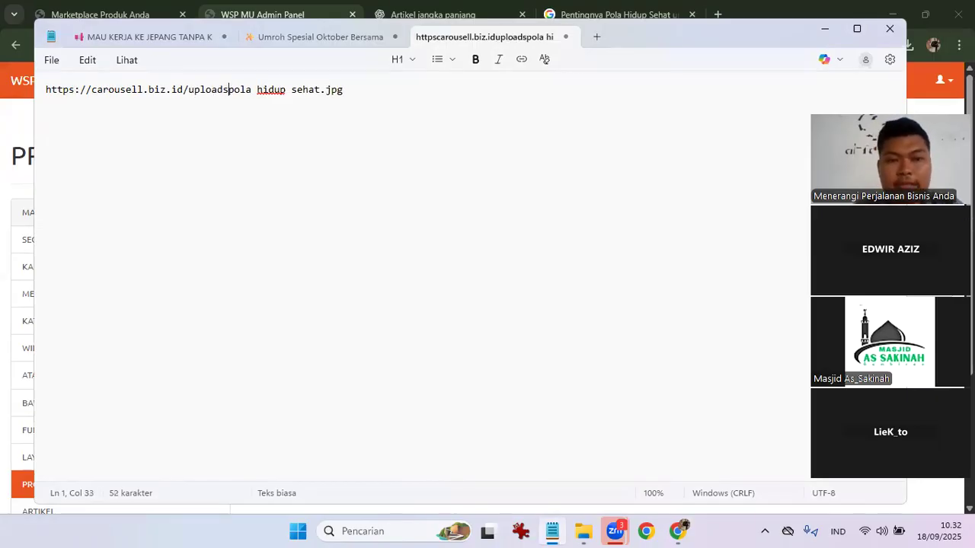
type("/")
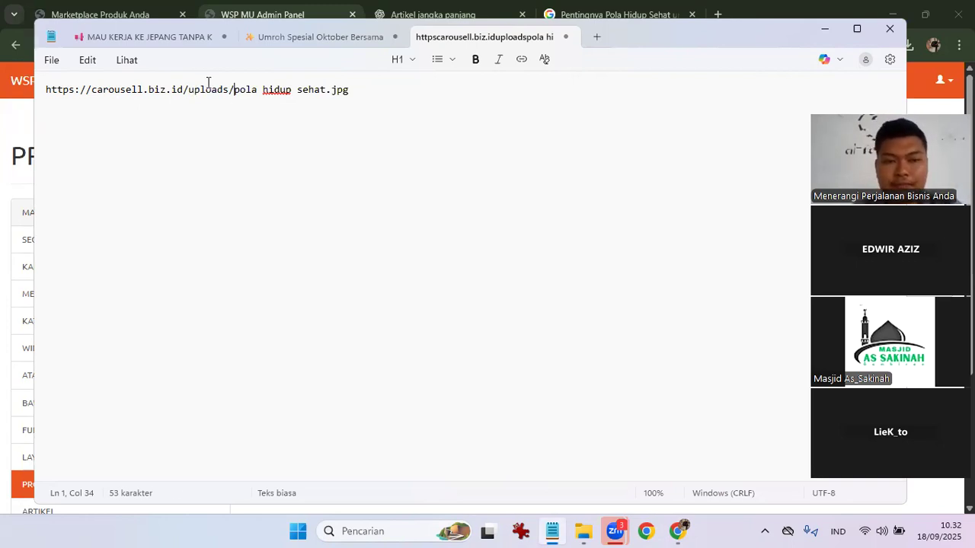
key("ctrl+a")
key("ctrl+c")
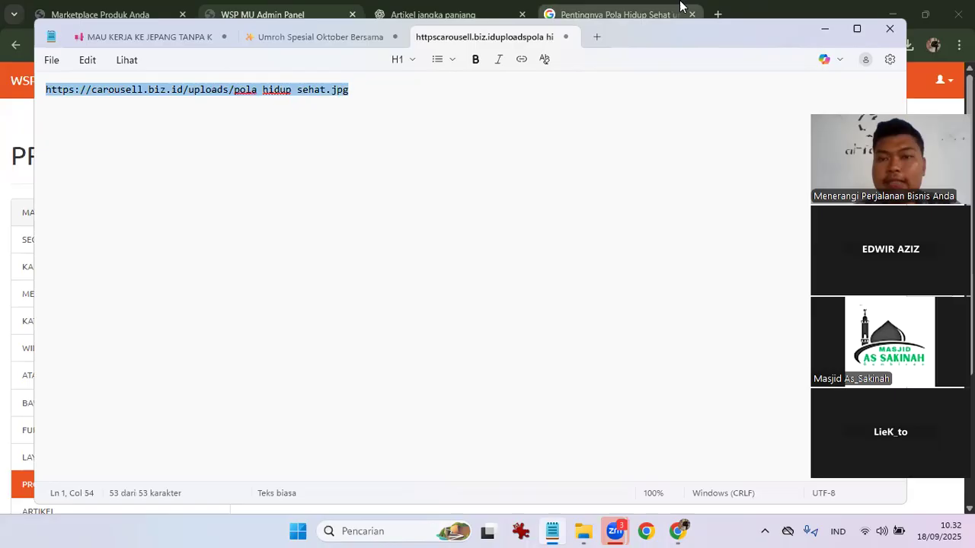
left_click(680, 7)
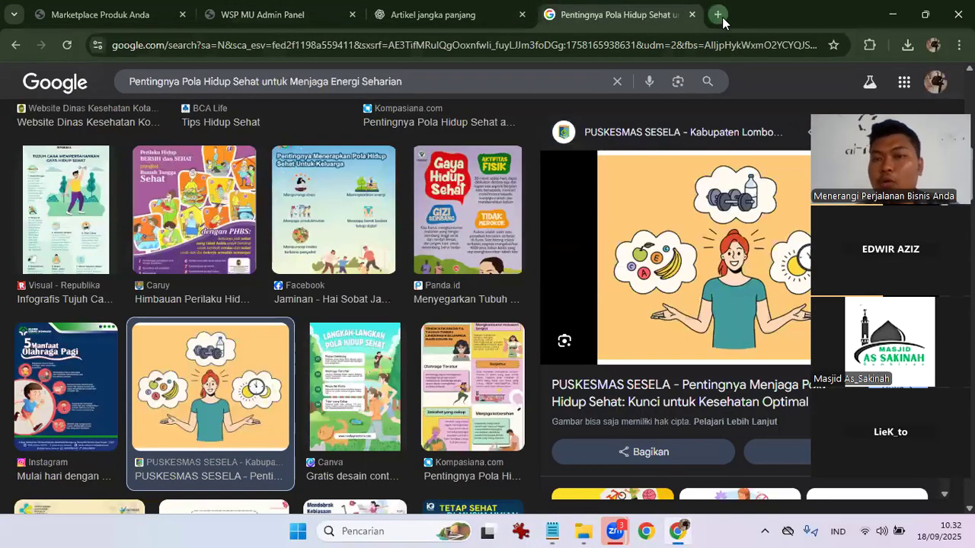
Load the copied image URL in a new tab to confirm the illustration opens, then close it.
left_click(718, 15)
key("ctrl+v")
key("Return")
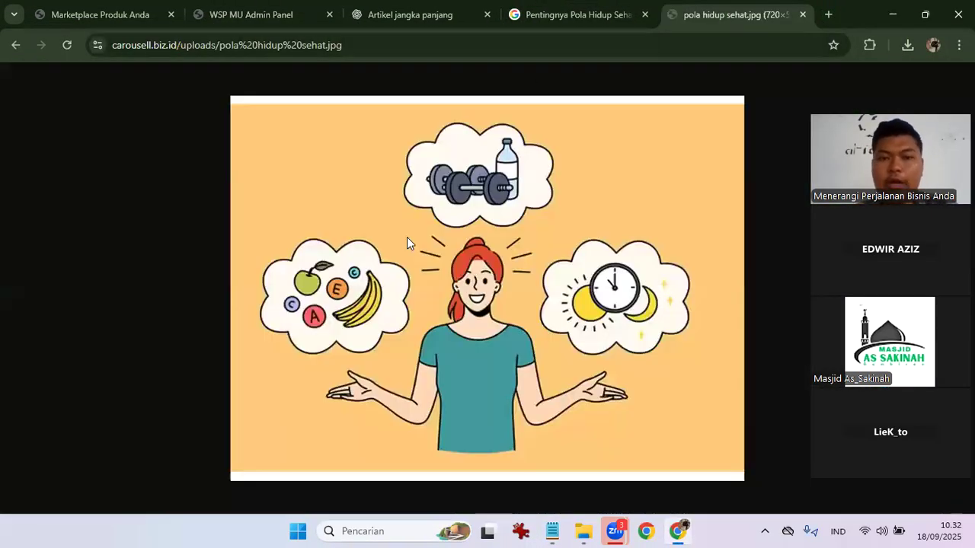
left_click(803, 15)
Go back to the admin panel and show the ARTIKEL list.
left_click(253, 7)
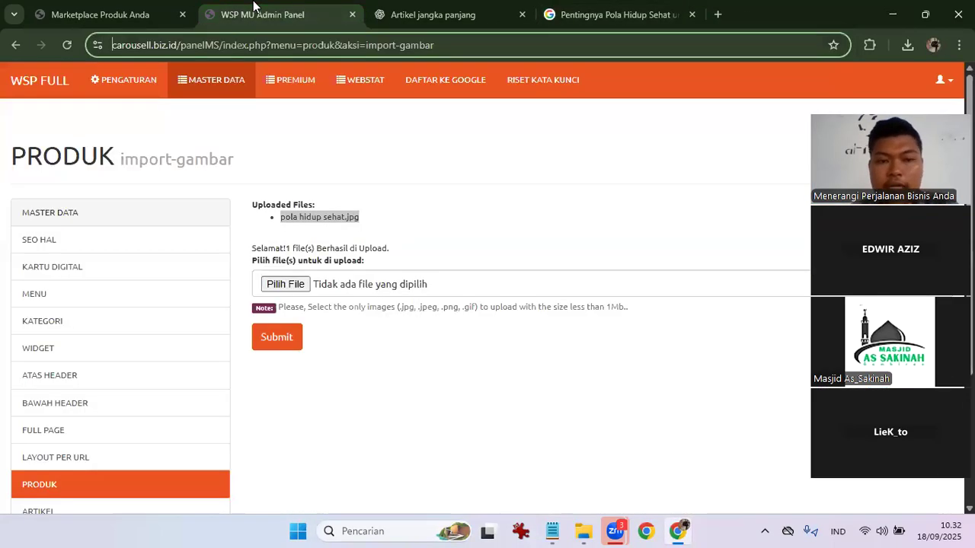
scroll(126, 450, "down", 2)
left_click(76, 351)
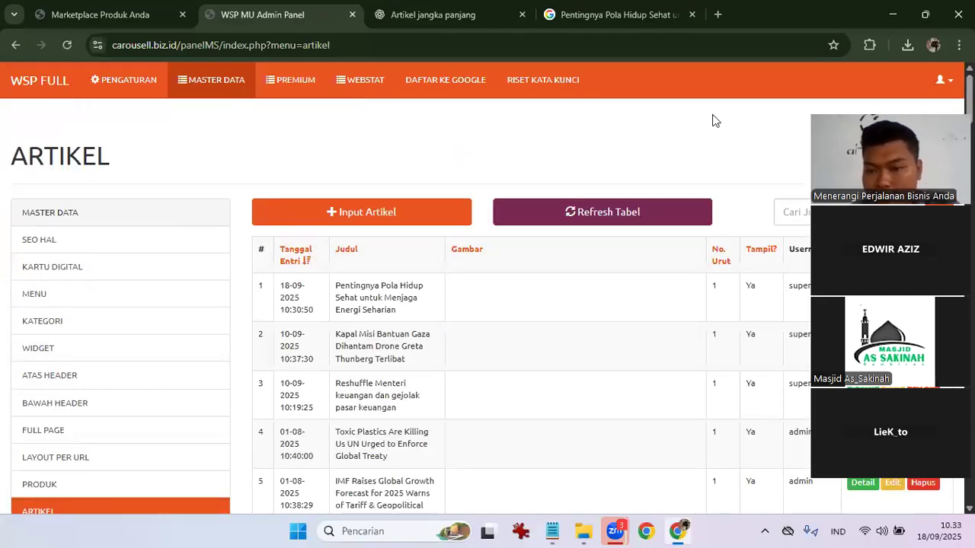
Open the Pentingnya Pola Hidup Sehat article for editing.
left_click(888, 285)
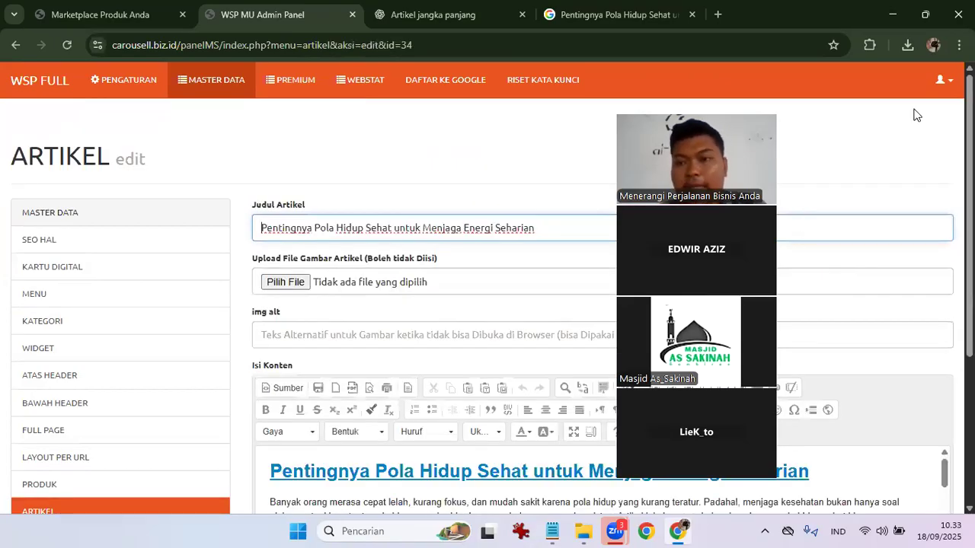
scroll(709, 198, "down", 3)
scroll(709, 198, "up", 3)
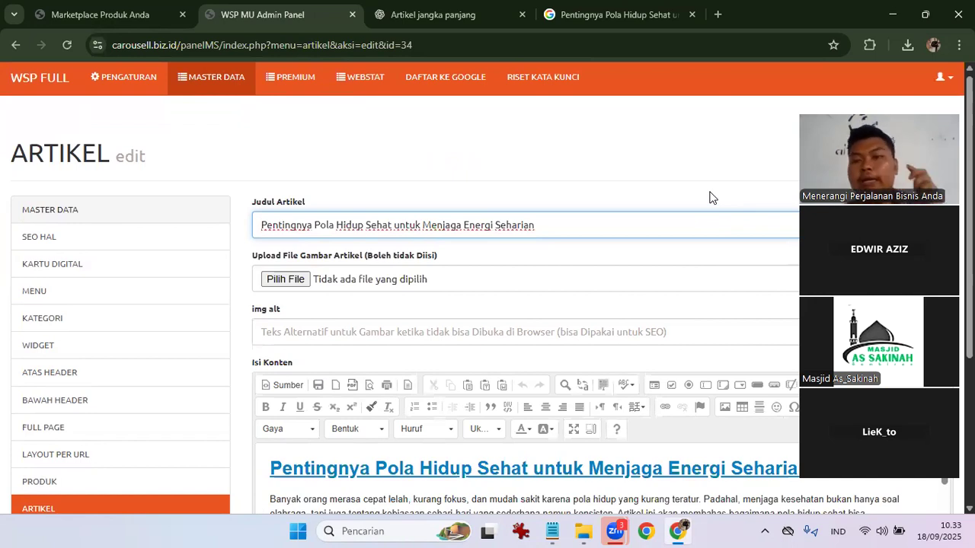
scroll(709, 198, "down", 3)
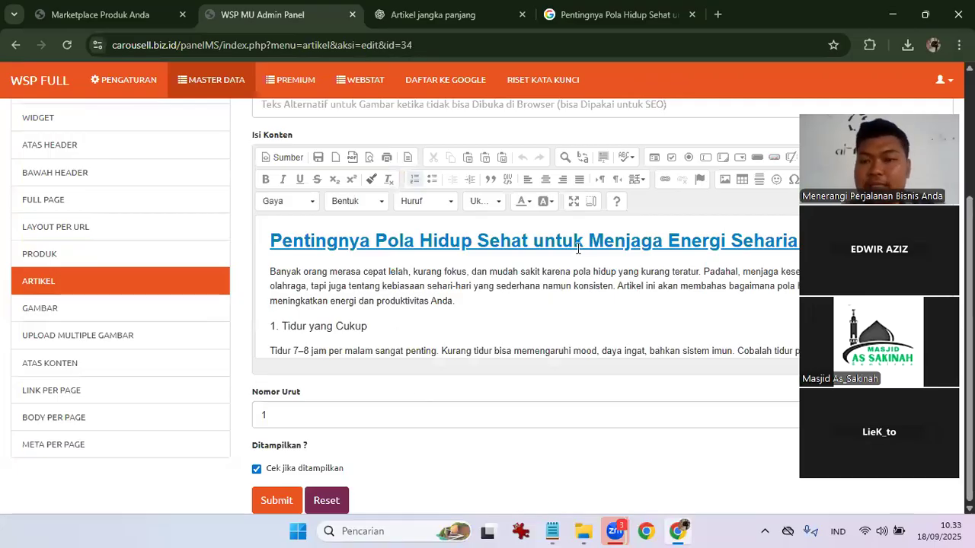
Maximize the content editor and insert an empty line after the opening paragraph.
left_click(569, 206)
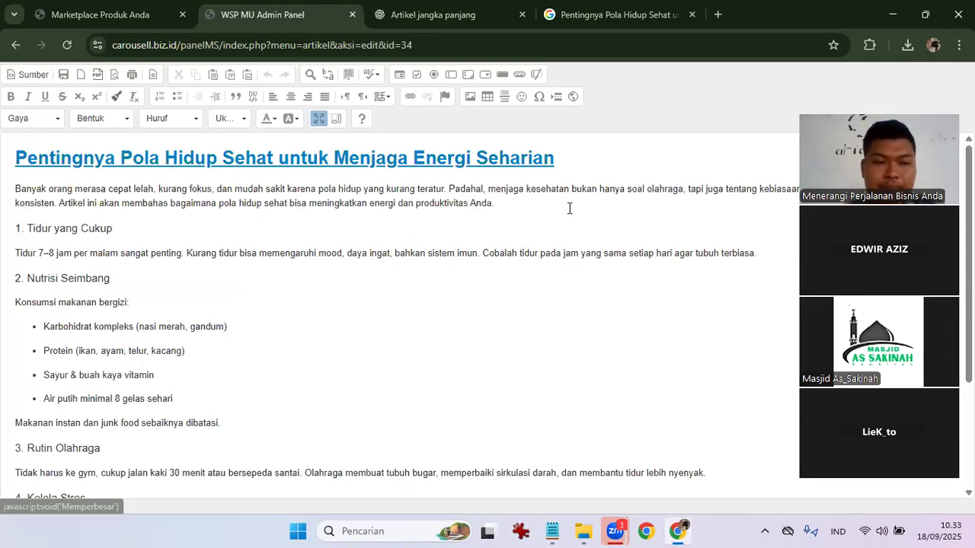
scroll(202, 305, "down", 2)
scroll(202, 305, "up", 2)
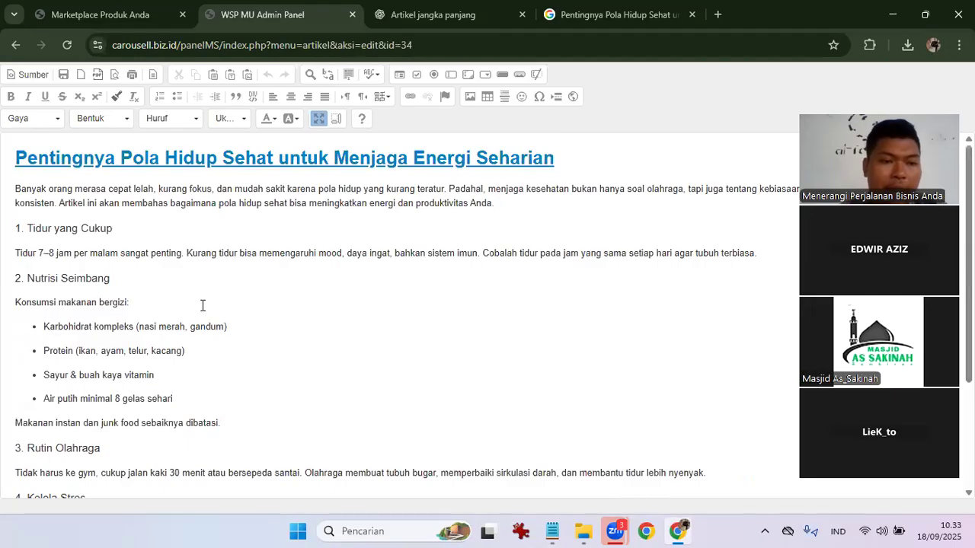
left_click(497, 208)
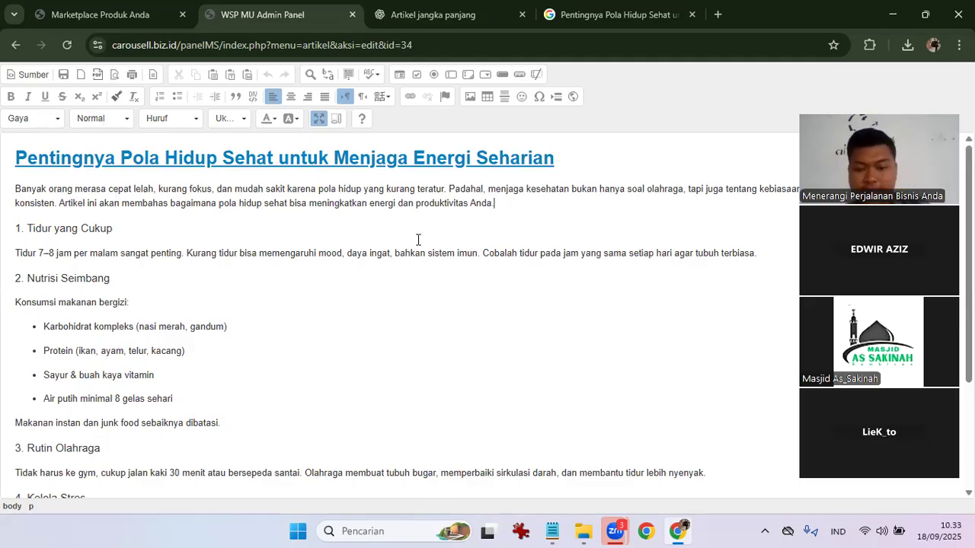
key("Return")
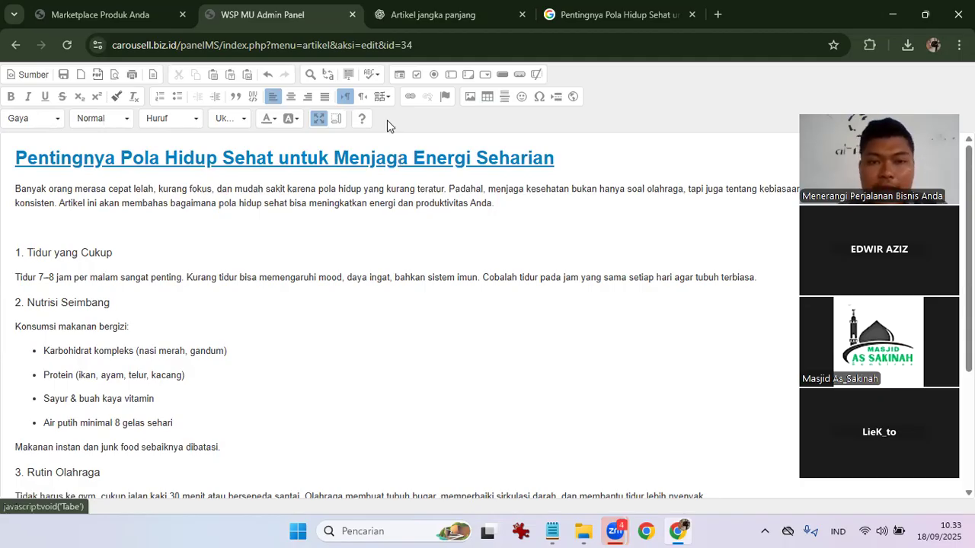
Paste the uploaded pola hidup sehat.jpg URL into the image settings.
left_click(470, 102)
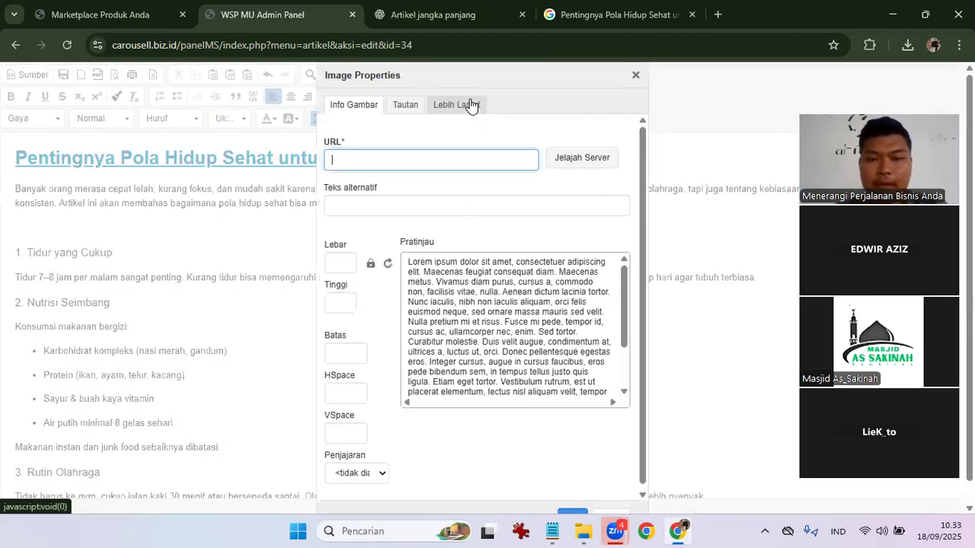
key("ctrl+v")
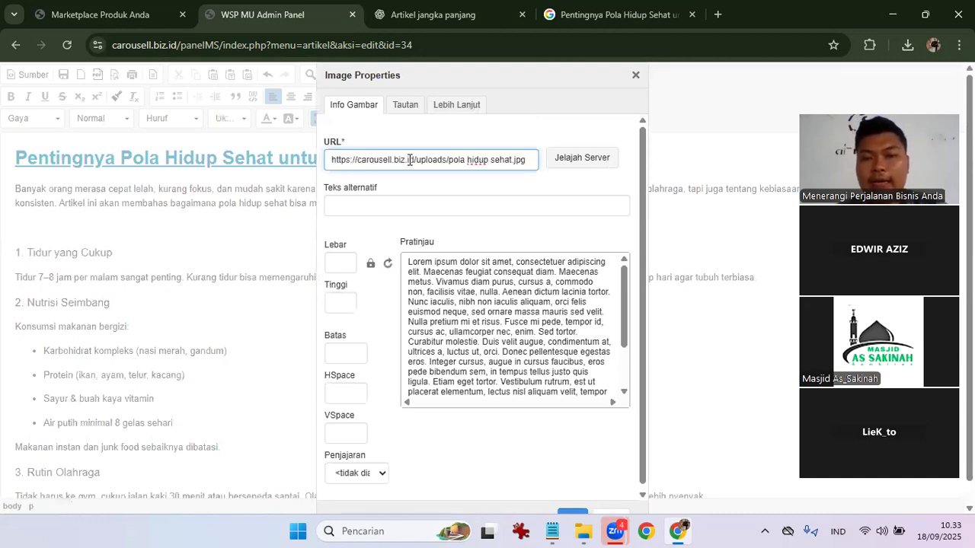
left_click(601, 164)
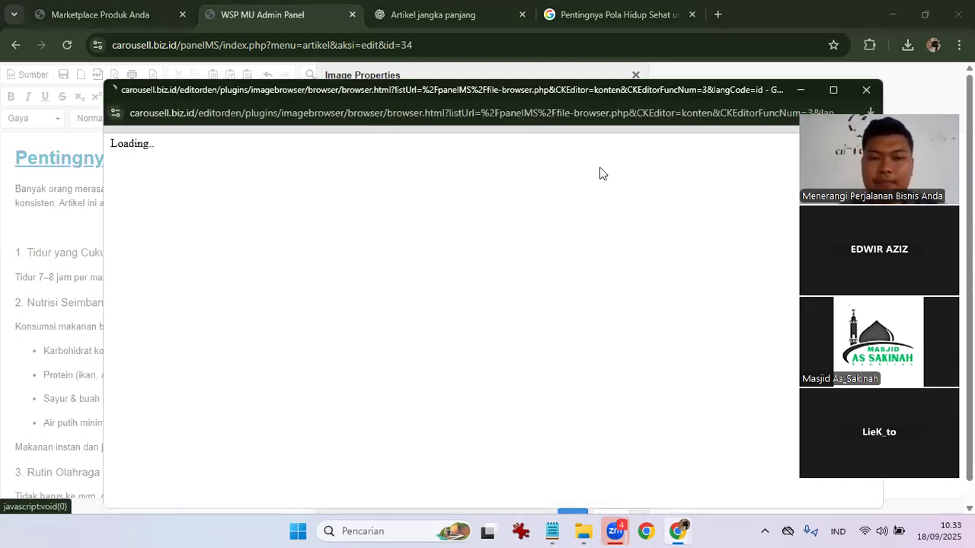
left_click(870, 90)
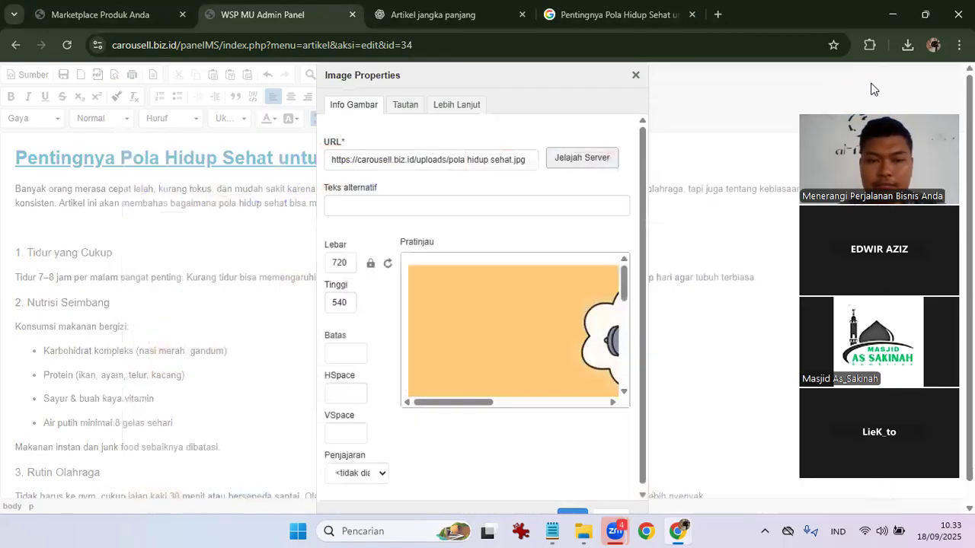
scroll(564, 309, "down", 2)
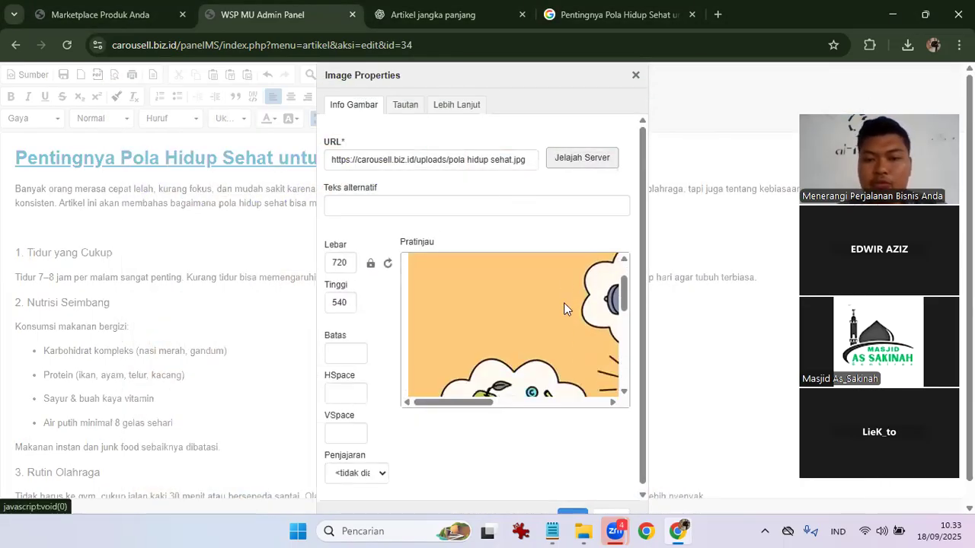
scroll(564, 308, "up", 2)
scroll(563, 309, "right", 1)
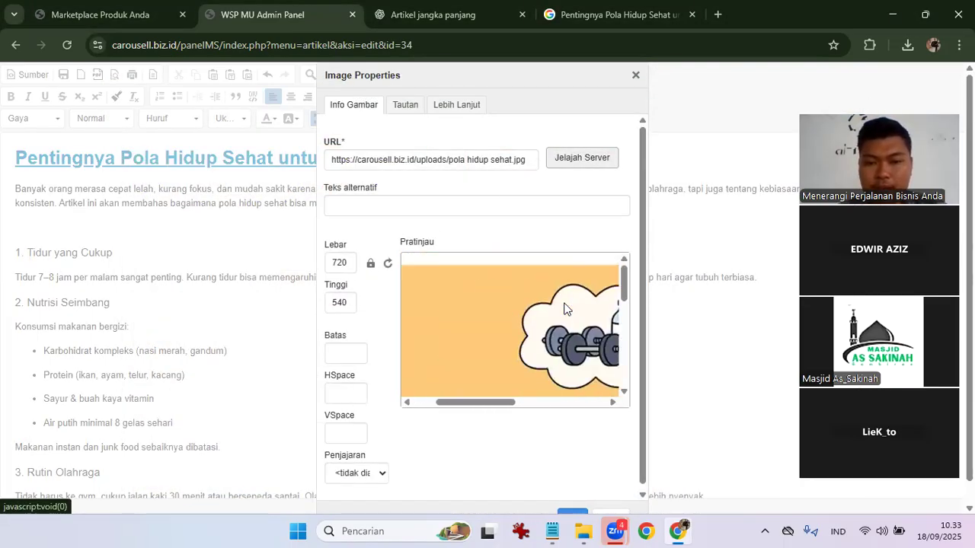
scroll(563, 308, "left", 1)
Change the image width from 720 to 400, making the height 300.
double_click(341, 263)
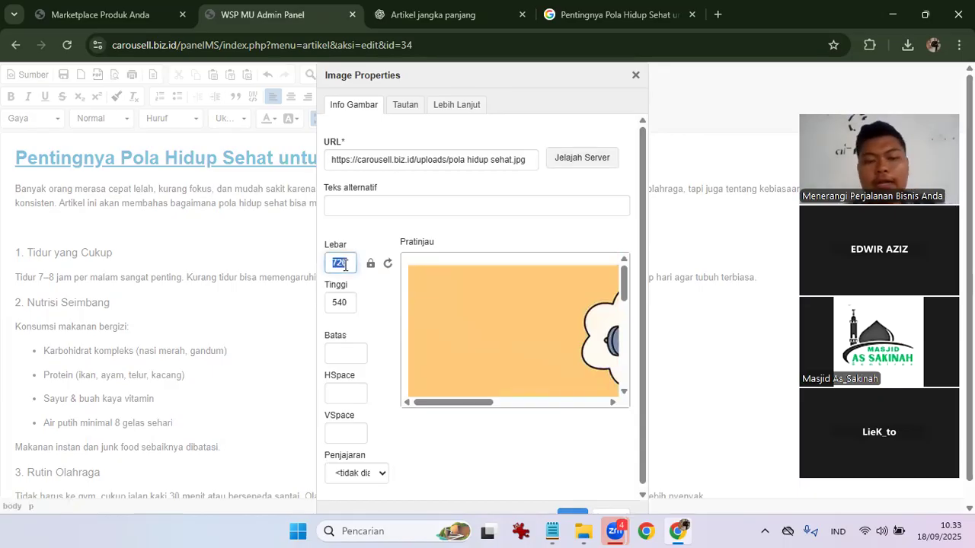
type("400")
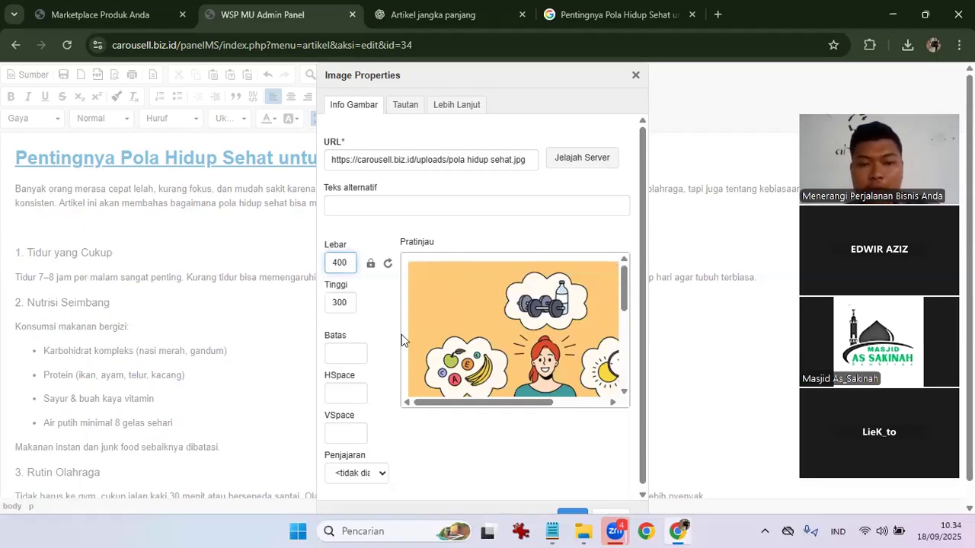
scroll(521, 343, "down", 2)
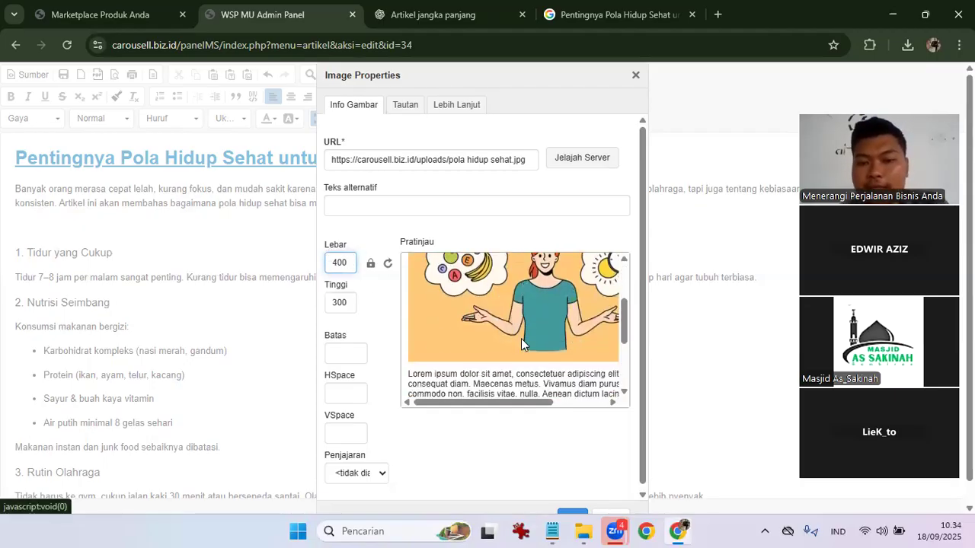
scroll(521, 343, "down", 2)
scroll(521, 343, "up", 4)
scroll(521, 343, "right", 2)
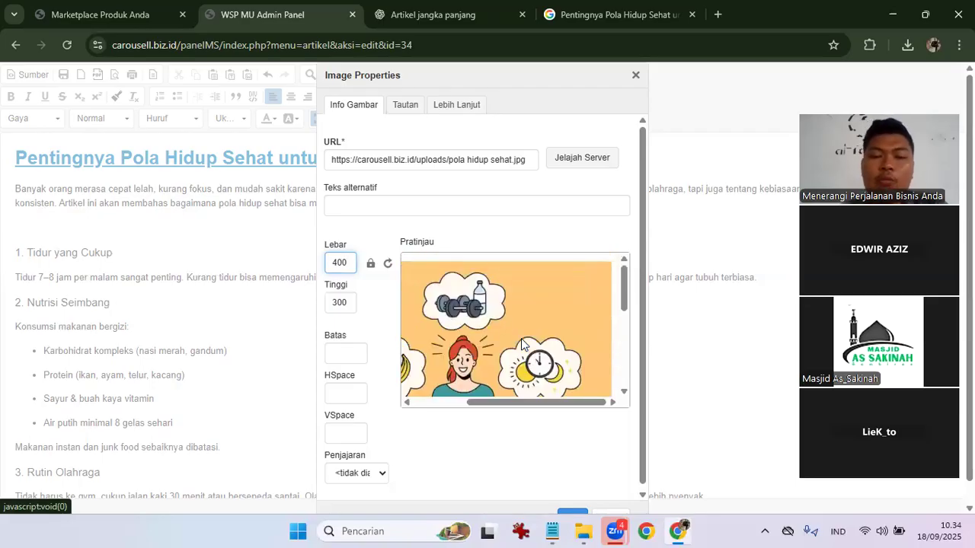
scroll(521, 343, "left", 2)
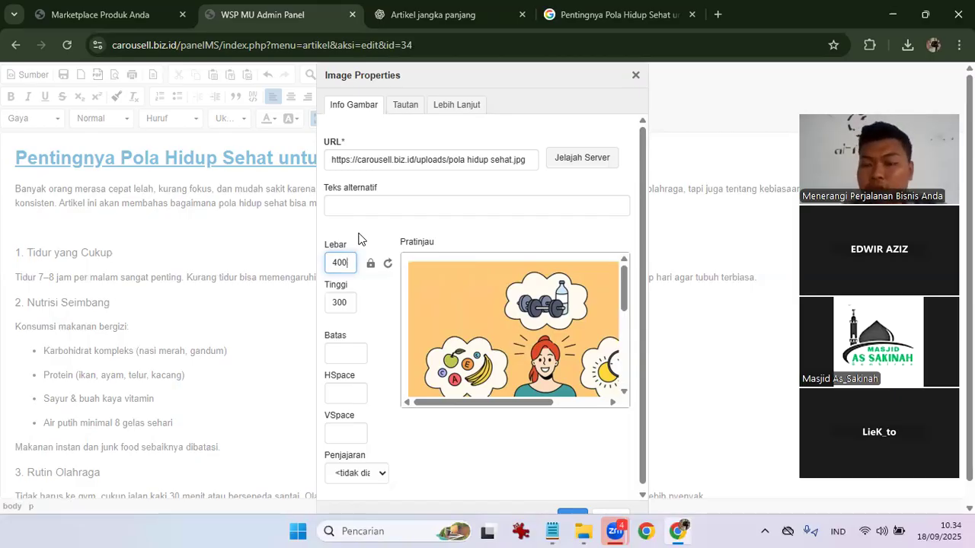
left_click(605, 482)
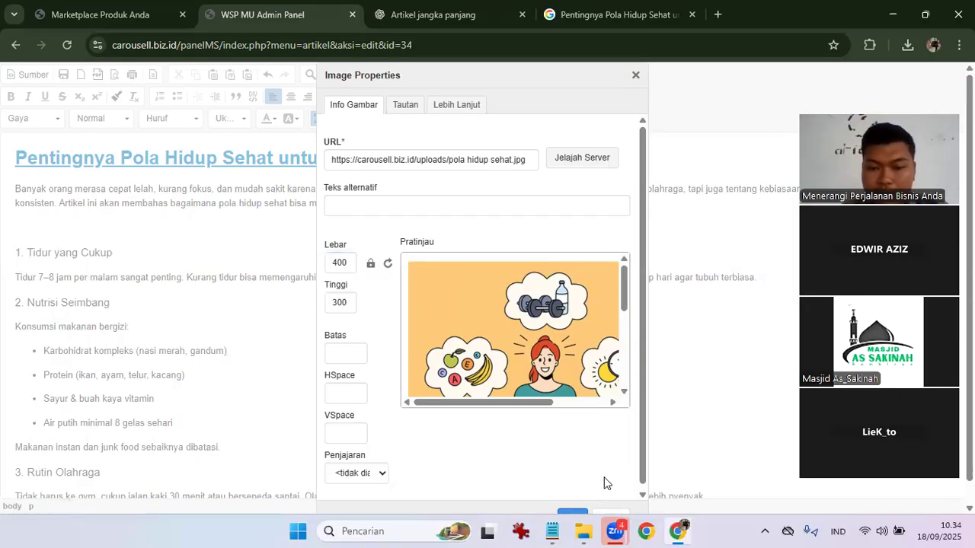
Reposition the image dialog, check the URL note in Notepad, and zoom the page to fit.
scroll(605, 483, "down", 1)
mouse_move(572, 78)
left_mouse_down()
mouse_move(587, 77)
mouse_move(576, 67)
left_mouse_up()
key("alt+Tab")
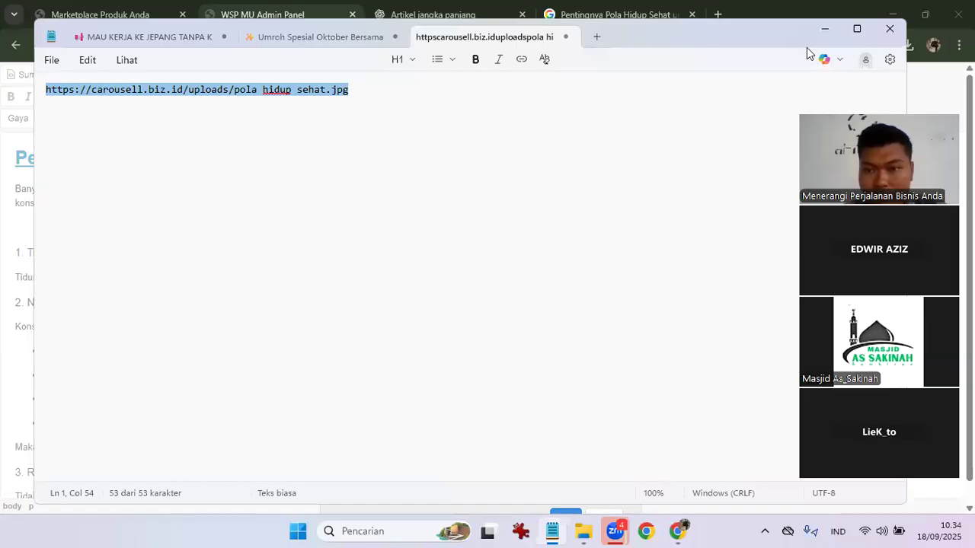
left_click(824, 29)
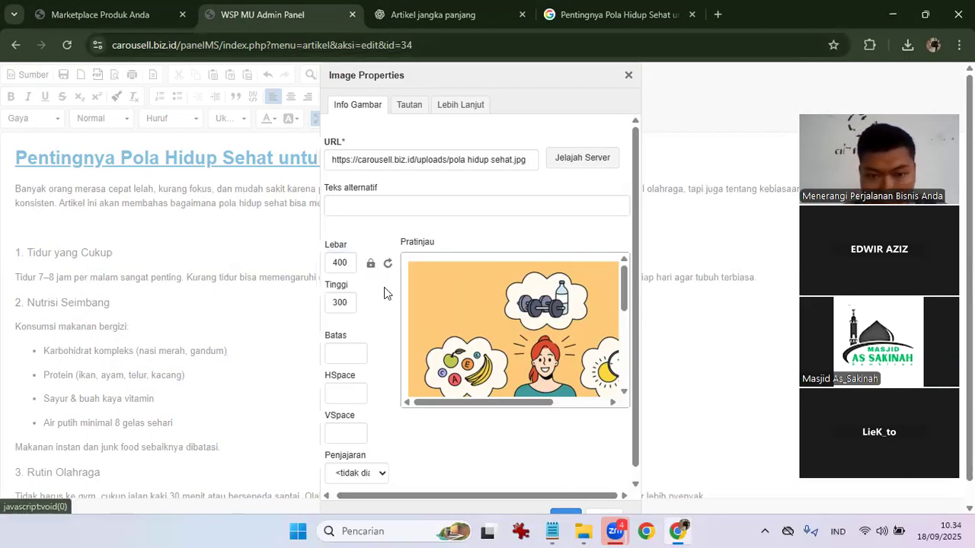
key("ctrl+minus")
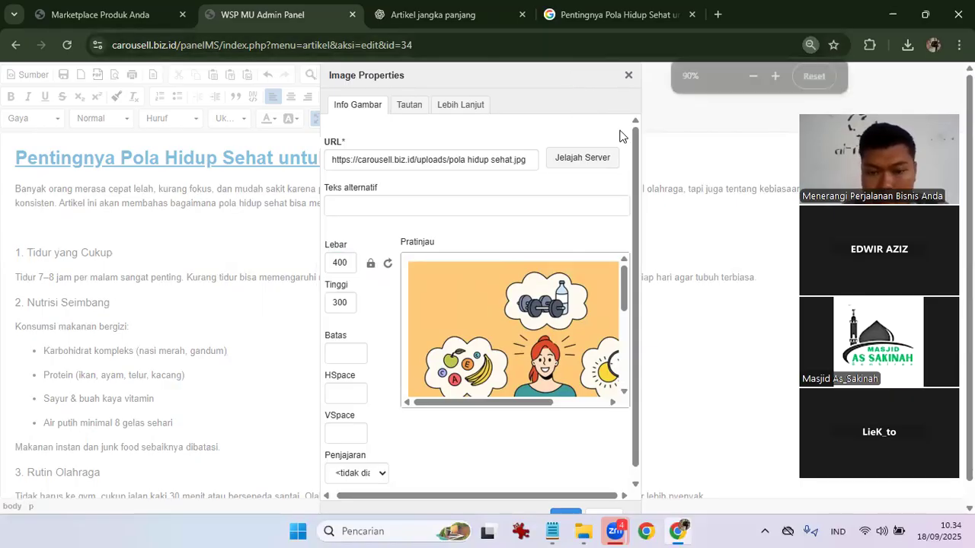
key("ctrl+minus")
key("ctrl+plus")
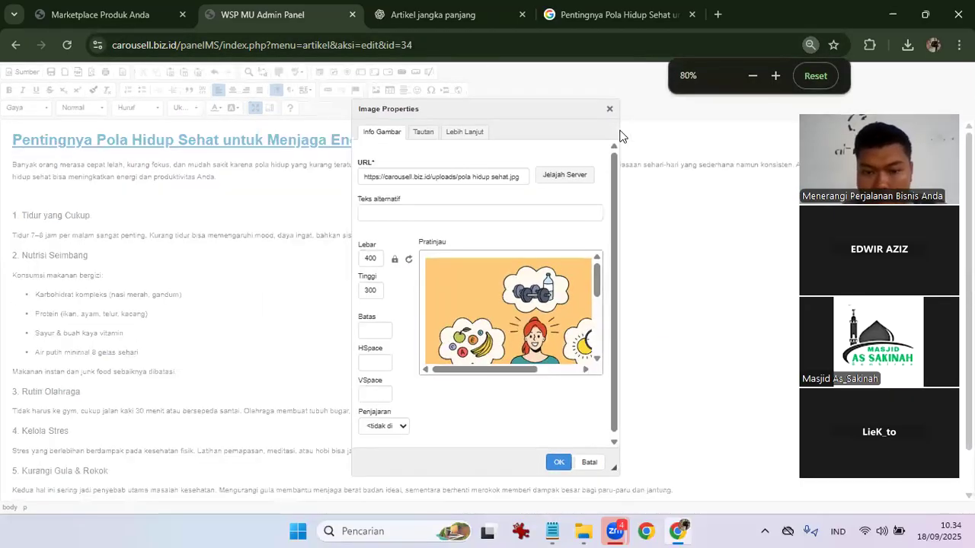
Insert the 400 × 300 illustration into the article and restore normal page zoom.
left_click(558, 463)
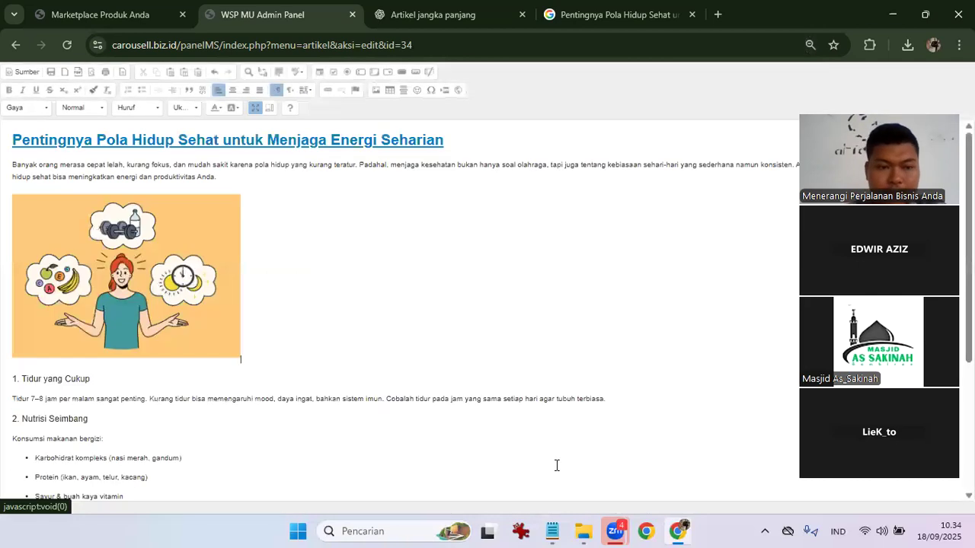
key("ctrl+plus")
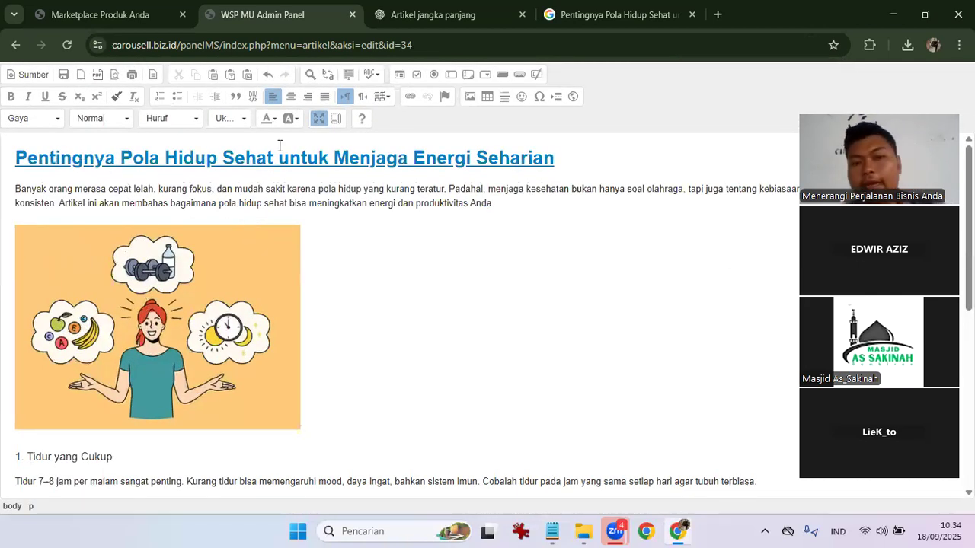
scroll(201, 344, "down", 2)
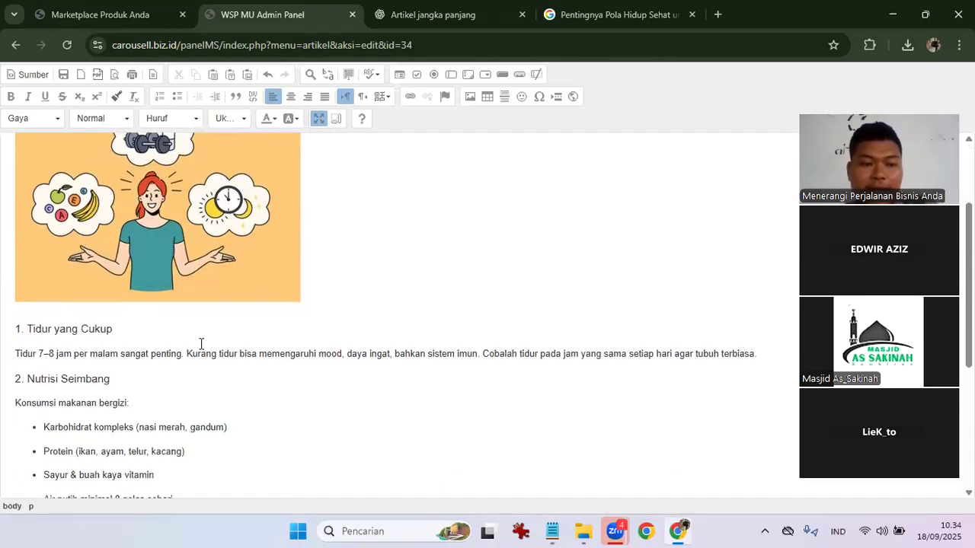
scroll(64, 377, "down", 3)
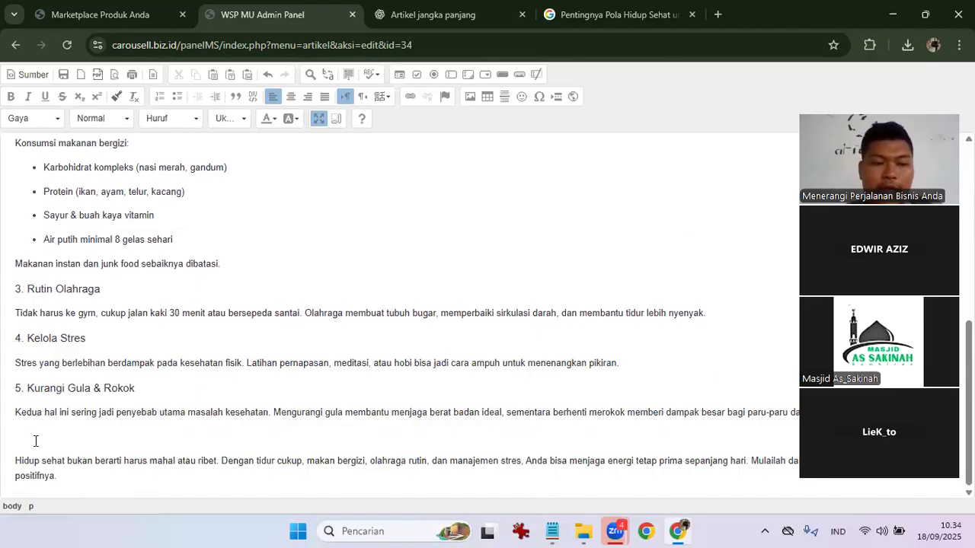
Remove the blank line before the closing paragraph and make that paragraph bold.
key("BackSpace")
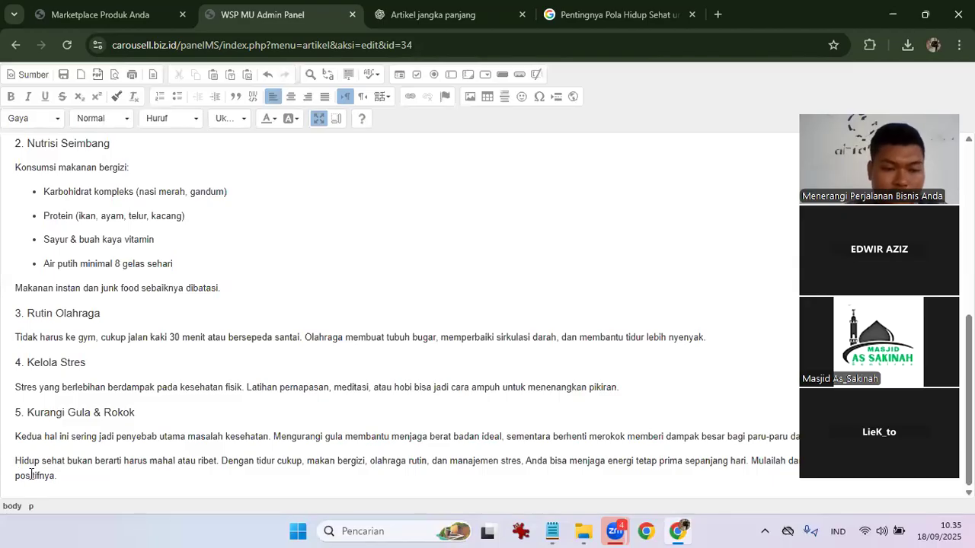
triple_click(70, 477)
key("ctrl+b")
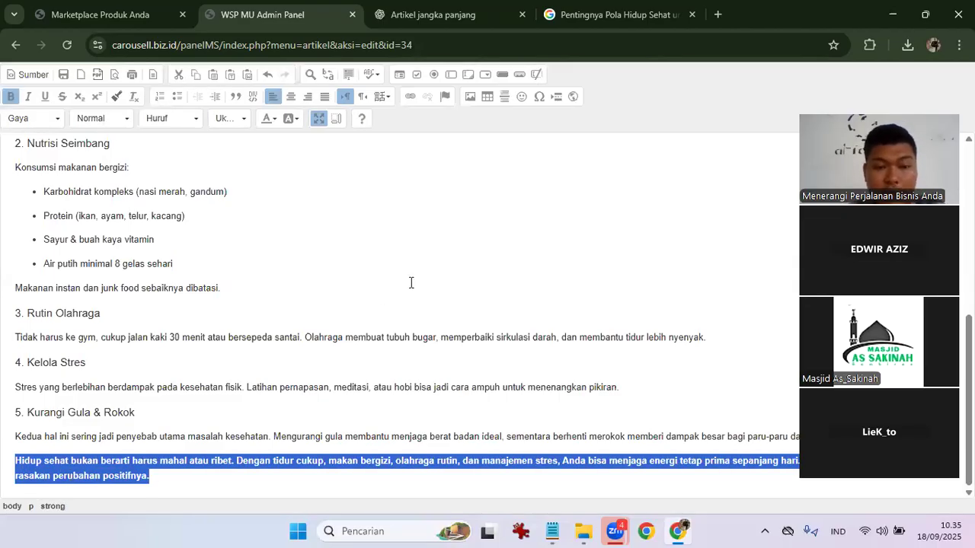
left_click(431, 242)
scroll(431, 247, "up", 5)
scroll(431, 246, "down", 5)
scroll(359, 228, "up", 5)
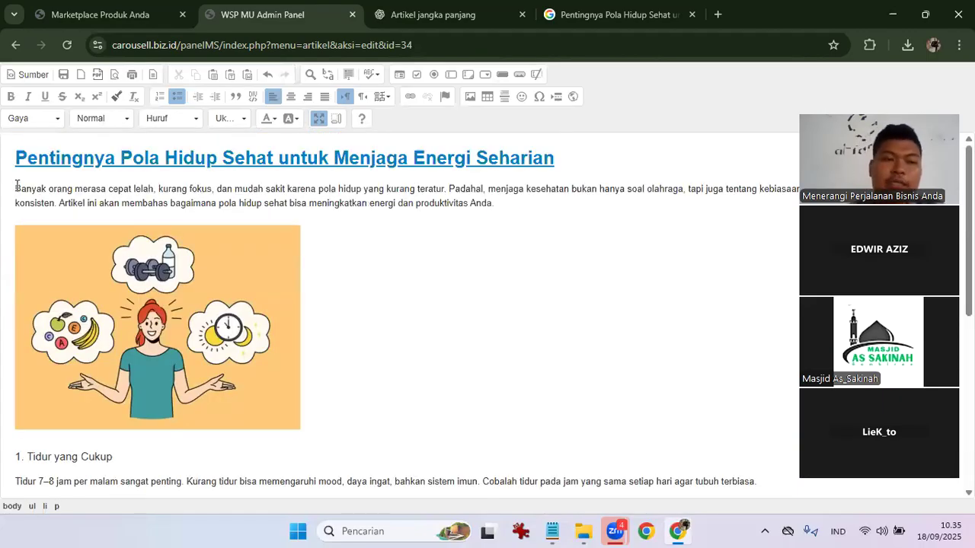
Make the article's first paragraph bold.
left_click(16, 188)
left_click(500, 203, "shift")
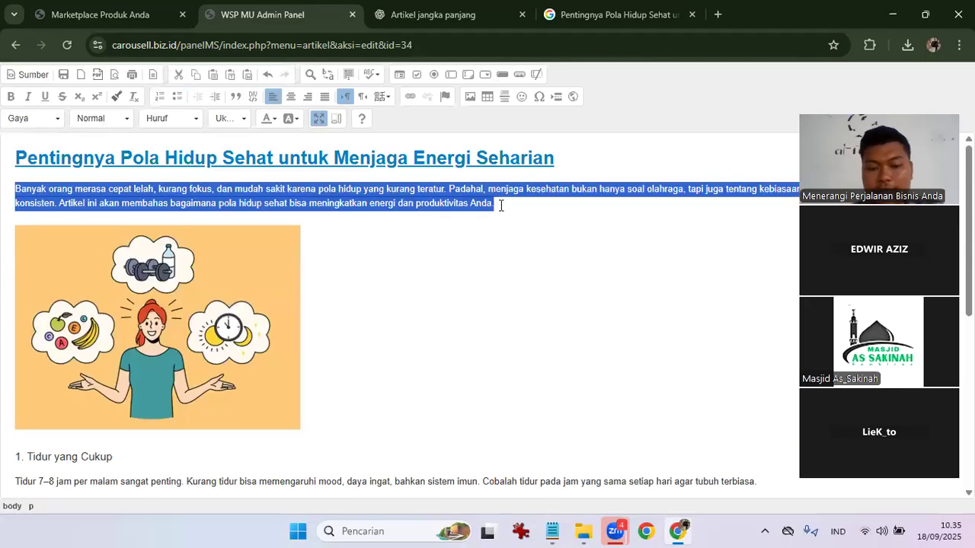
key("ctrl+b")
left_click(500, 204)
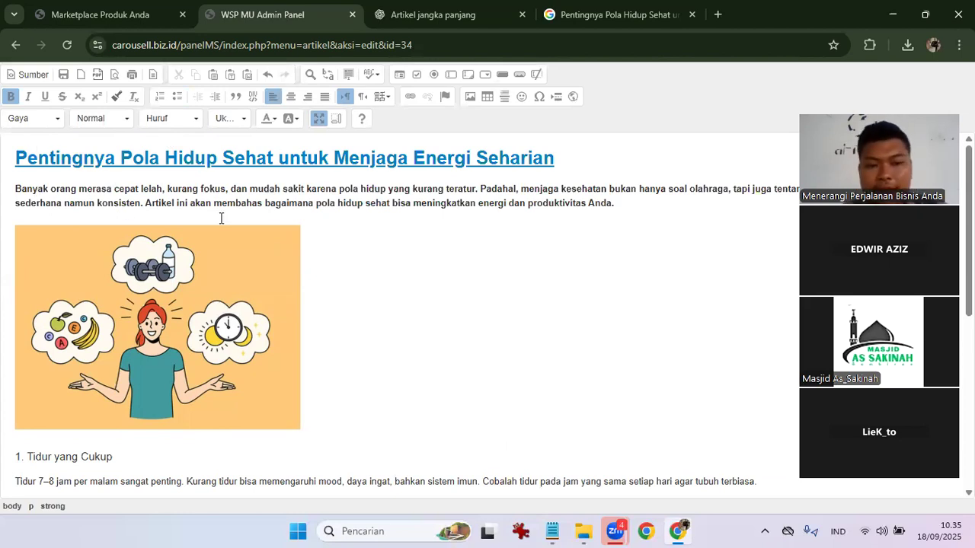
scroll(191, 327, "down", 1)
scroll(191, 380, "down", 5)
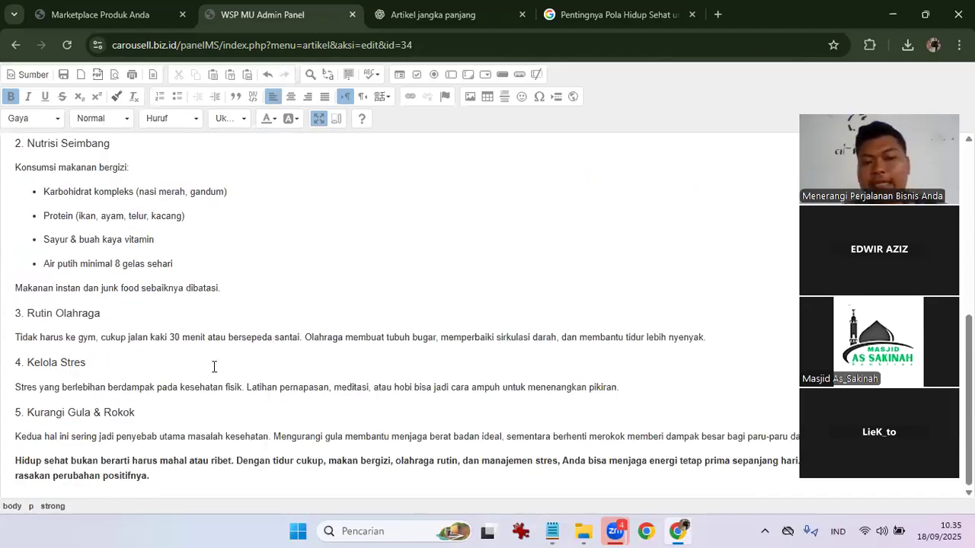
scroll(214, 368, "up", 5)
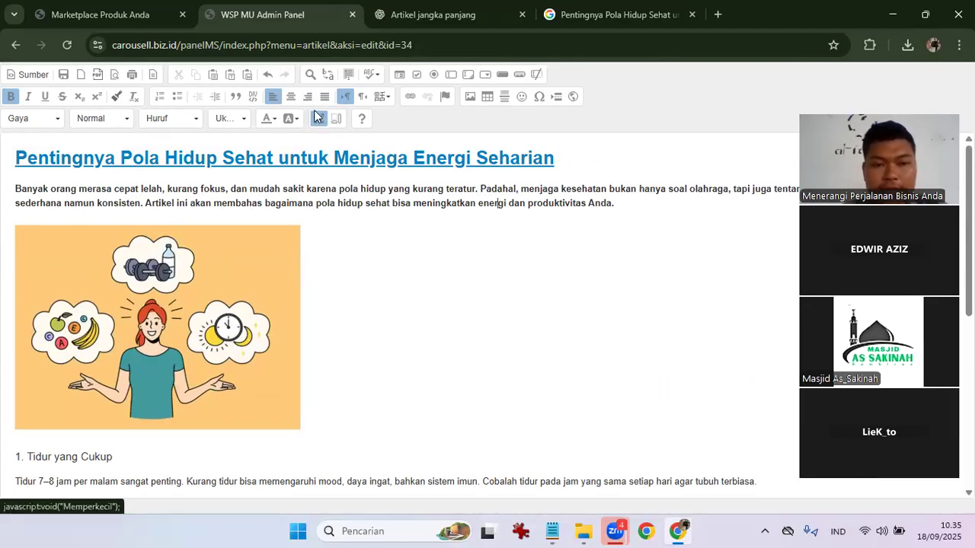
Restore the editor size, submit the article, and switch to the carousell.biz.id homepage.
left_click(318, 118)
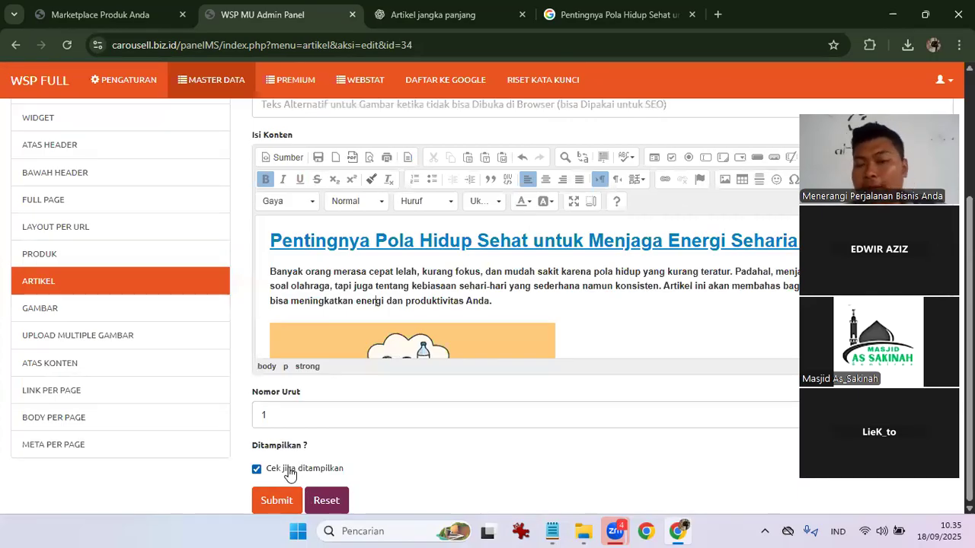
left_click(287, 499)
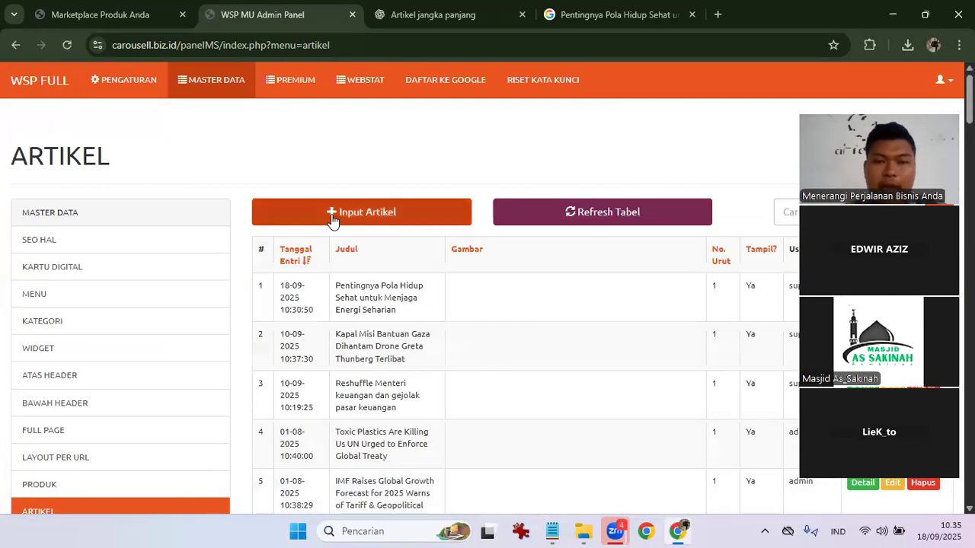
left_click(145, 9)
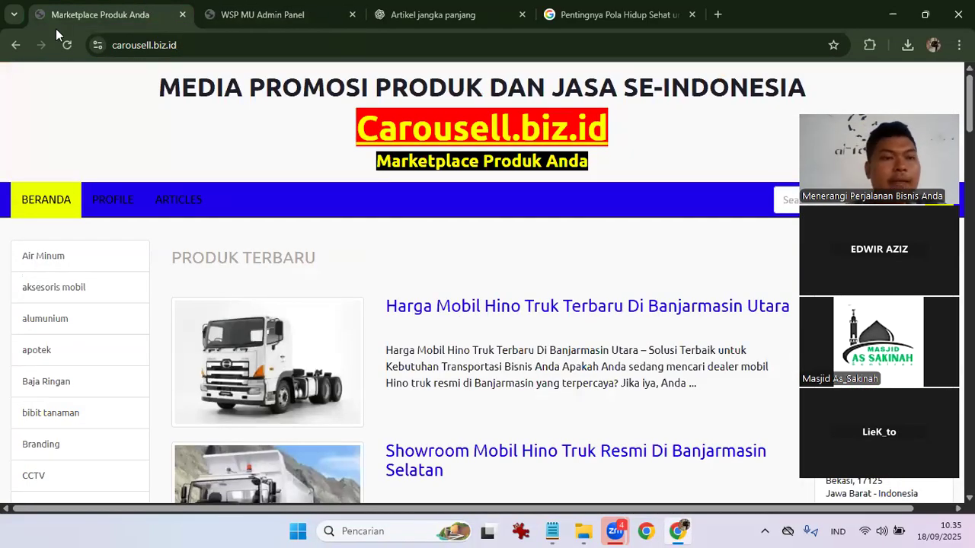
Reload the homepage, briefly open the new article from ARTICLES, then return home.
left_click(67, 45)
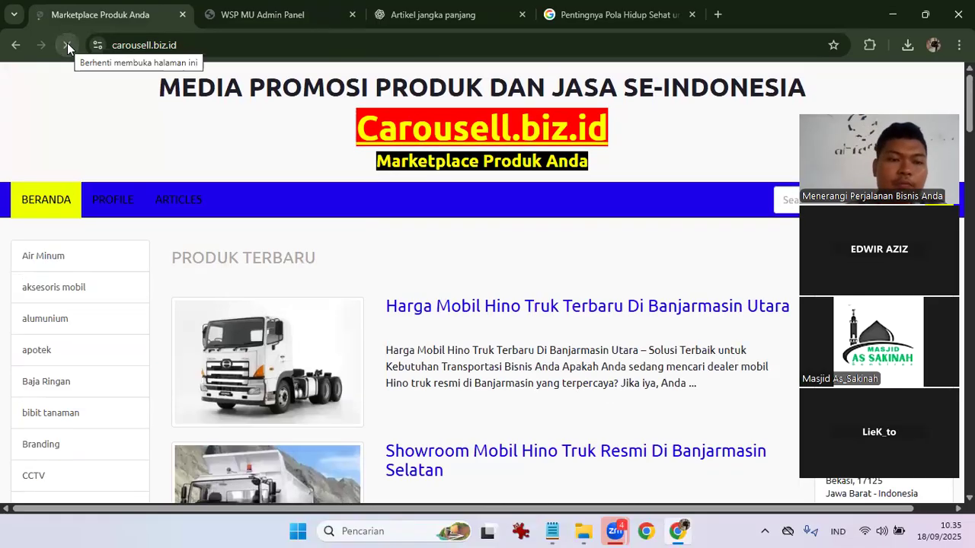
left_click(193, 208)
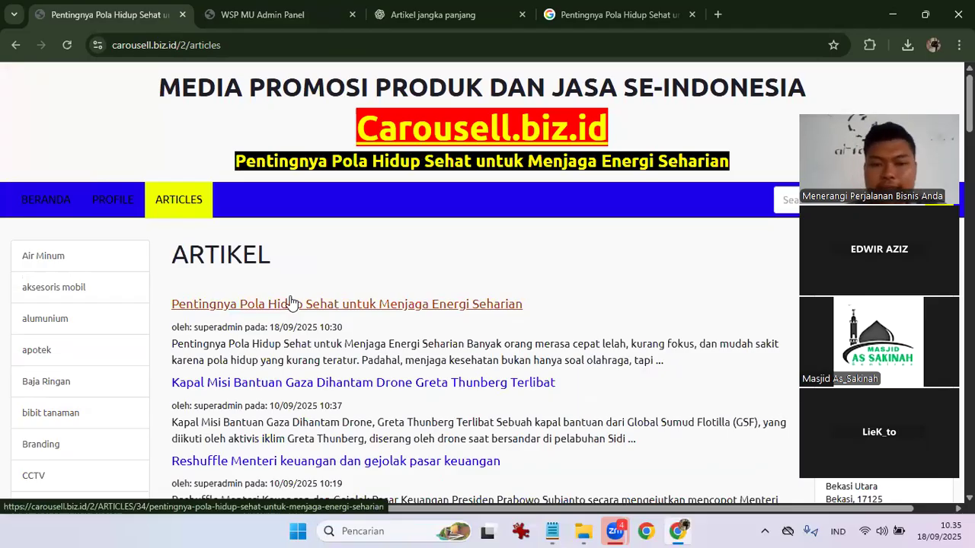
left_click(290, 303)
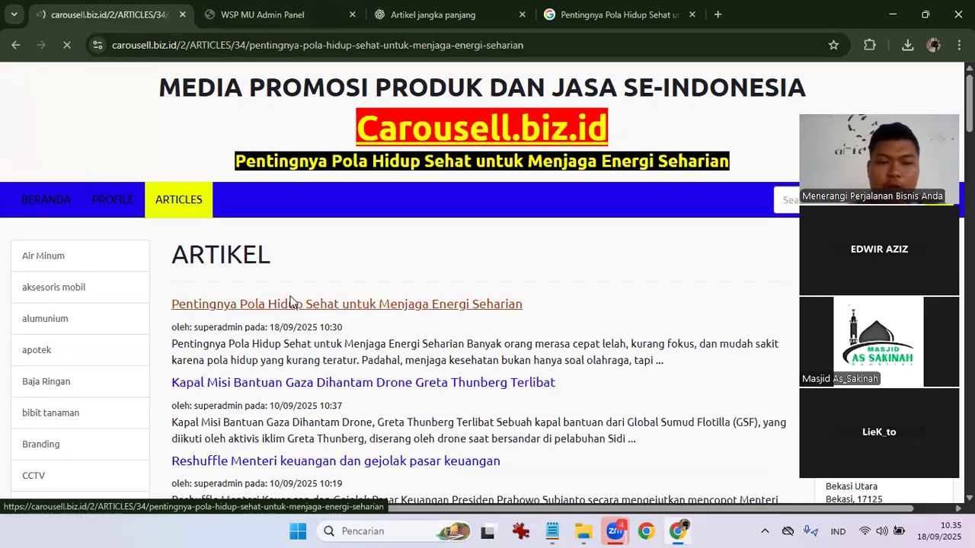
scroll(285, 281, "down", 1)
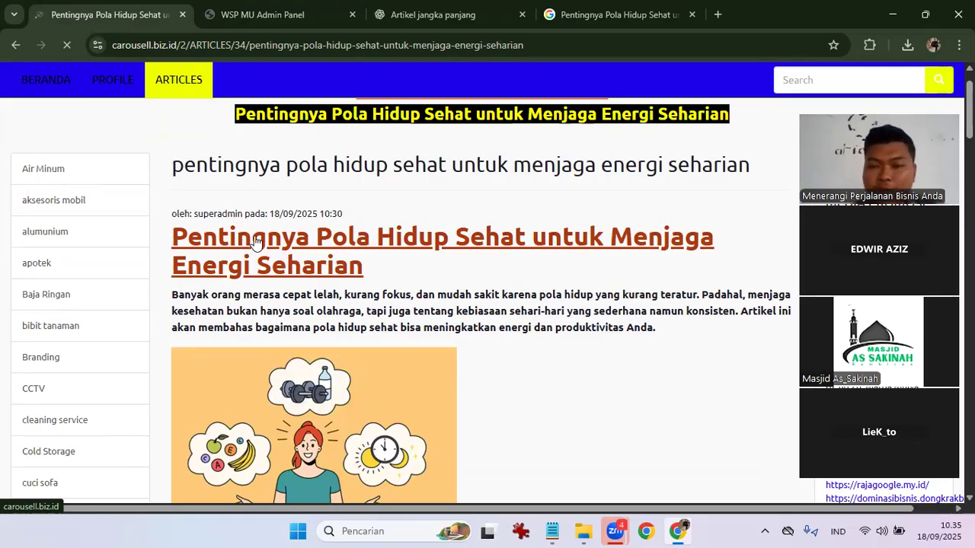
left_click(255, 241)
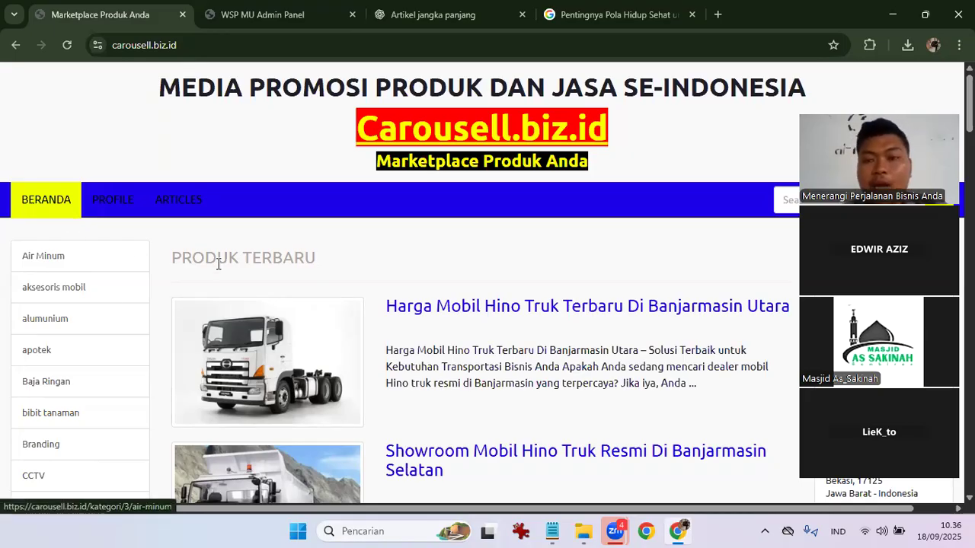
Reopen the Pentingnya Pola Hidup Sehat article and scroll down to the comments and back.
left_click(175, 196)
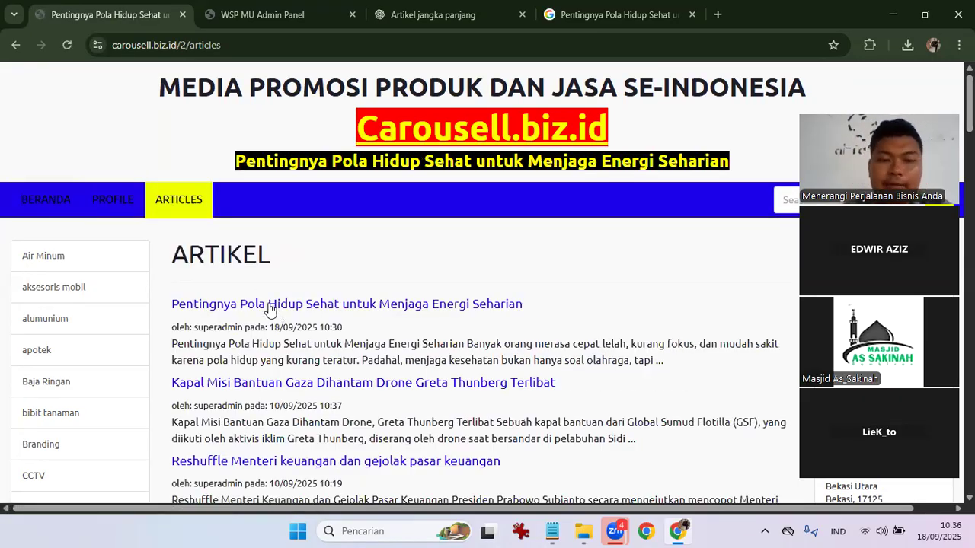
left_click(268, 305)
scroll(268, 308, "down", 1)
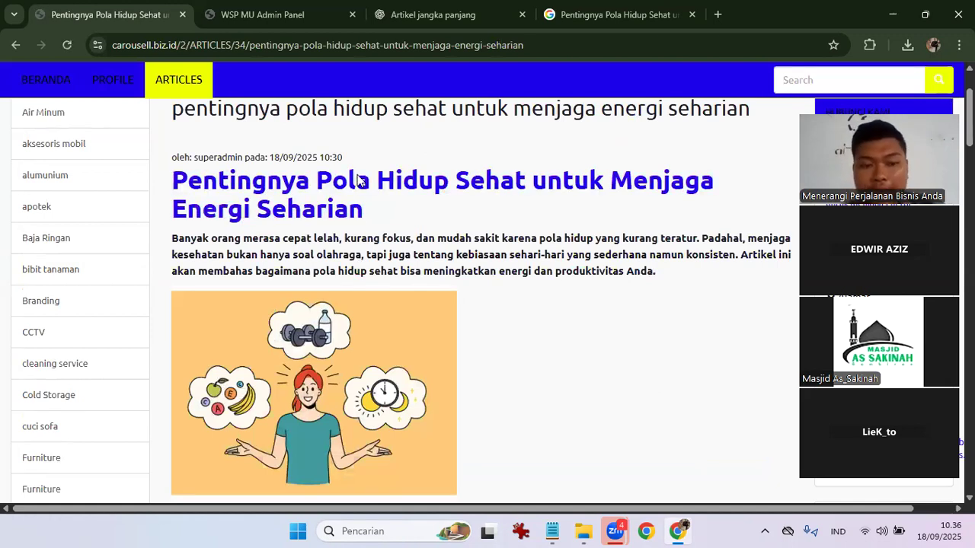
scroll(313, 251, "down", 2)
scroll(343, 305, "down", 3)
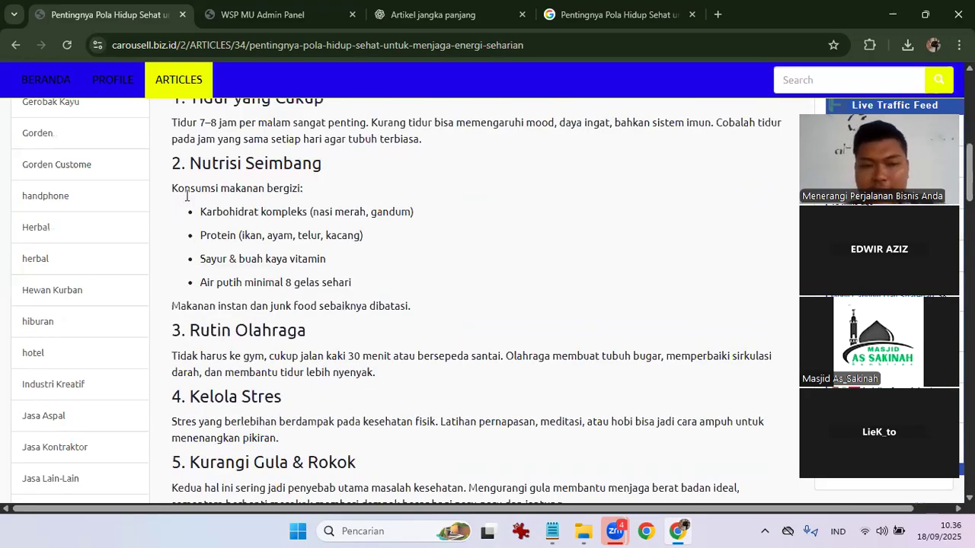
scroll(186, 196, "down", 4)
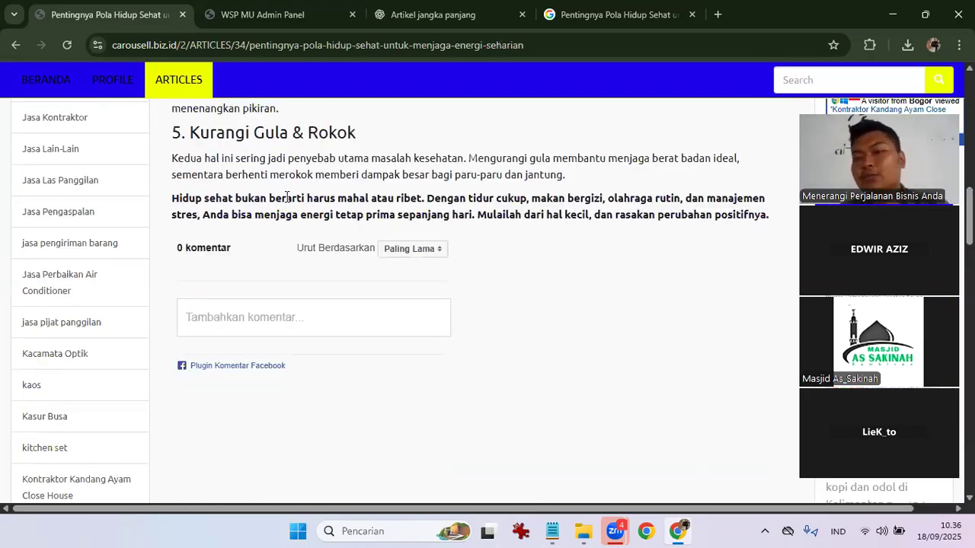
scroll(267, 294, "up", 5)
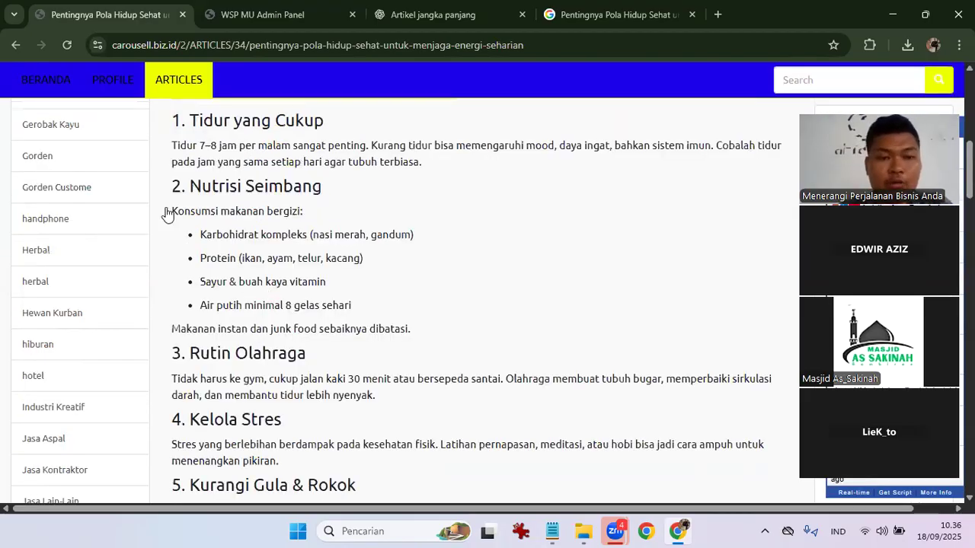
scroll(160, 212, "up", 10)
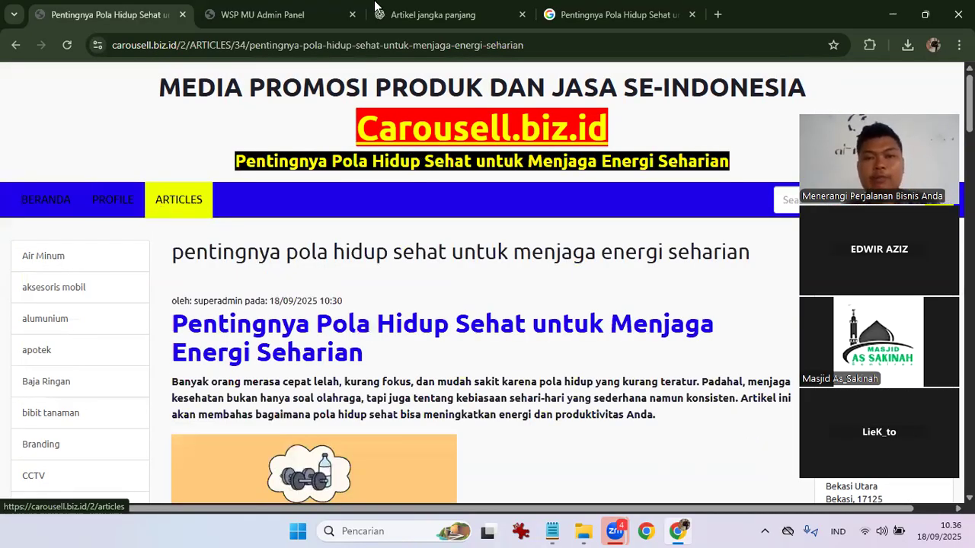
Copy the heading 'Mengapa Belajar Digital Marketing Penting di Era Modern' from ChatGPT, then return to Google.
left_click(374, 7)
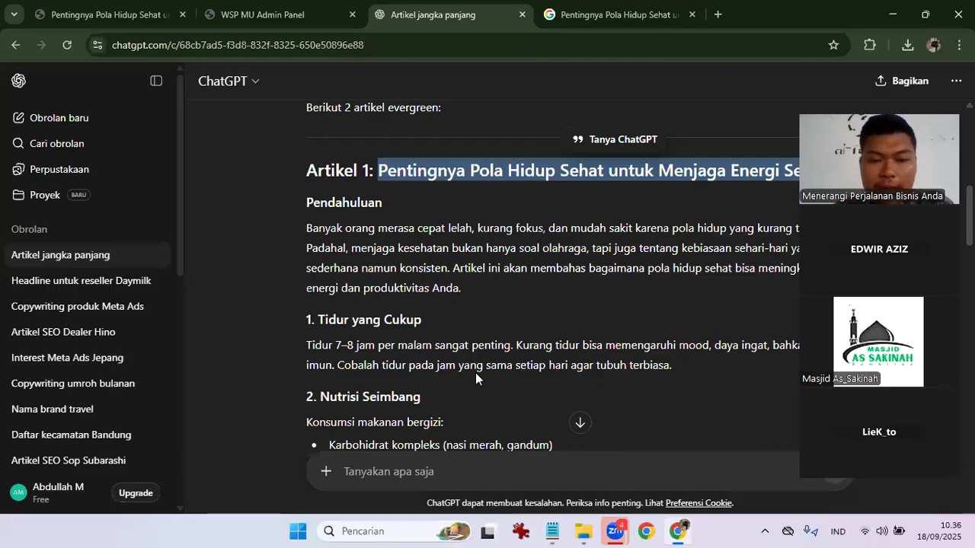
scroll(475, 378, "down", 10)
scroll(534, 223, "down", 1)
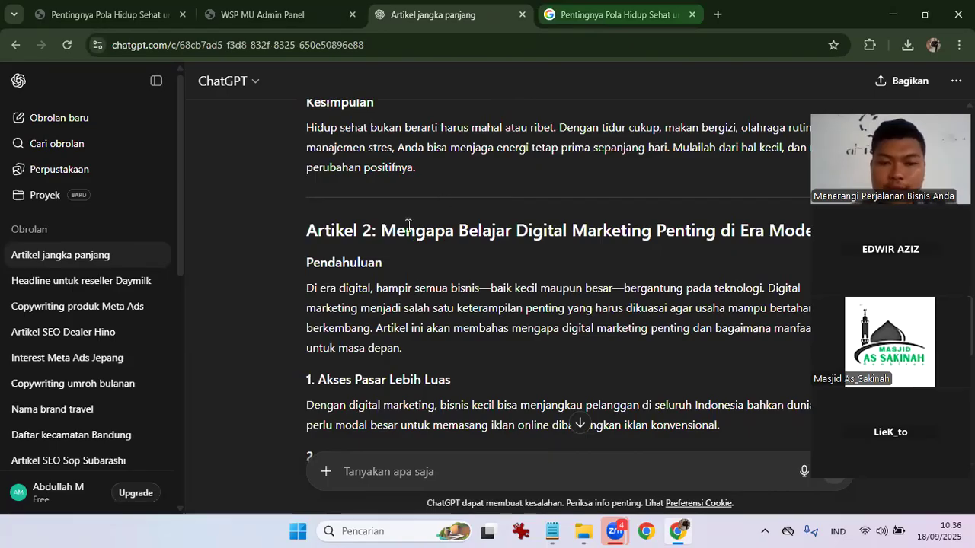
left_click_drag(385, 241, 808, 233)
key("ctrl+c")
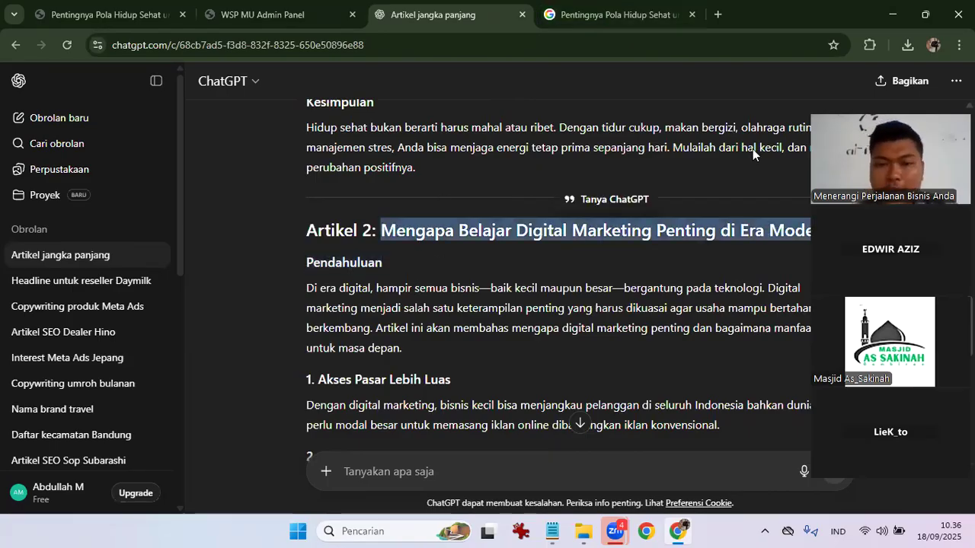
left_click(647, 9)
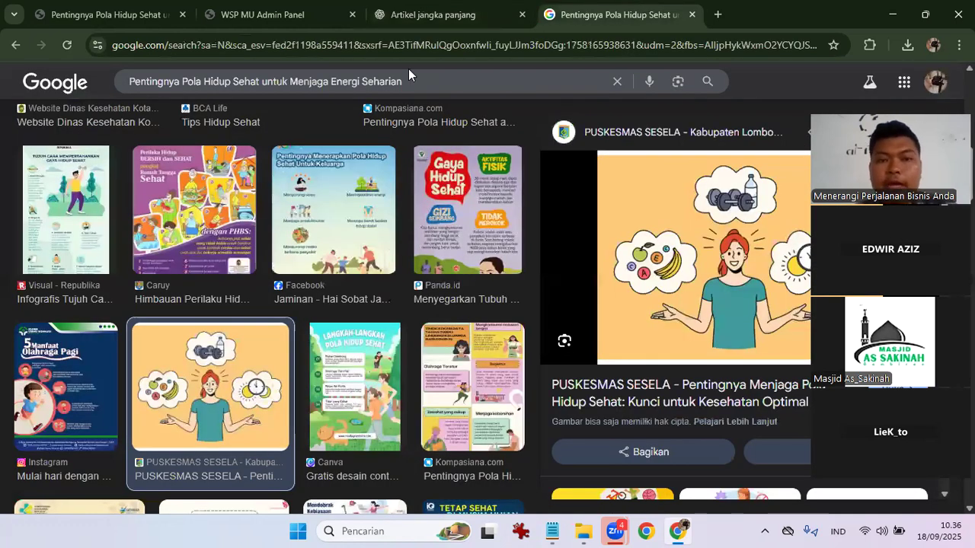
Search Google Images for the pasted Artikel 2 title.
left_click(422, 85)
key("ctrl+a")
key("ctrl+v")
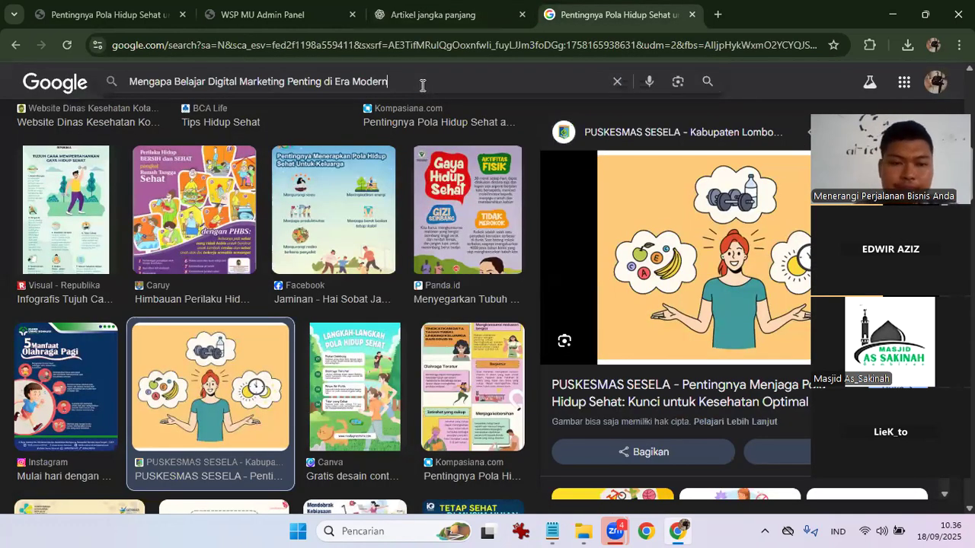
key("Return")
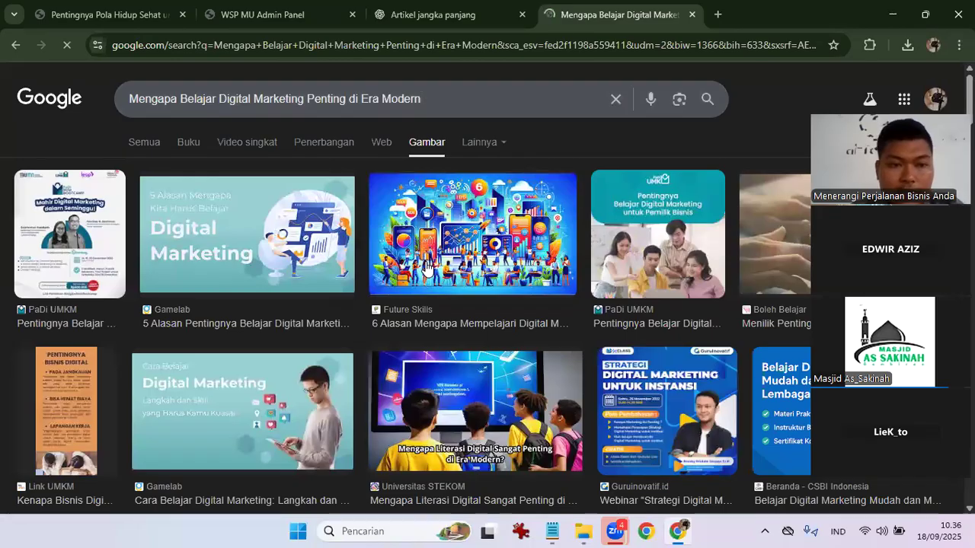
scroll(427, 268, "down", 2)
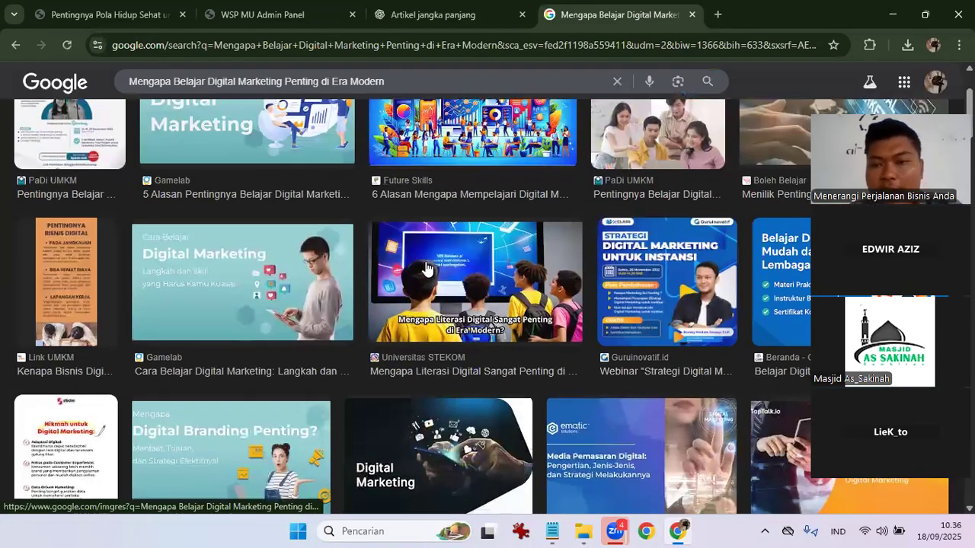
scroll(427, 268, "down", 1)
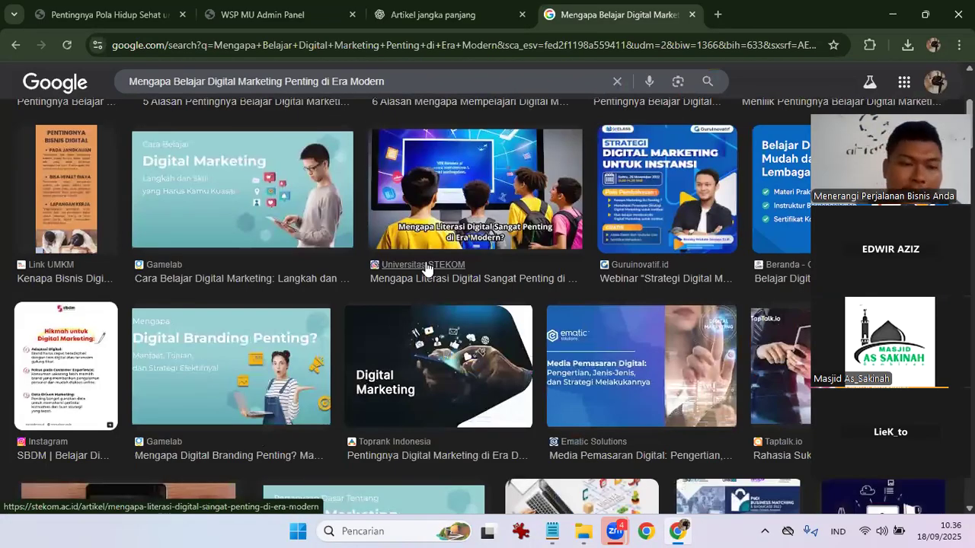
scroll(427, 269, "down", 1)
scroll(227, 229, "up", 4)
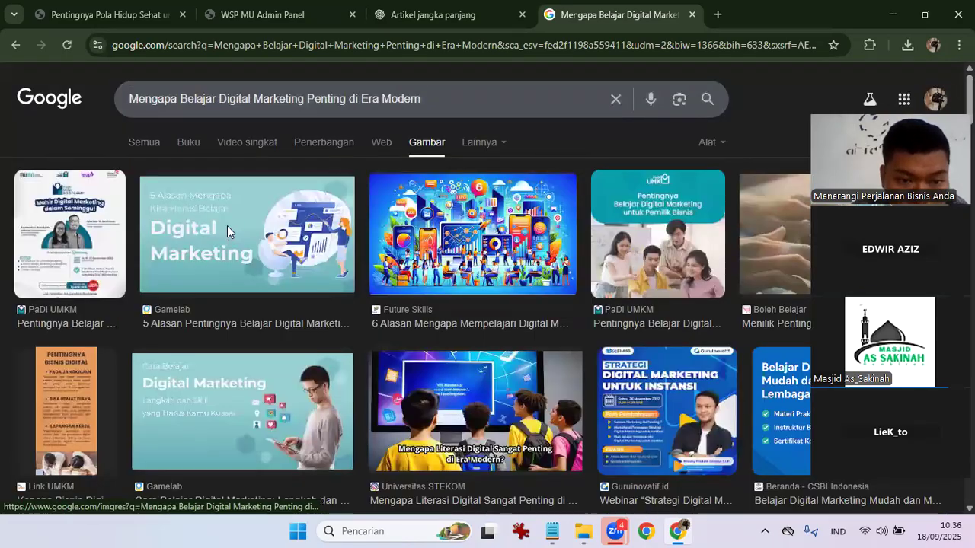
Save the Gamelab '5 Alasan' image as 'digital marketing' in Downloads.
left_click(227, 228)
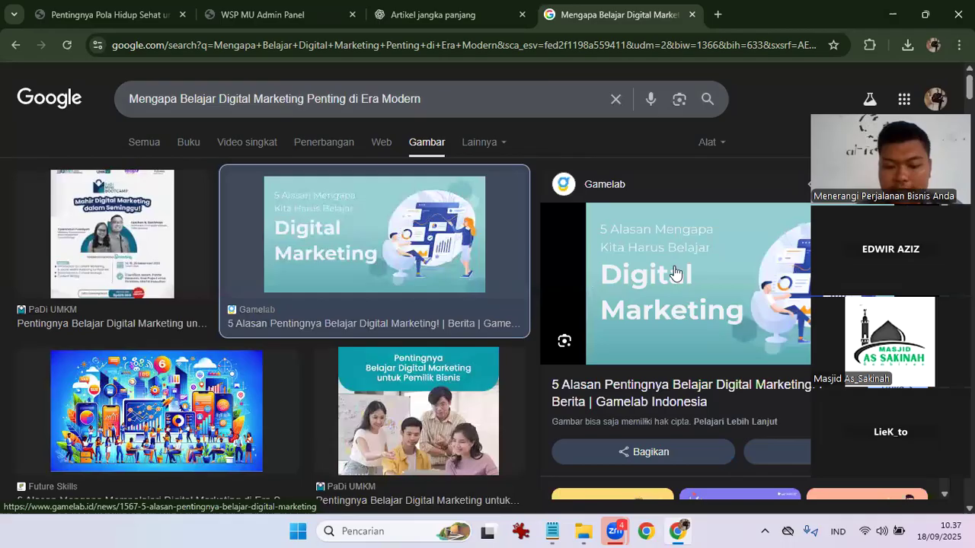
right_click(725, 412)
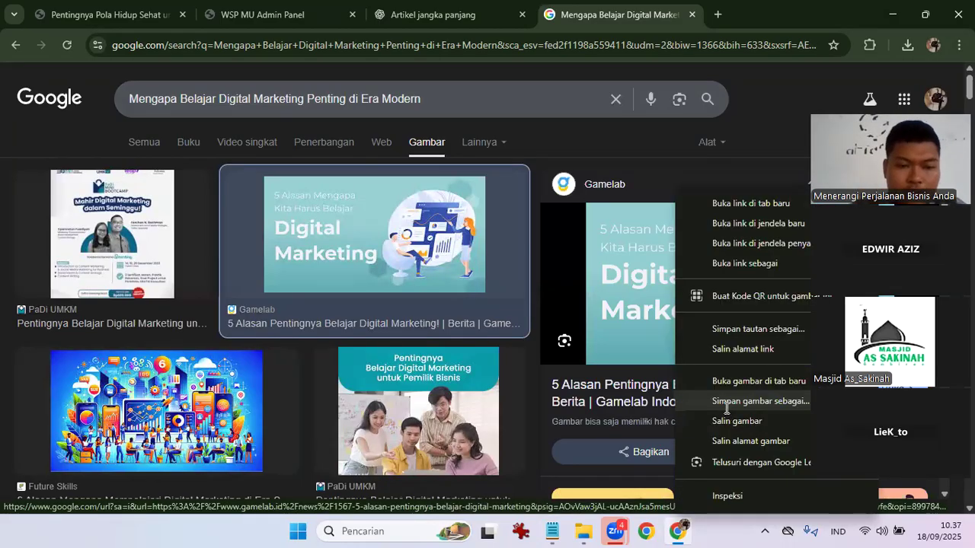
left_click(729, 402)
type("digital marketing")
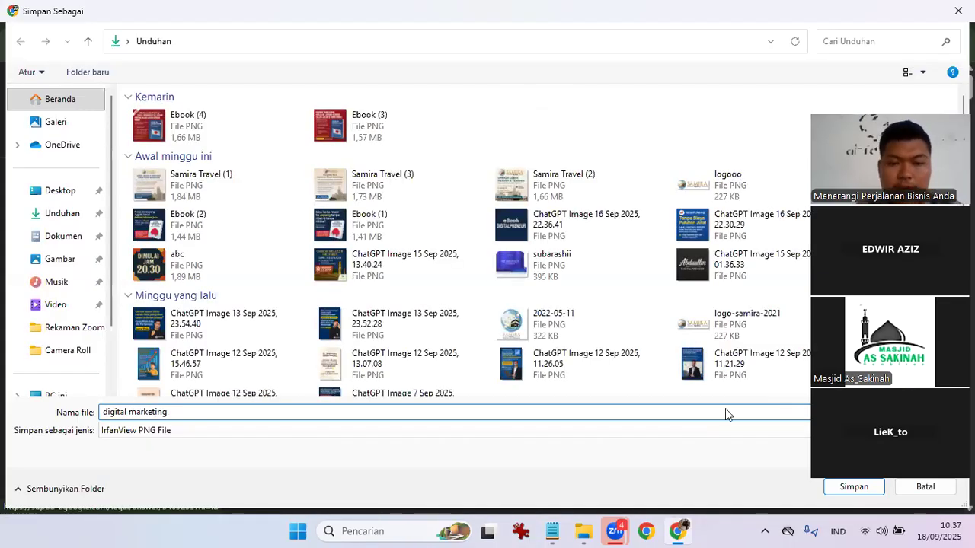
key("Return")
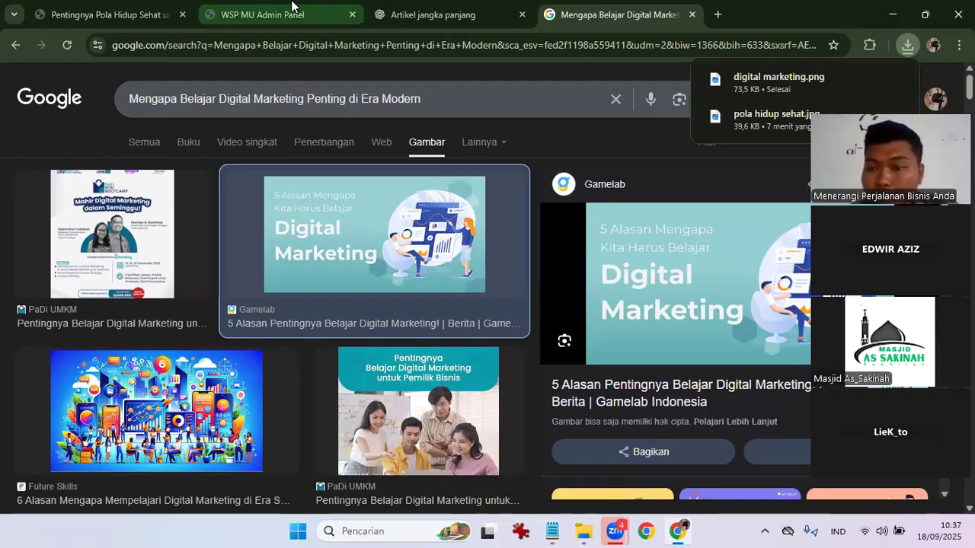
Upload digital marketing.png through Produk > Import Gambar and select the uploaded file name.
left_click(261, 16)
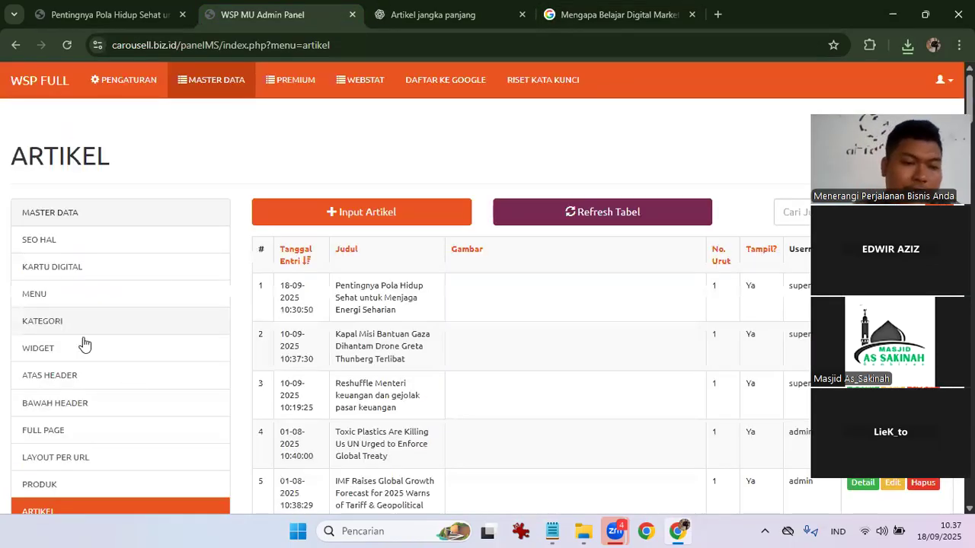
scroll(76, 335, "down", 2)
left_click(65, 321)
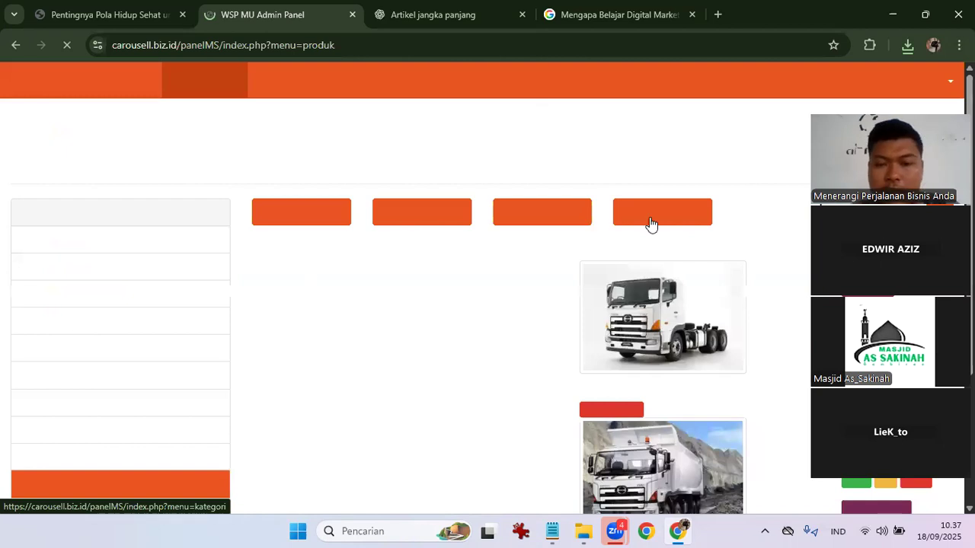
left_click(650, 217)
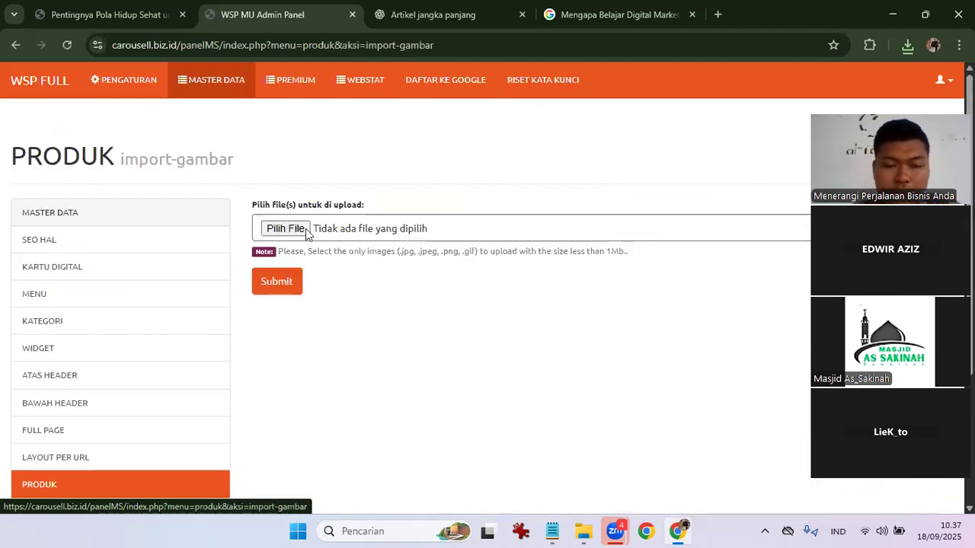
left_click(282, 230)
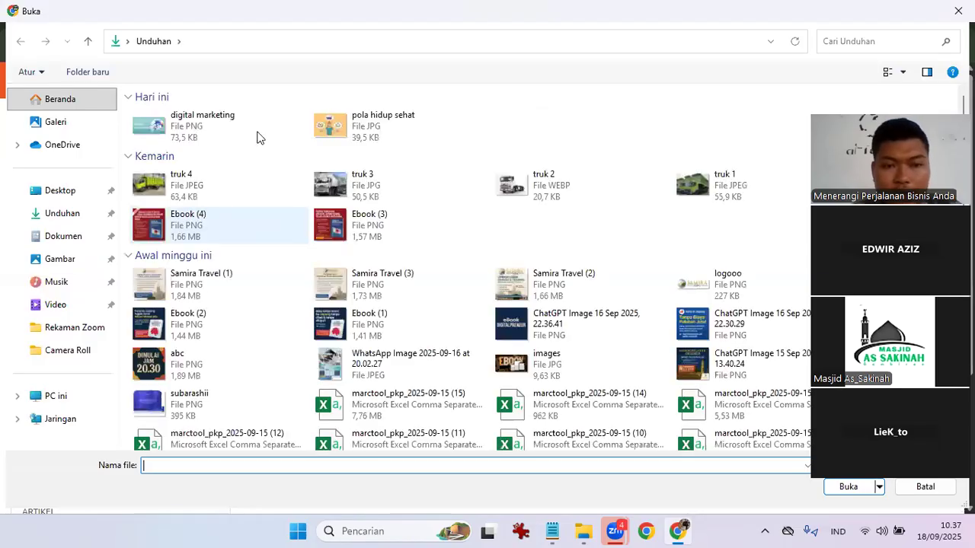
left_click(195, 120)
double_click(194, 120)
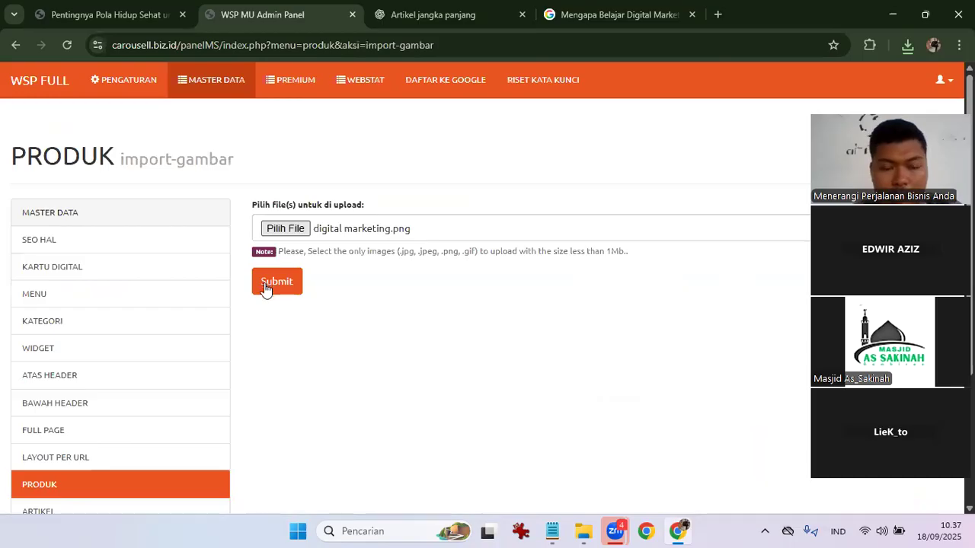
left_click(266, 288)
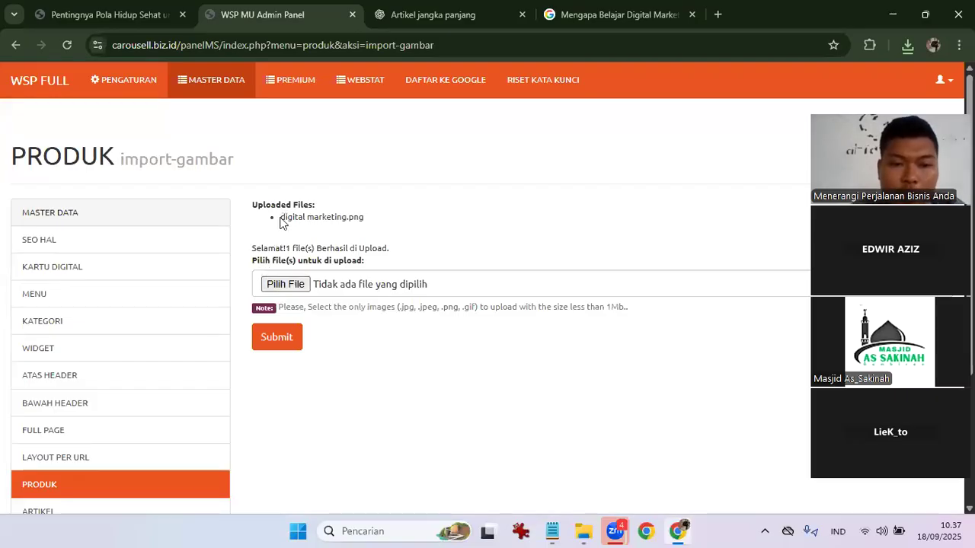
left_click_drag(280, 219, 355, 218)
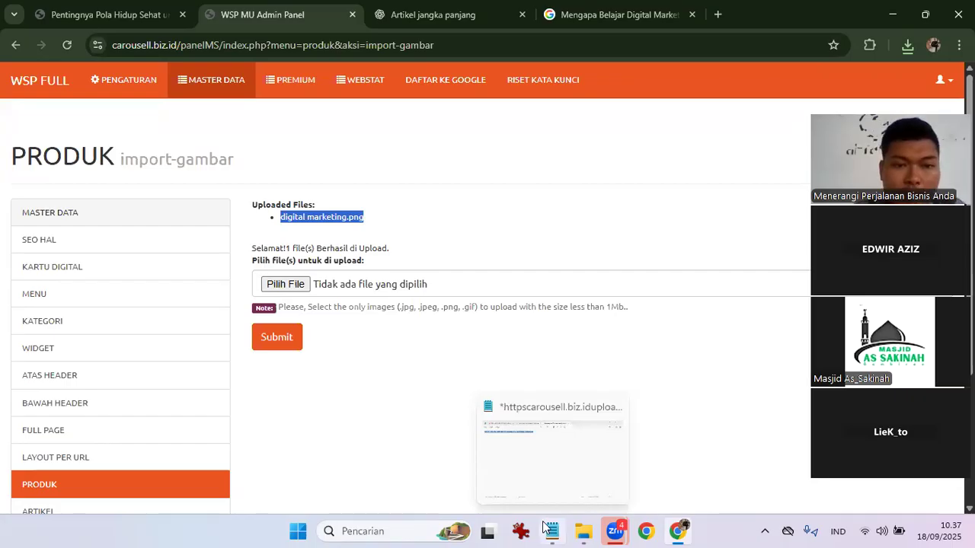
In Notepad, replace the URL's file name with digital marketing.png and select the line.
left_click(546, 530)
left_click_drag(233, 89, 352, 89)
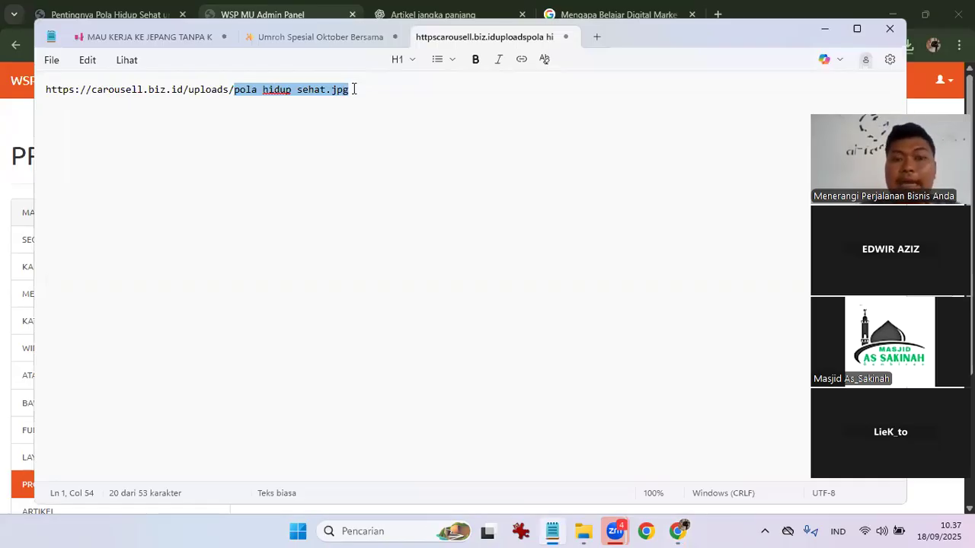
type("digital marketing.png")
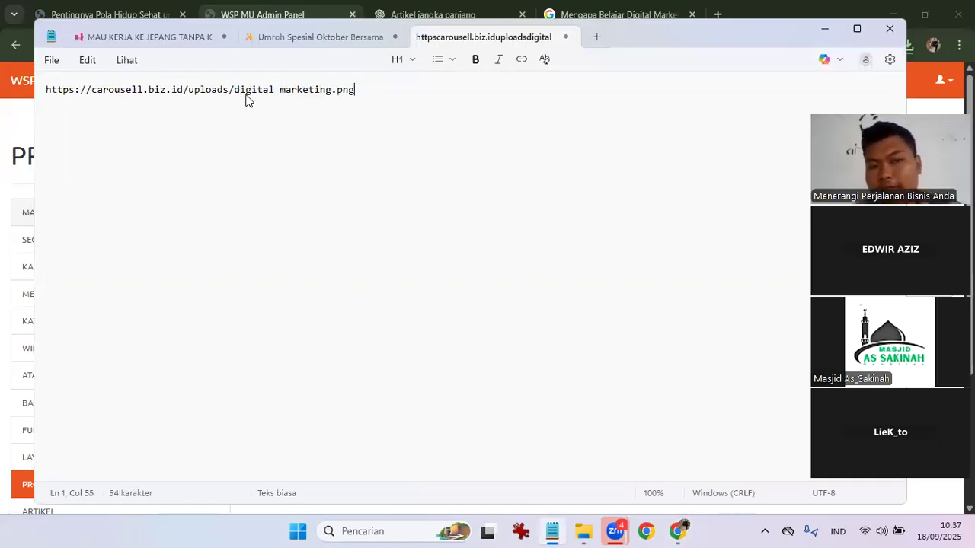
key("ctrl+a")
key("ctrl+c")
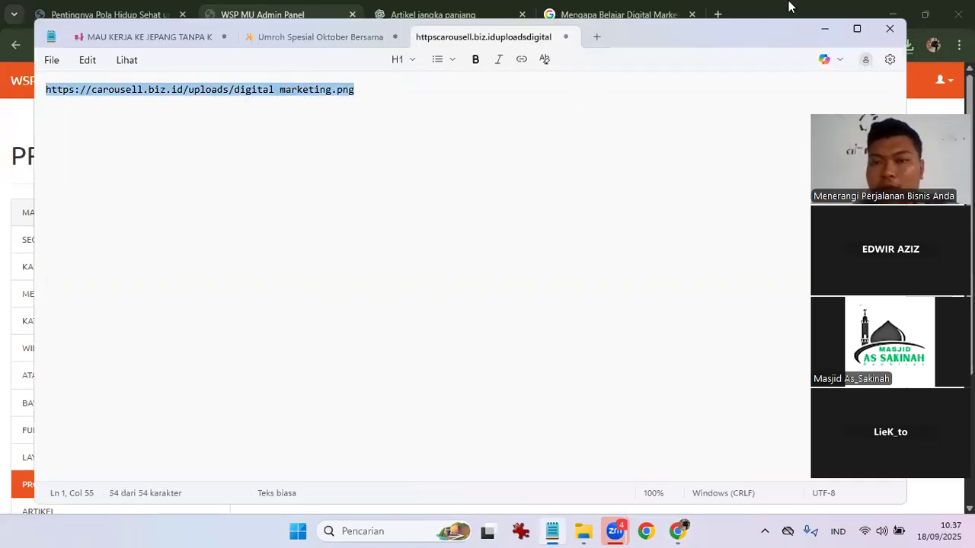
left_click(788, 6)
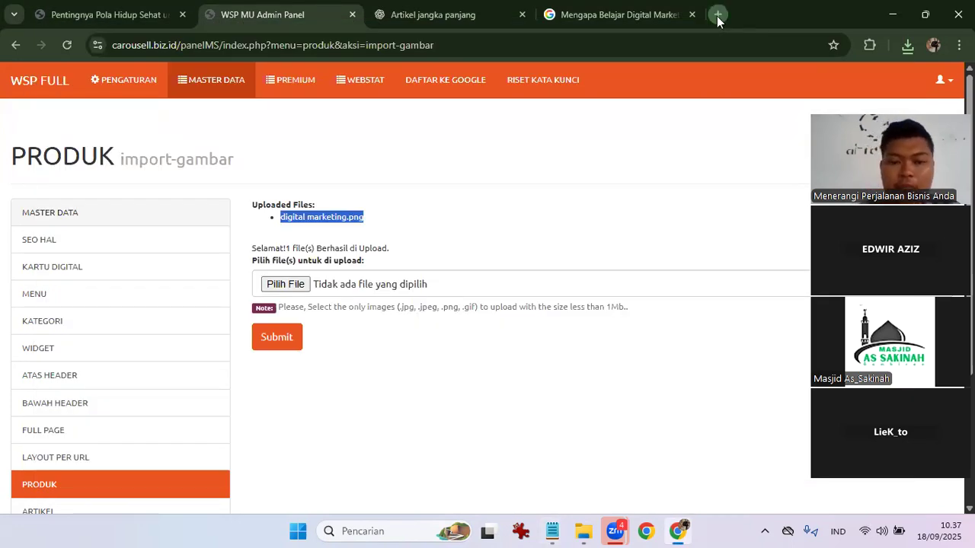
left_click(717, 16)
key("ctrl+v")
key("Return")
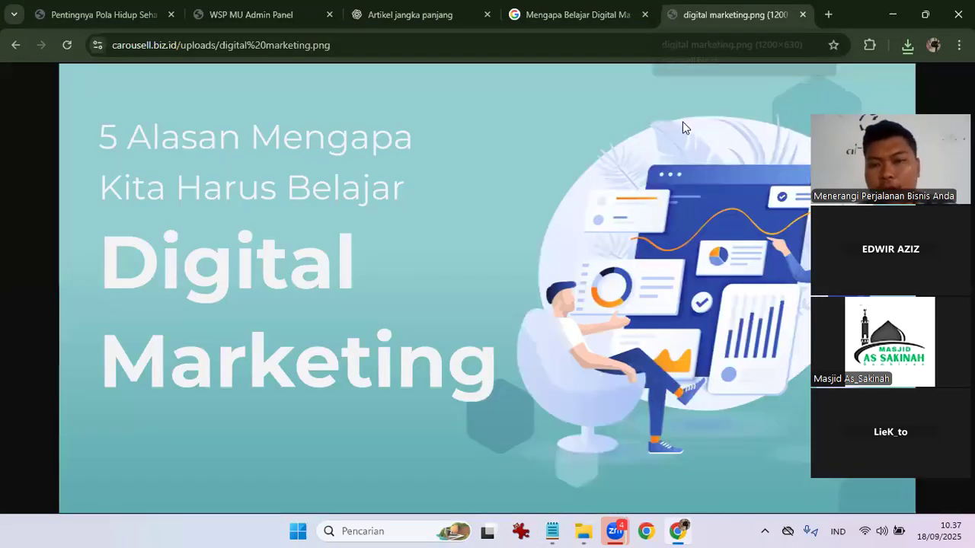
left_click(802, 14)
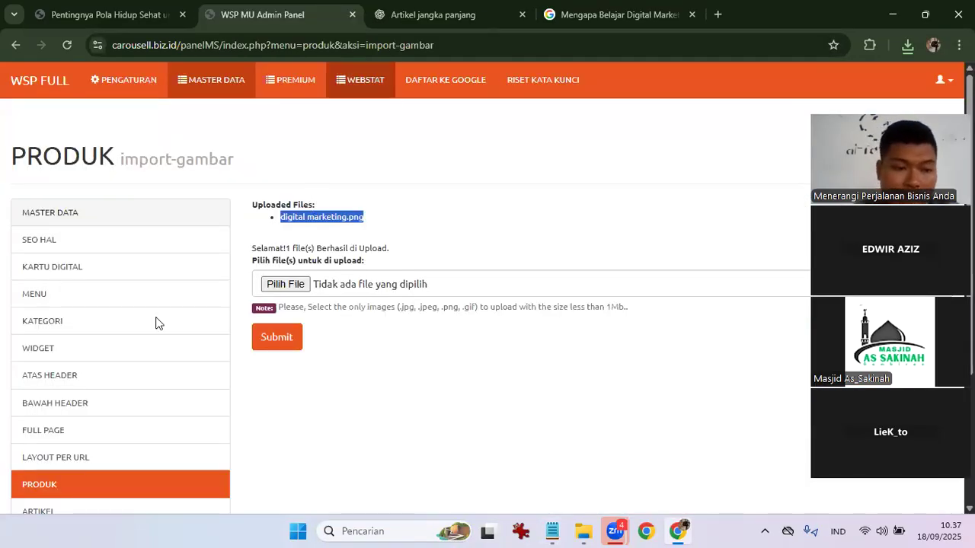
scroll(155, 323, "down", 2)
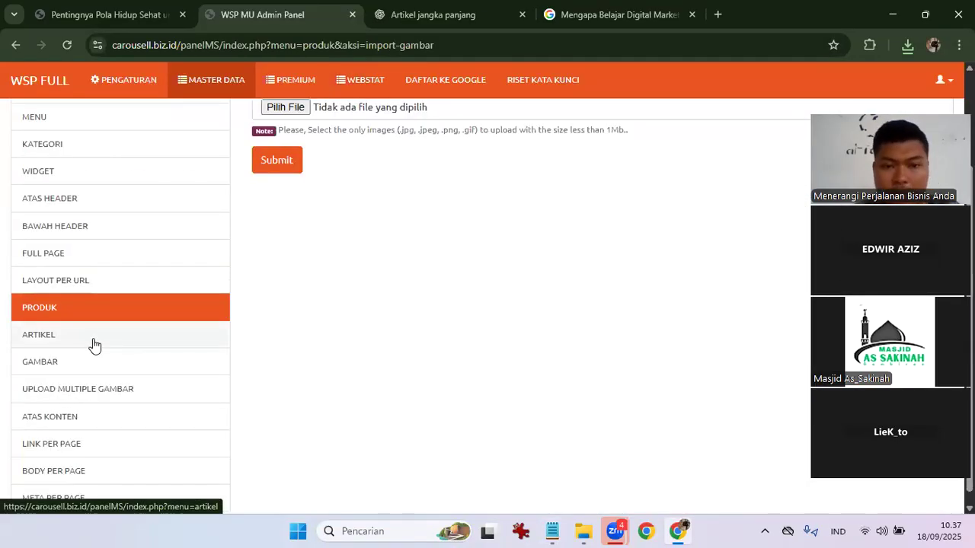
Start a new article via ARTIKEL > Input Artikel and paste the title 'Mengapa Belajar Digital Marketing Penting di Era Modern'.
left_click(94, 345)
left_click(342, 222)
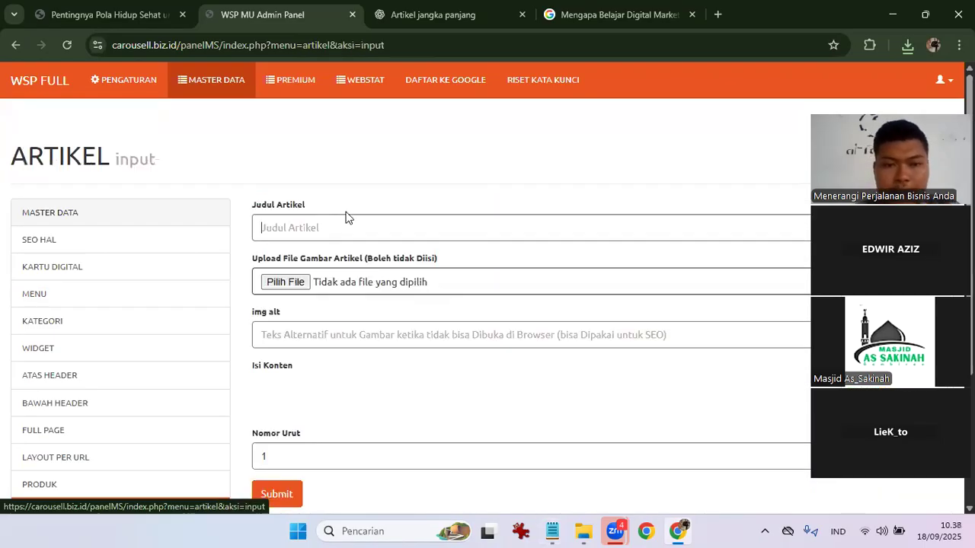
left_click(430, 9)
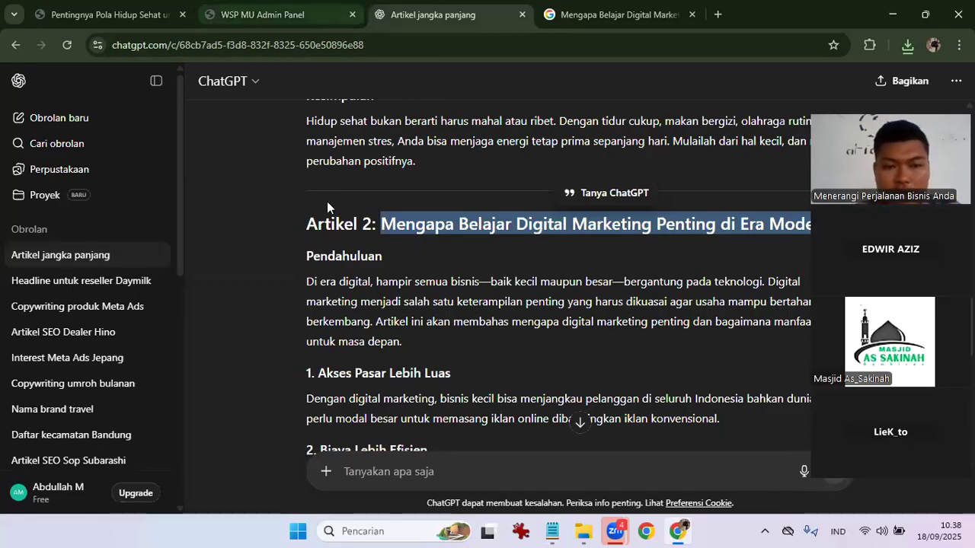
key("ctrl+shift+Tab")
type("Mengapa Belajar Digital Marketing Penting di Era Modern")
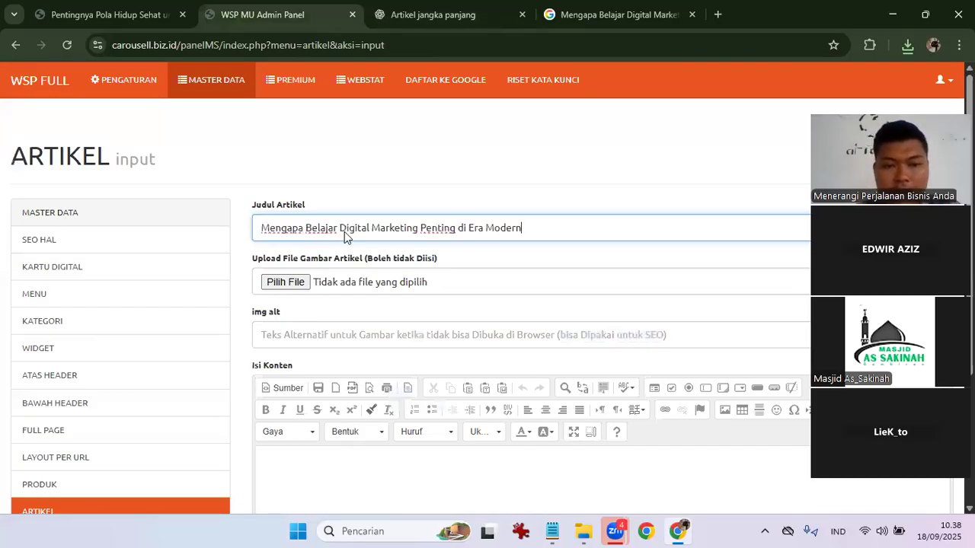
scroll(344, 232, "down", 2)
left_click(395, 6)
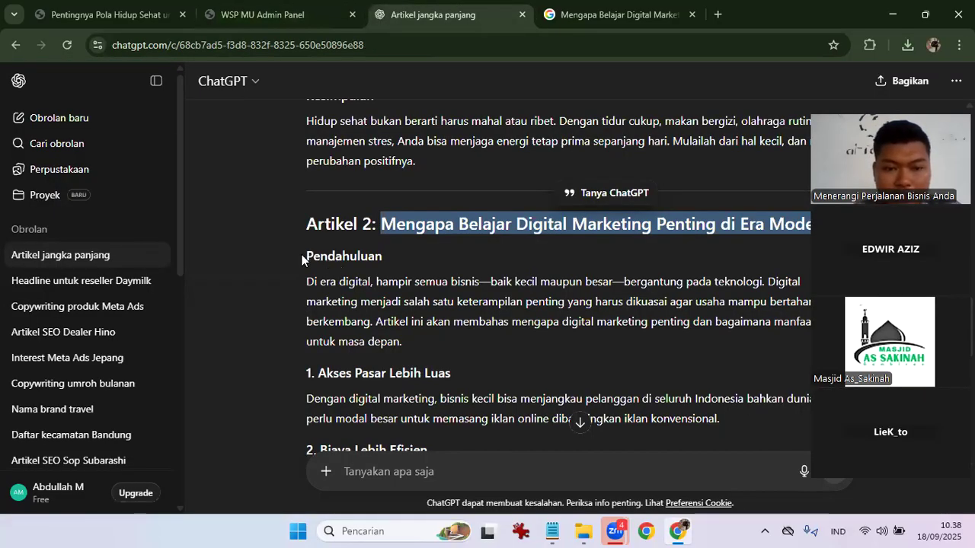
Select Artikel 2 from its heading to the end of Kesimpulan, then place the caret in the admin content editor.
left_click(376, 285)
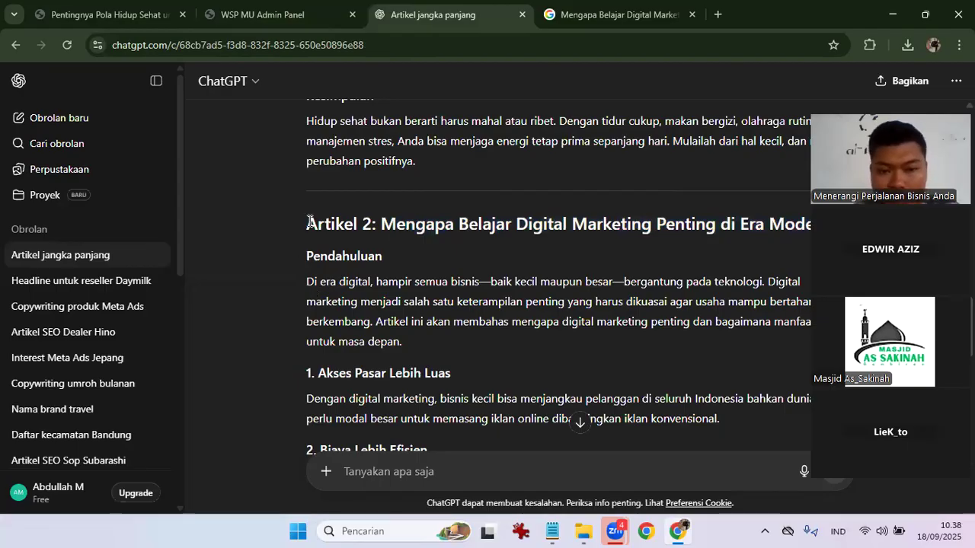
left_click_drag(305, 224, 385, 259)
left_click_drag(502, 347, 502, 342)
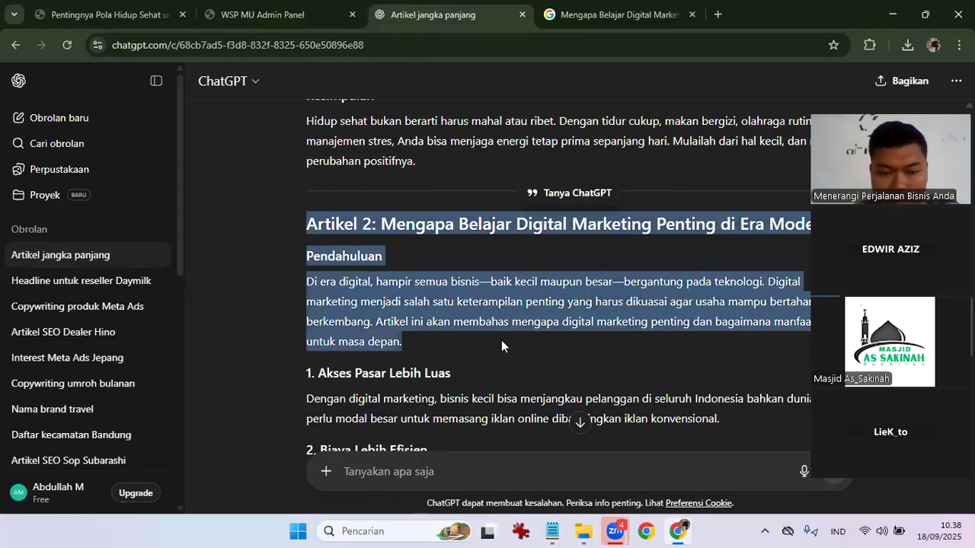
scroll(502, 340, "down", 5)
scroll(685, 305, "down", 3)
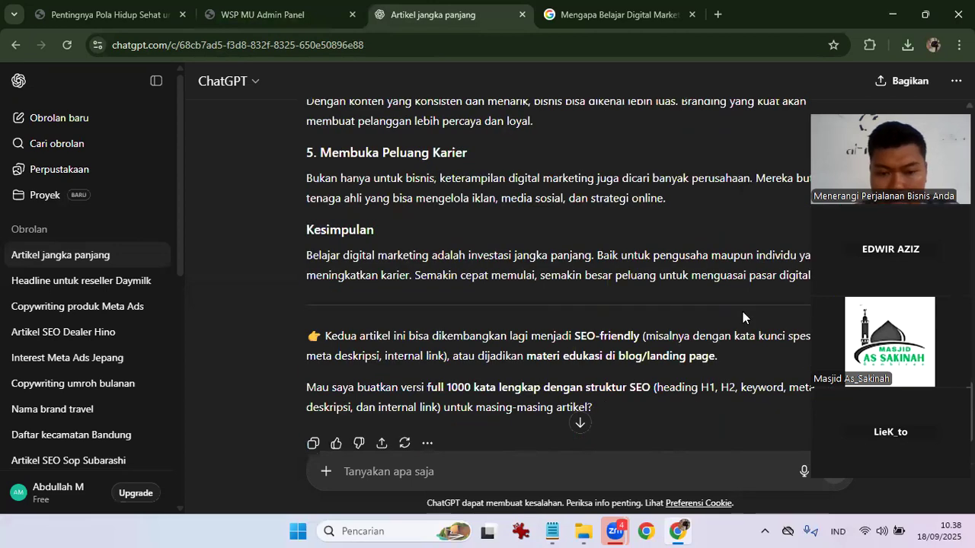
scroll(788, 327, "up", 1)
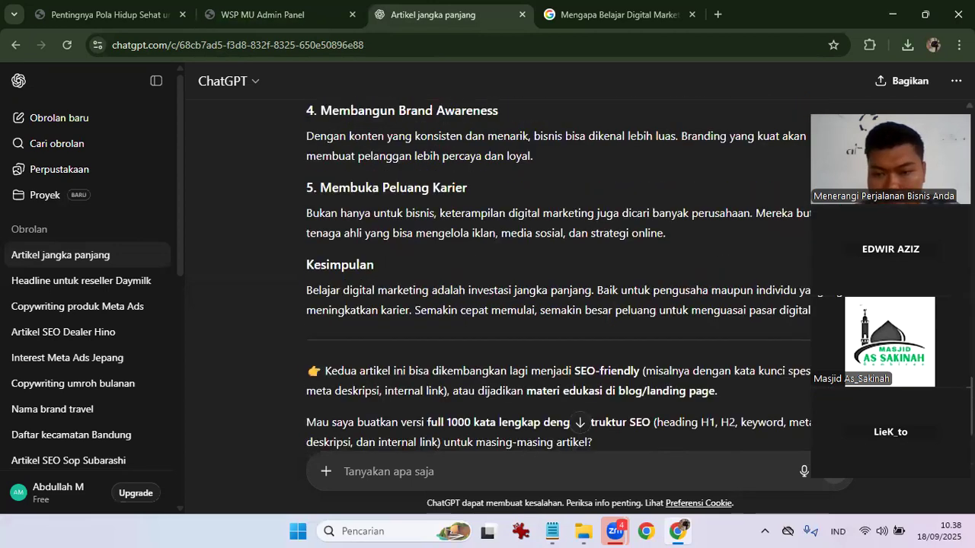
left_click(440, 93, "shift")
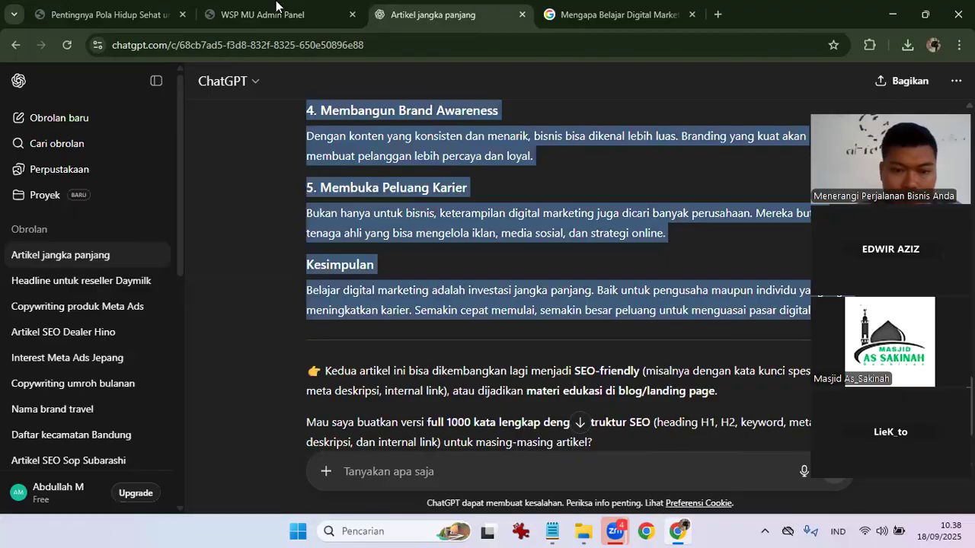
left_click(279, 10)
left_click(383, 329)
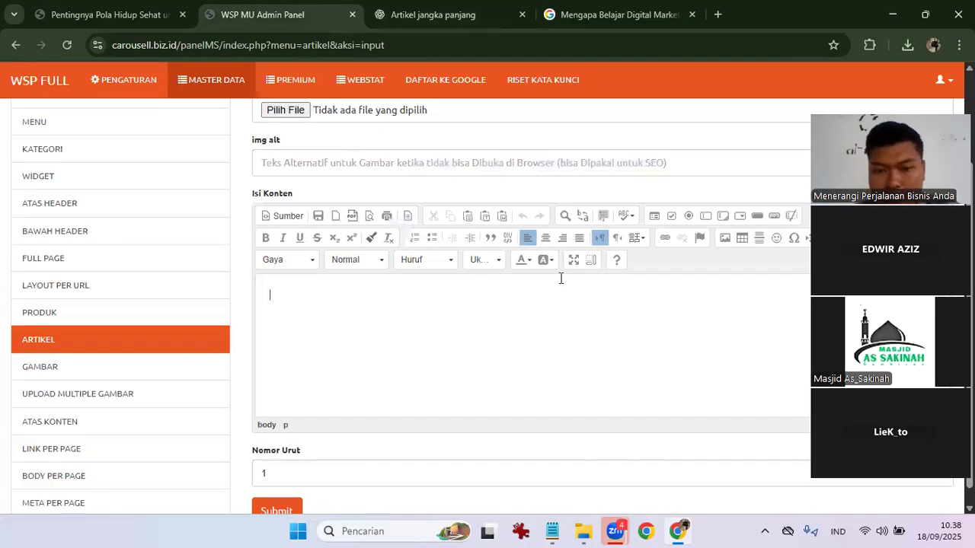
Paste the article into the maximized editor and delete the Kesimpulan heading.
key("ctrl+v")
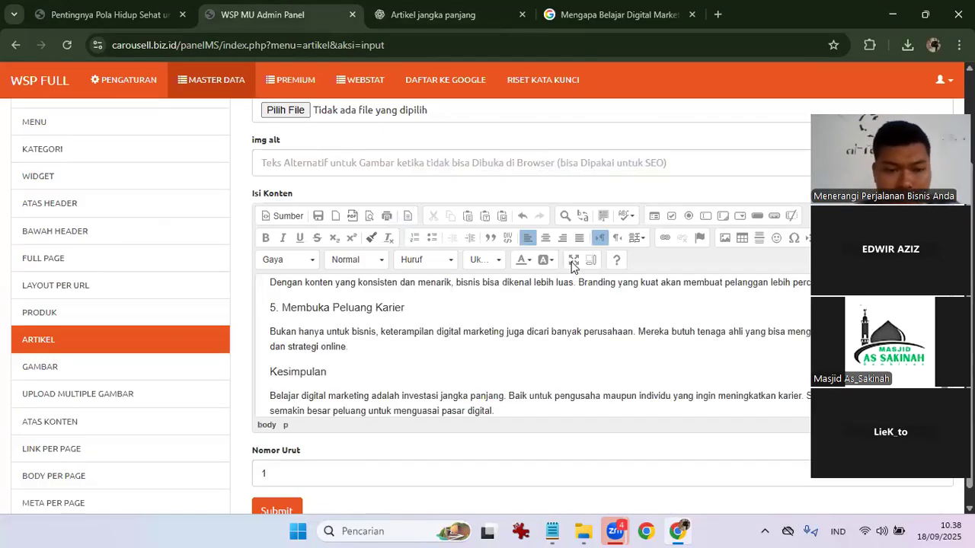
left_click(573, 261)
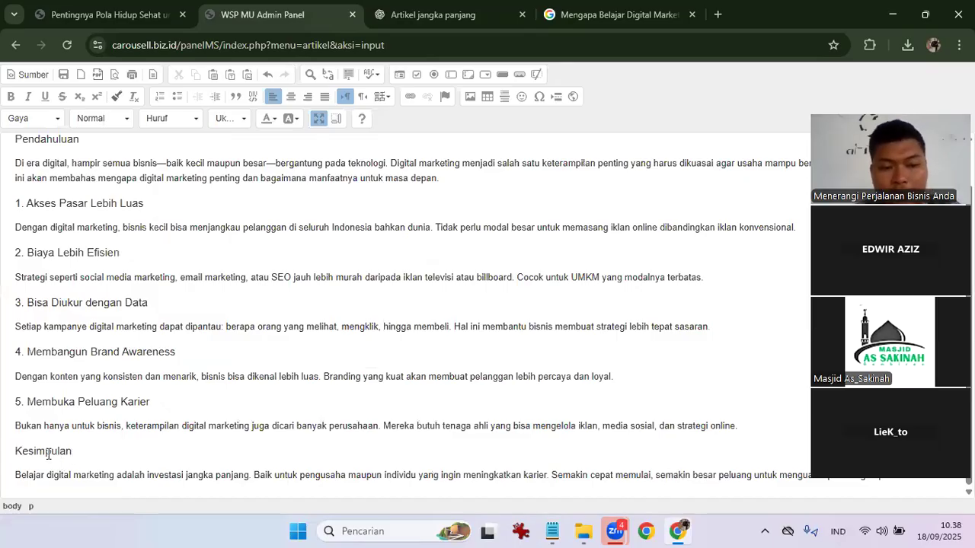
double_click(48, 453)
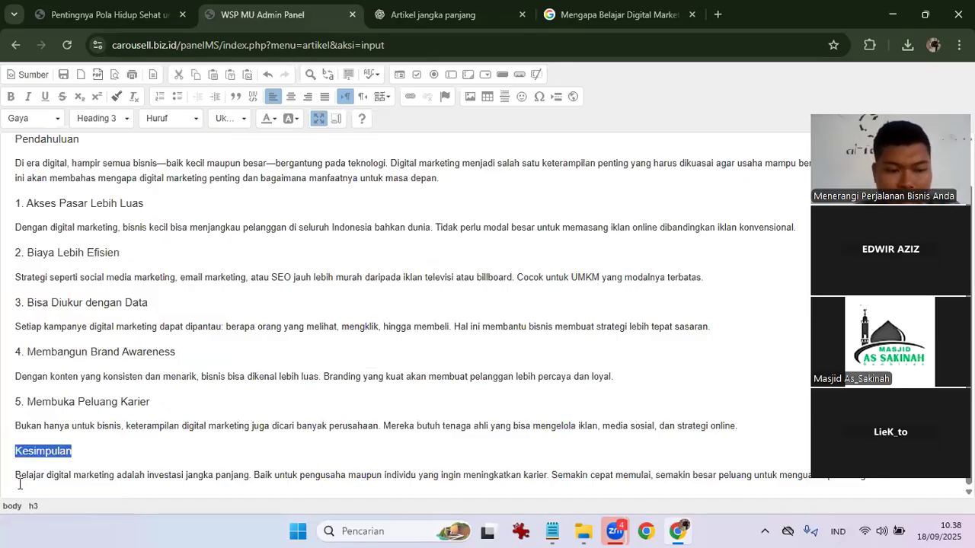
key("Delete")
Bold the conclusion paragraph and insert a blank line above it.
left_click_drag(353, 451, 730, 453)
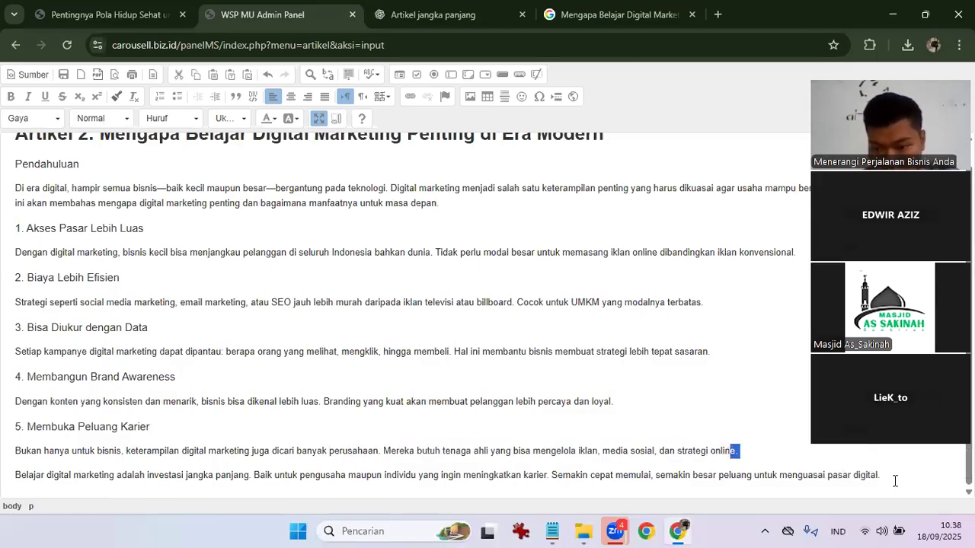
left_click(17, 475)
left_click(231, 474, "shift")
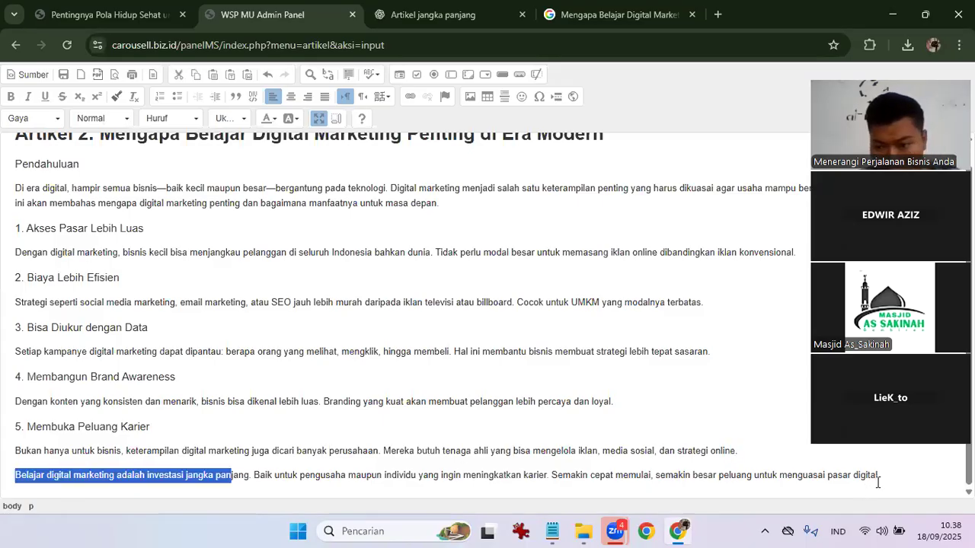
left_click(885, 477, "shift")
key("ctrl+b")
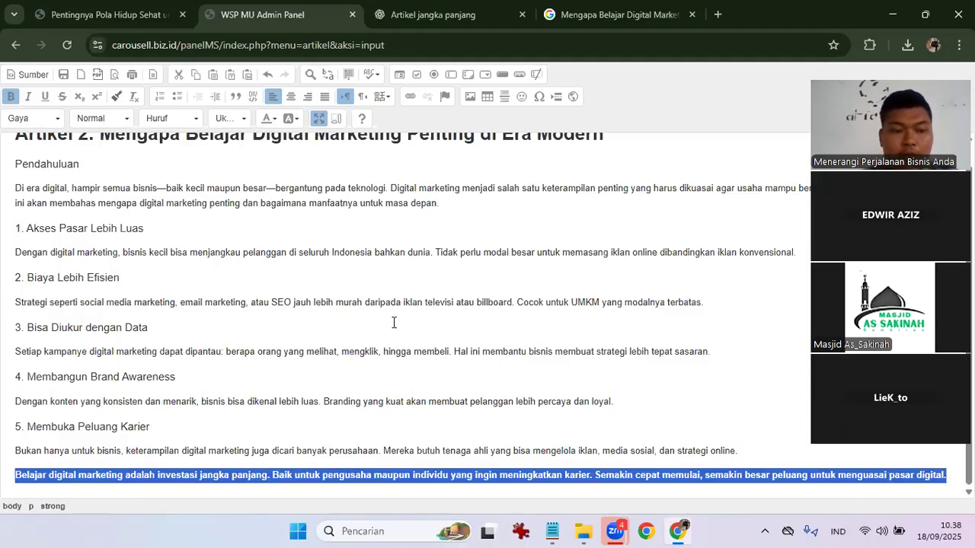
left_click(393, 323)
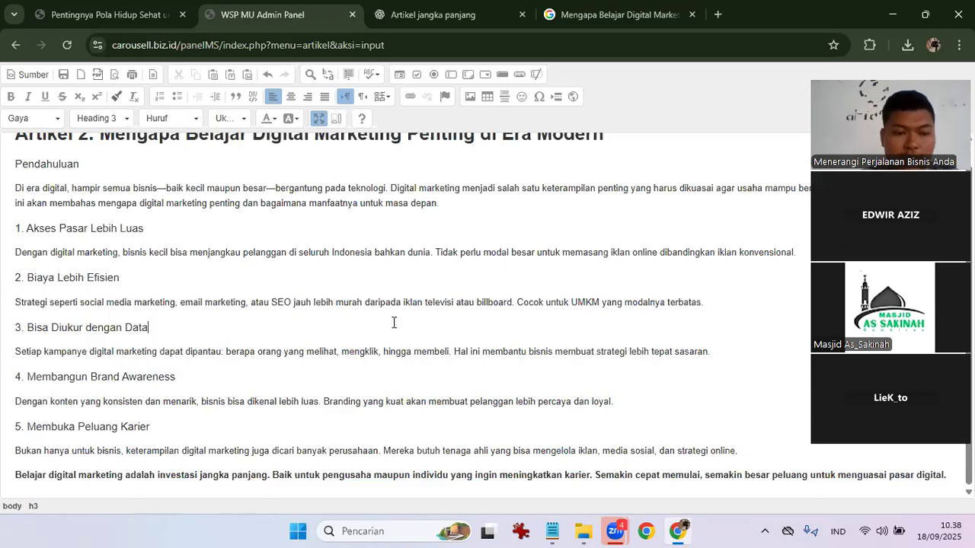
left_click(16, 473)
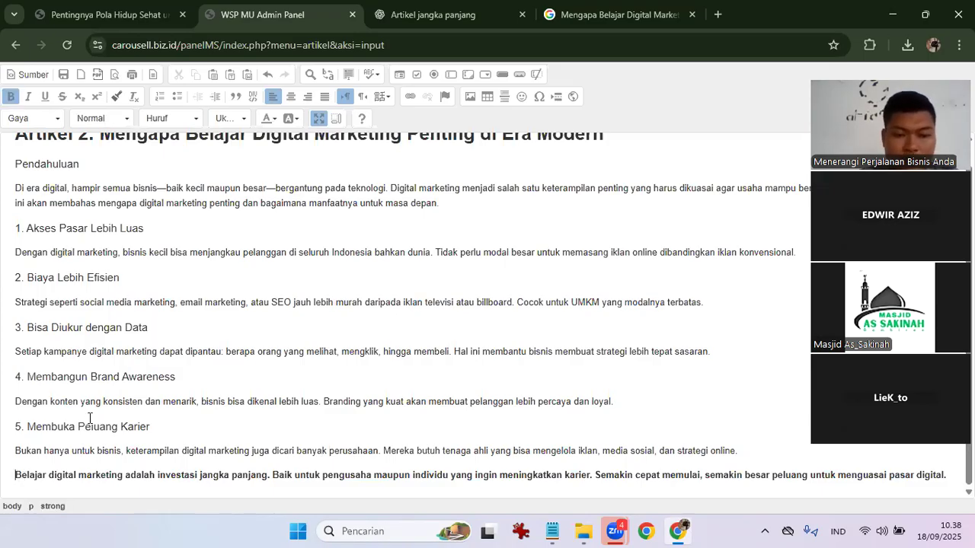
key("Return")
Remove the 'Artikel 2:' prefix from the title and link the title to carousell.biz.id.
left_click(90, 419)
scroll(90, 419, "up", 1)
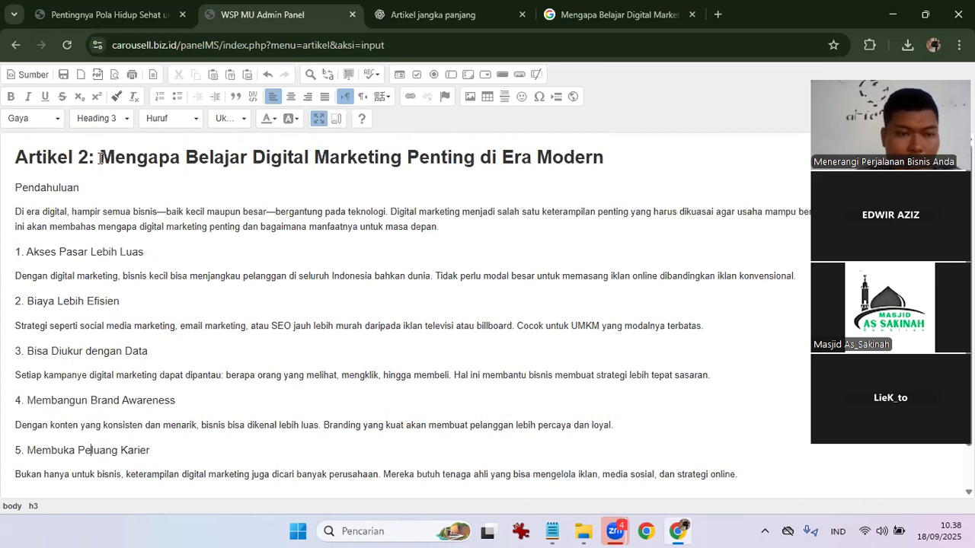
left_click_drag(100, 158, 8, 158)
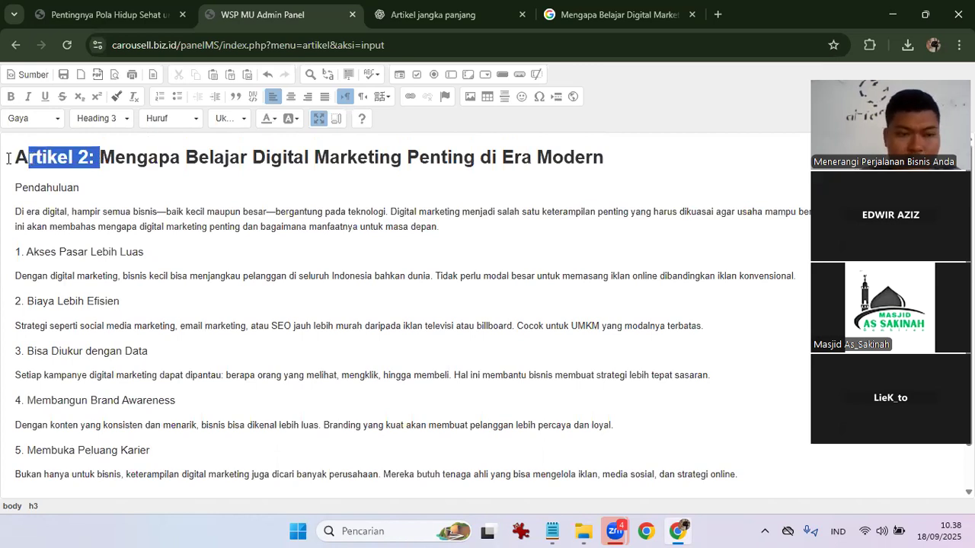
key("BackSpace")
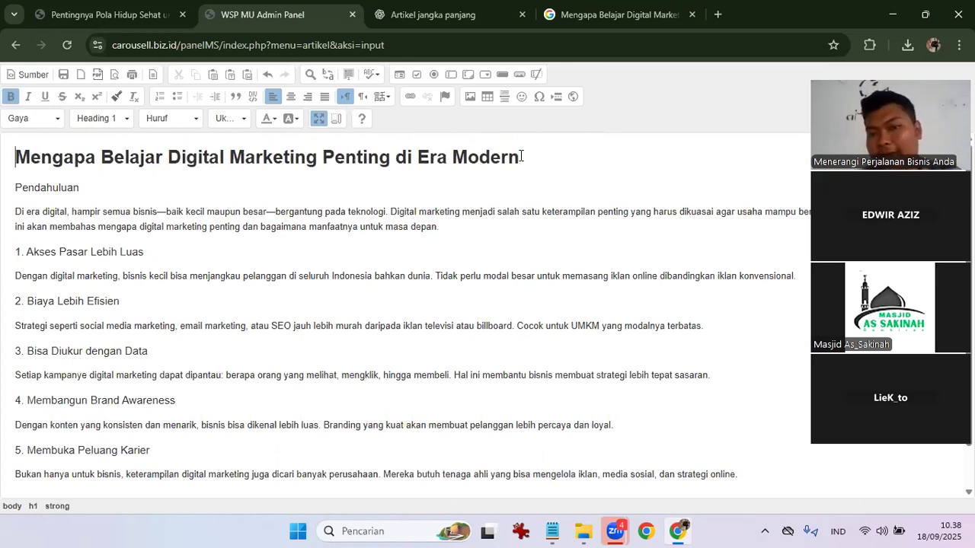
left_click_drag(16, 158, 521, 156)
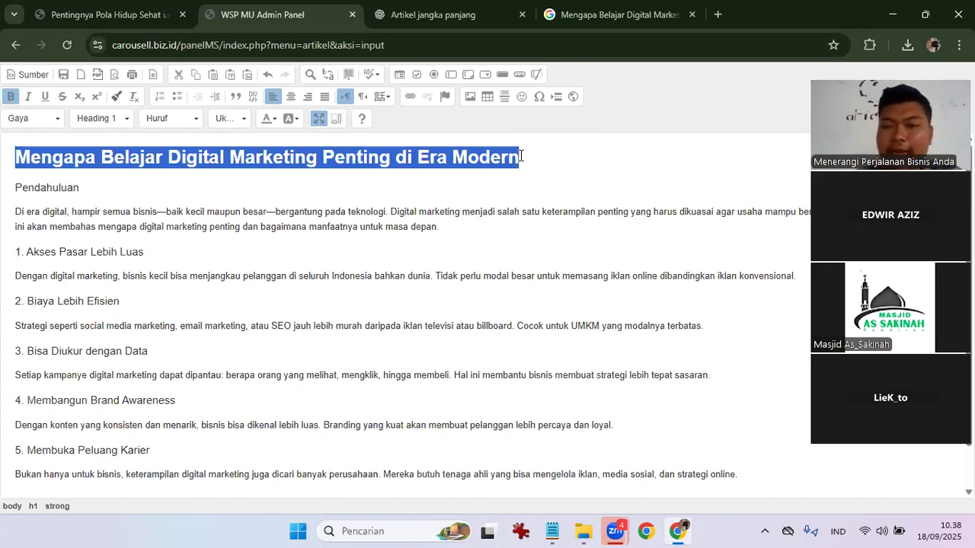
left_click(417, 98)
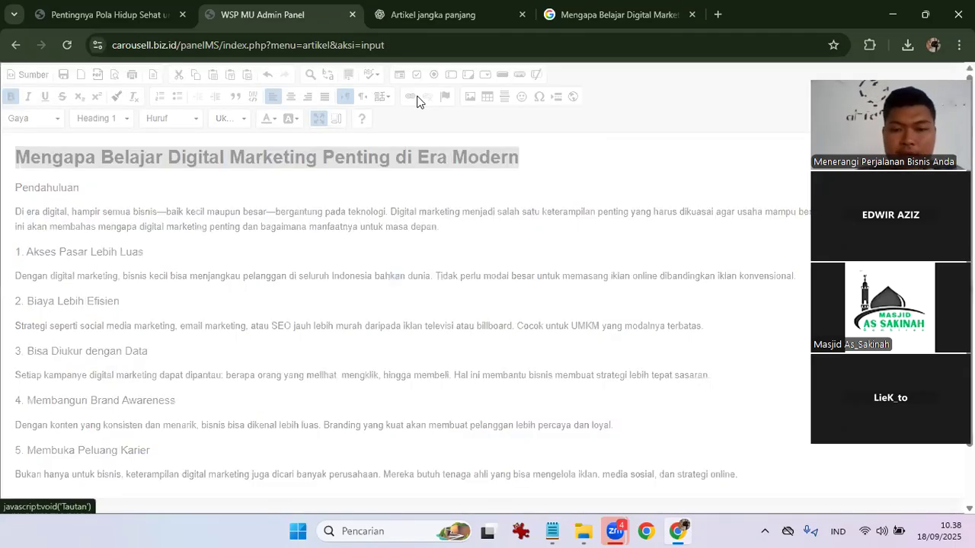
type("carousell.biz.id")
key("Return")
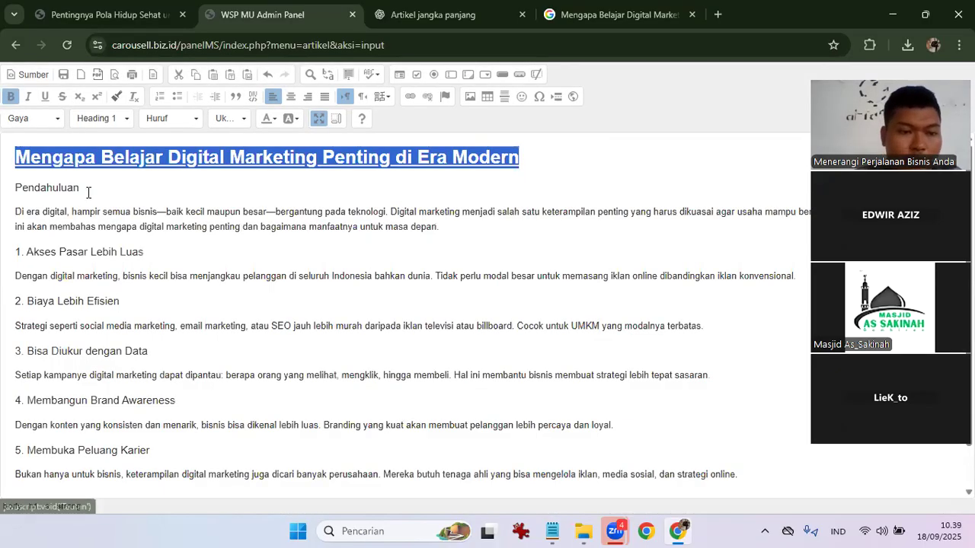
Delete the Pendahuluan heading, bold the introduction paragraph, and add an empty line after it.
left_click(81, 191)
left_click(14, 190, "shift")
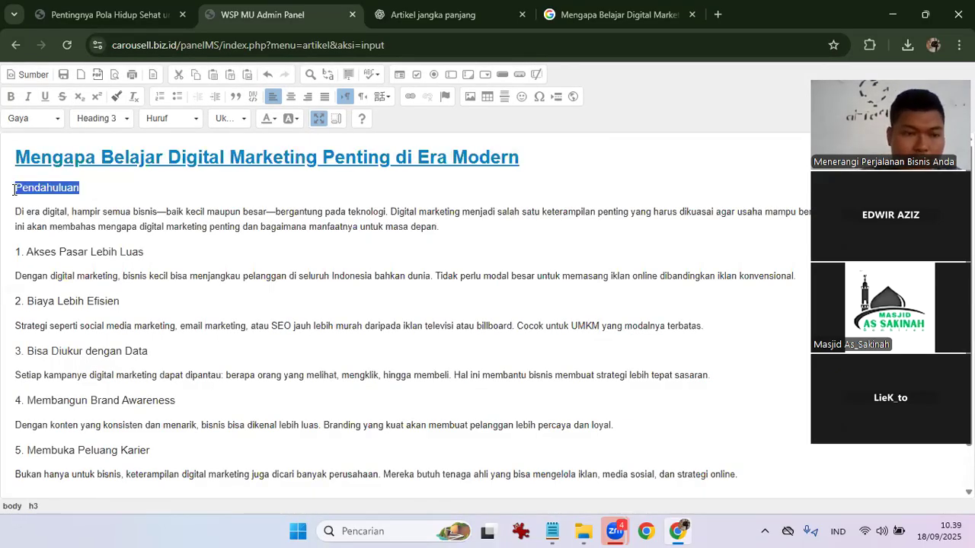
key("BackSpace")
key("BackSpace")
left_click(14, 190)
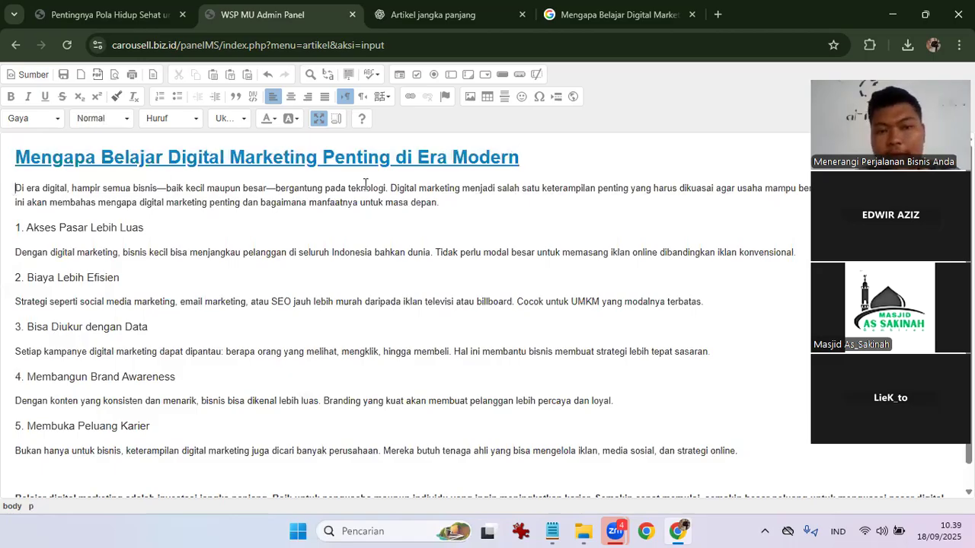
left_click(440, 204, "shift")
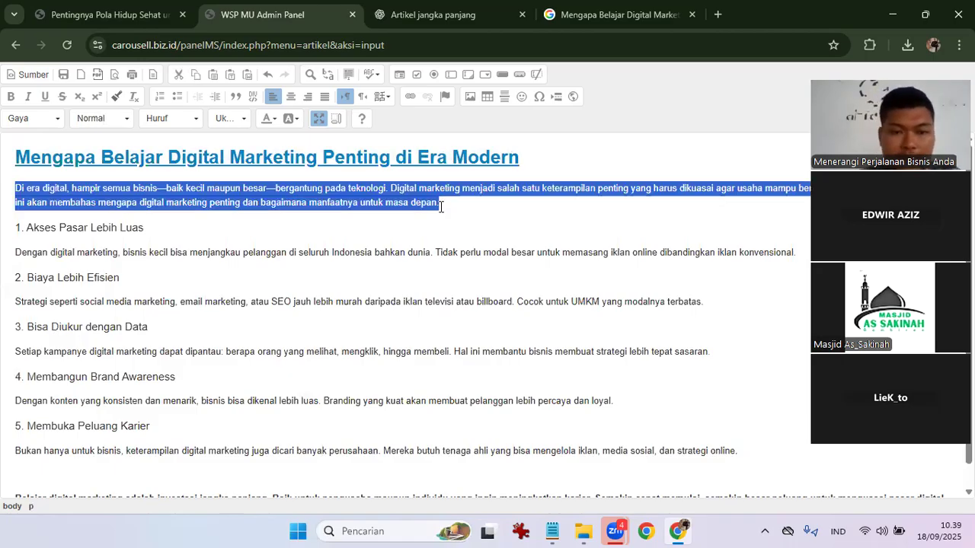
key("ctrl+b")
left_click(568, 203)
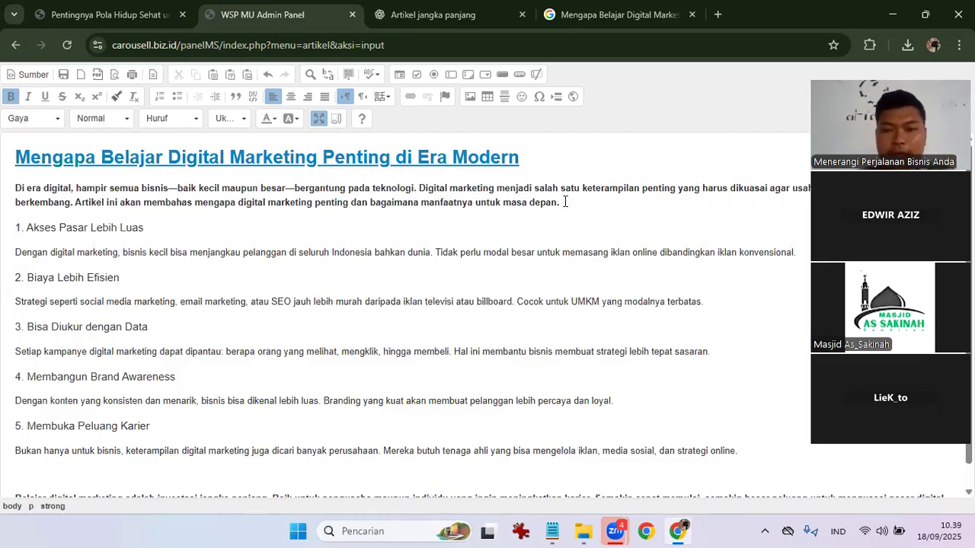
key("Return")
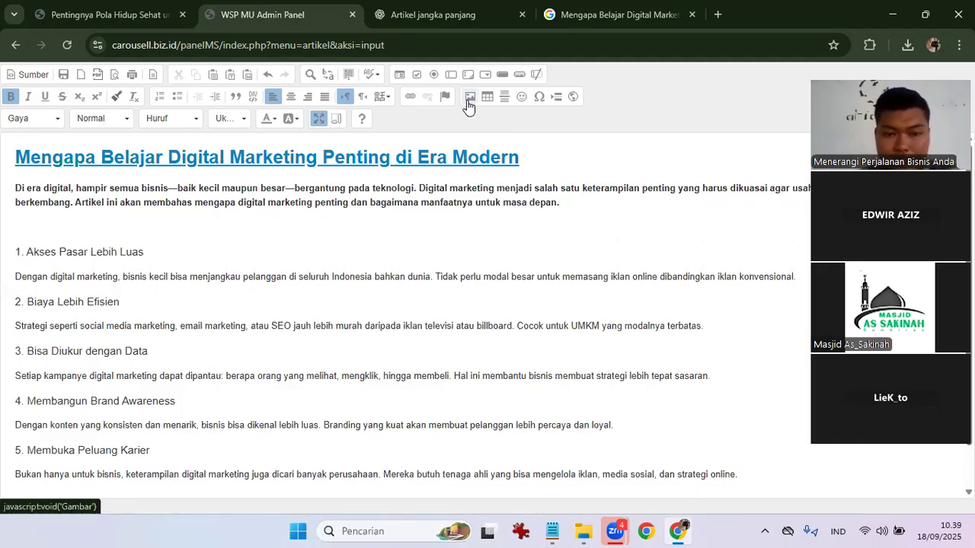
Paste the copied image address into the image dialog's URL field and load its preview.
left_click(470, 98)
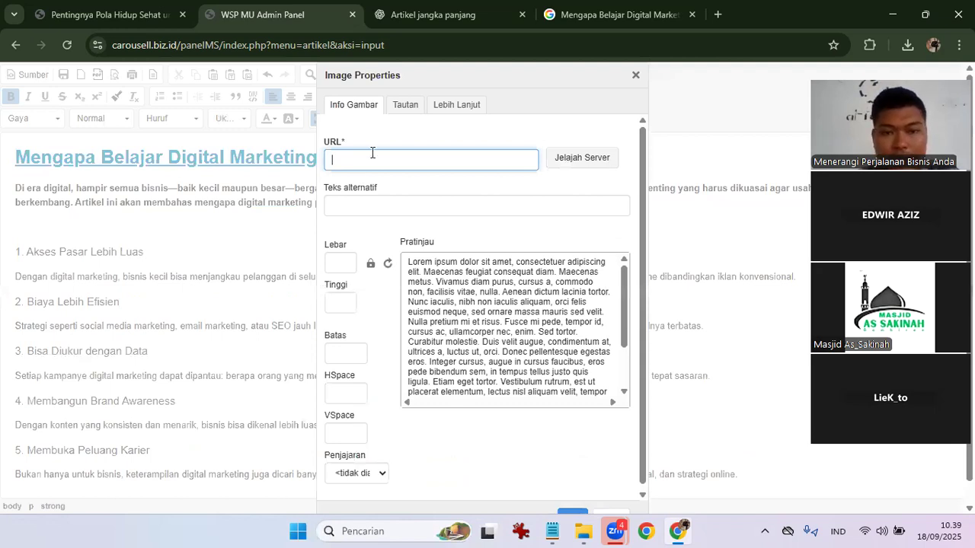
left_click(407, 7)
key("ctrl+shift+Tab")
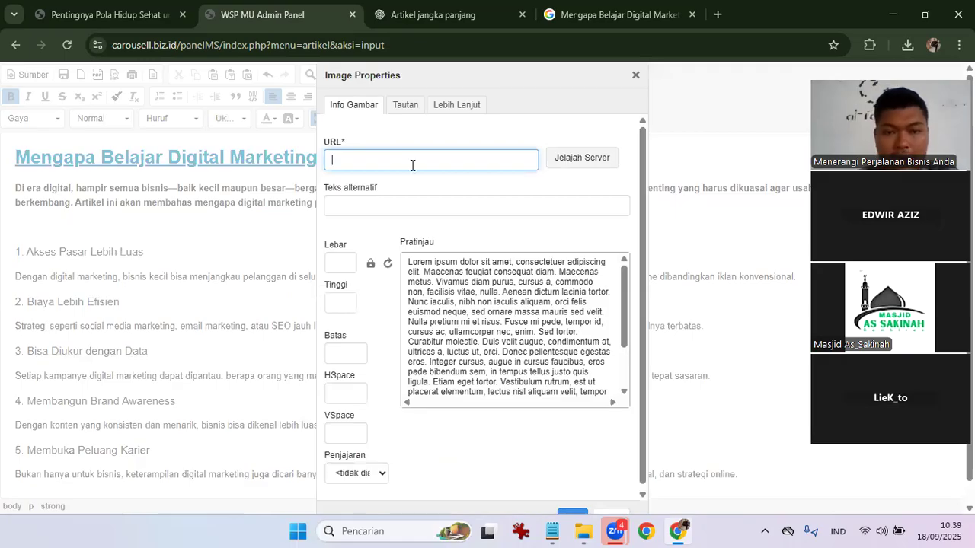
type("https://carousell.biz.id/uploads/digital marketing.png")
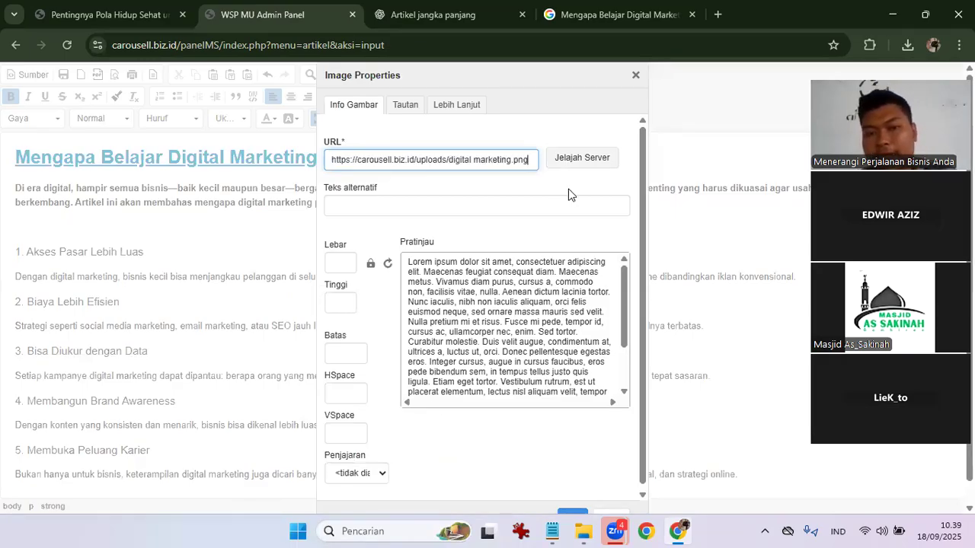
left_click(568, 195)
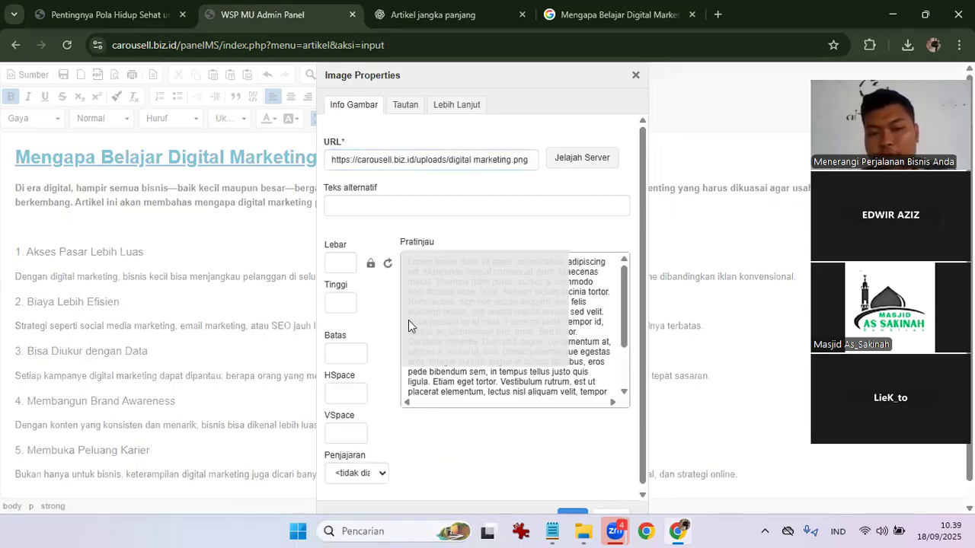
Change the image width from 1200 to 400.
double_click(335, 262)
type("400")
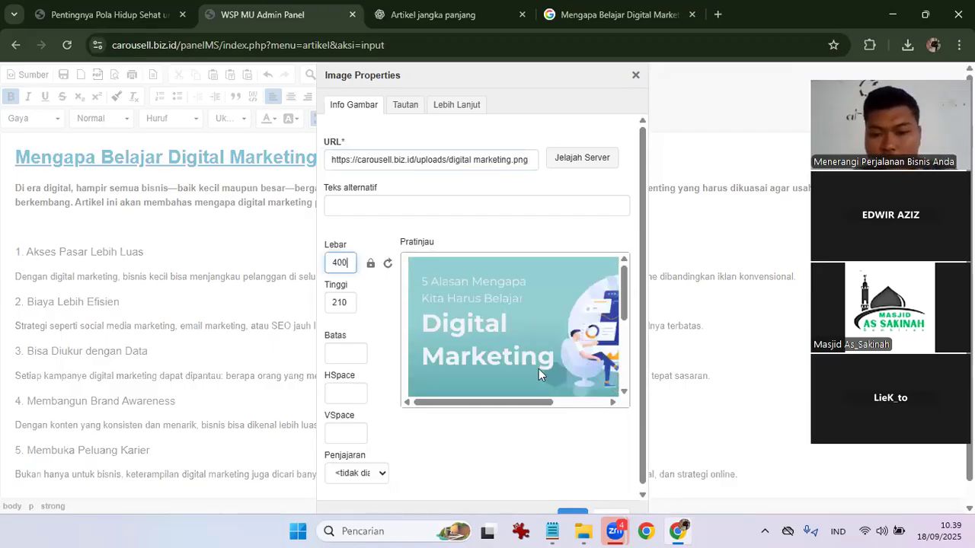
scroll(538, 369, "right", 3)
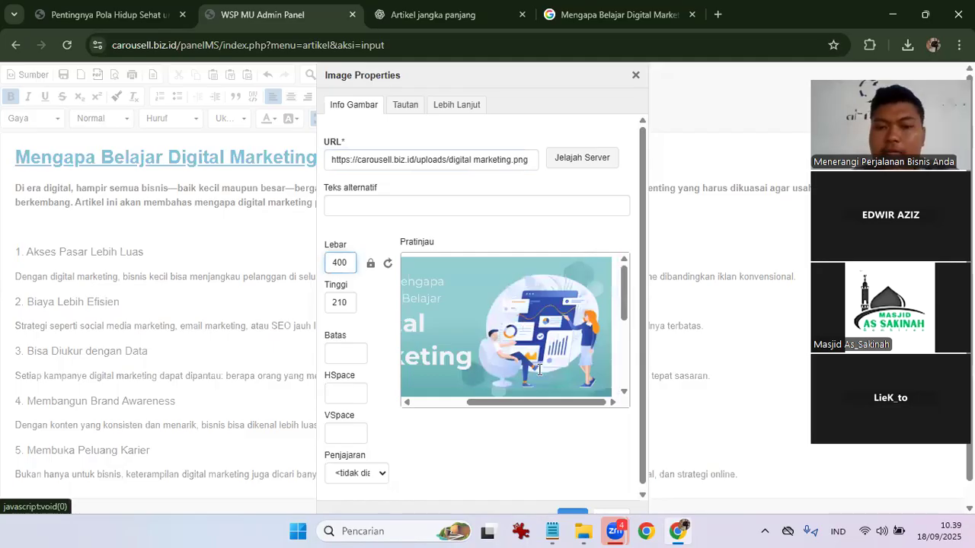
scroll(538, 368, "right", 3)
scroll(538, 369, "left", 6)
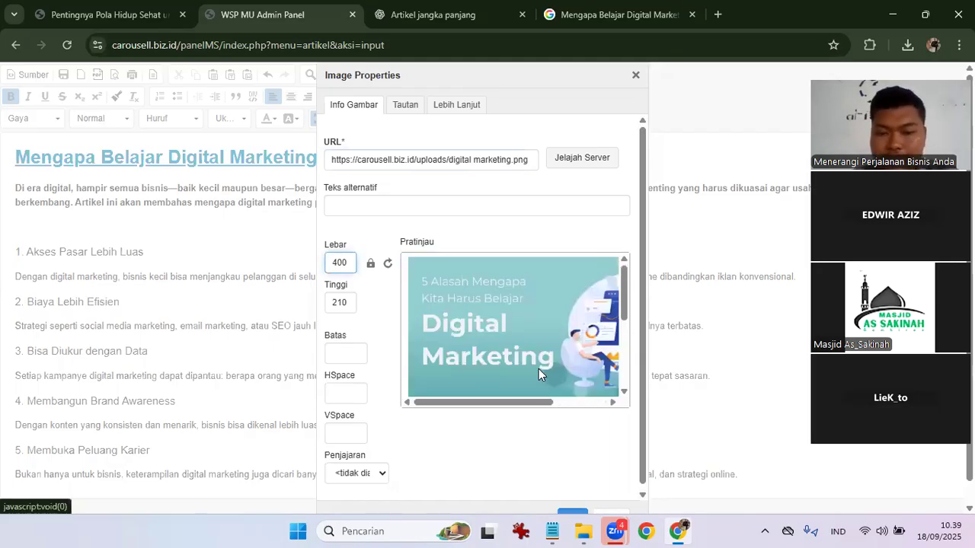
left_click(573, 448)
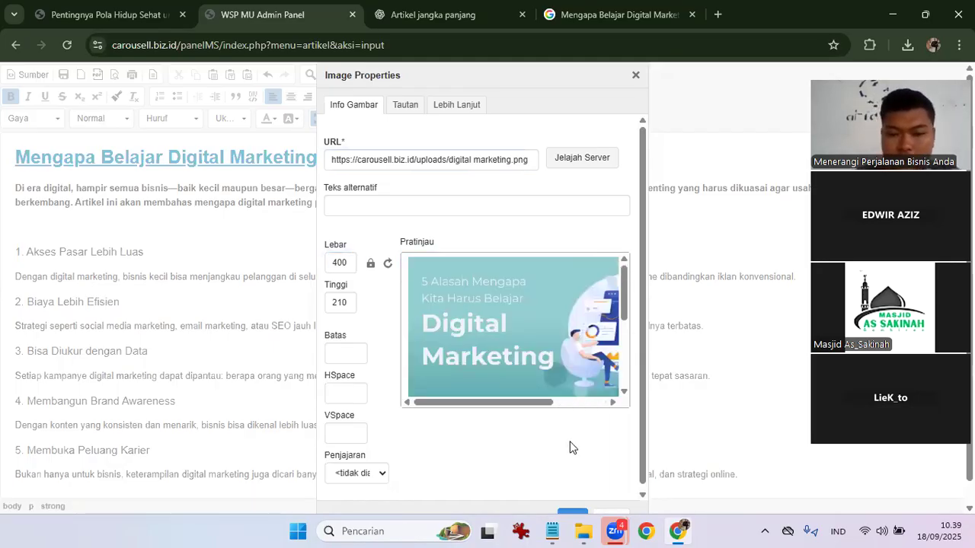
Insert the 400-wide image into the article and restore the page zoom to 100%.
key("ctrl+minus")
key("ctrl+minus")
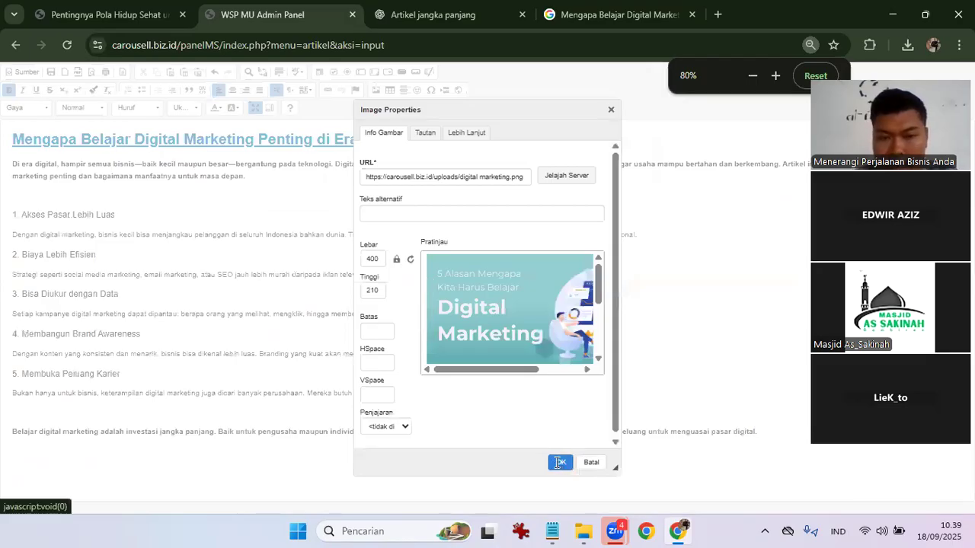
left_click(558, 462)
key("ctrl+plus")
key("ctrl+plus")
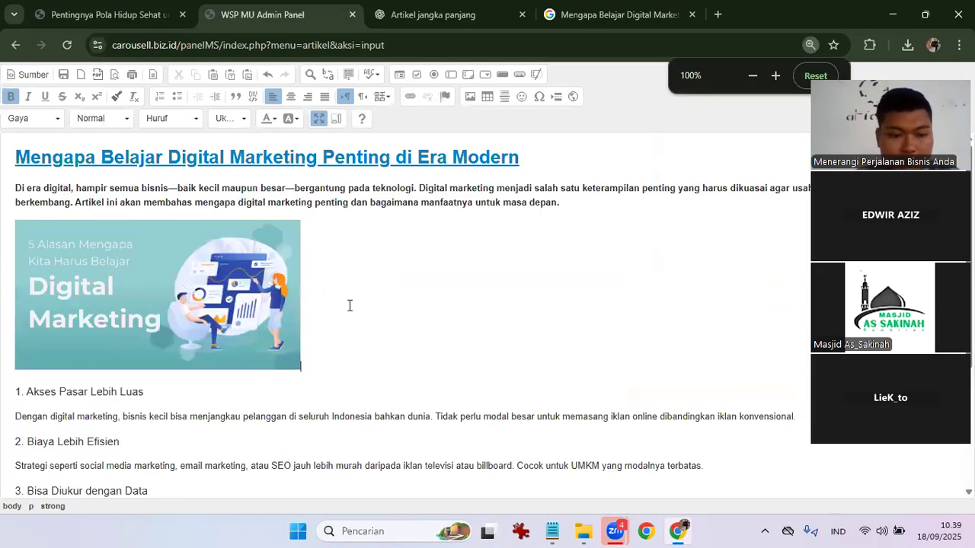
scroll(350, 306, "down", 3)
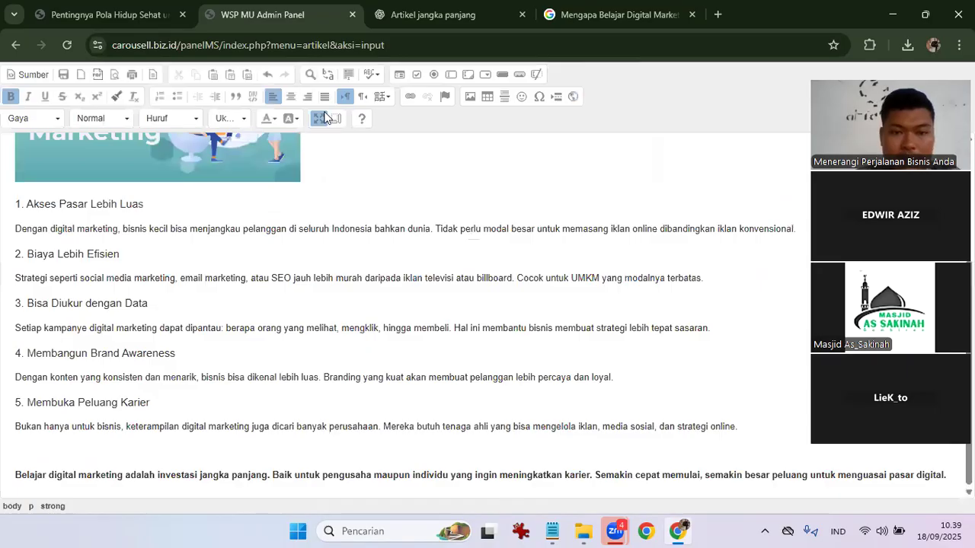
left_click(325, 114)
Return the editor to normal size and submit the article.
left_click(325, 117)
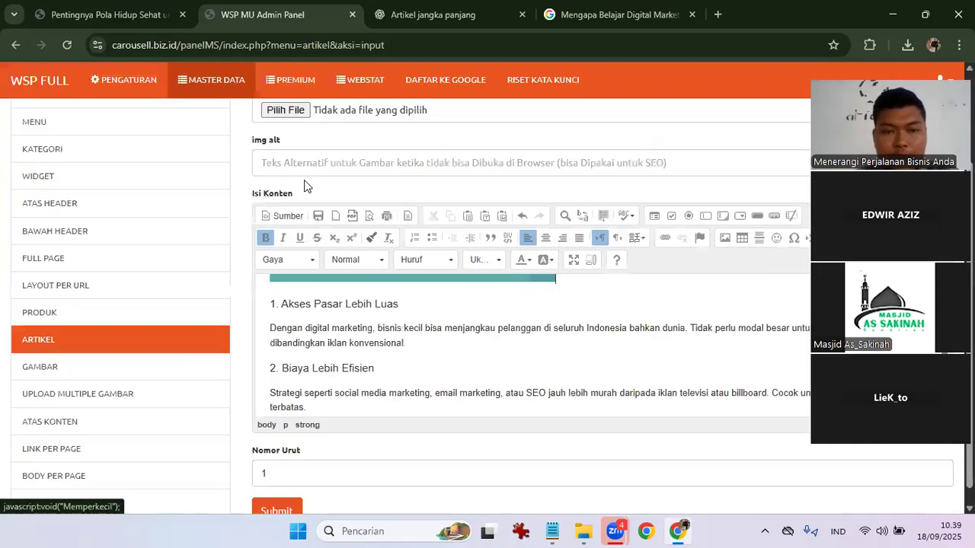
scroll(310, 320, "down", 5)
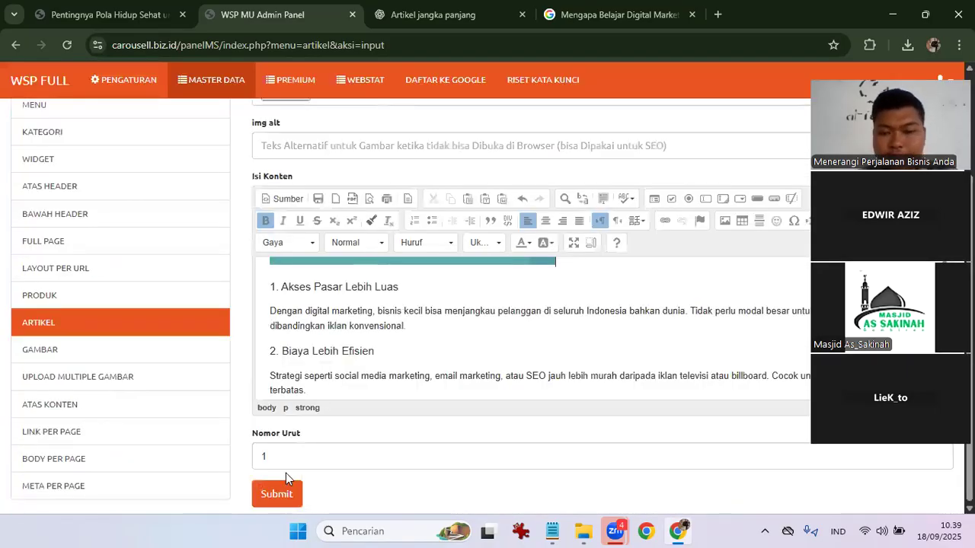
left_click(286, 483)
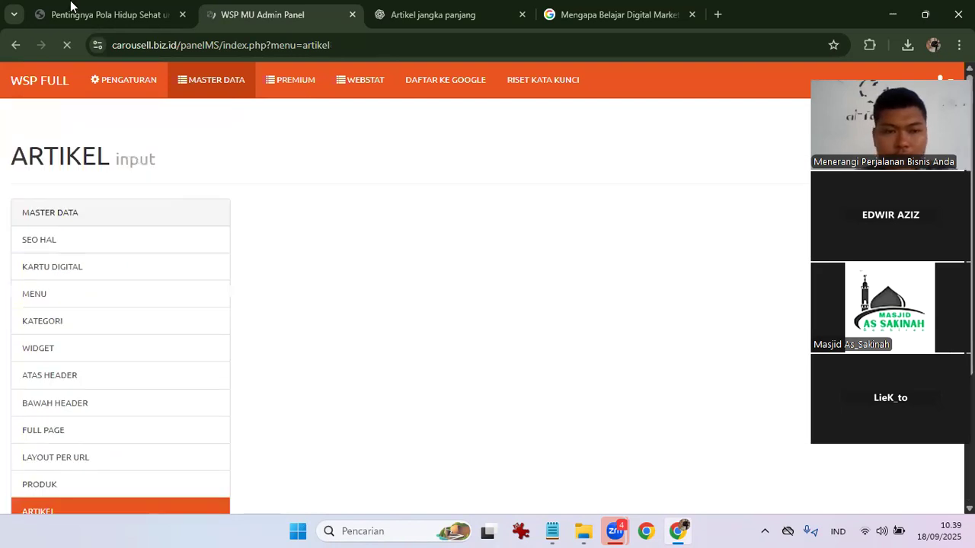
Reload the public carousell.biz.id article list and open the Mengapa Belajar Digital Marketing article.
left_click(70, 9)
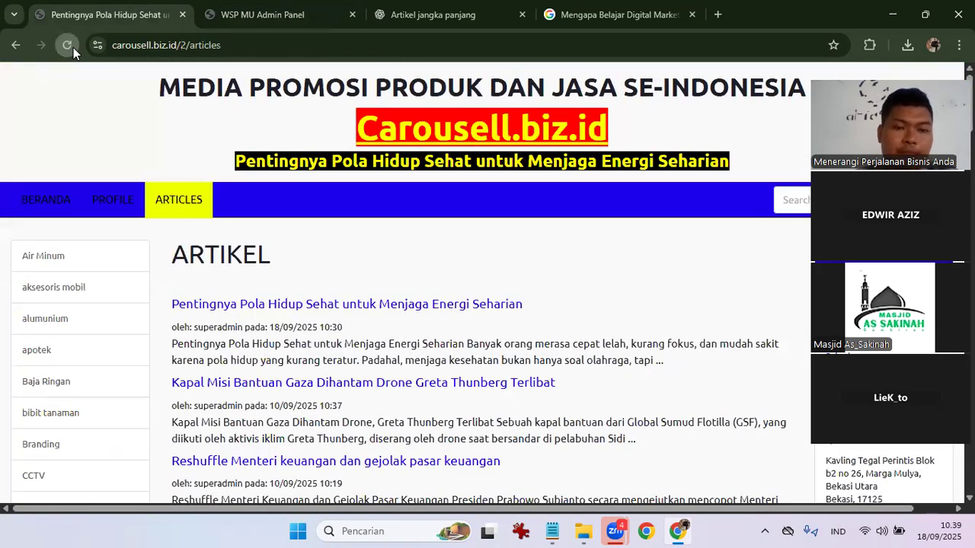
left_click(74, 47)
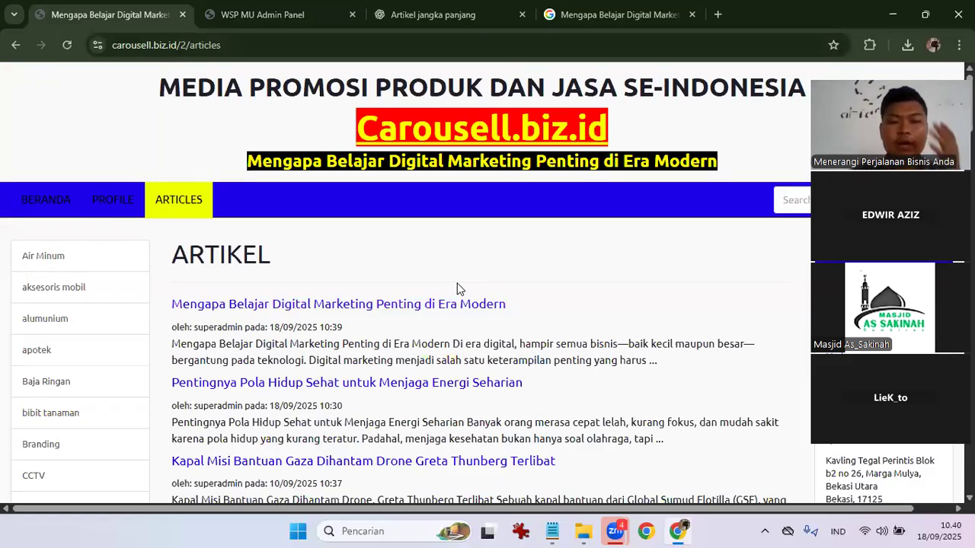
left_click(324, 6)
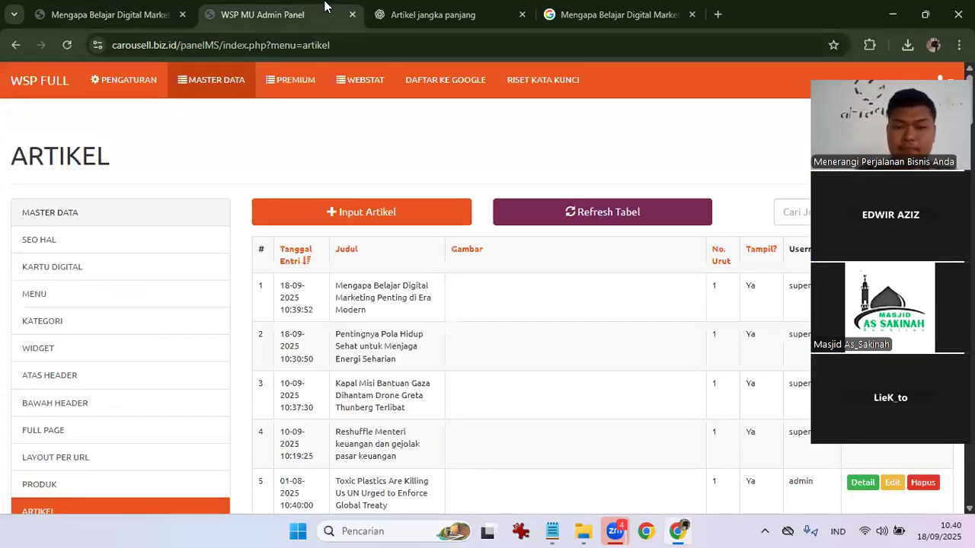
left_click(159, 7)
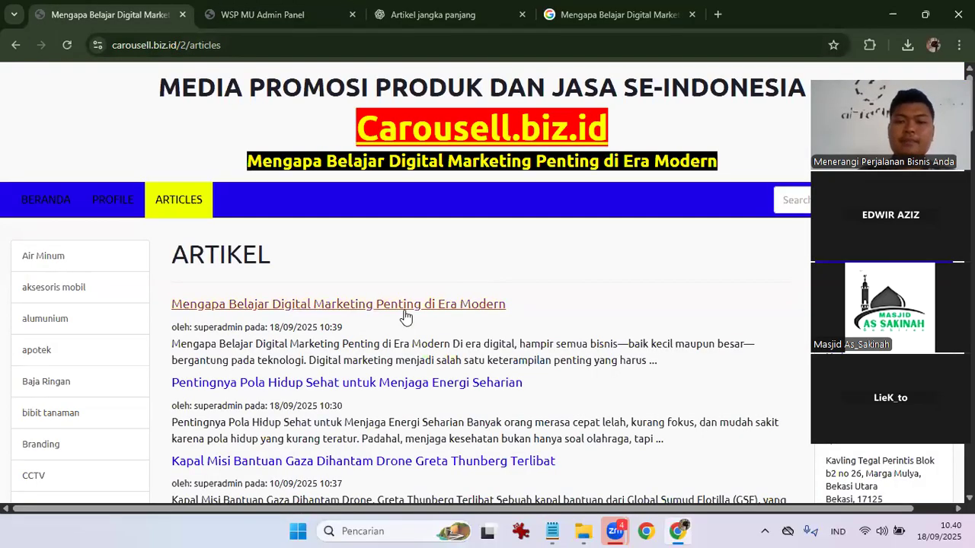
left_click(405, 309)
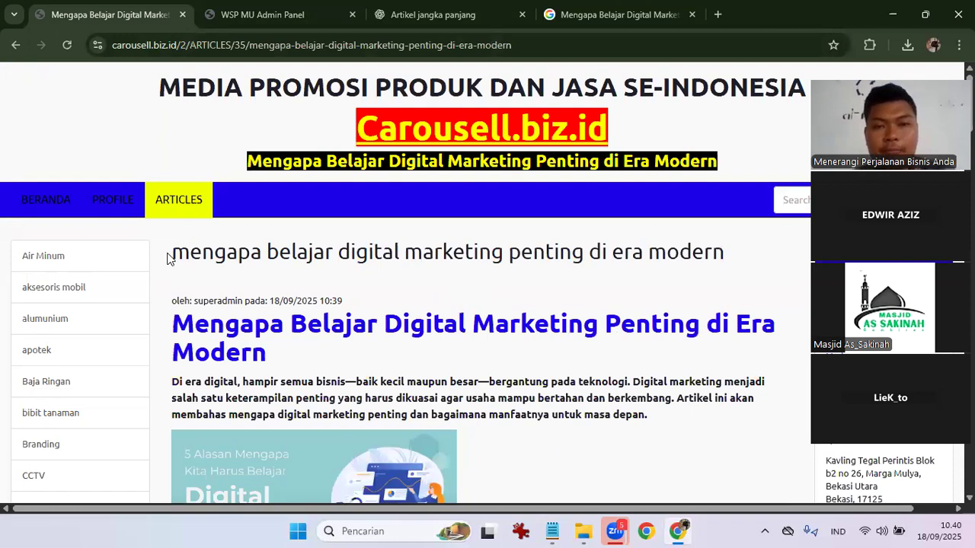
scroll(169, 259, "down", 1)
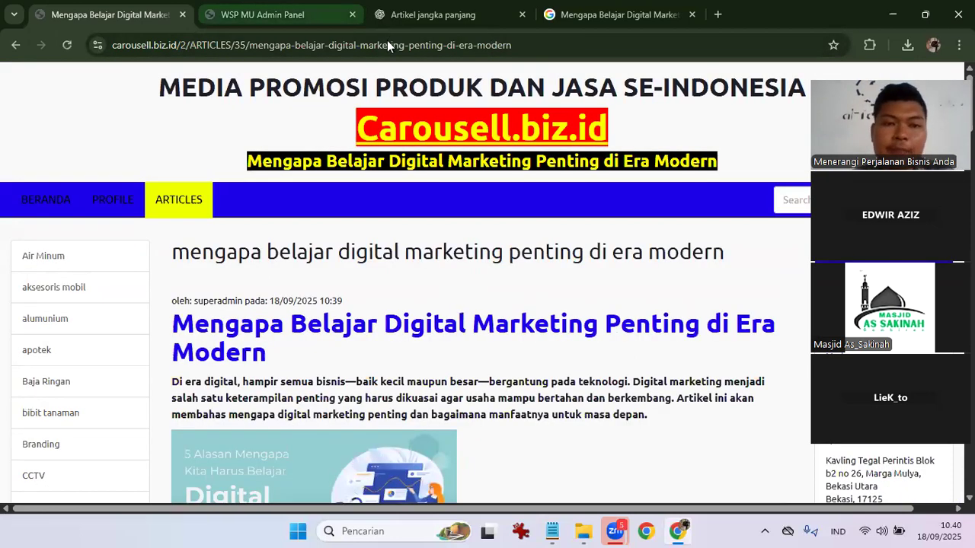
left_click(387, 45)
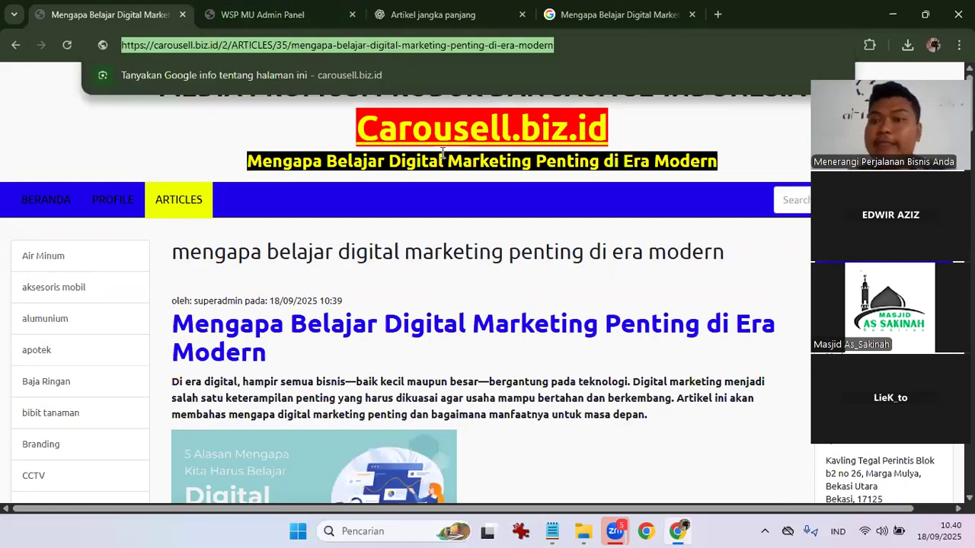
left_click(488, 258)
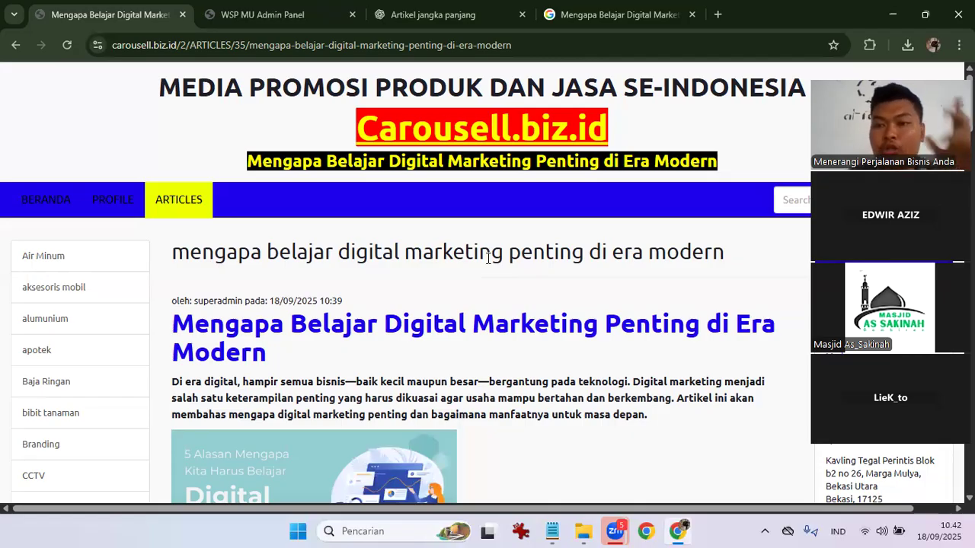
Google site:carousell.biz.id in a new tab, correcting the misspelled domain, then return to the admin panel.
left_click(724, 15)
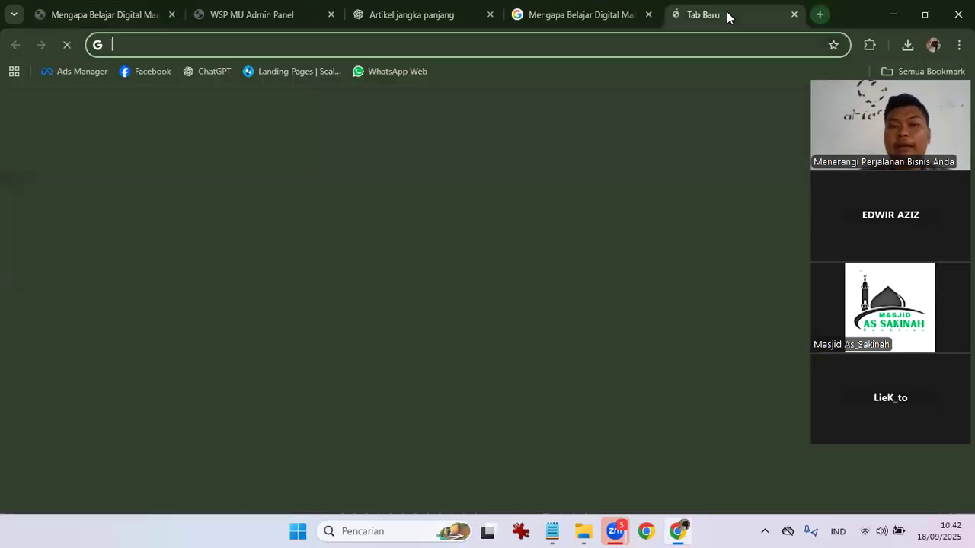
type("site:")
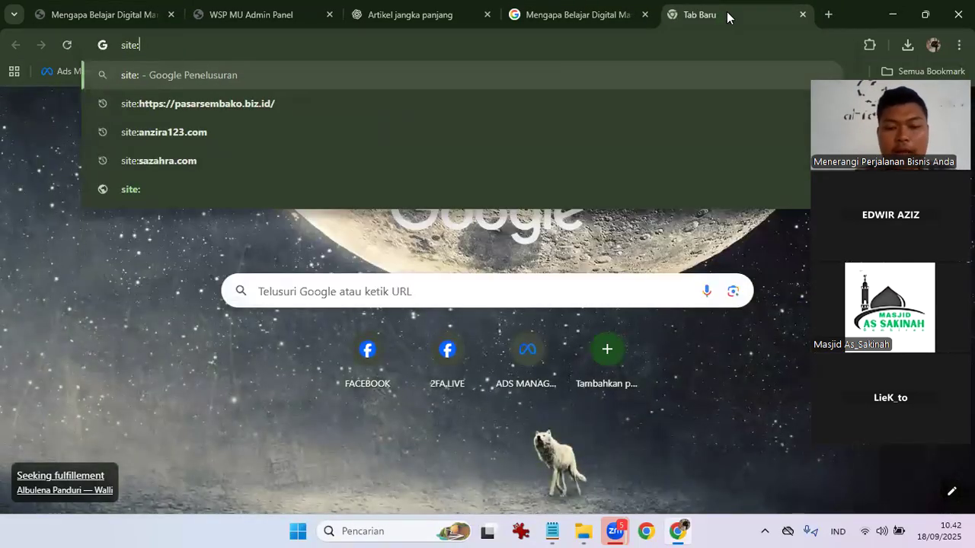
type("coure")
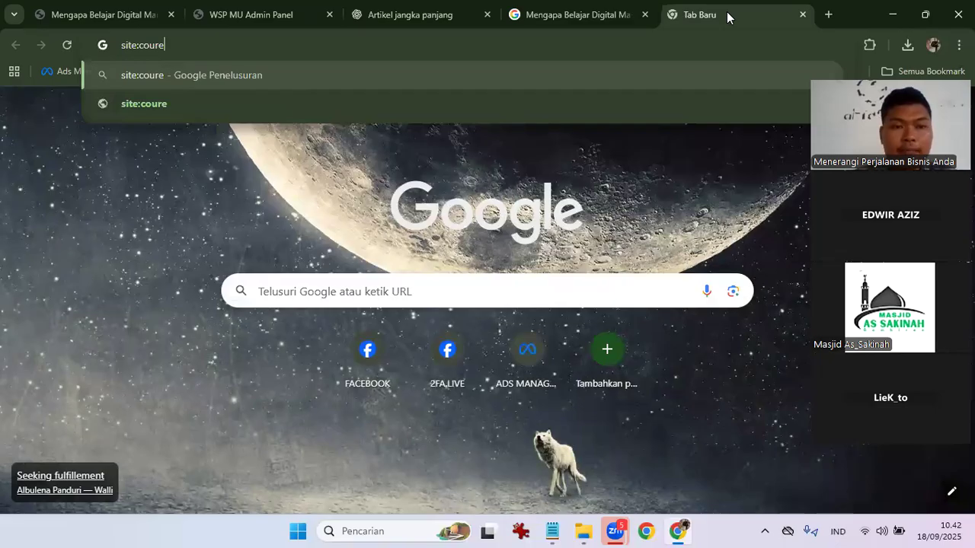
type("sell.biz.id")
key("Return")
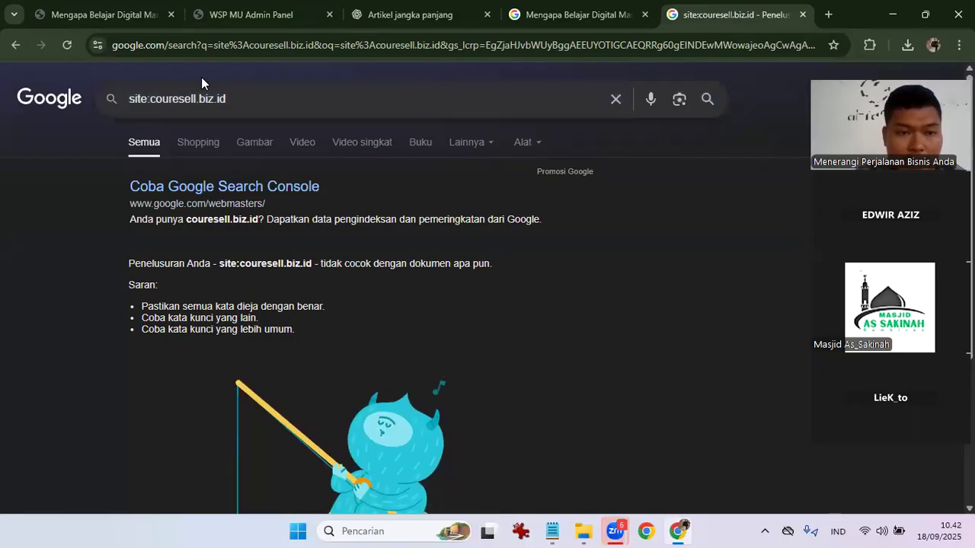
key("BackSpace")
key("BackSpace")
key("BackSpace")
key("BackSpace")
type("arou")
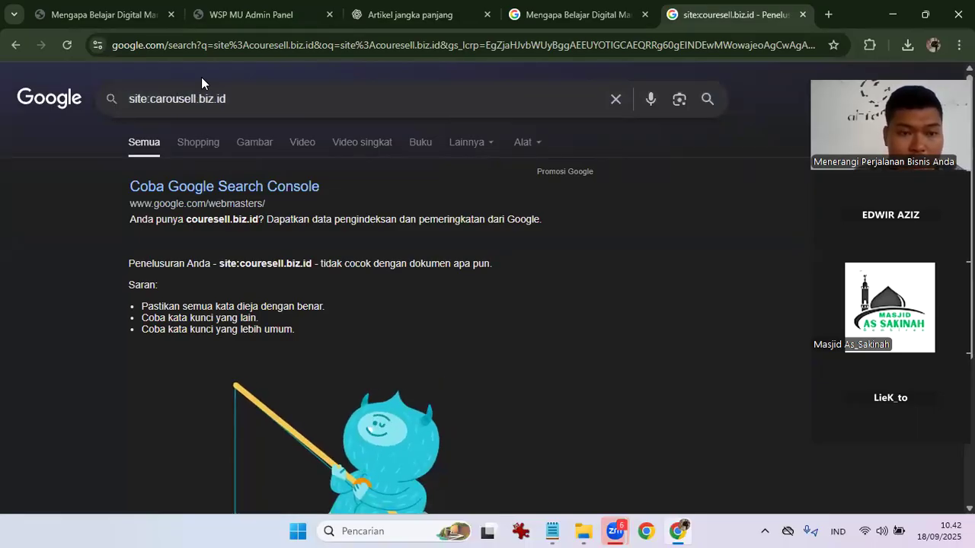
key("Return")
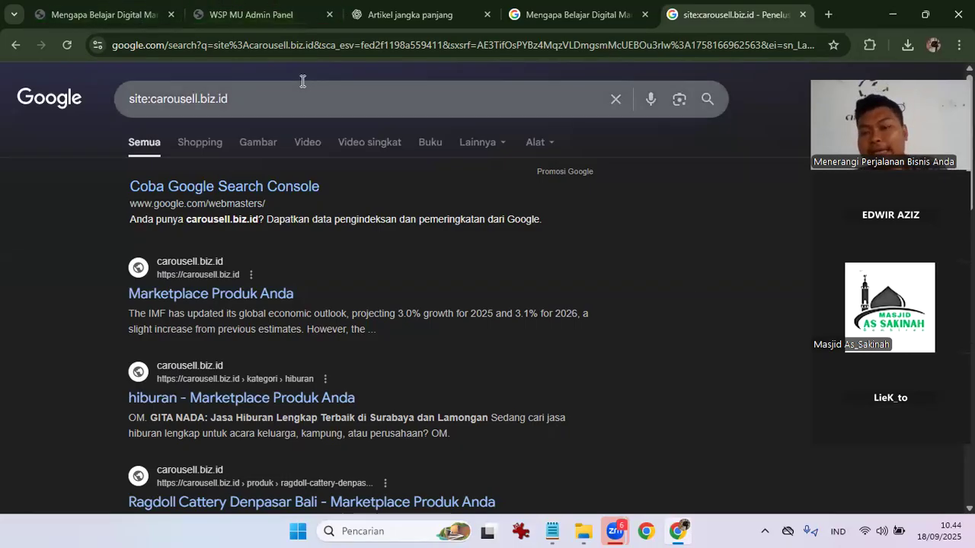
left_click(252, 9)
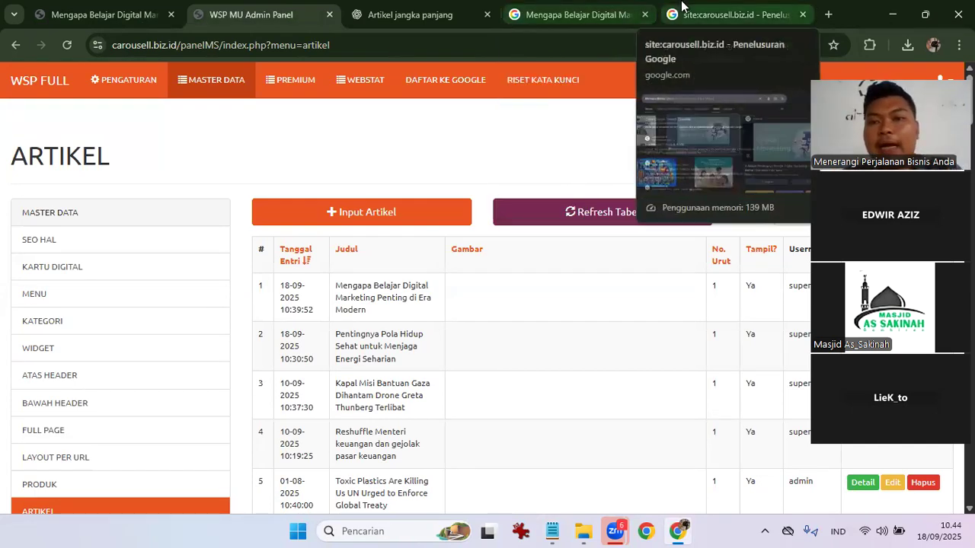
Switch back to the Google results for site:carousell.biz.id.
left_click(681, 7)
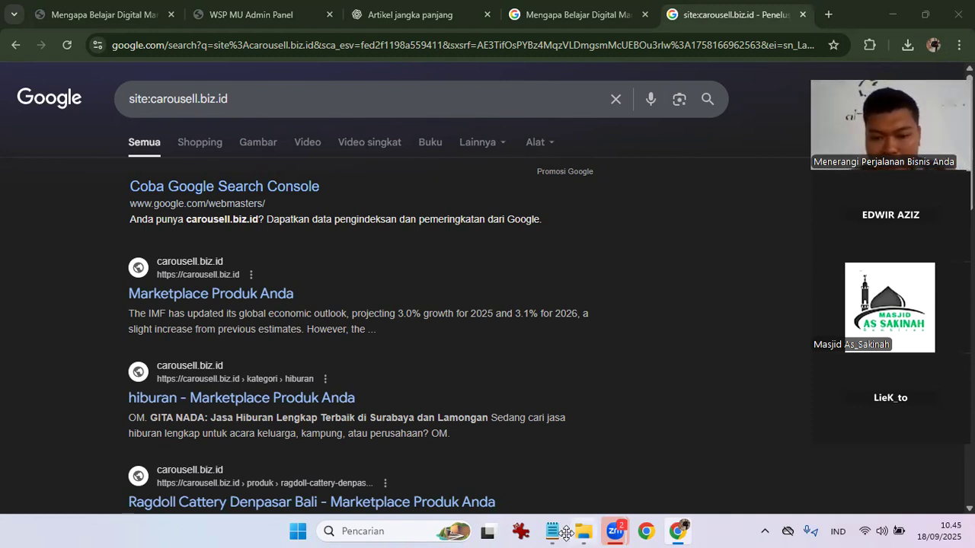
left_click(543, 532)
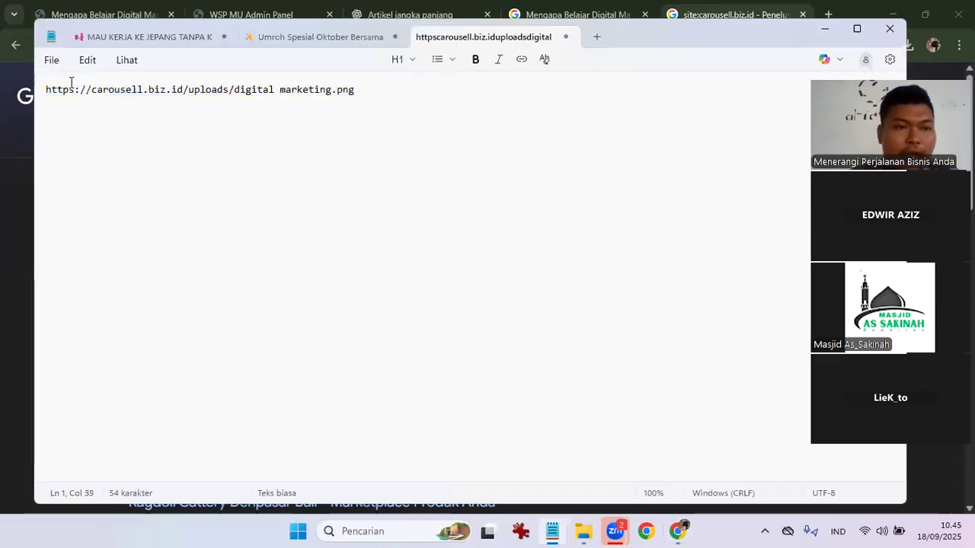
left_click(45, 89)
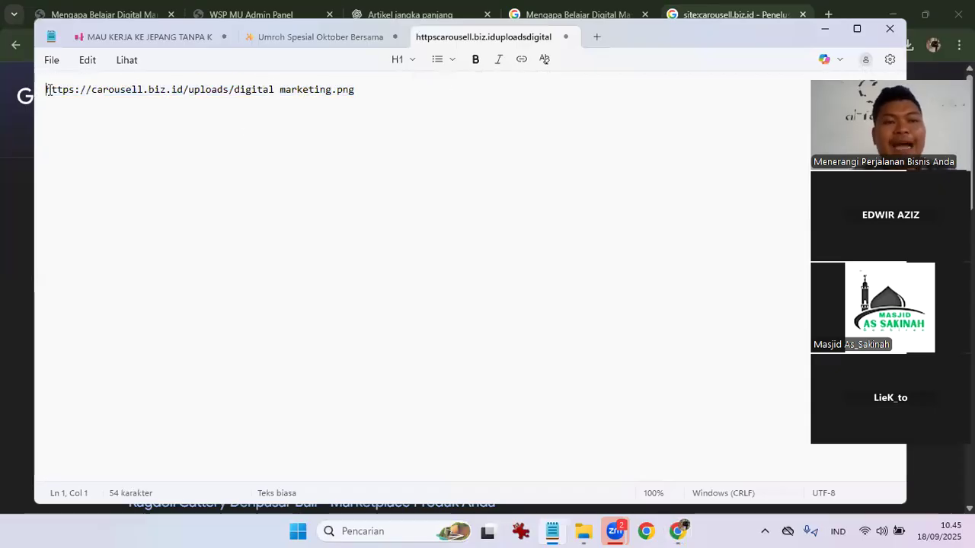
left_click(233, 89, "shift")
left_click_drag(228, 90, 231, 89)
key("shift+Right")
key("shift+Left")
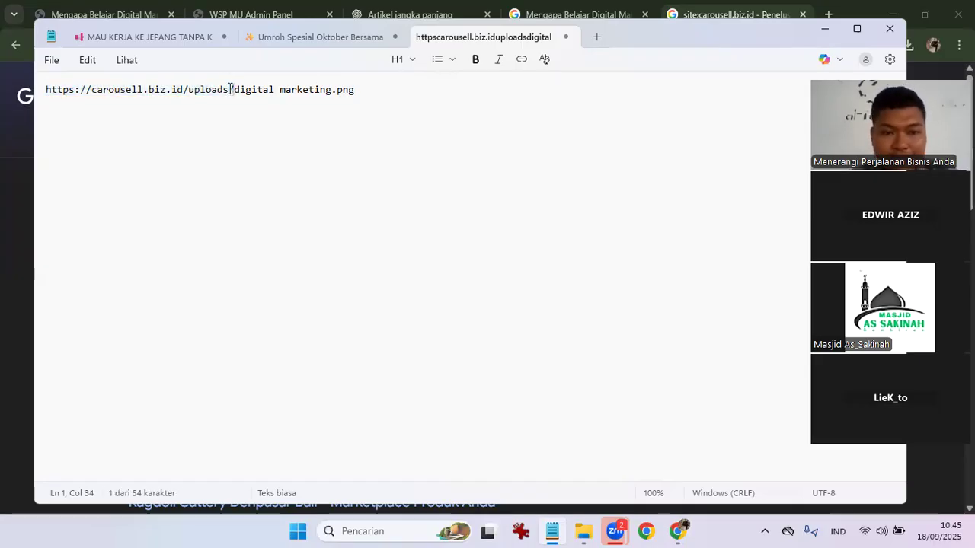
key("shift+Left")
key("shift+Left")
key("shift+Left")
key("shift+Left")
key("shift+Left")
key("shift+Left")
key("shift+Left")
key("shift+Left")
key("shift+Left")
key("shift+Left")
key("shift+Left")
key("shift+Left")
key("shift+Left")
key("shift+Left")
key("shift+Left")
key("shift+Left")
key("shift+Left")
key("shift+Left")
key("shift+Left")
key("shift+Left")
key("shift+Left")
key("shift+Left")
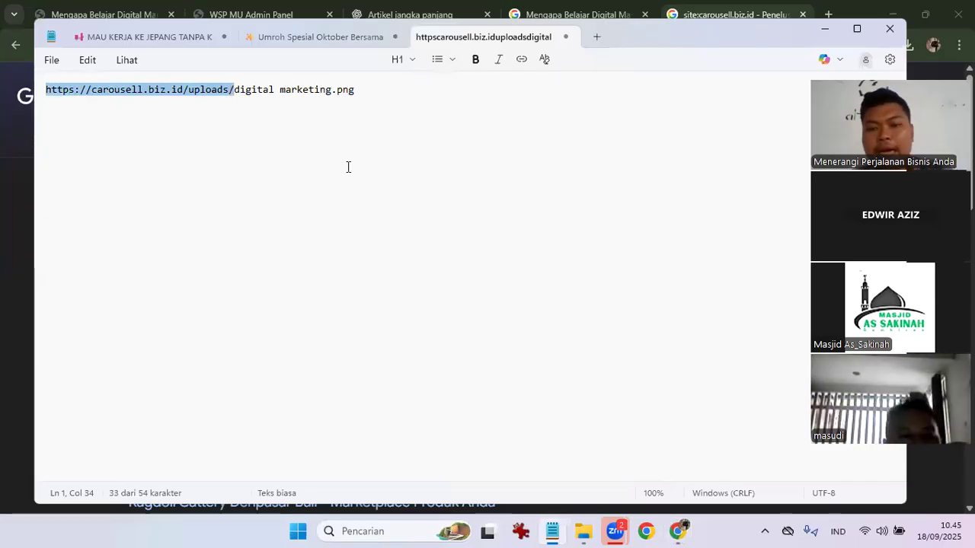
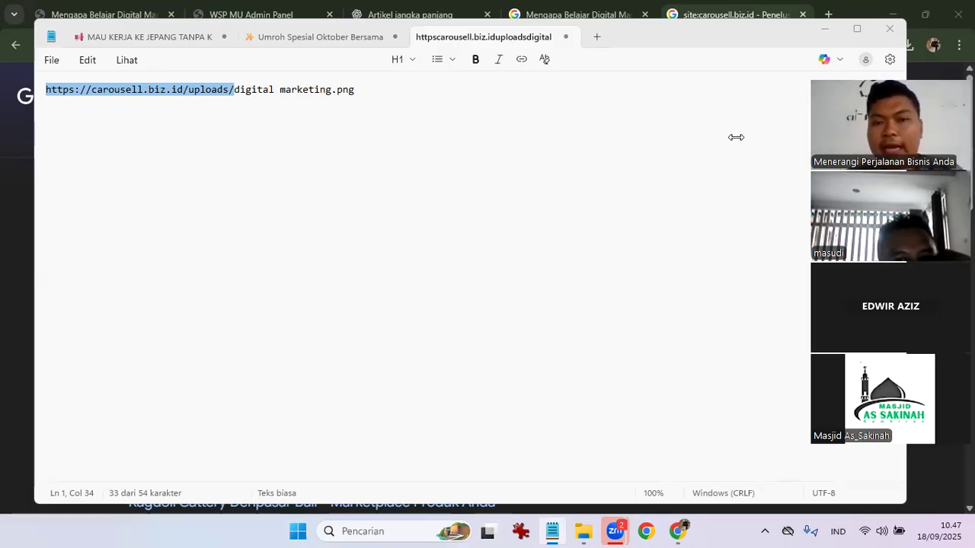
Erase the carousell.biz.id image URL from Notepad and start a fresh blank untitled note.
left_click(533, 102)
key("ctrl+a")
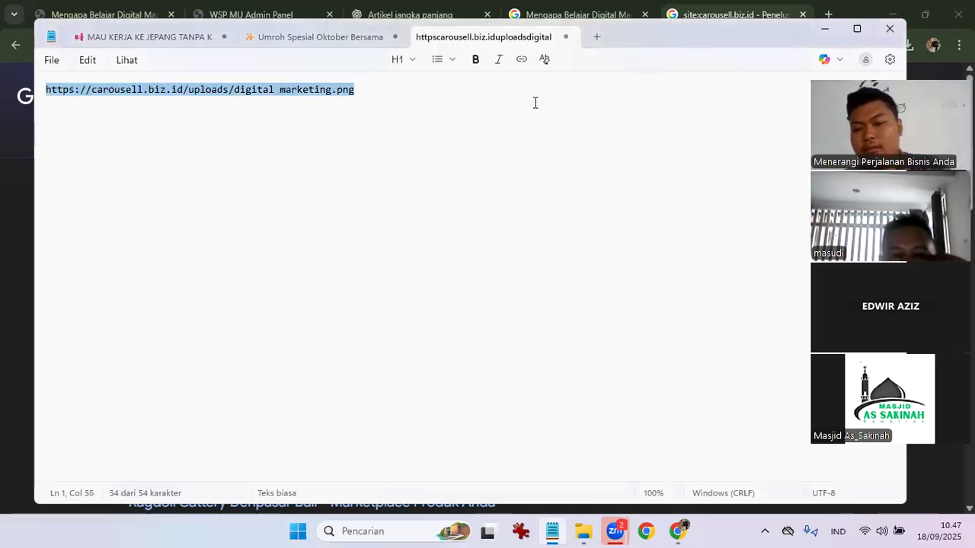
key("BackSpace")
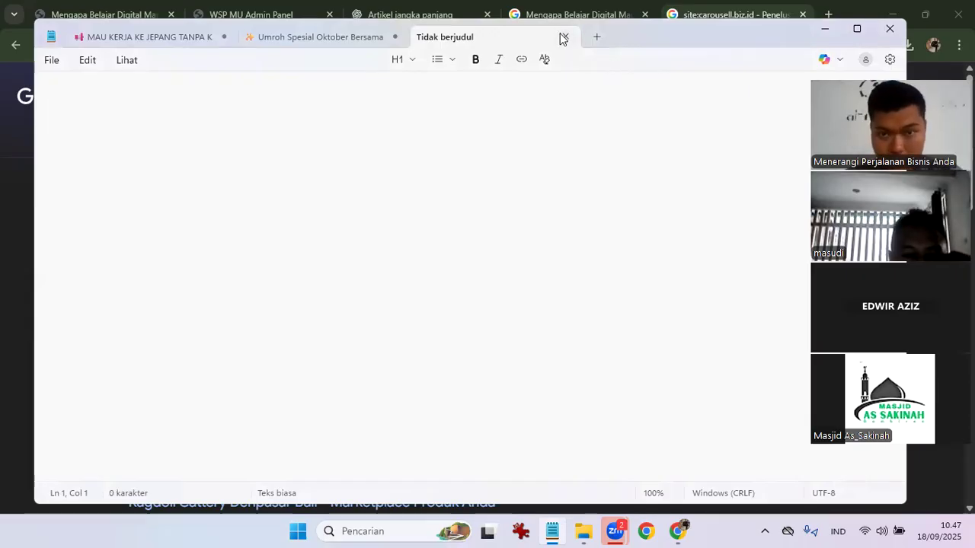
left_click(562, 36)
left_click(426, 37)
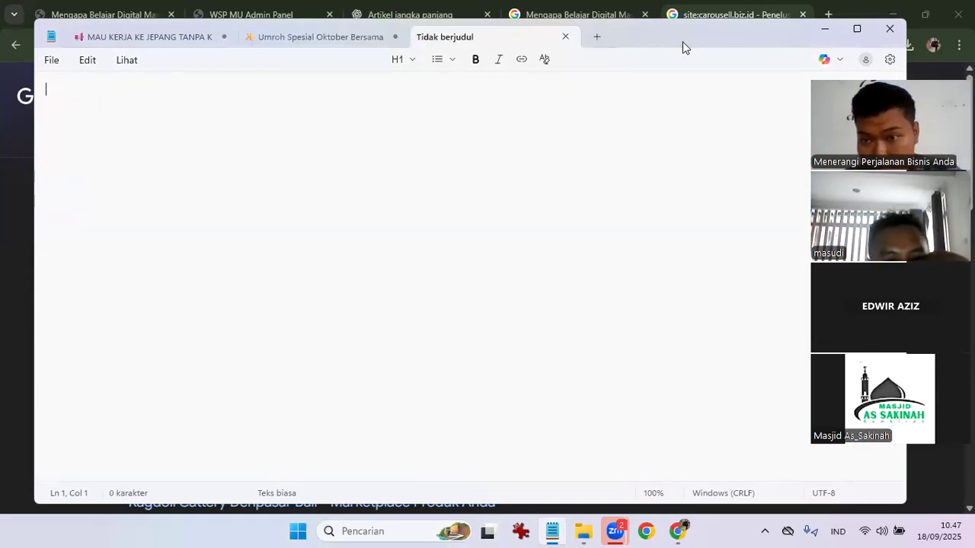
Hide Notepad and bring up the 'Artikel jangka panjang' ChatGPT chat with its digital marketing article.
left_click(824, 31)
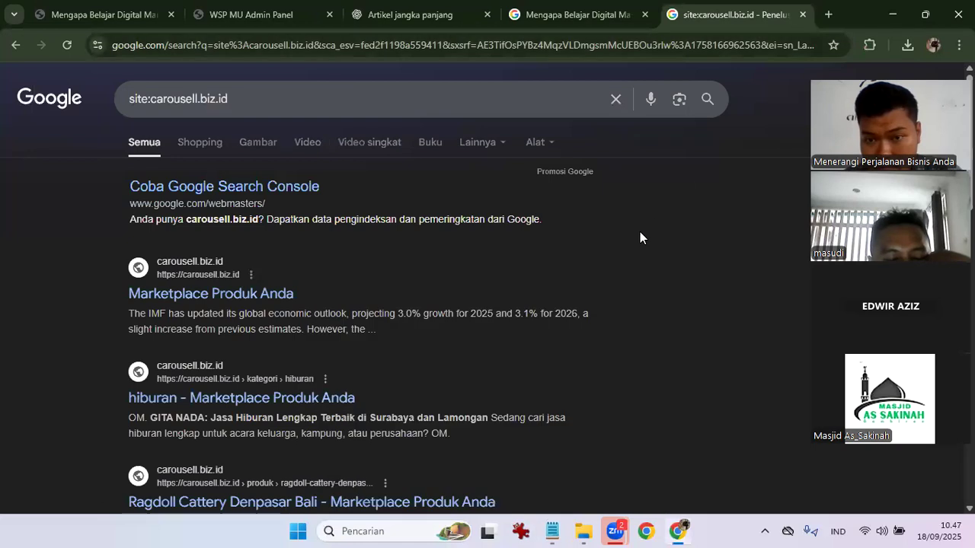
left_click(575, 13)
left_click(447, 6)
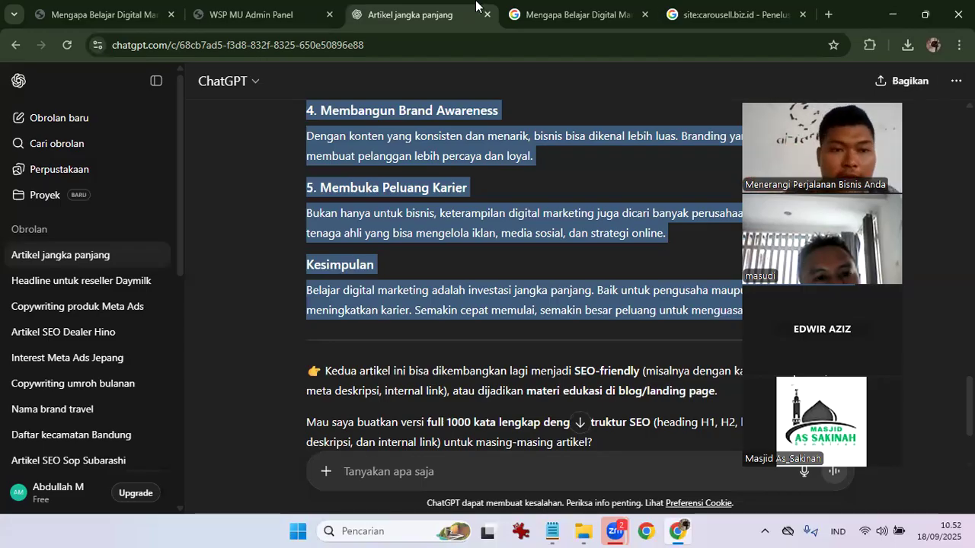
From the carousell.biz.id home page, open and scroll the 'Harga Mobil Hino Truk Terbaru Di Banjarmasin Utara' product.
left_click(114, 15)
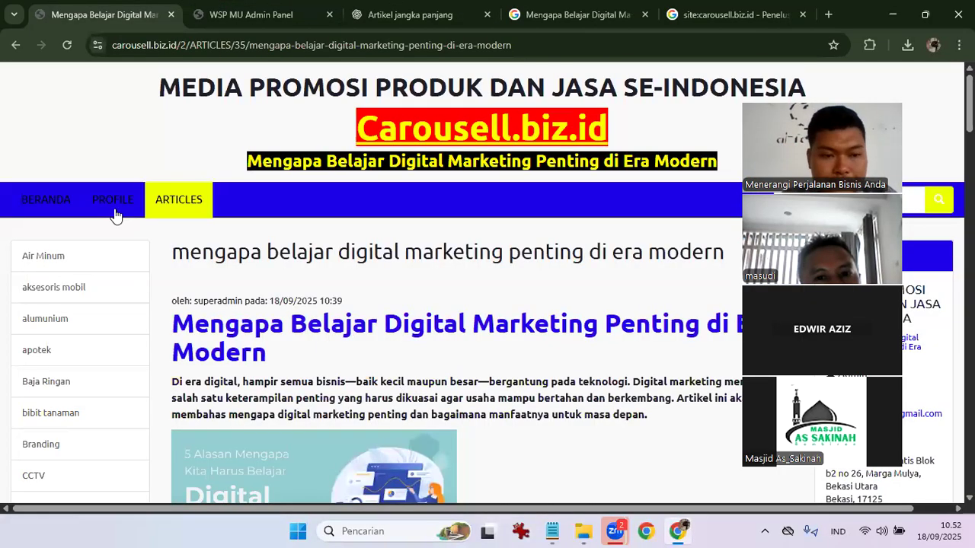
left_click(72, 201)
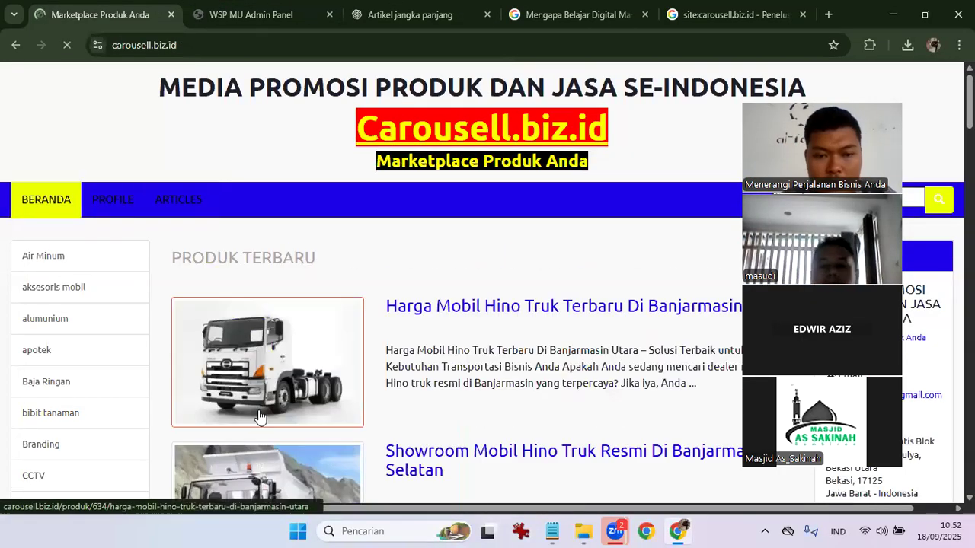
left_click(429, 305)
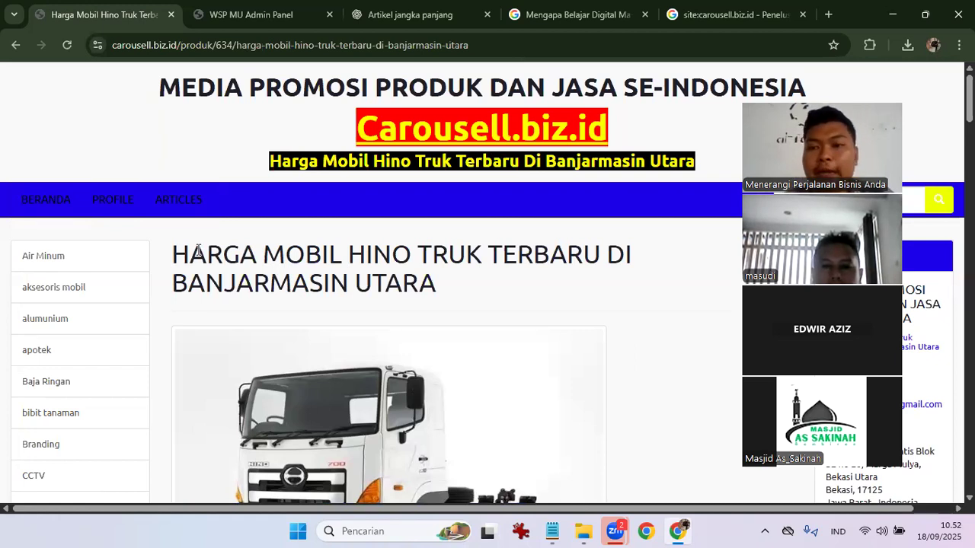
scroll(197, 250, "down", 1)
scroll(198, 250, "up", 1)
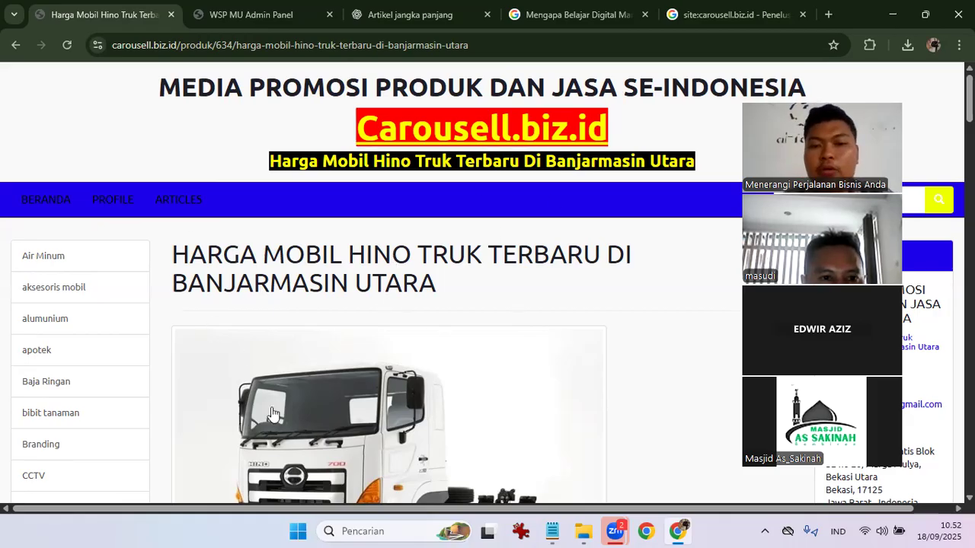
scroll(404, 345, "down", 4)
scroll(404, 345, "up", 4)
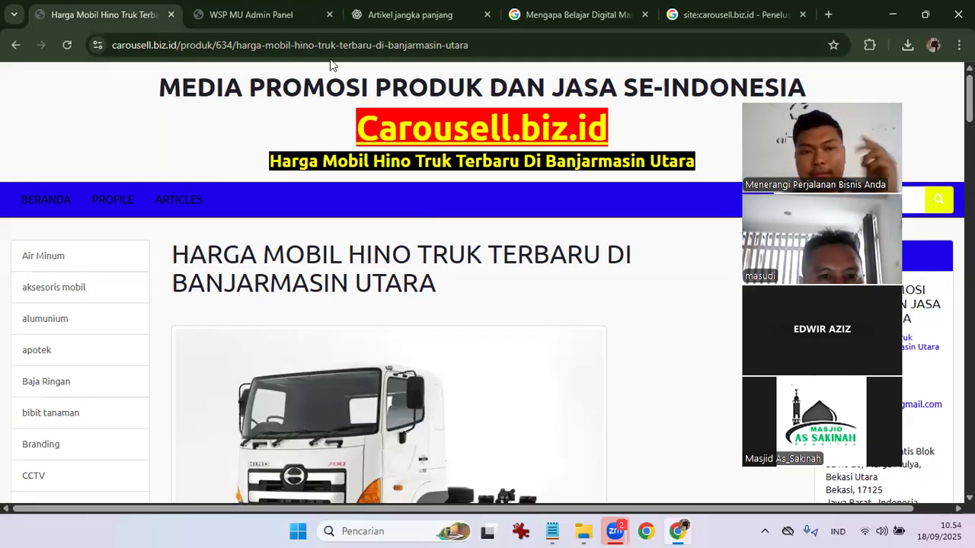
Switch to the WSP MU Admin Panel and open the PRODUK list.
left_click(289, 11)
scroll(46, 457, "down", 2)
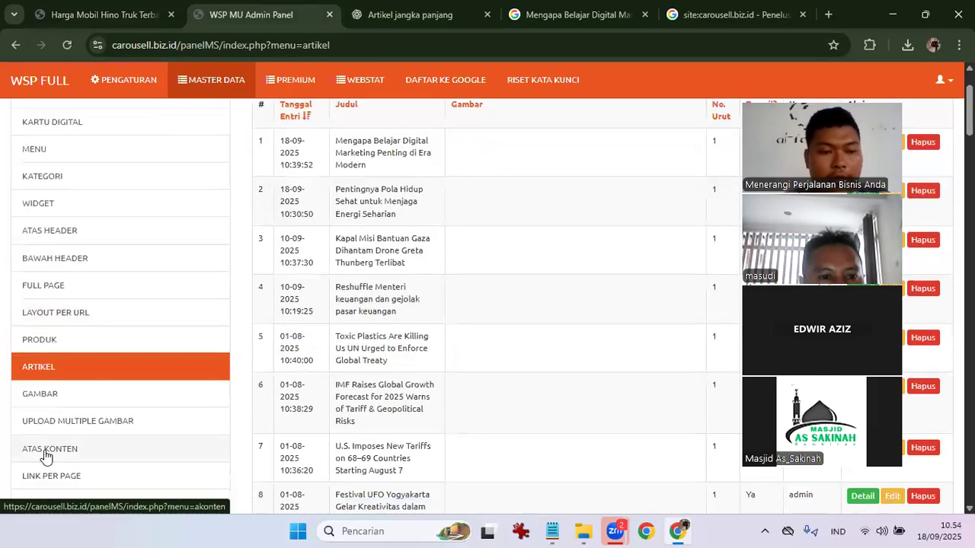
left_click(47, 348)
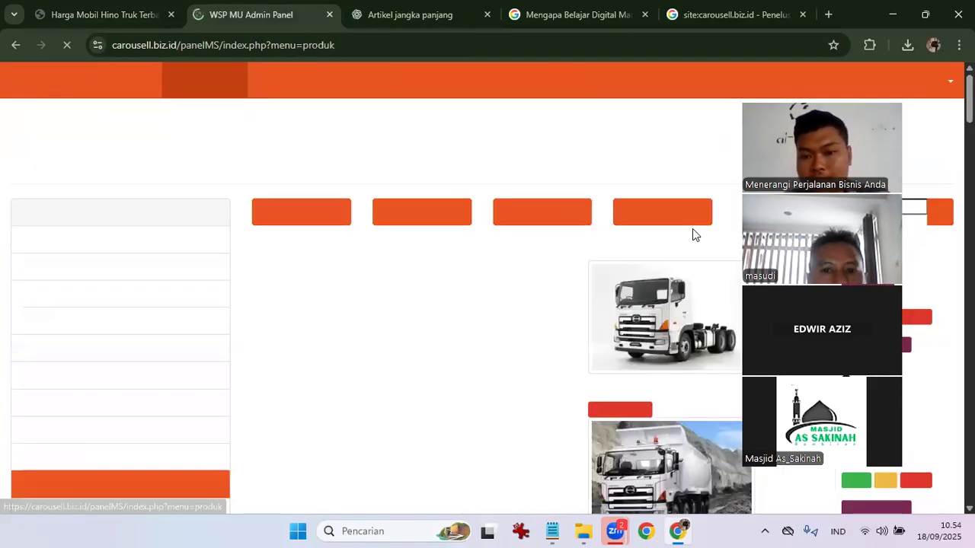
Move to page 2 of the product list and scroll down to row 36.
scroll(631, 350, "down", 5)
scroll(631, 350, "down", 20)
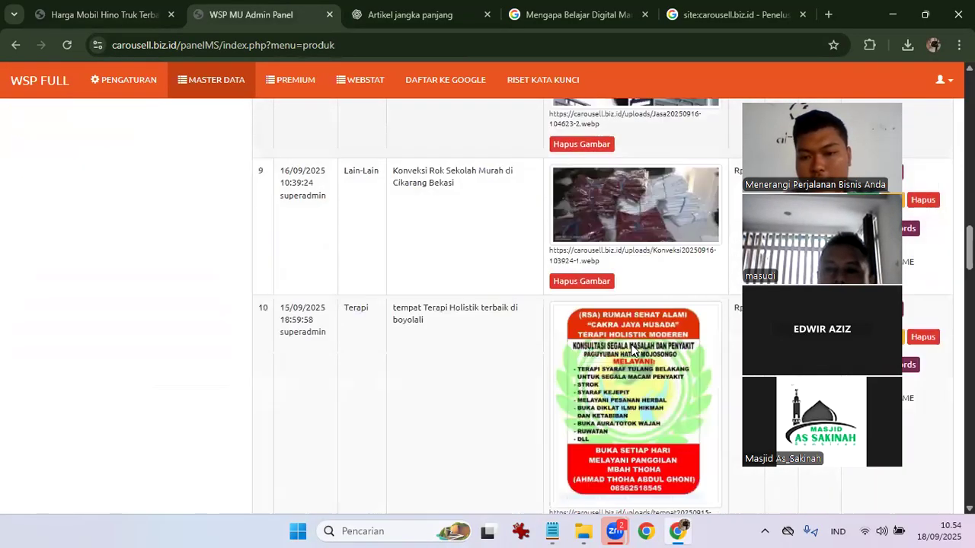
scroll(631, 349, "down", 12)
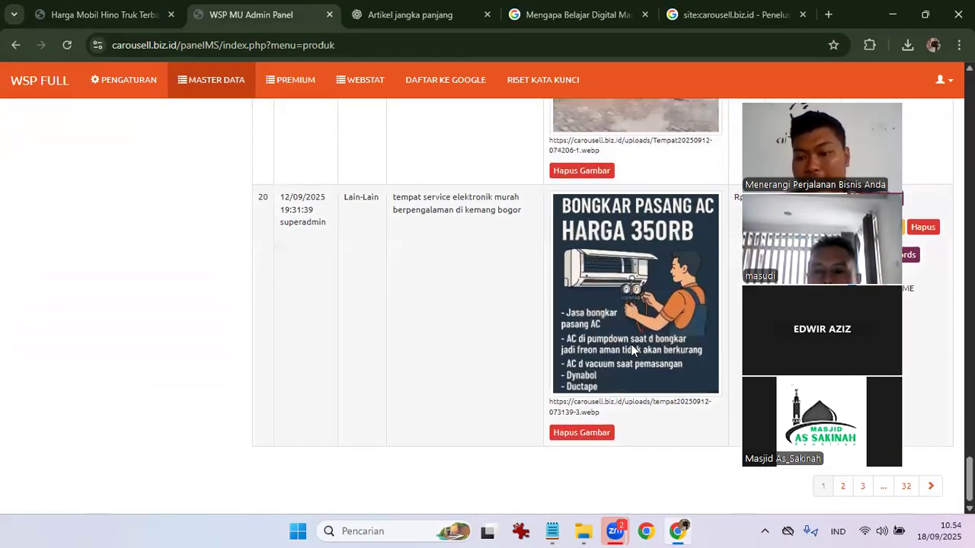
left_click(843, 487)
scroll(480, 401, "down", 15)
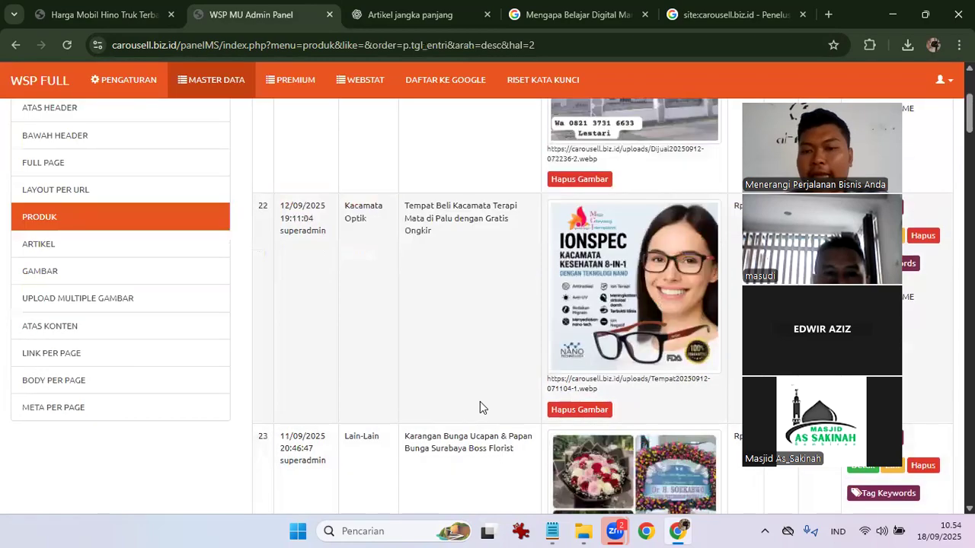
scroll(480, 408, "down", 20)
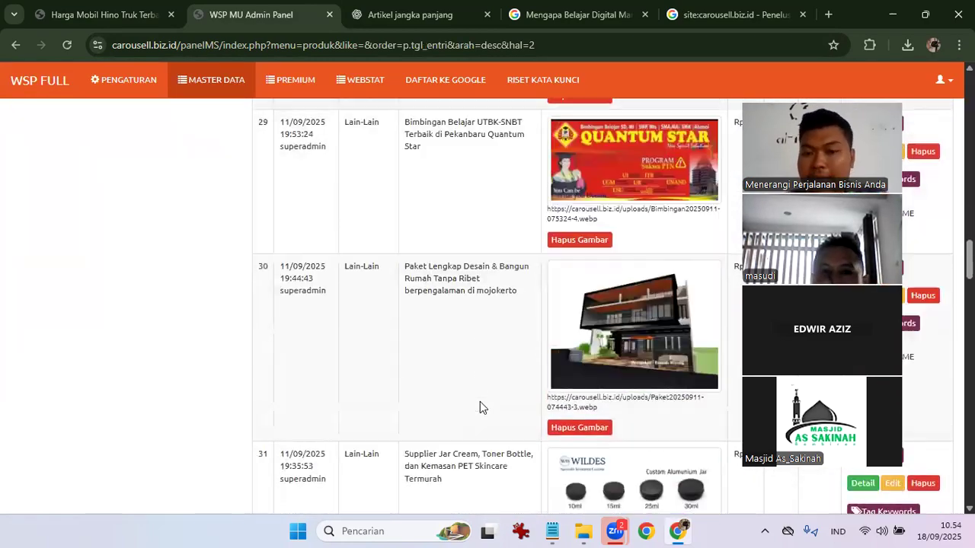
scroll(480, 407, "down", 6)
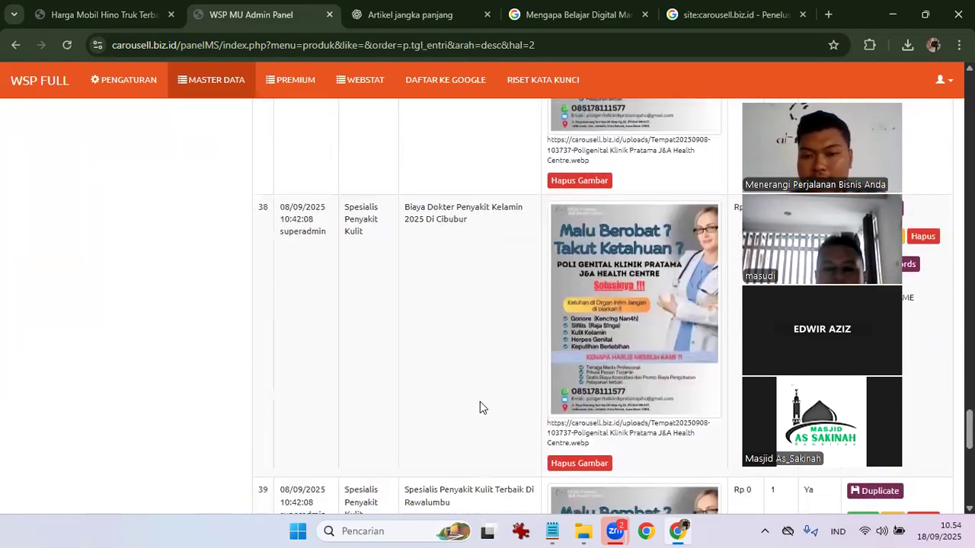
scroll(480, 403, "up", 1)
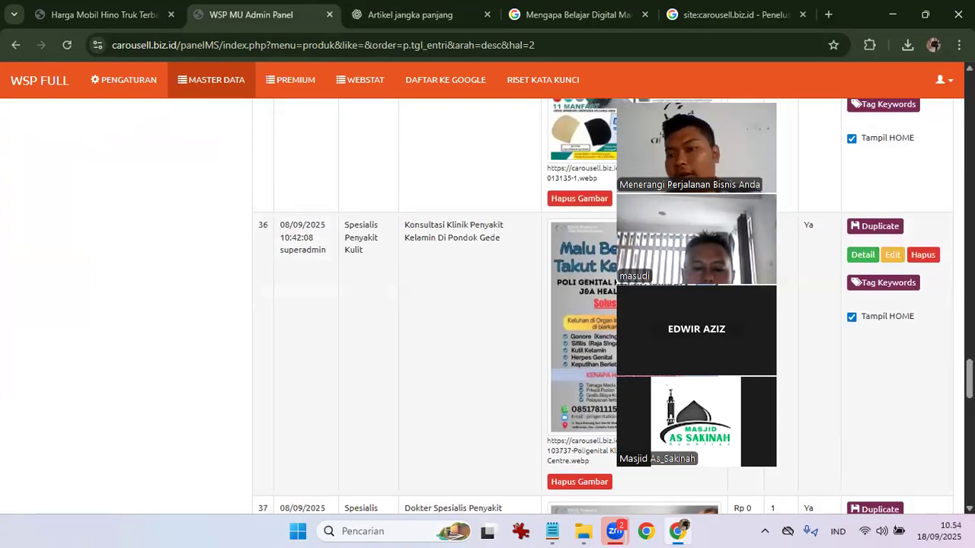
Open the Pondok Gede clinic product's edit form and select its Nama Produk text.
left_click(842, 231)
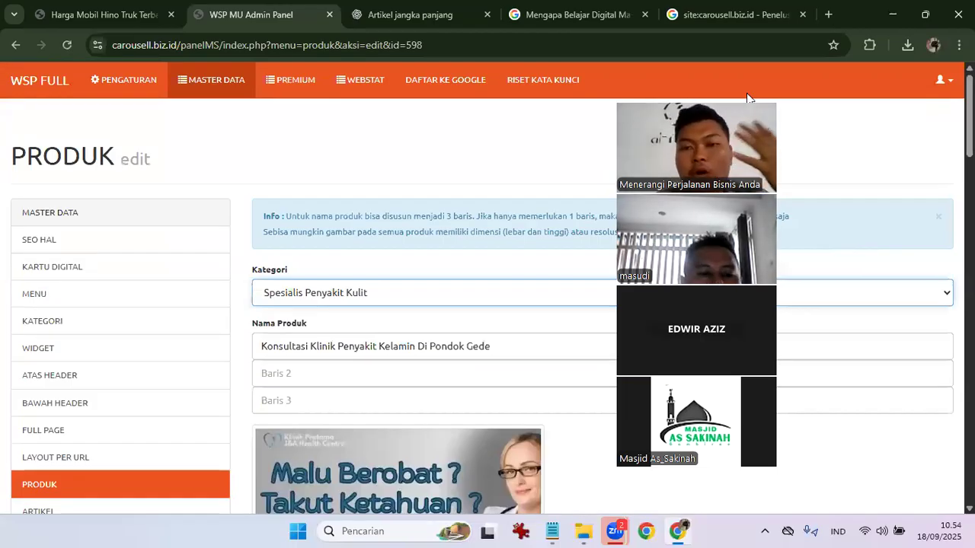
left_click_drag(747, 98, 923, 99)
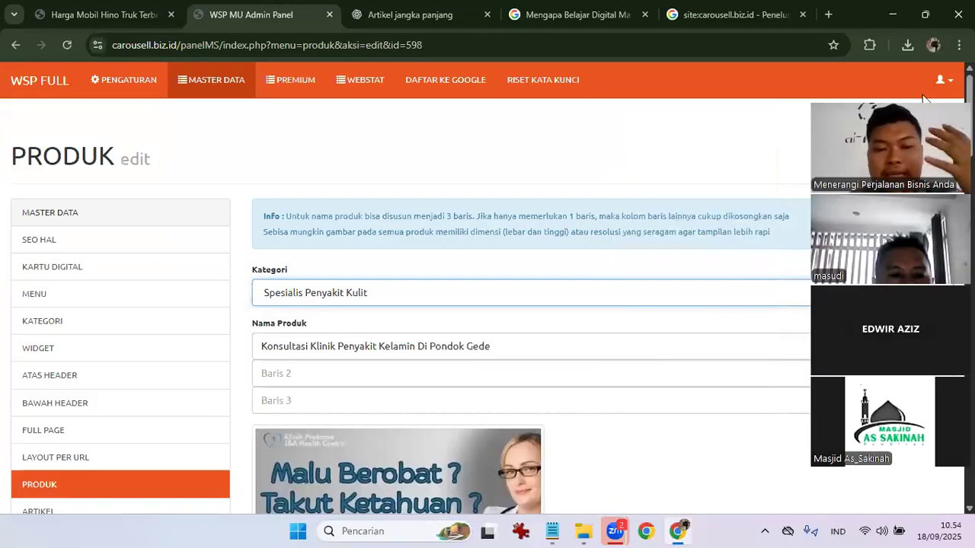
scroll(566, 233, "down", 2)
left_click_drag(263, 176, 515, 192)
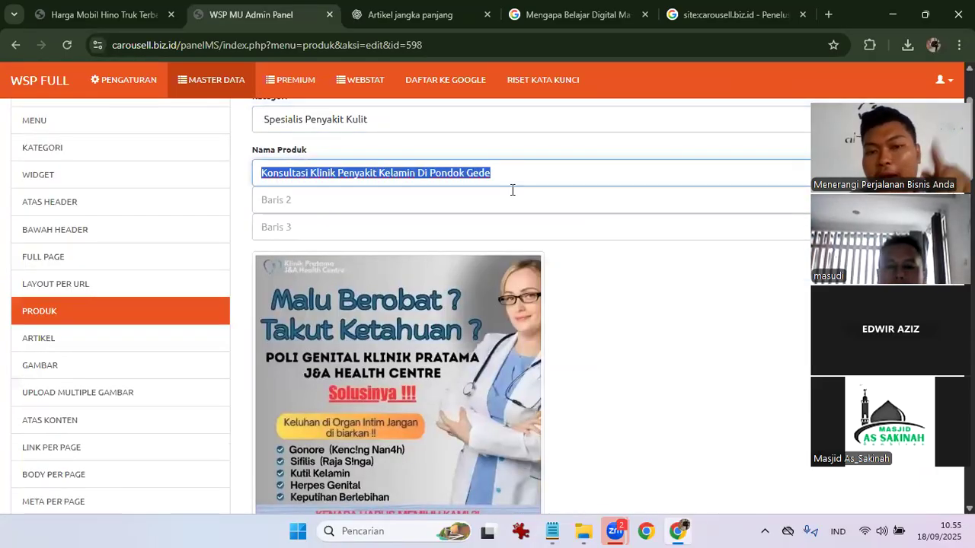
left_click(371, 157)
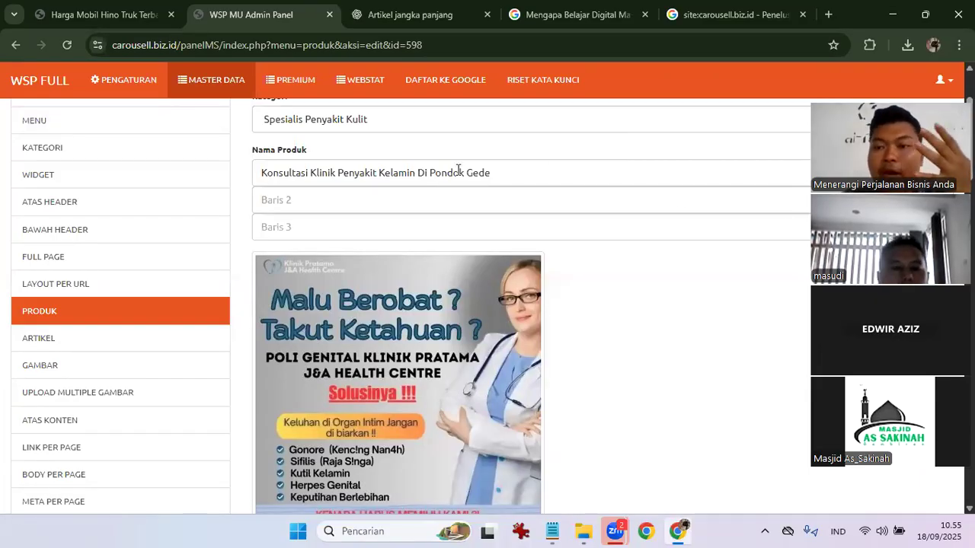
left_click_drag(261, 175, 551, 174)
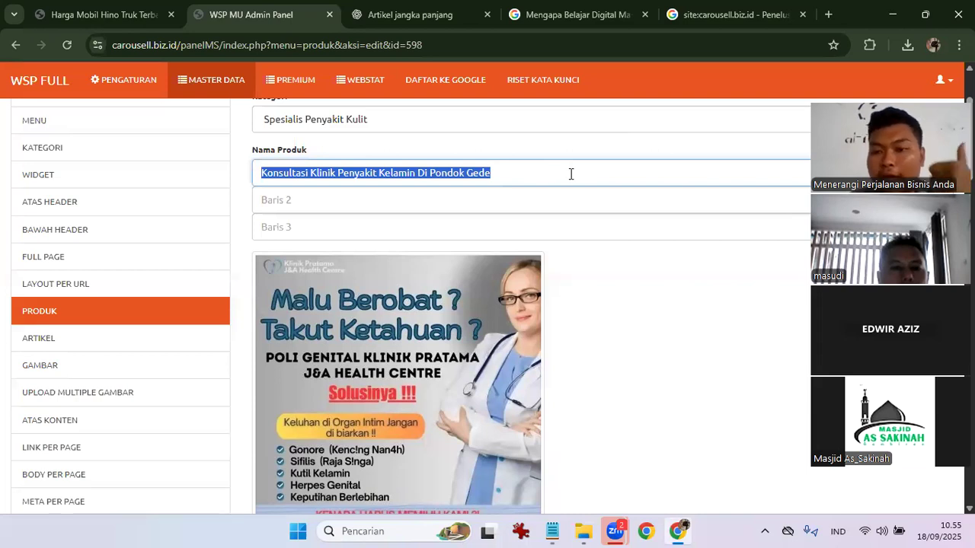
left_click(652, 322)
Select the Deskripsi's H1 heading, then its opening paragraphs.
scroll(653, 322, "down", 10)
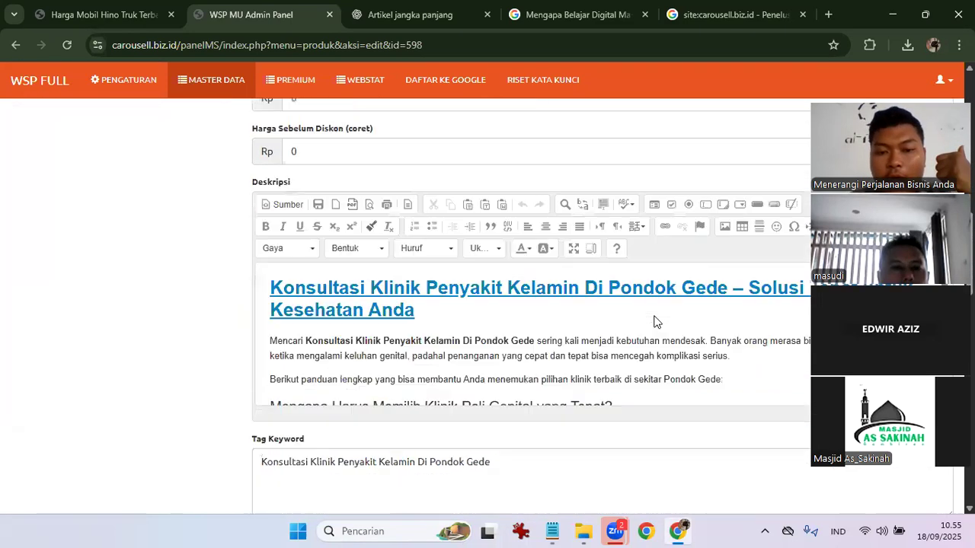
left_click_drag(268, 265, 424, 295)
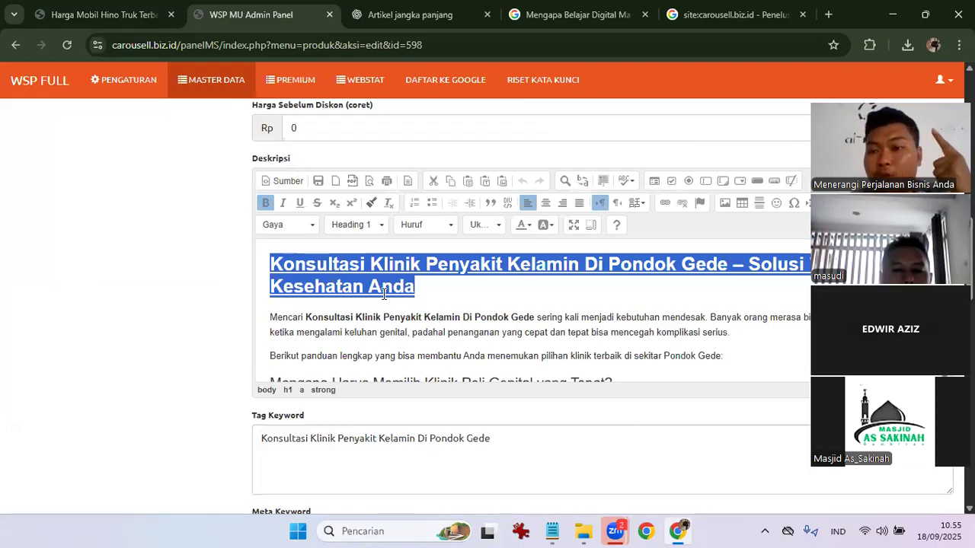
left_click(318, 351)
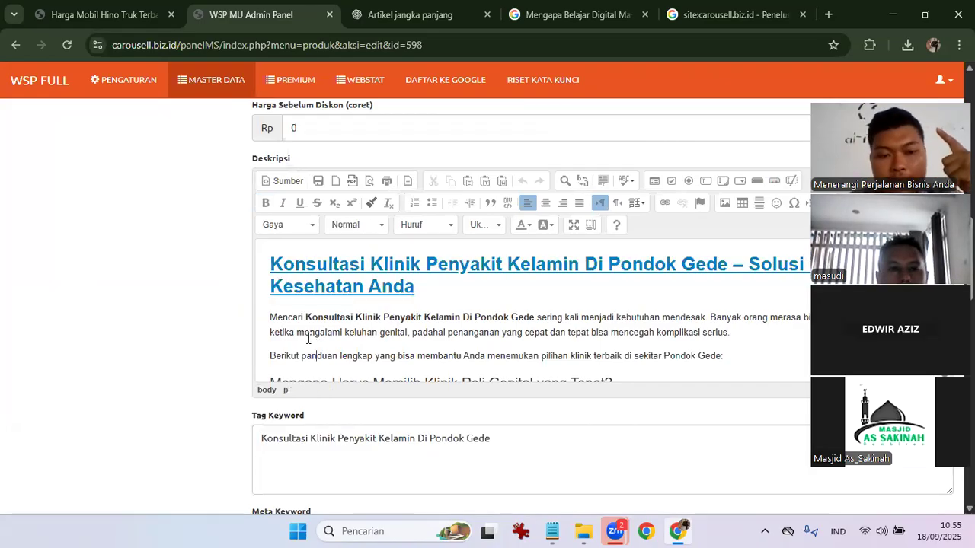
left_click_drag(271, 318, 511, 356)
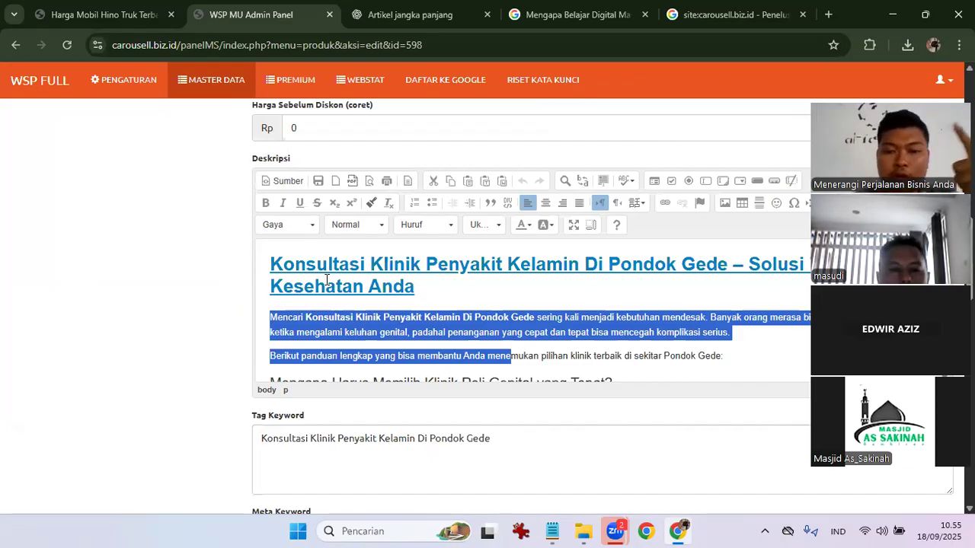
left_click(168, 320)
scroll(168, 320, "down", 3)
left_click(287, 197)
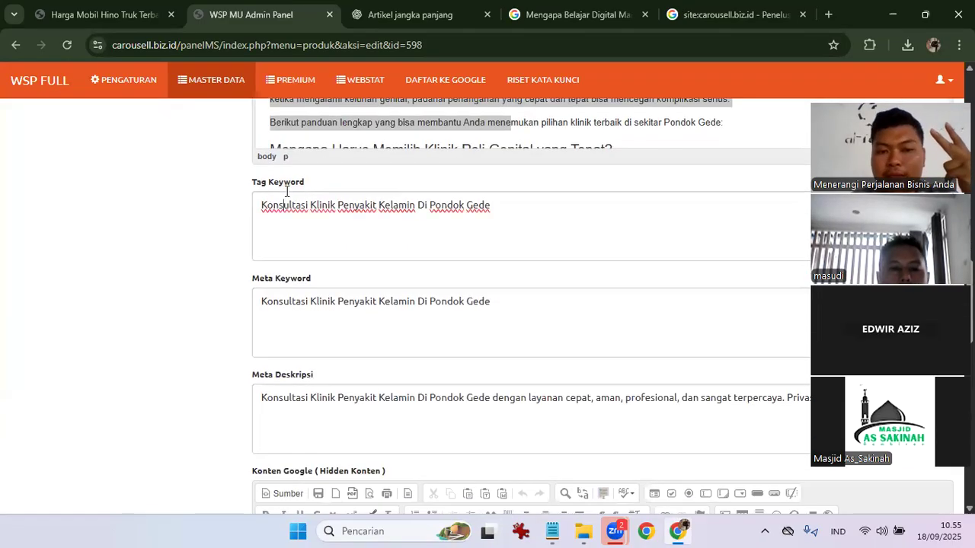
key("ctrl+a")
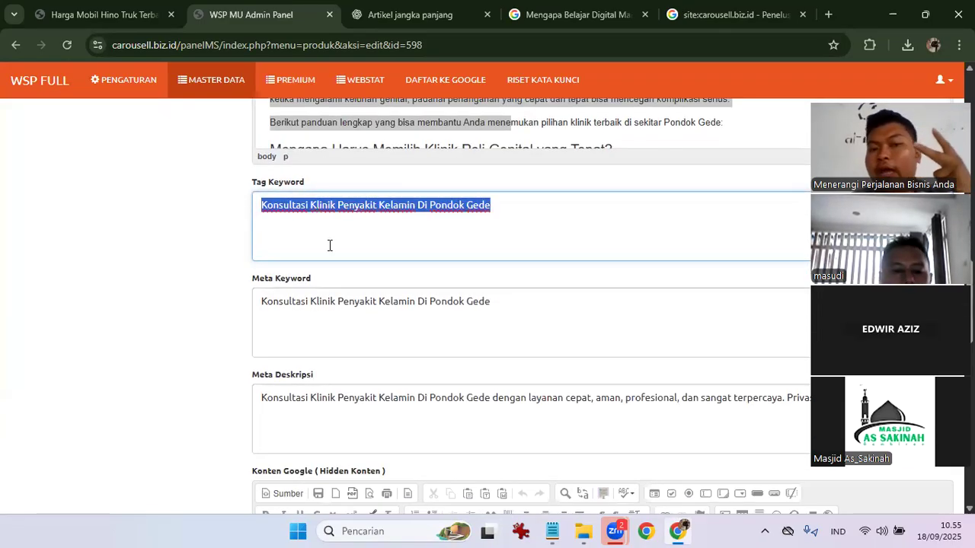
double_click(369, 330)
key("ctrl+a")
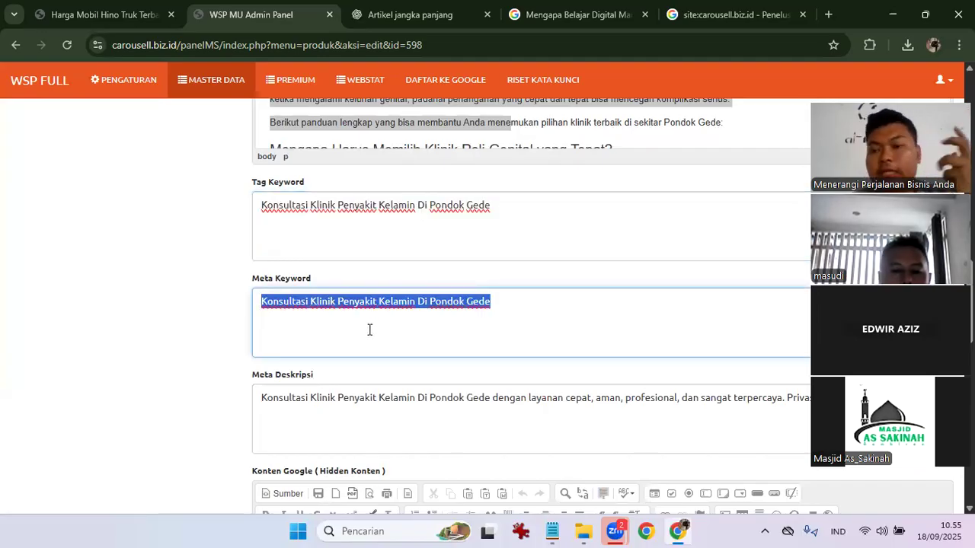
left_click(218, 276)
scroll(217, 276, "up", 2)
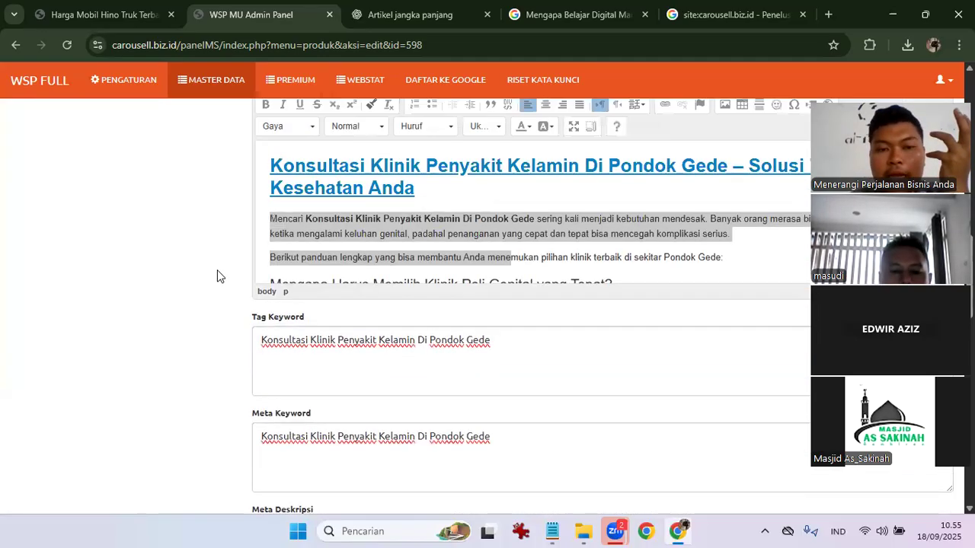
left_click(355, 238)
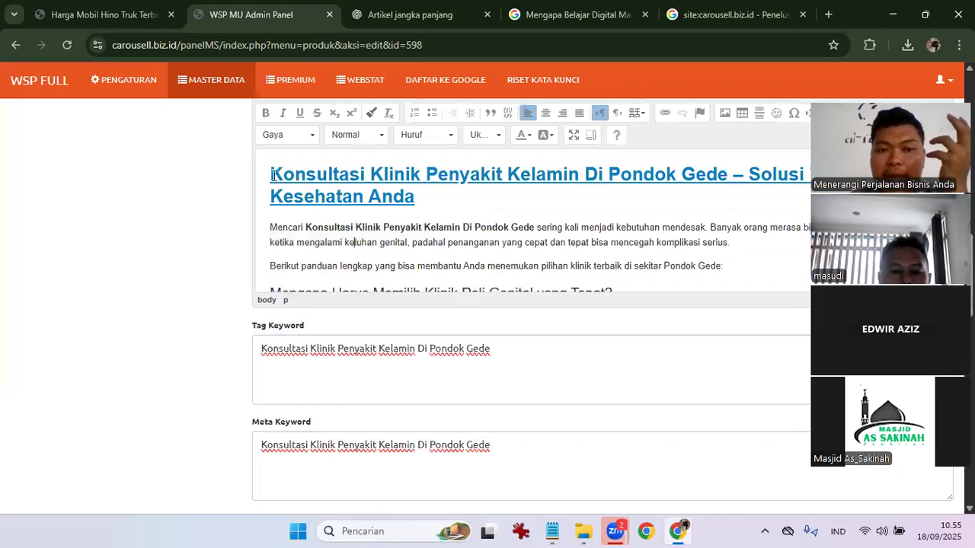
scroll(297, 208, "up", 1)
scroll(297, 208, "down", 1)
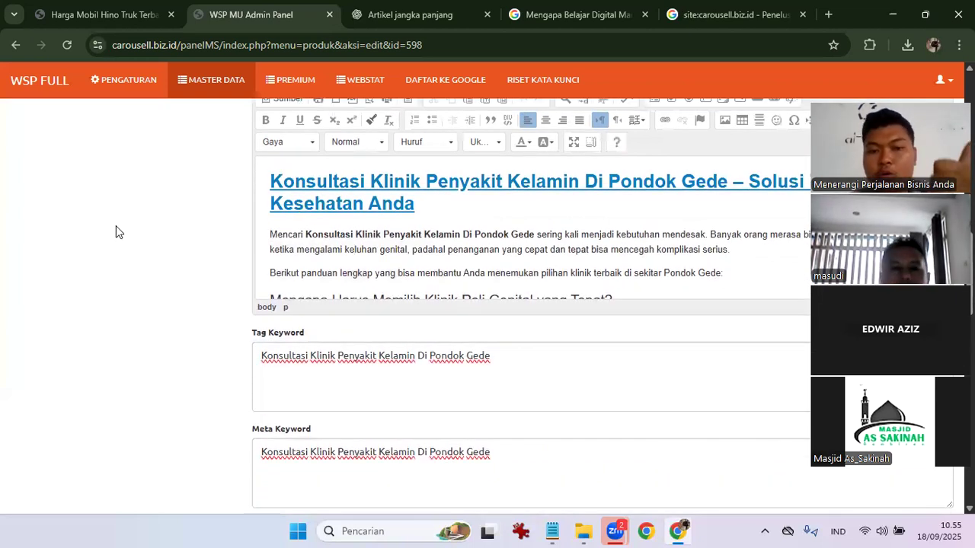
scroll(79, 305, "down", 2)
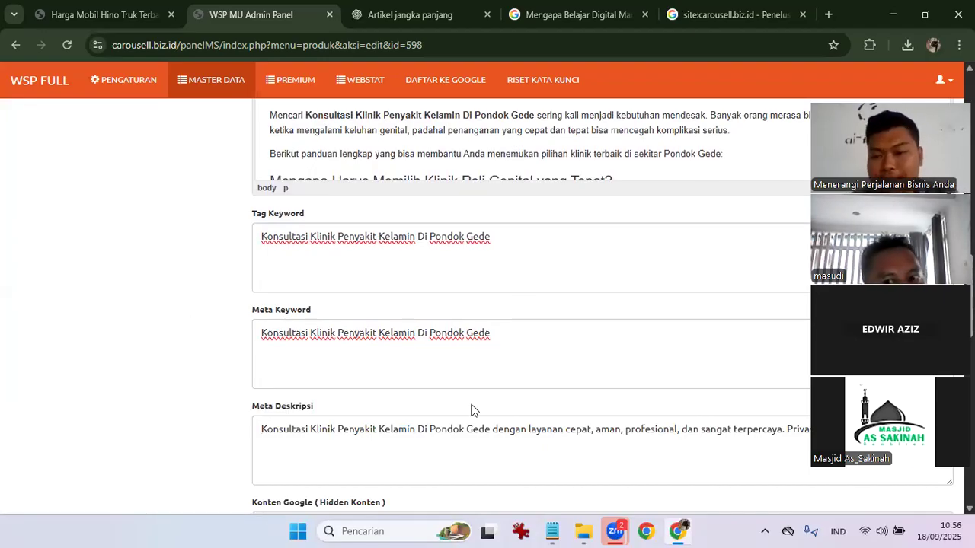
scroll(292, 273, "up", 3)
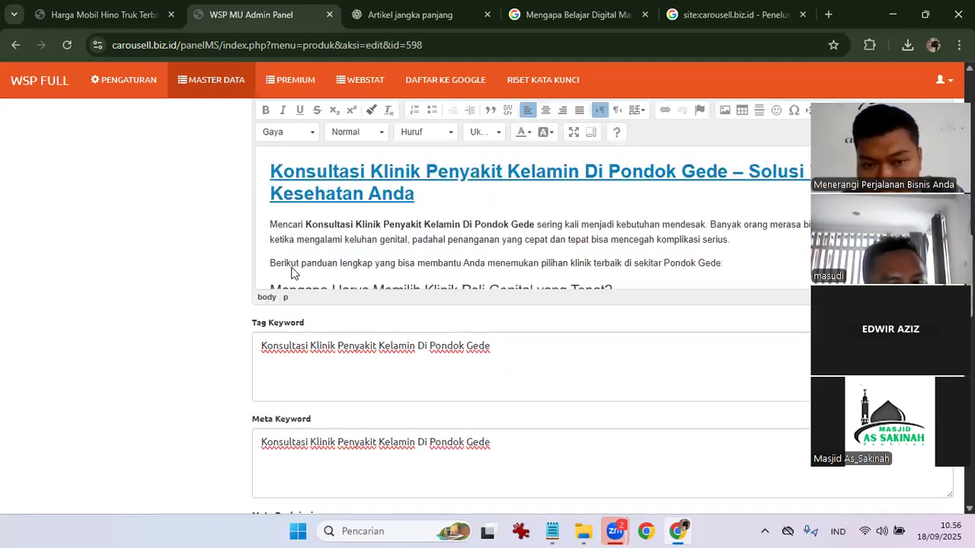
scroll(369, 311, "down", 1)
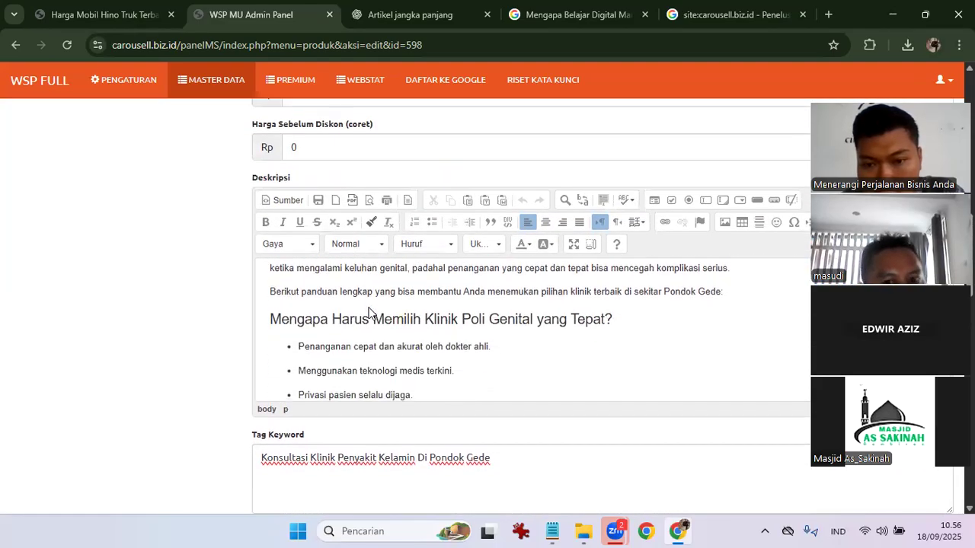
scroll(369, 312, "up", 1)
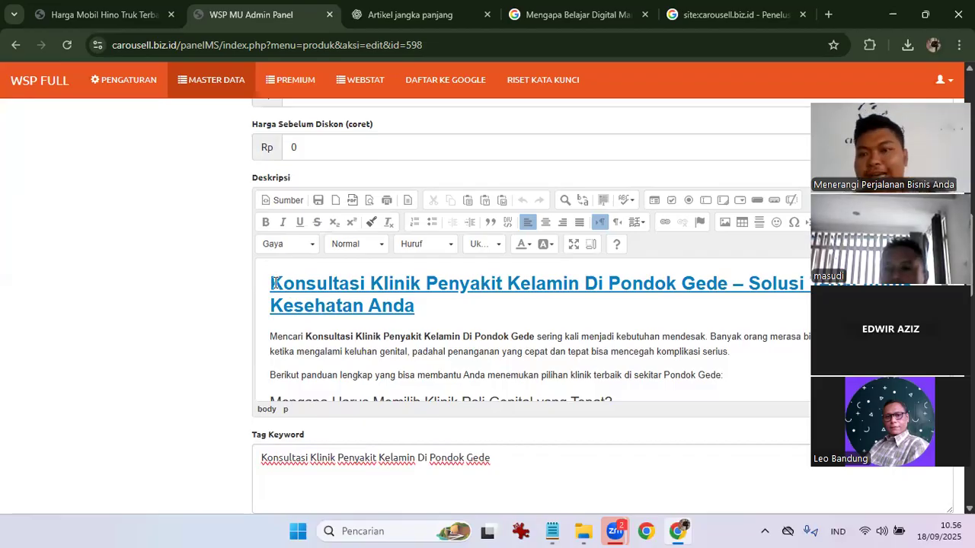
left_click_drag(270, 284, 453, 318)
Go to the carousell.biz.id home page and pick Taman from the category sidebar.
left_click(99, 15)
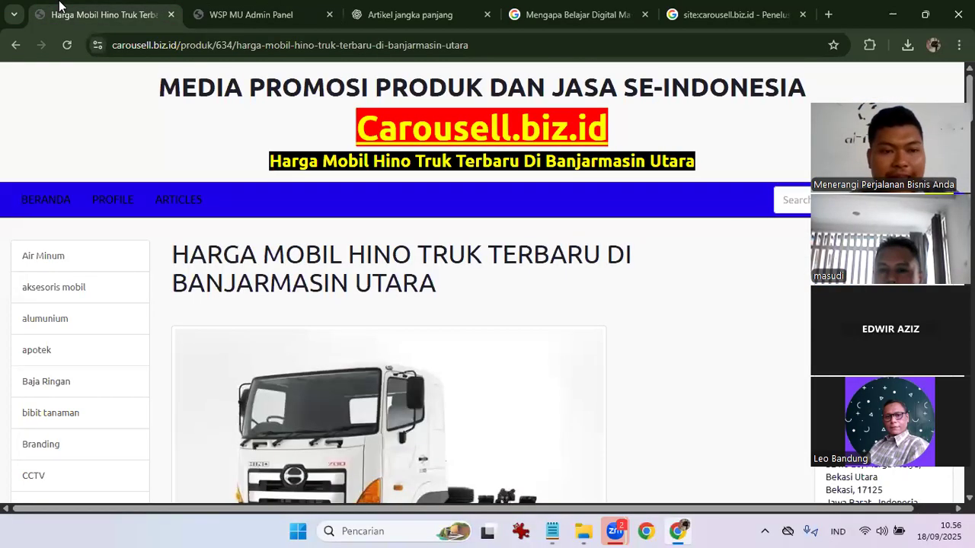
left_click(64, 209)
scroll(102, 345, "down", 5)
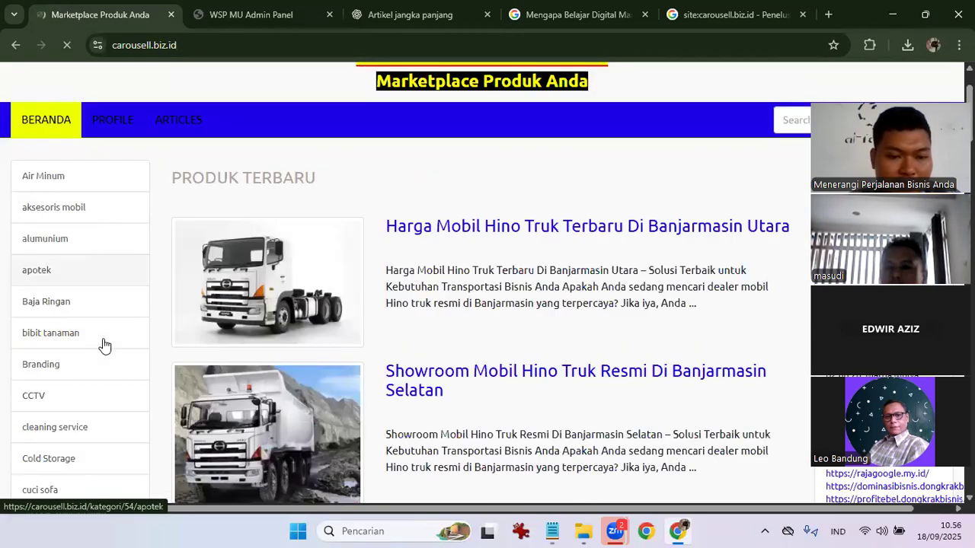
scroll(102, 344, "down", 2)
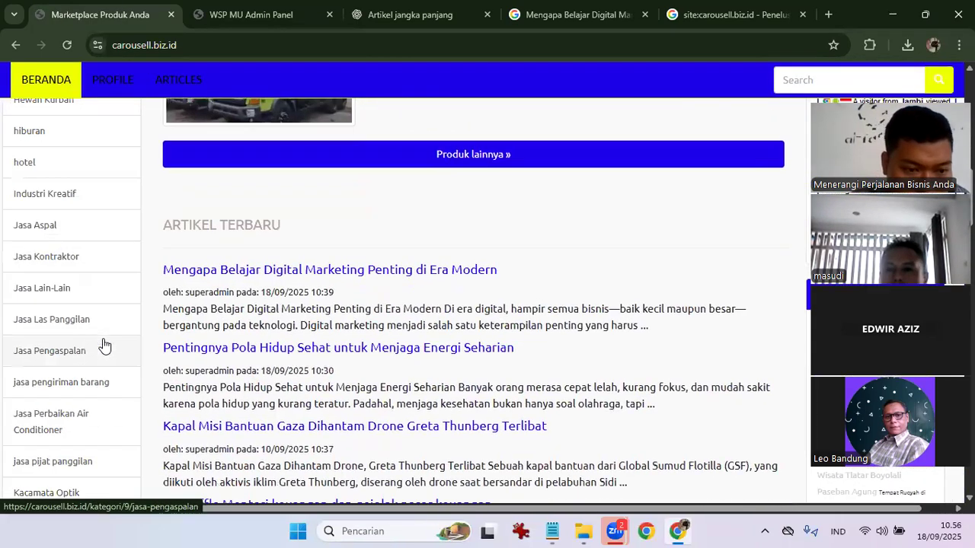
scroll(90, 340, "down", 5)
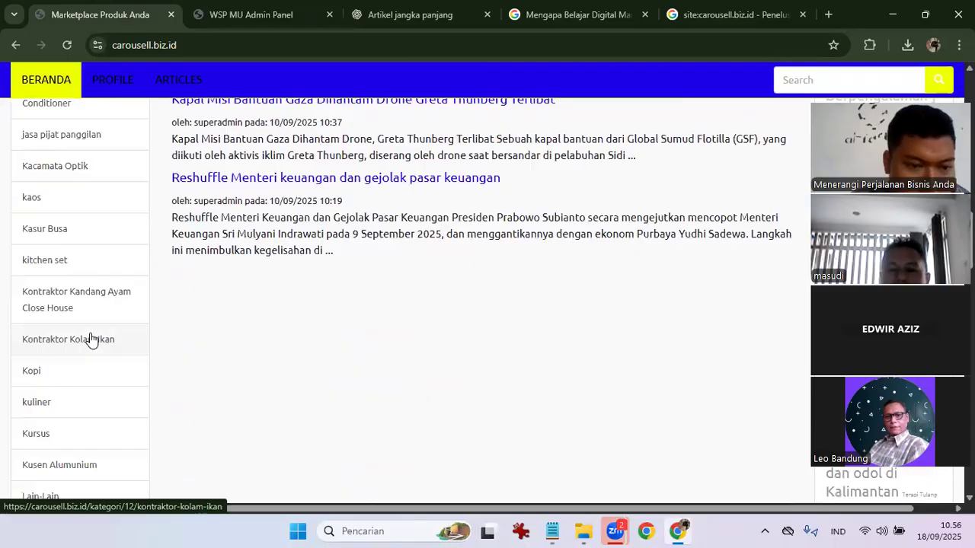
scroll(90, 339, "down", 5)
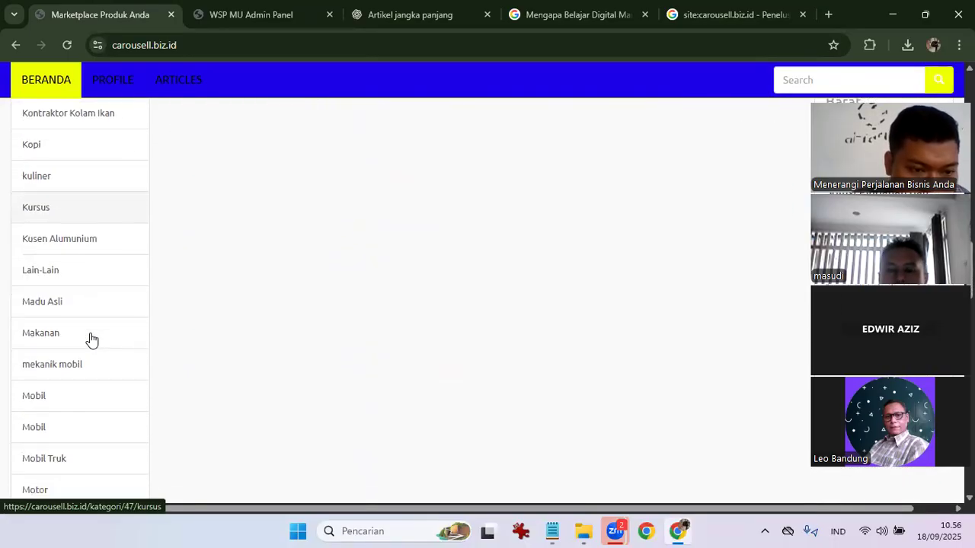
scroll(90, 340, "down", 10)
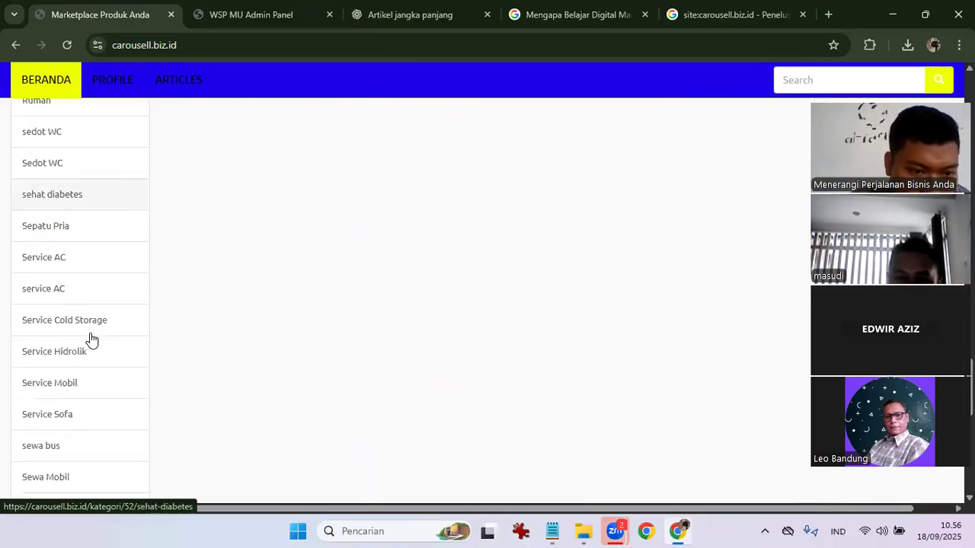
scroll(90, 340, "down", 5)
left_click(90, 338)
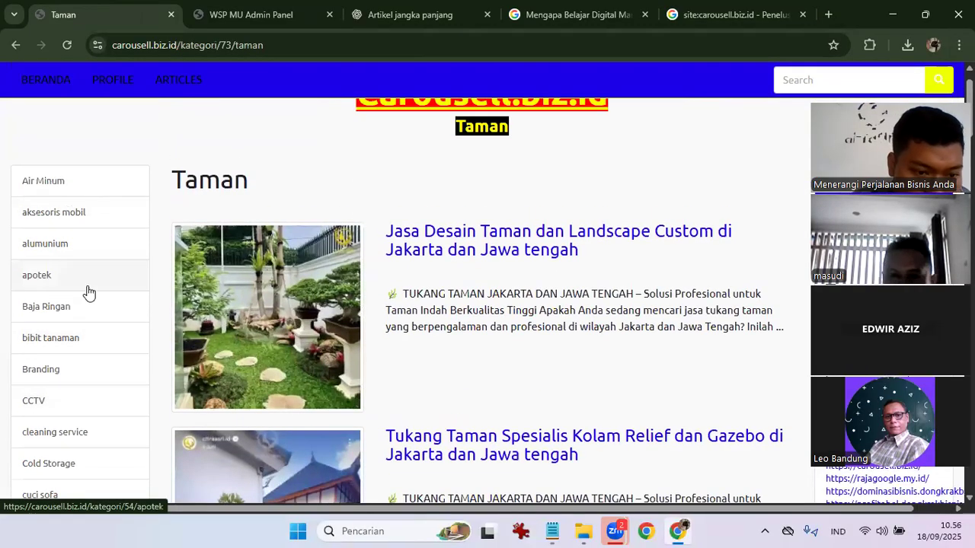
scroll(88, 293, "down", 2)
scroll(89, 292, "down", 7)
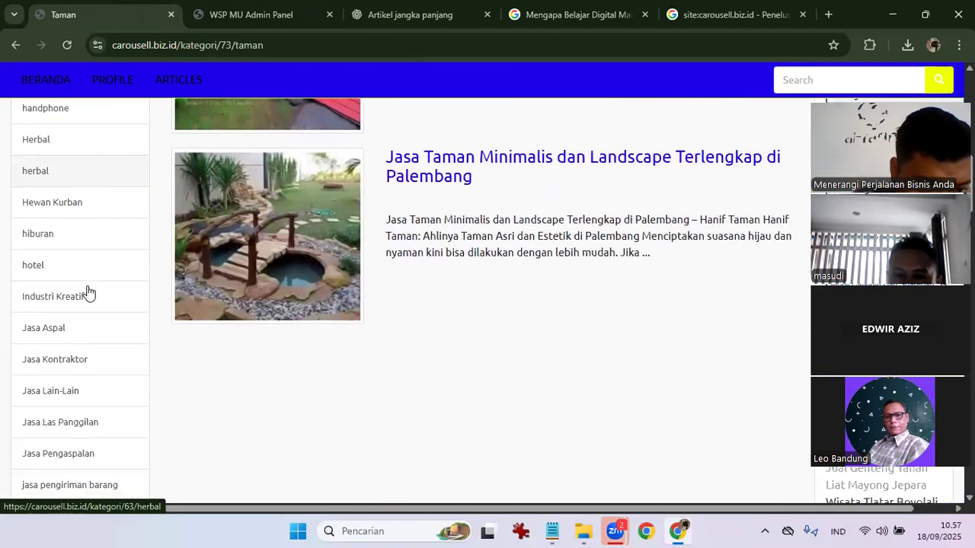
scroll(89, 292, "down", 2)
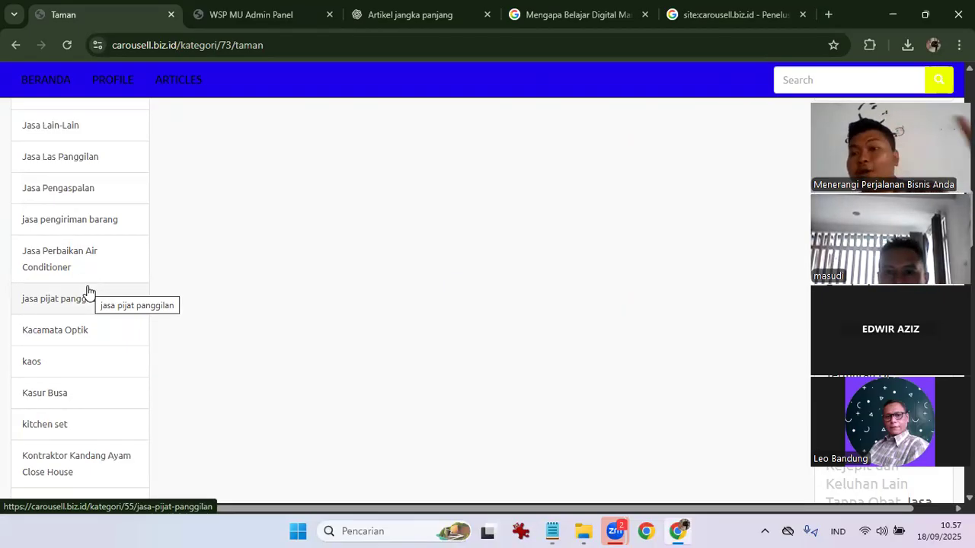
scroll(88, 291, "down", 4)
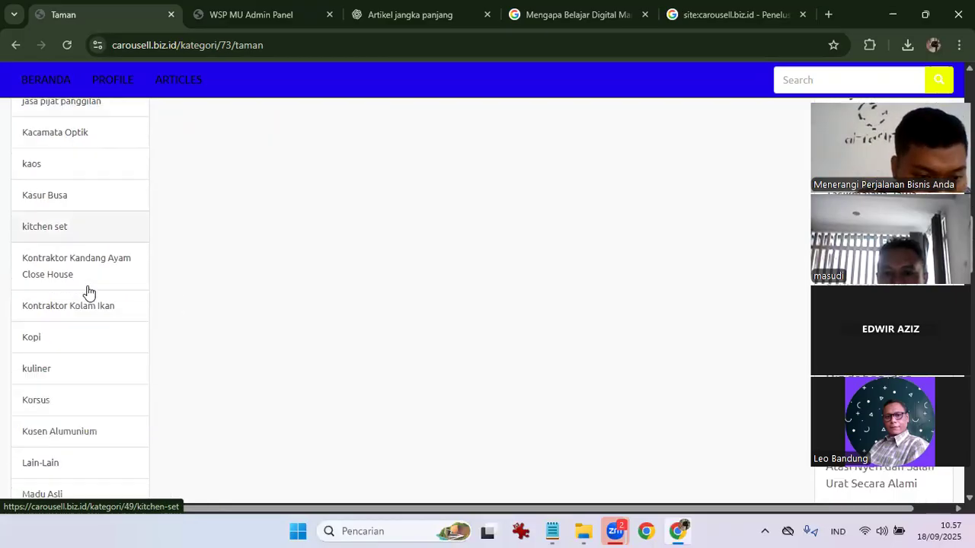
scroll(88, 291, "down", 5)
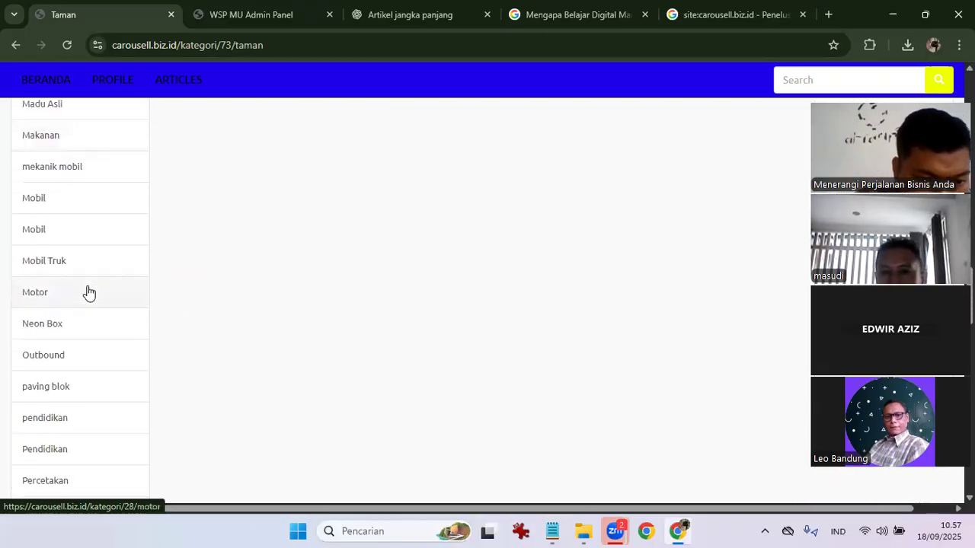
scroll(88, 291, "down", 4)
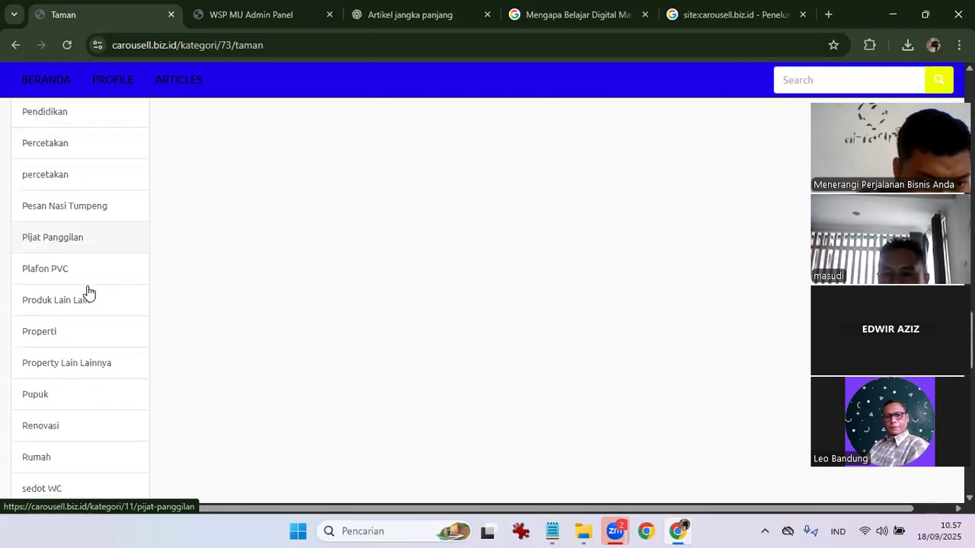
scroll(88, 291, "down", 5)
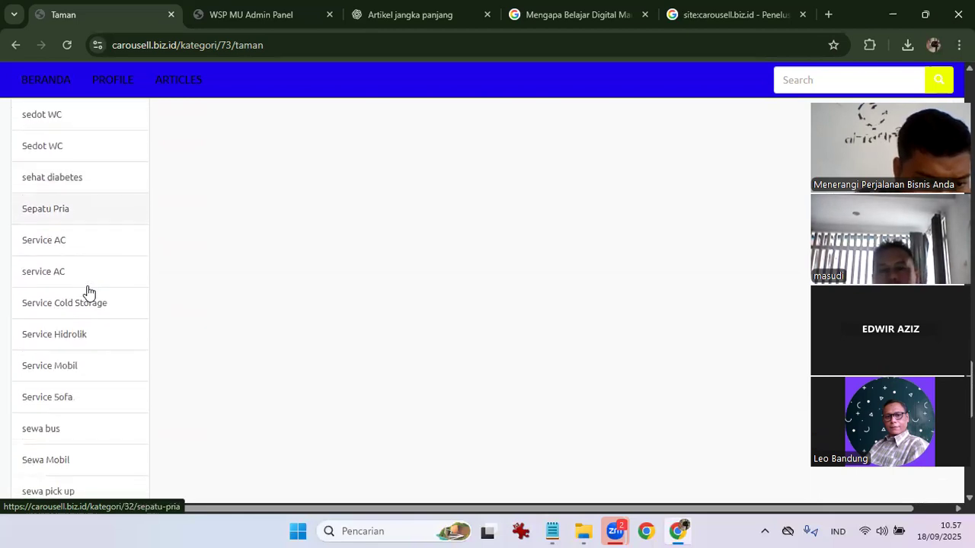
scroll(88, 291, "down", 4)
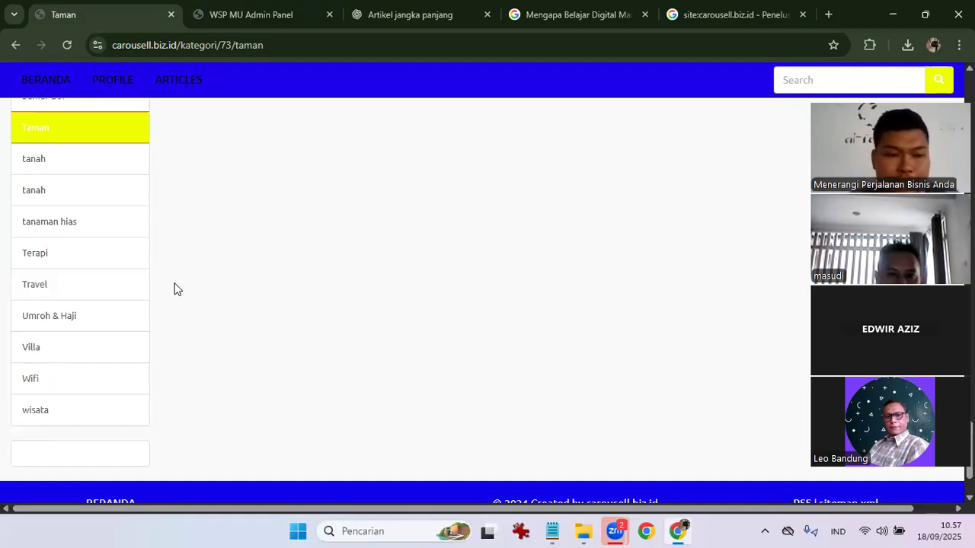
scroll(174, 289, "up", 5)
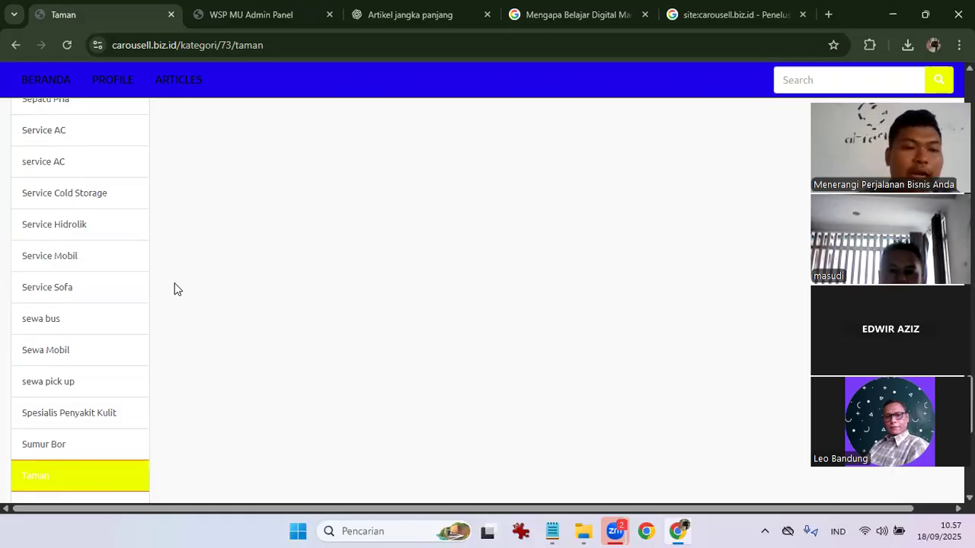
scroll(174, 289, "up", 2)
scroll(173, 288, "up", 8)
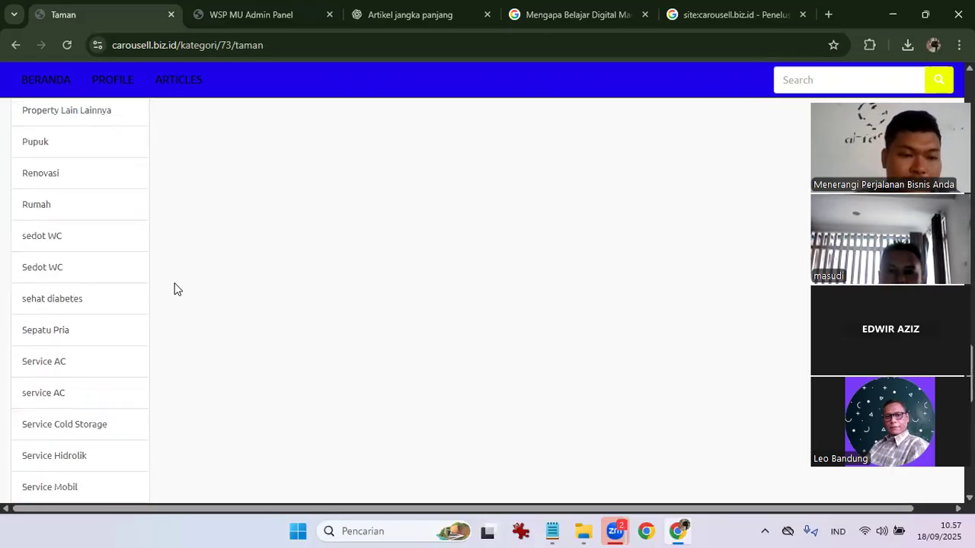
scroll(173, 289, "up", 11)
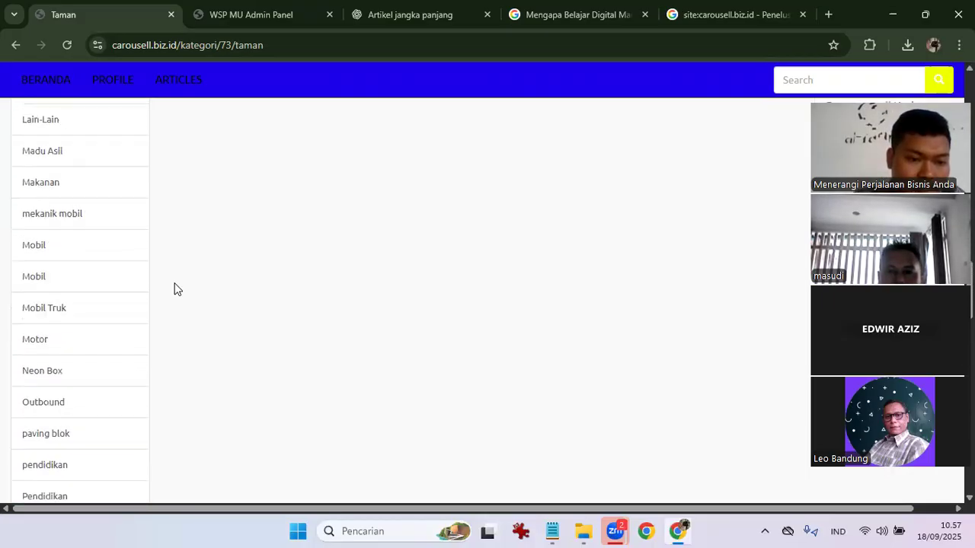
scroll(174, 289, "up", 10)
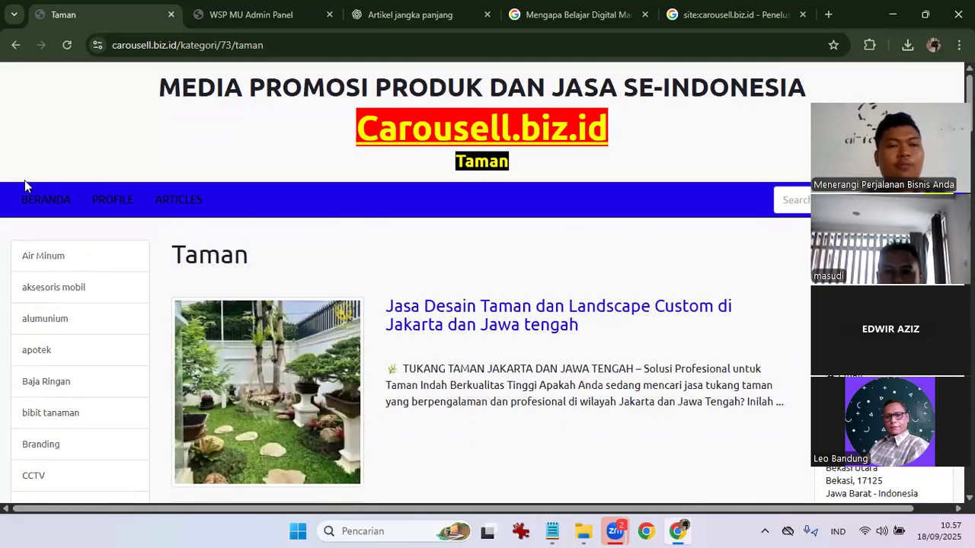
Return to the carousell.biz.id home page, then open the ARTICLES list.
left_click(29, 203)
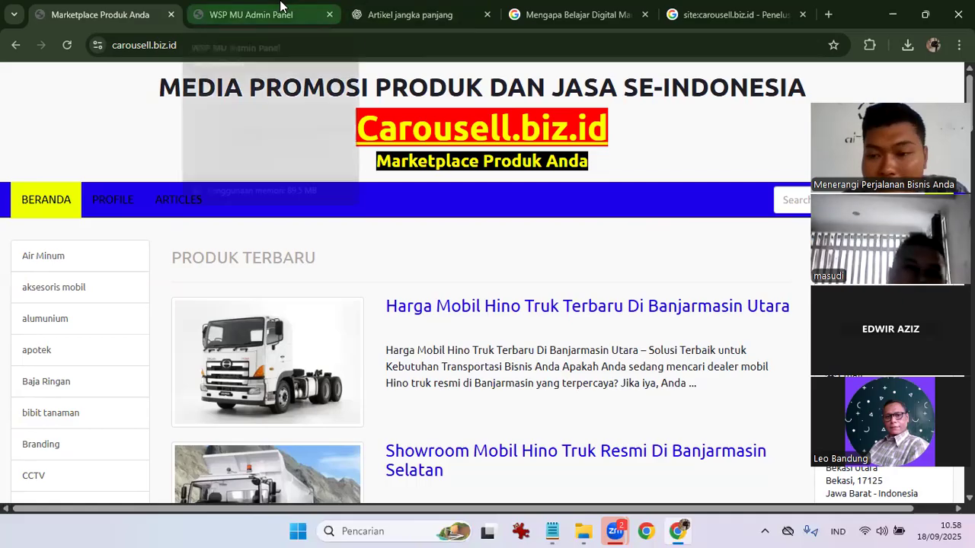
mouse_move(280, 6)
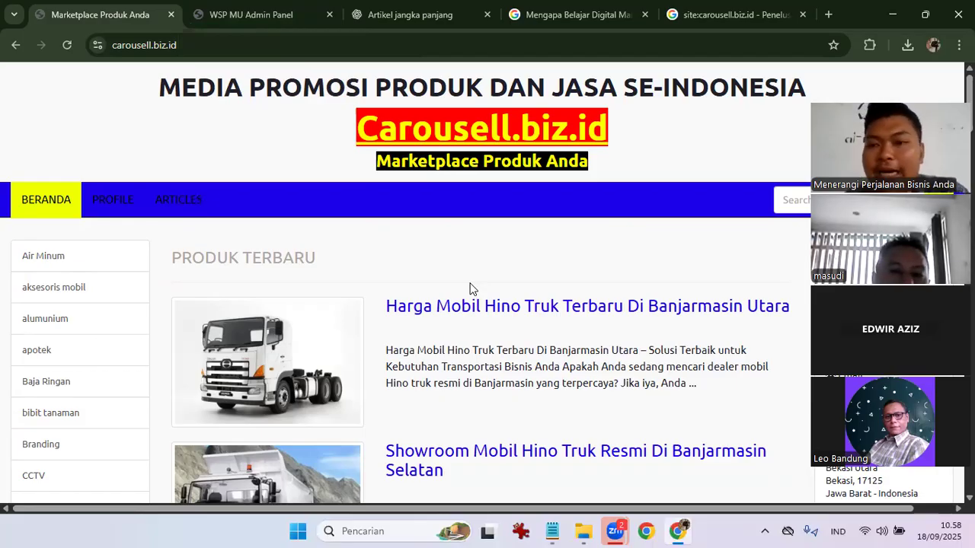
scroll(470, 289, "down", 3)
scroll(470, 285, "up", 3)
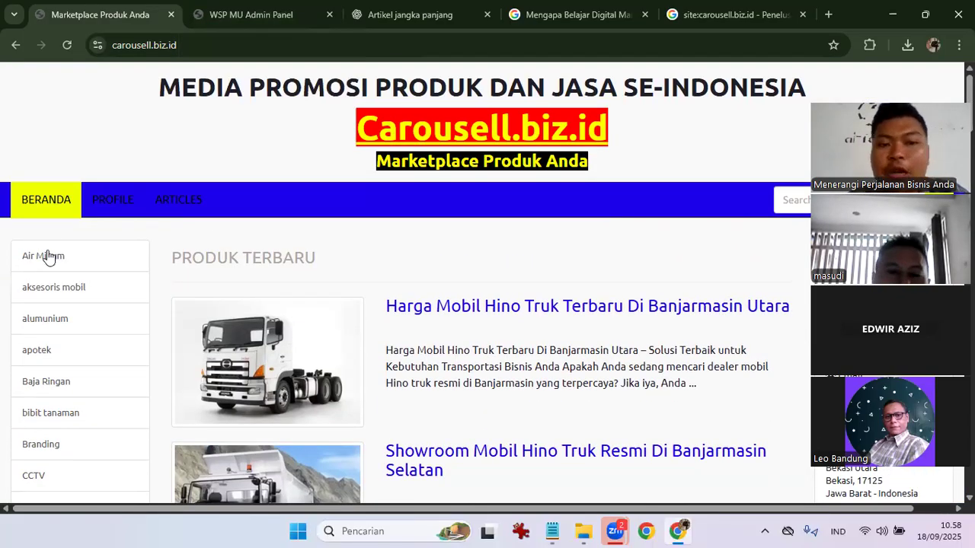
left_click(198, 200)
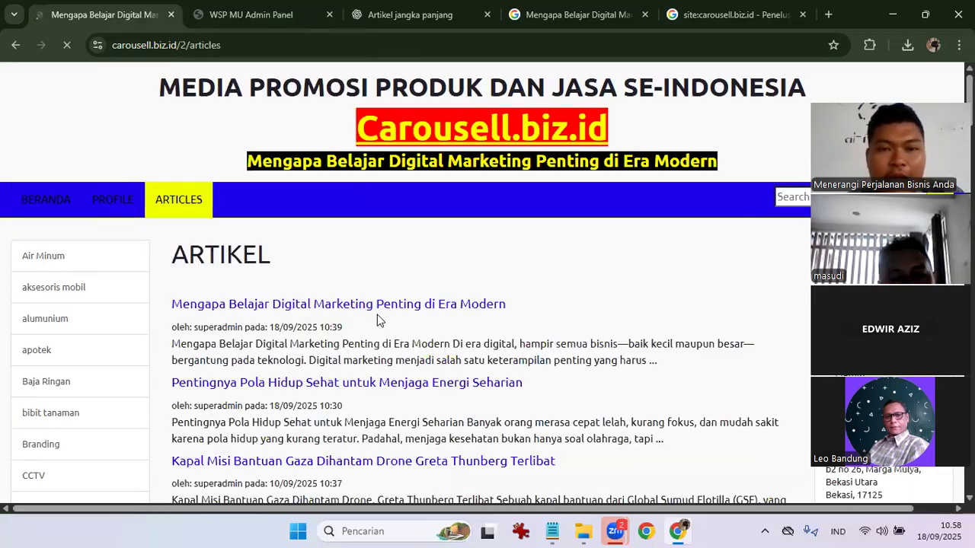
Scroll through the Articles list, then go back to the home page.
scroll(244, 253, "down", 1)
scroll(351, 327, "down", 15)
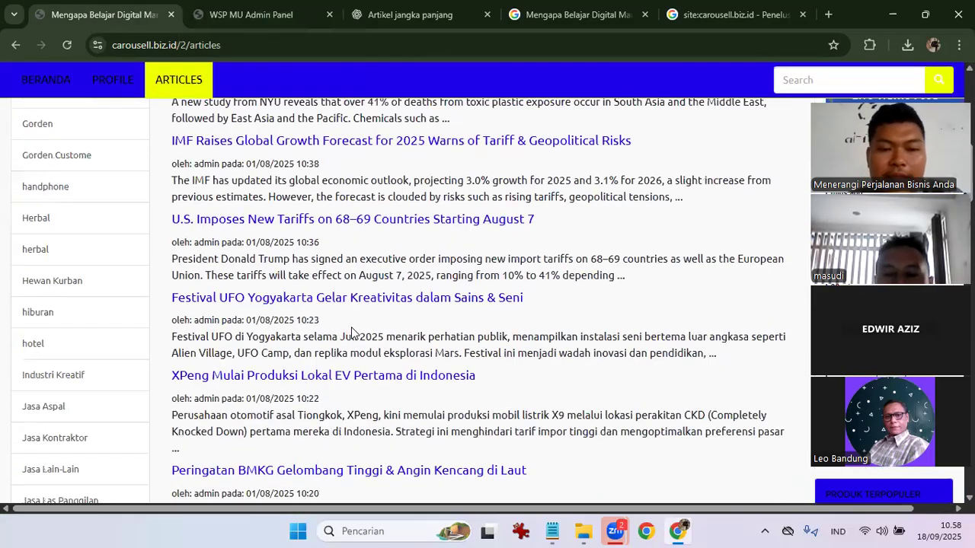
scroll(352, 326, "up", 8)
scroll(351, 326, "up", 10)
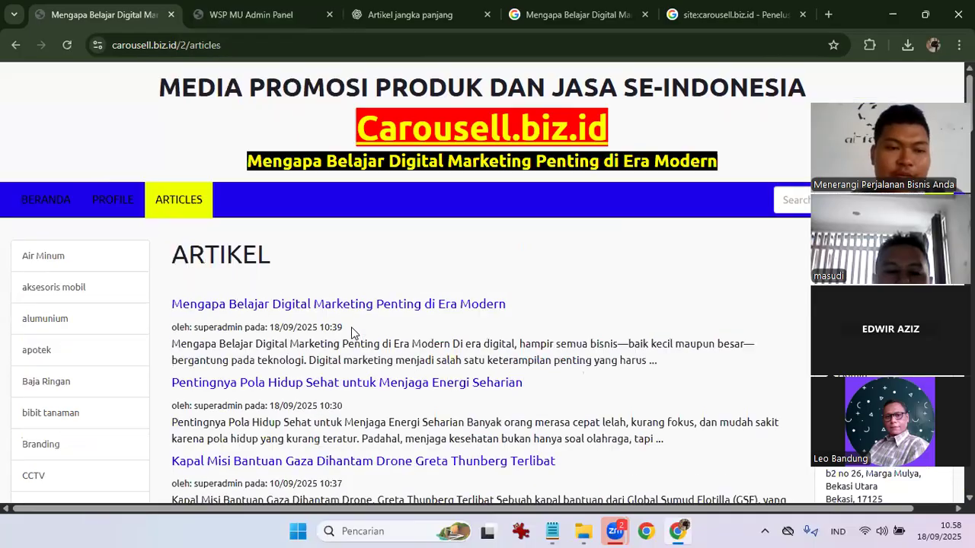
left_click(47, 200)
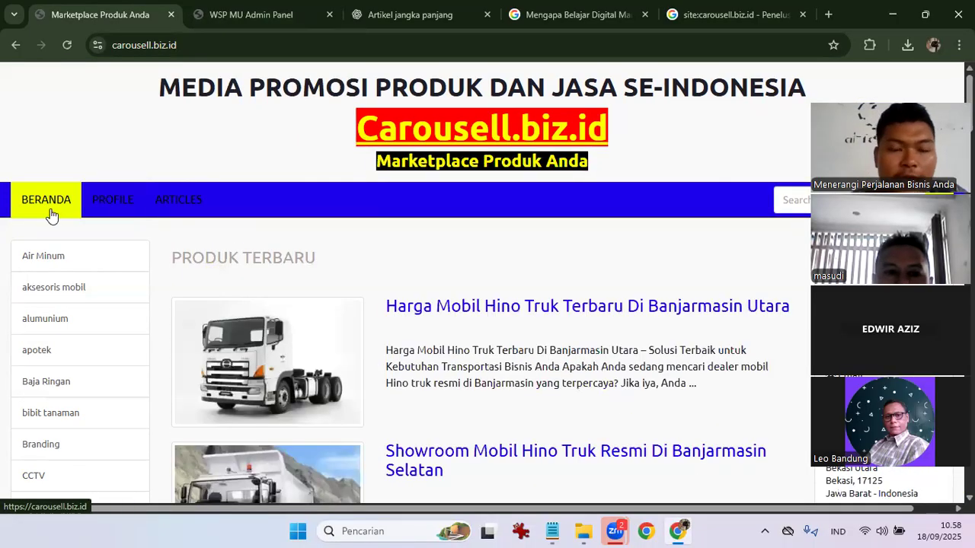
Reopen and reload the Articles page, then return to the home page.
left_click(188, 201)
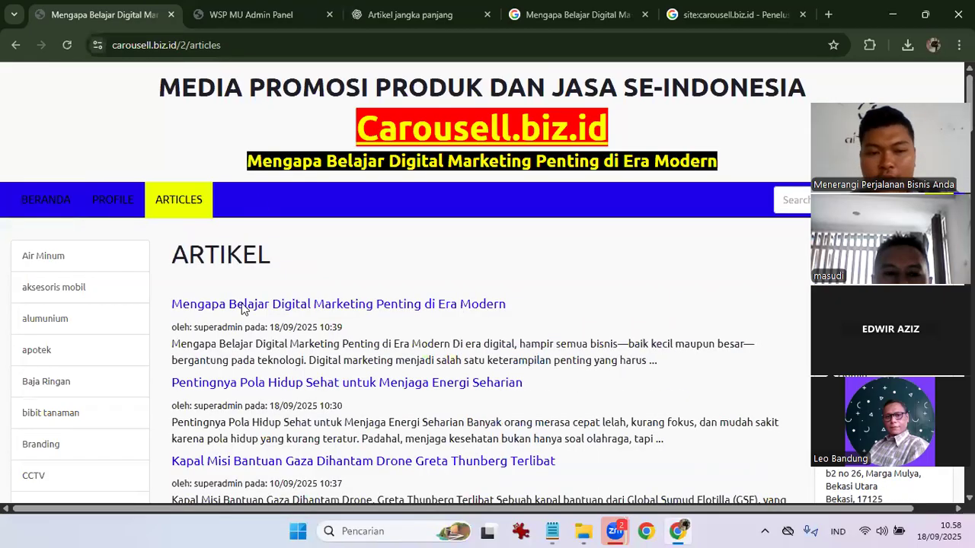
left_click(198, 215)
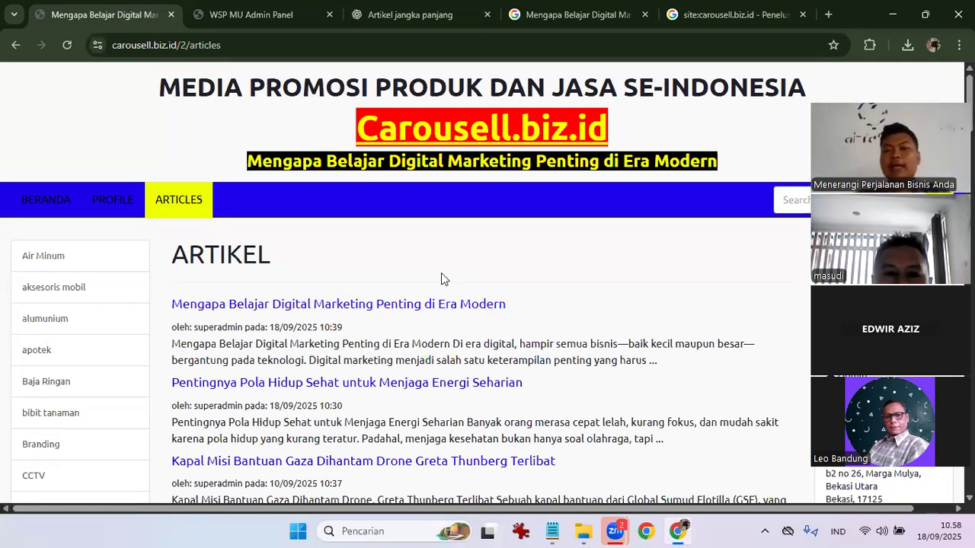
scroll(441, 279, "down", 3)
scroll(441, 279, "up", 3)
left_click(52, 207)
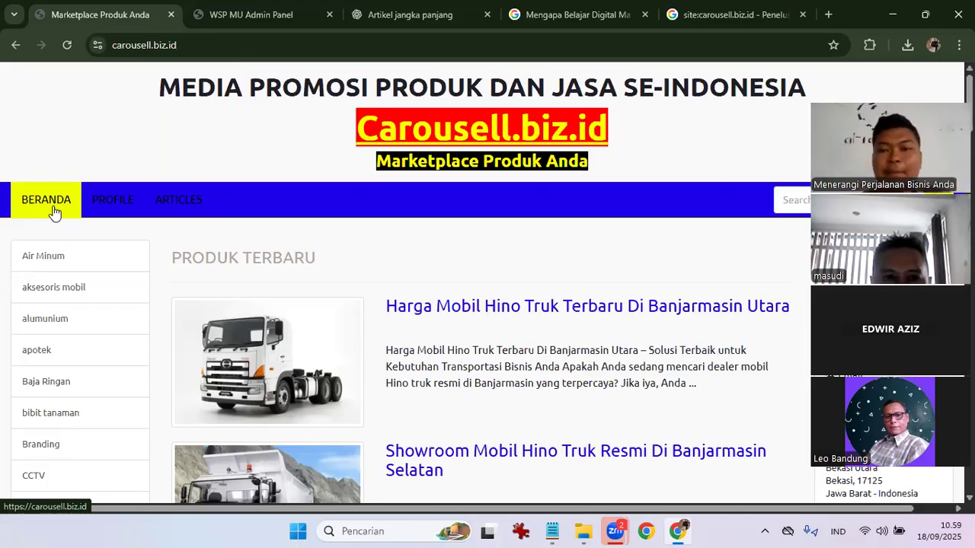
Reload the home page, glance at the Articles list, and come back home.
left_click(30, 209)
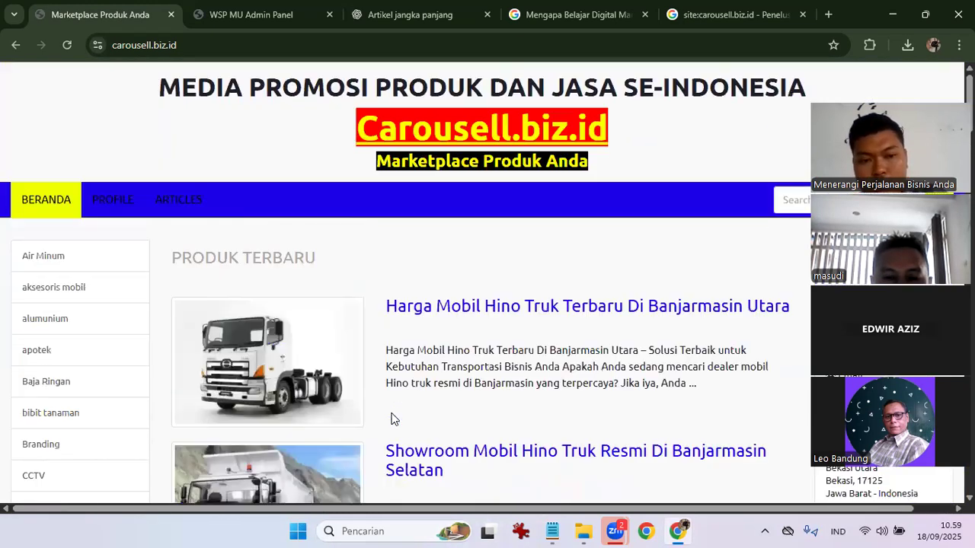
left_click(178, 219)
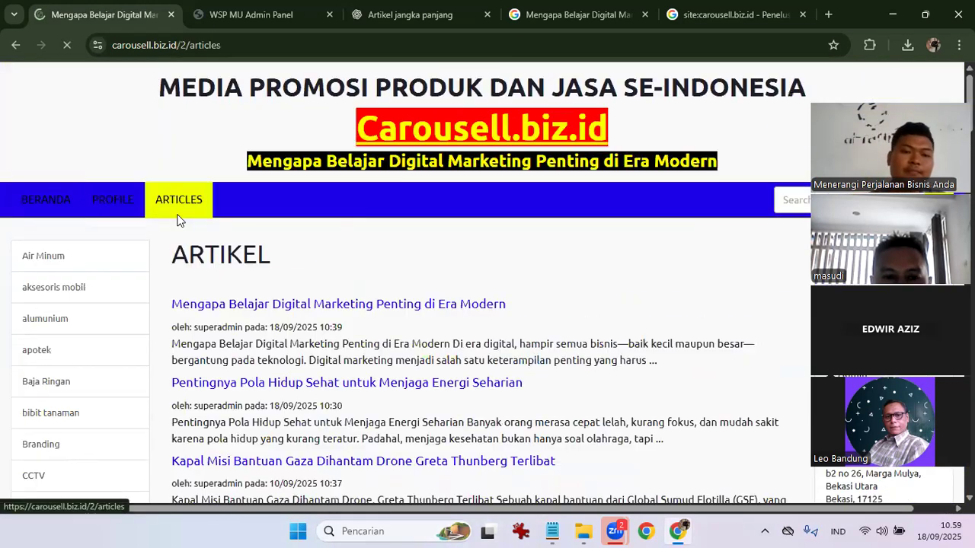
scroll(263, 419, "down", 5)
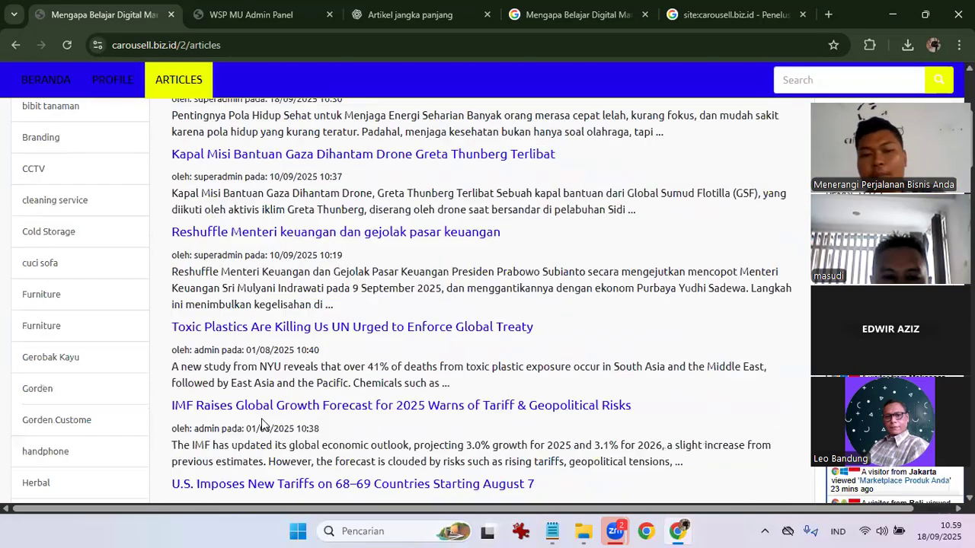
scroll(261, 426, "up", 5)
left_click(65, 197)
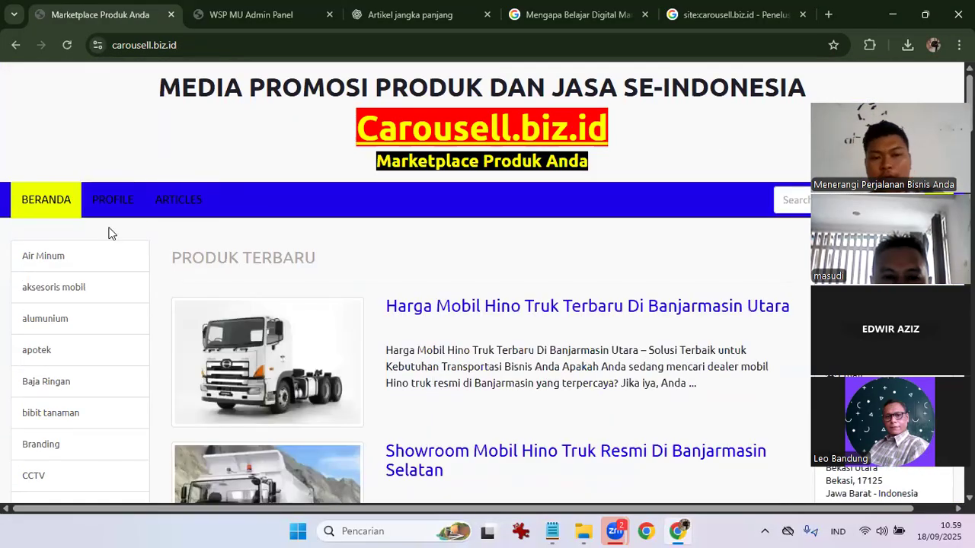
Open and scroll the Hino truck Banjarmasin Utara product page, then go to ARTICLES.
left_click(395, 320)
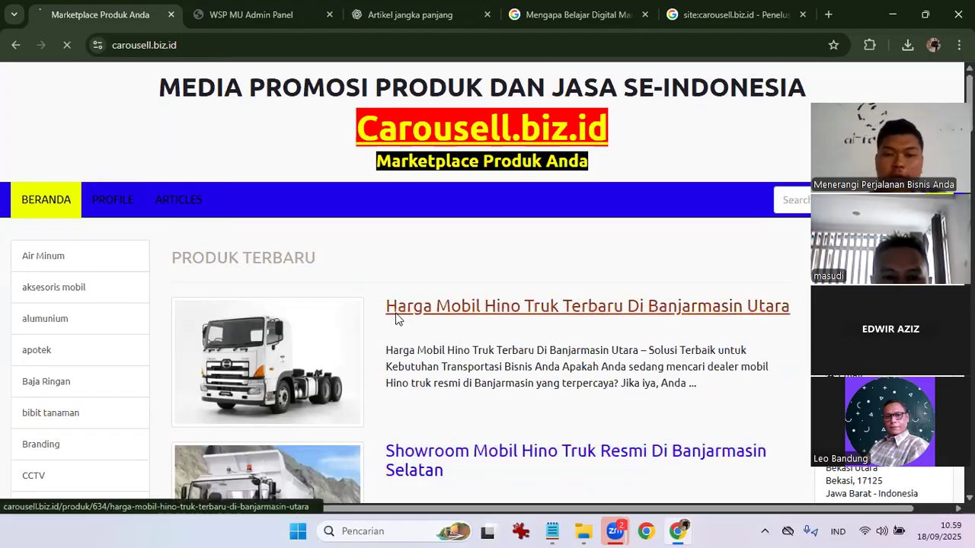
scroll(395, 320, "down", 10)
scroll(395, 320, "down", 15)
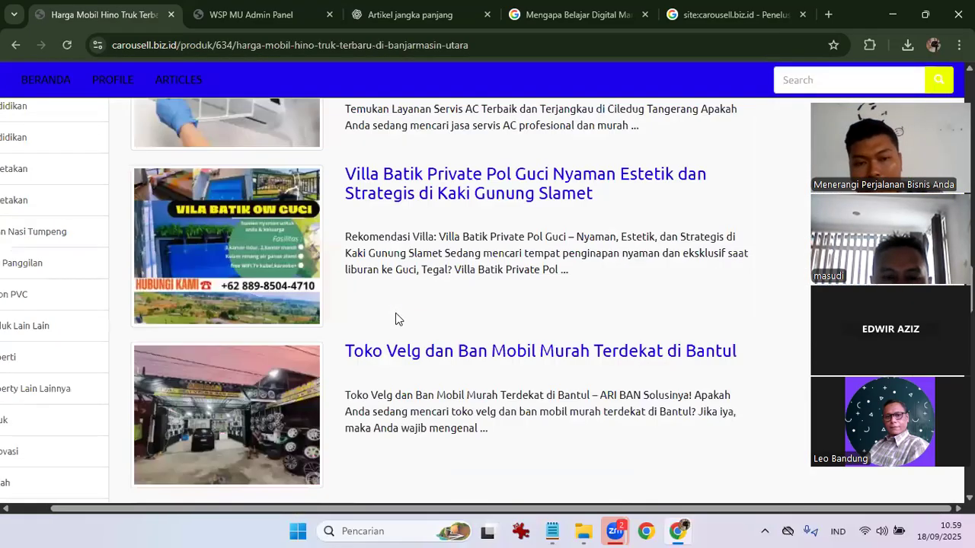
scroll(396, 319, "up", 20)
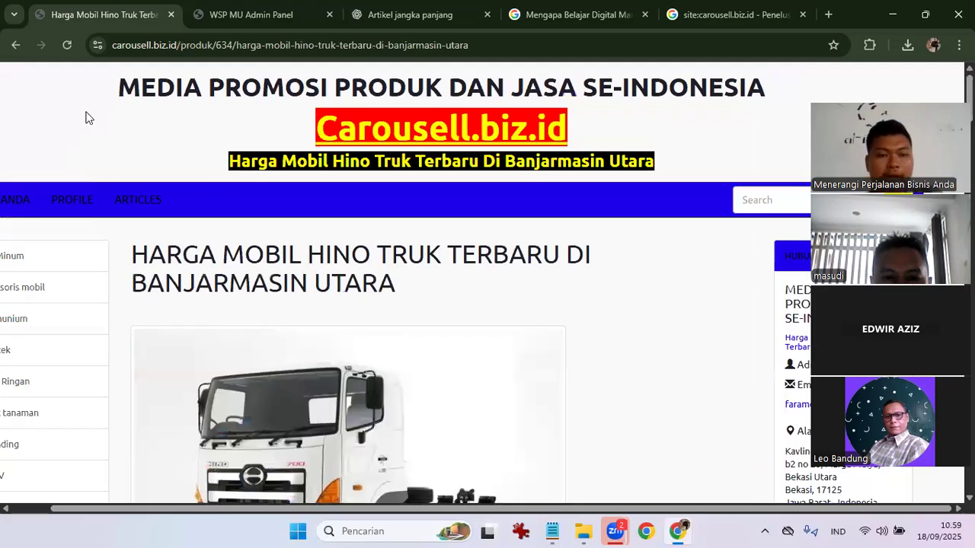
left_click(143, 210)
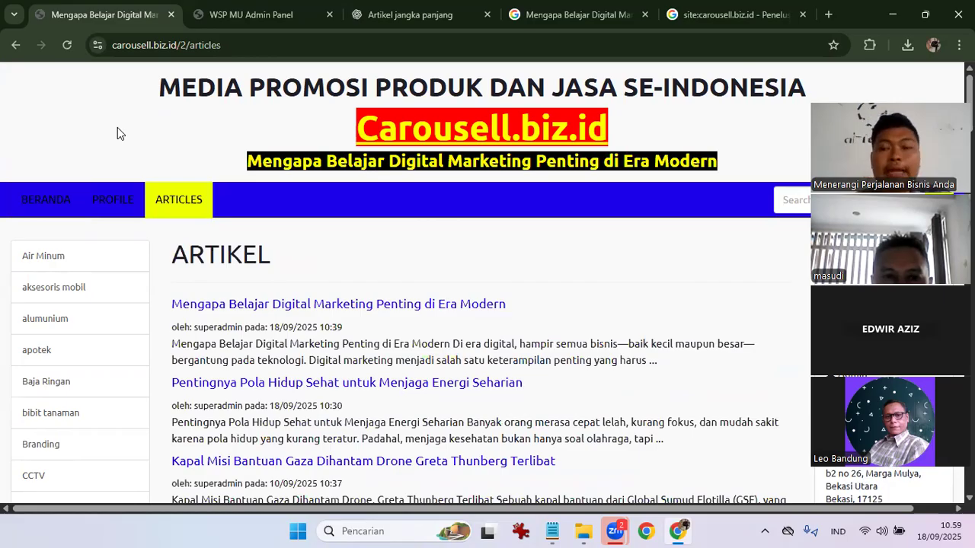
Go to BERANDA and scroll the Produk Terbaru list led by the Hino truck listing.
left_click(24, 203)
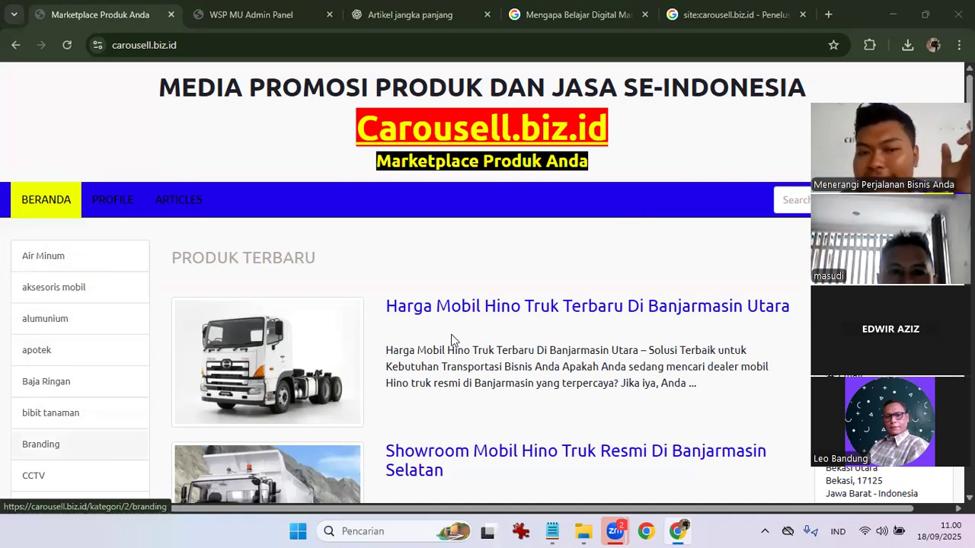
scroll(485, 338, "down", 3)
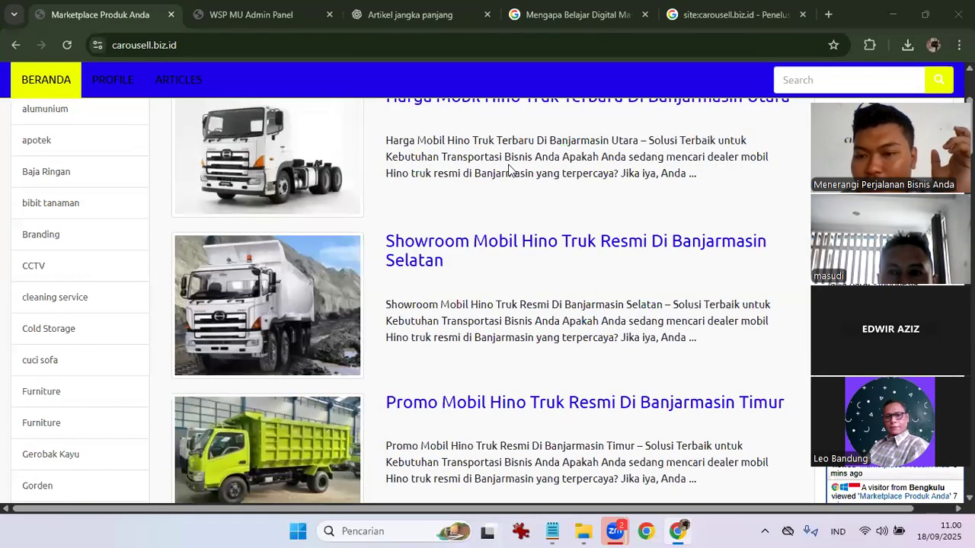
scroll(529, 303, "up", 3)
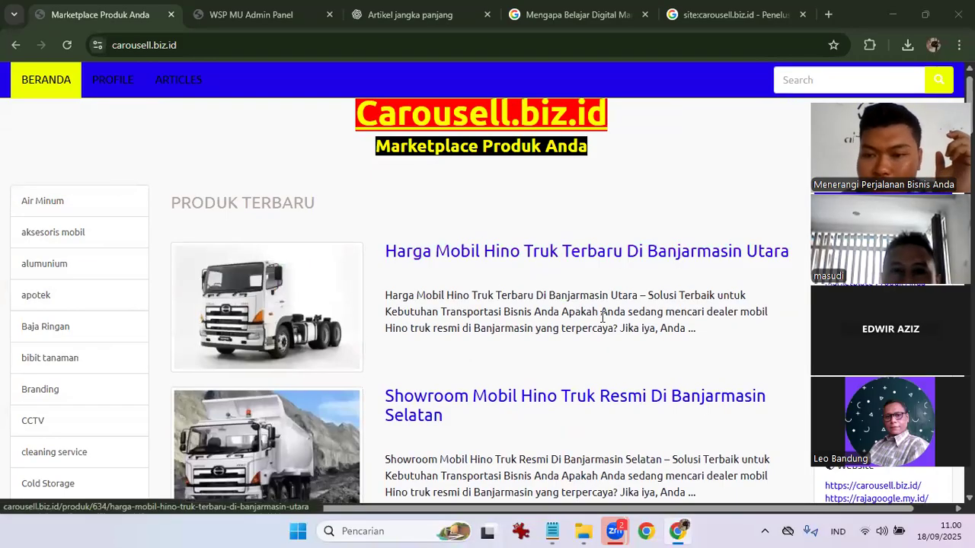
scroll(602, 317, "up", 1)
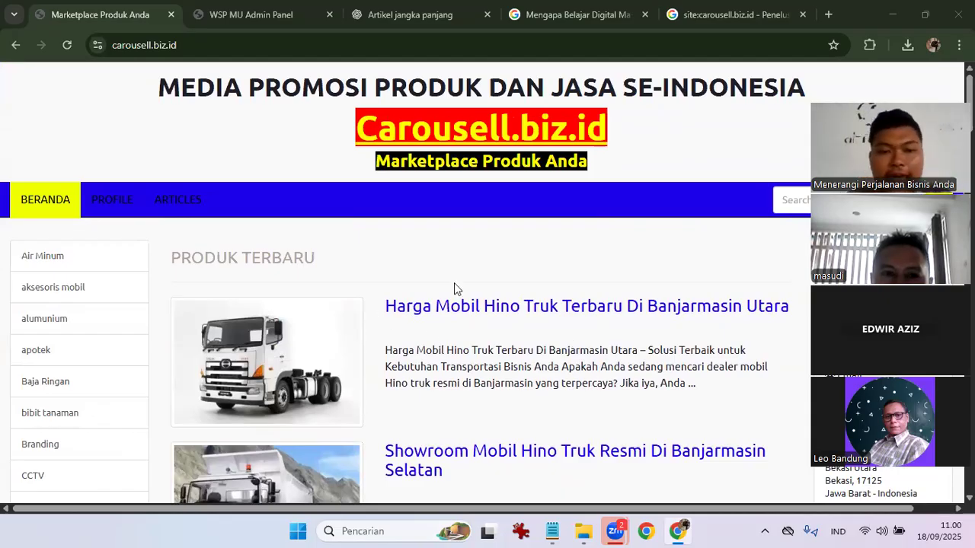
scroll(355, 390, "down", 6)
scroll(355, 390, "up", 1)
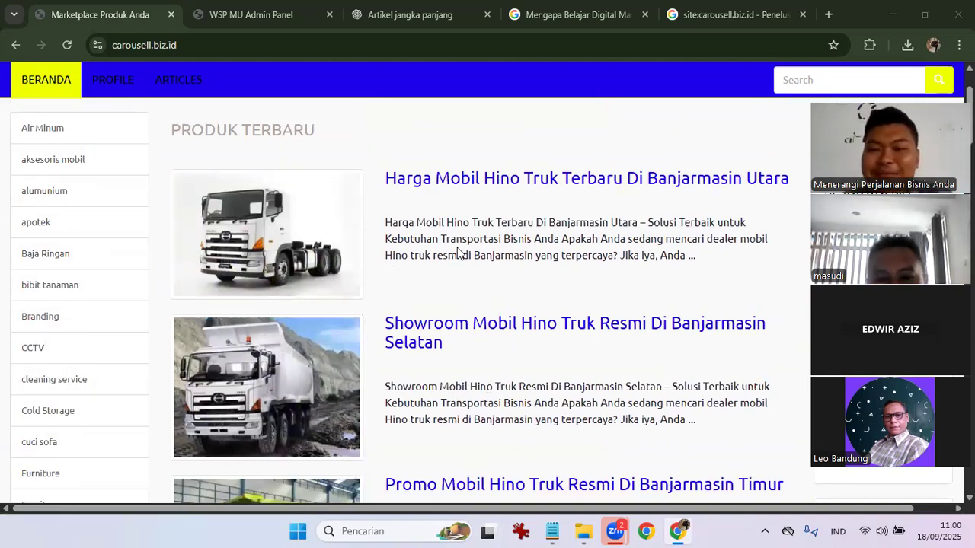
scroll(419, 259, "up", 3)
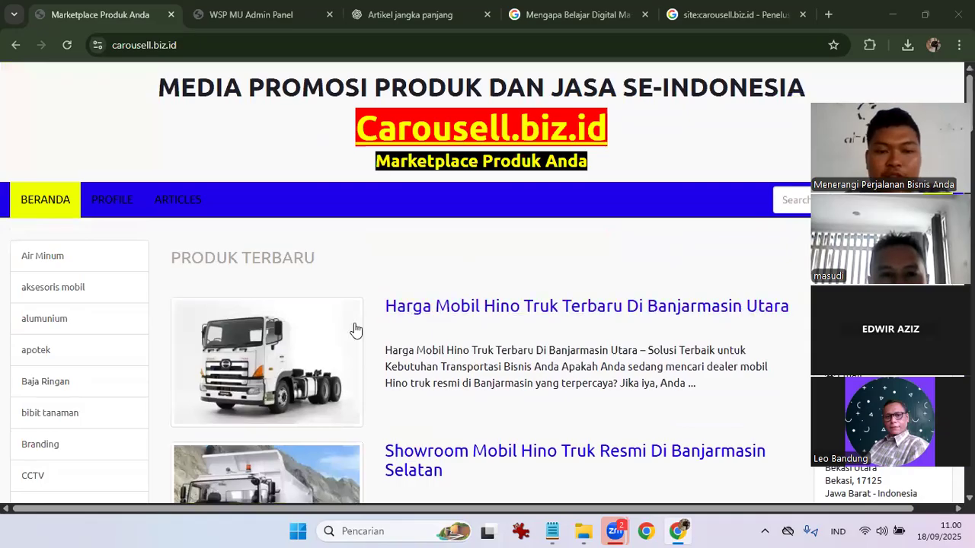
scroll(355, 330, "down", 8)
left_click(463, 304)
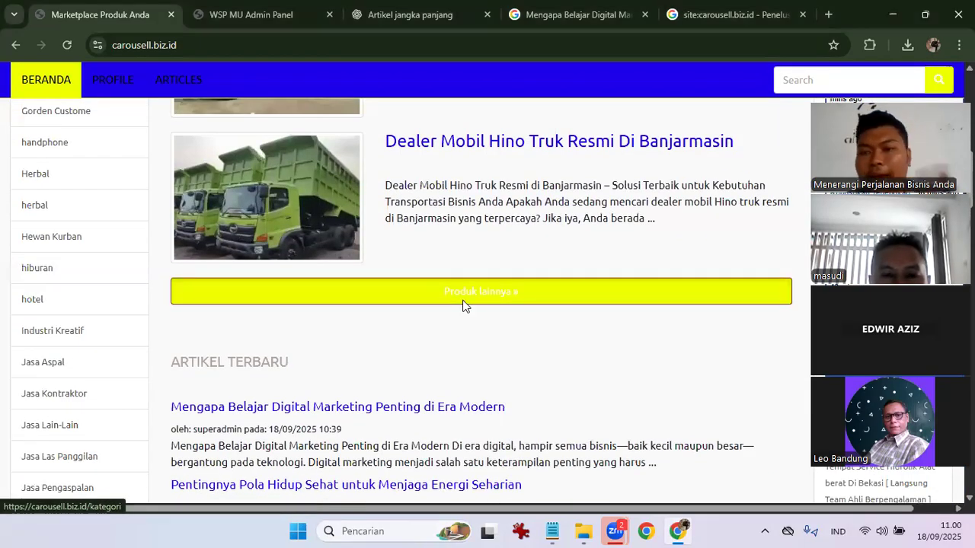
scroll(463, 304, "down", 20)
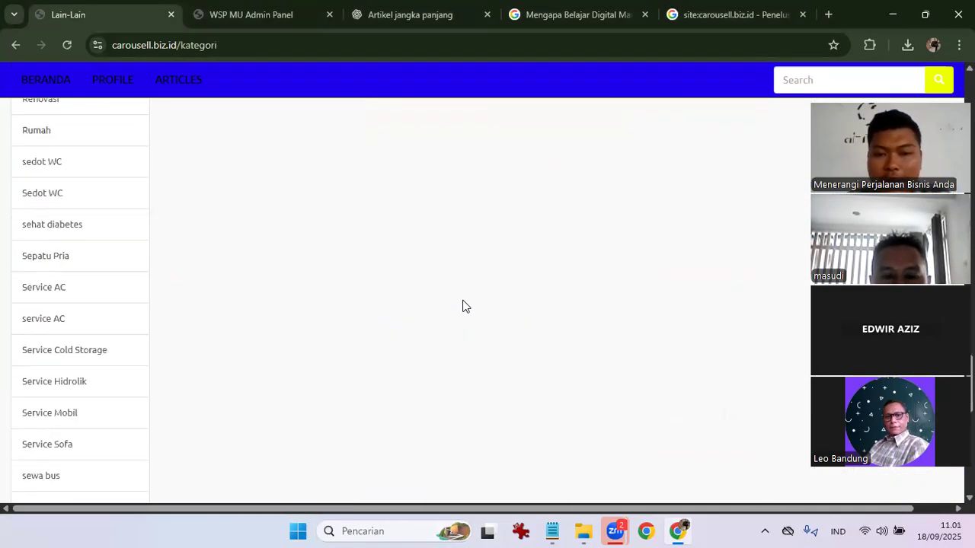
scroll(463, 304, "up", 20)
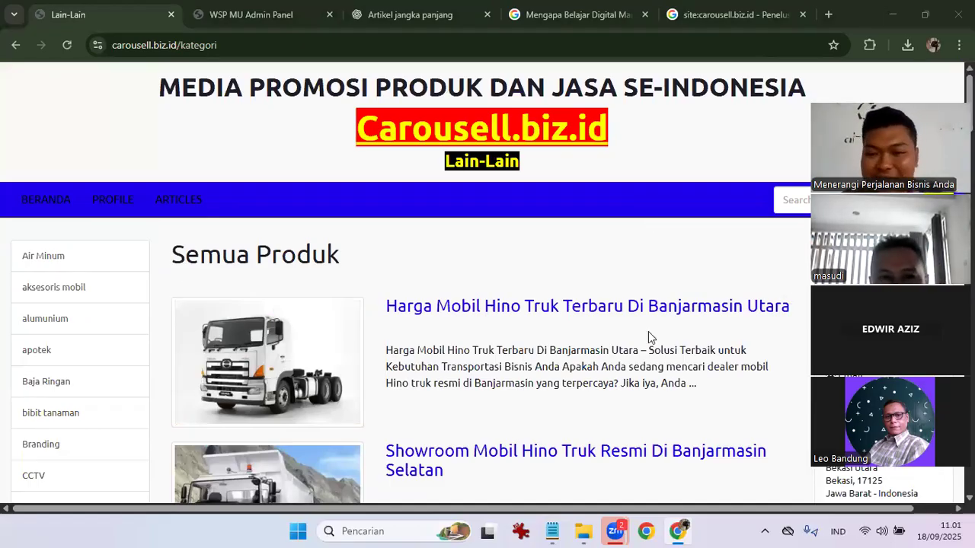
left_click(27, 198)
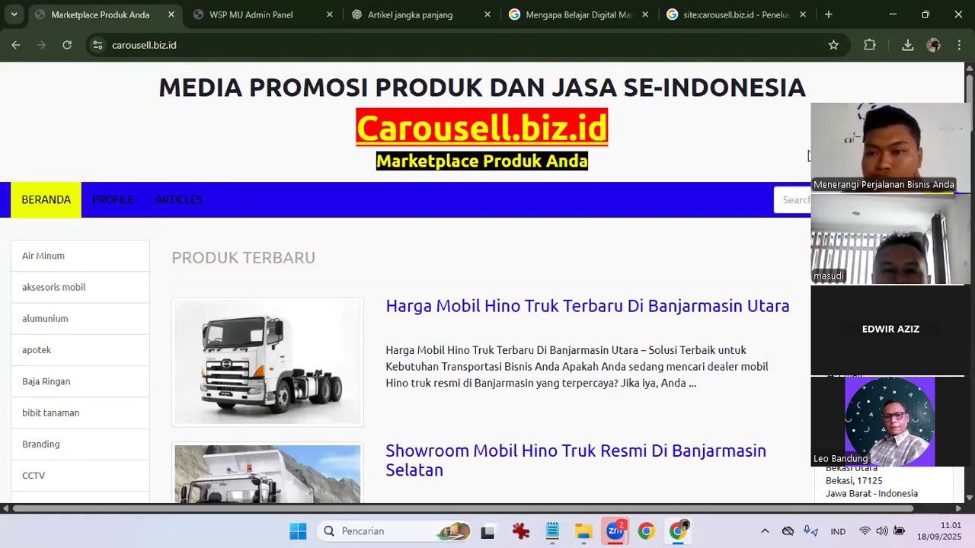
In another Chrome profile's window, search 'google console' and open the Google Cloud console result.
left_click(934, 45)
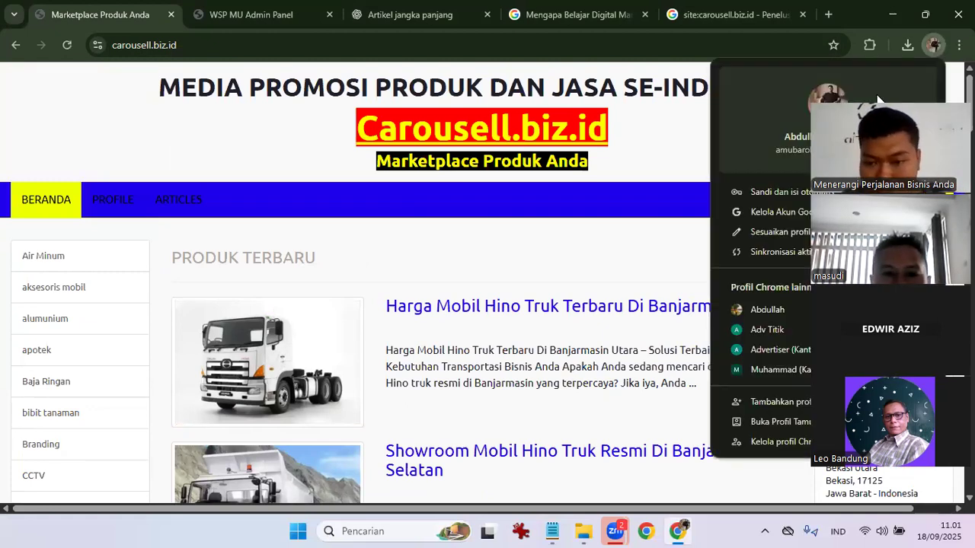
left_click(768, 310)
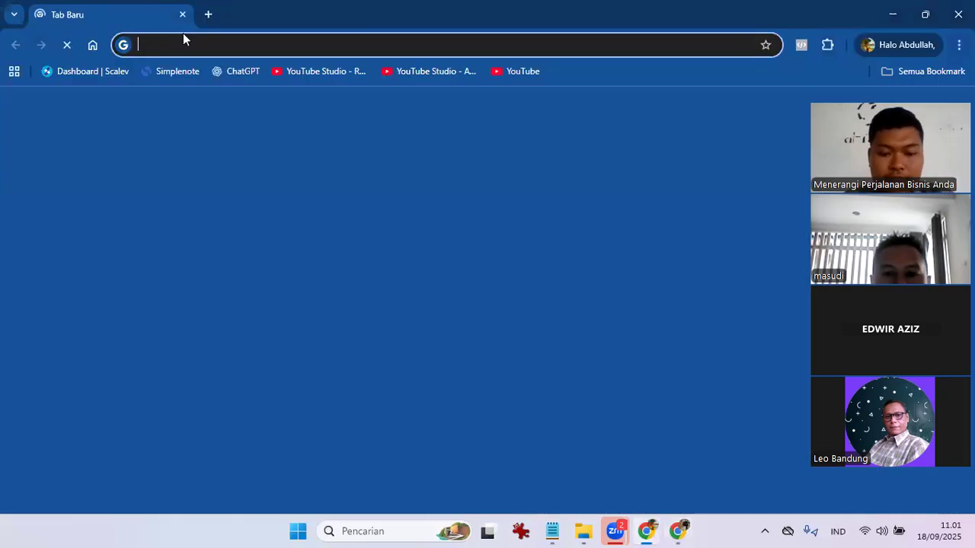
type("google console")
key("Return")
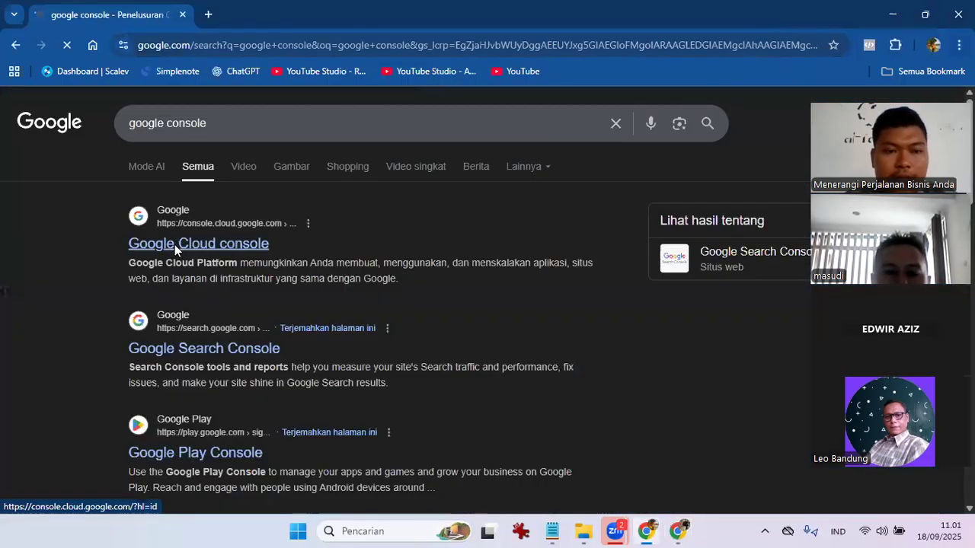
left_click(174, 245)
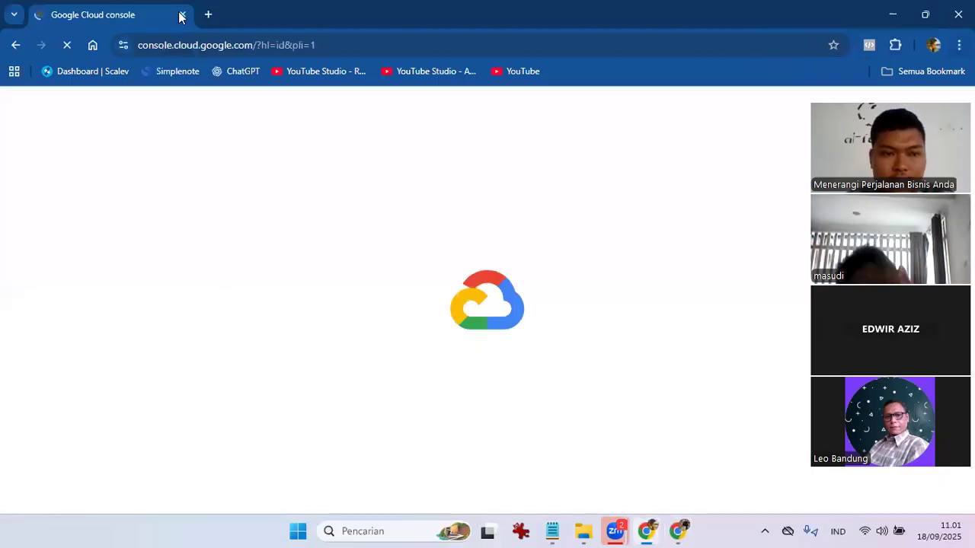
Search for Google console again in a new tab and close the Google Cloud console tab.
left_click(206, 14)
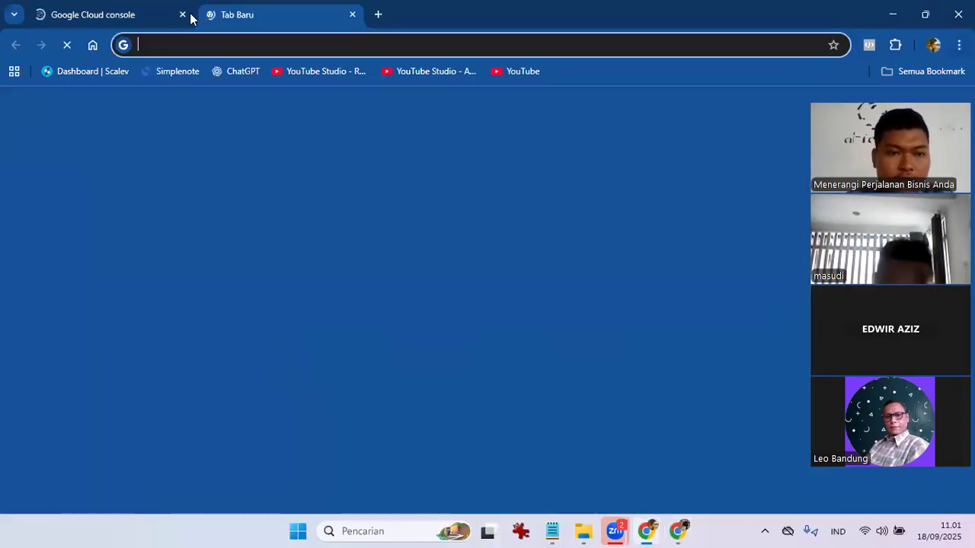
type("googl")
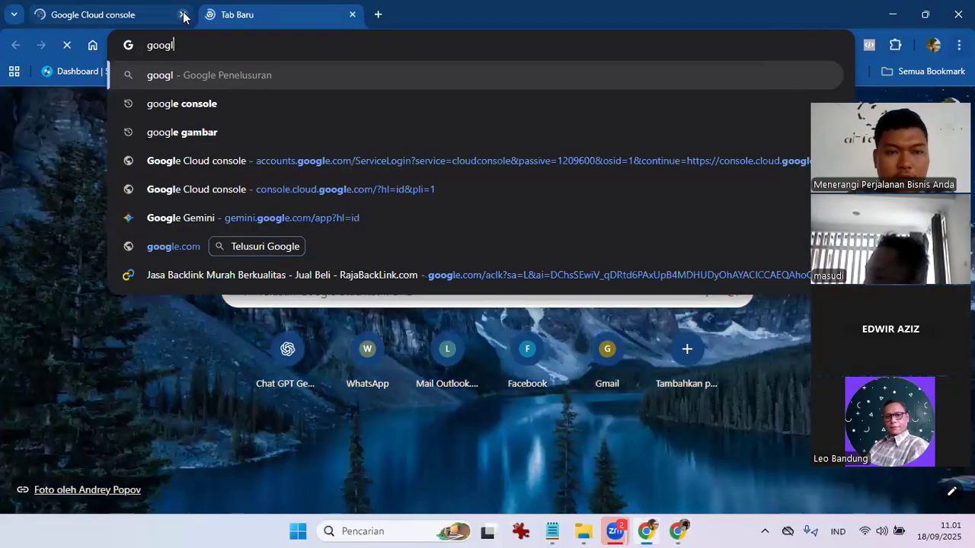
key("Down")
key("Return")
left_click(182, 14)
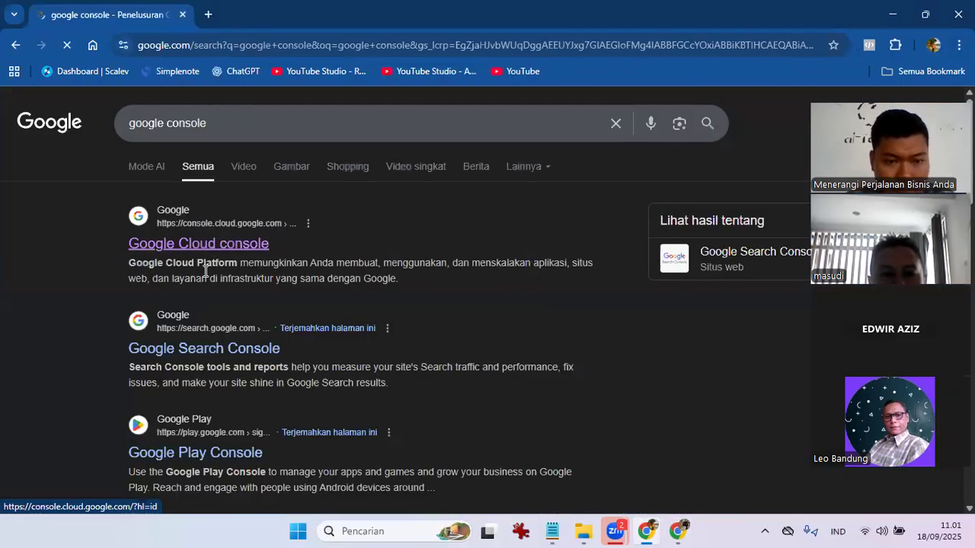
Enter Google Search Console, view the Sekilas overview with 1.115 clicks, then close the window.
scroll(195, 257, "down", 2)
left_click(211, 424)
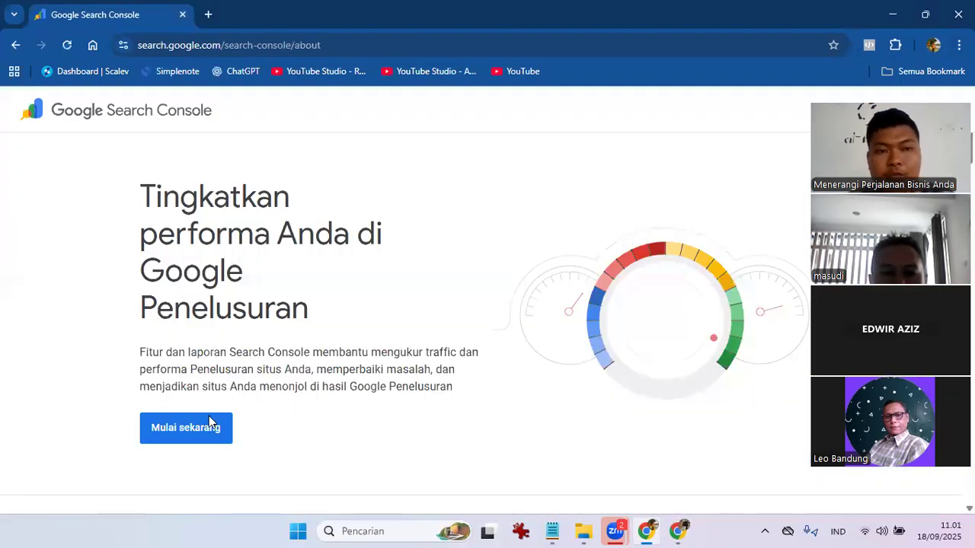
left_click(211, 424)
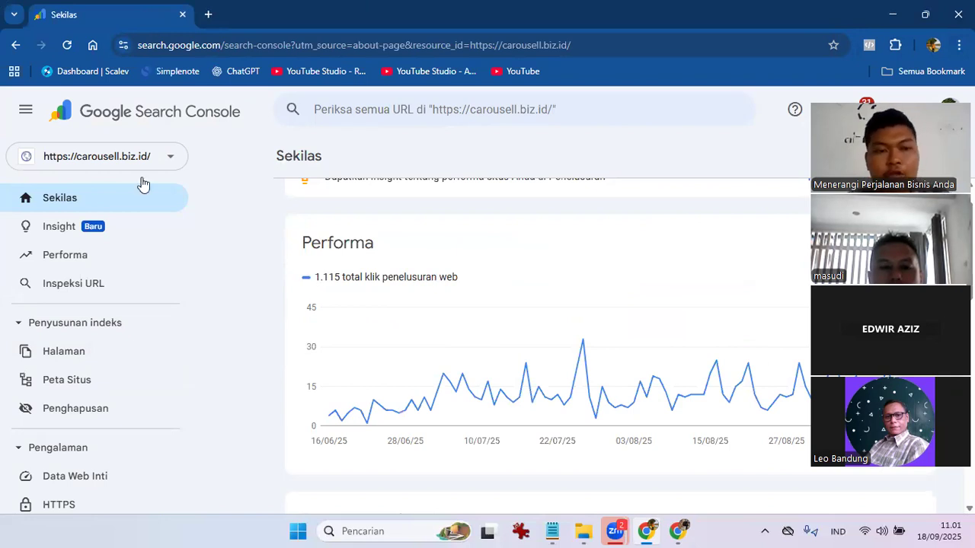
scroll(312, 231, "up", 1)
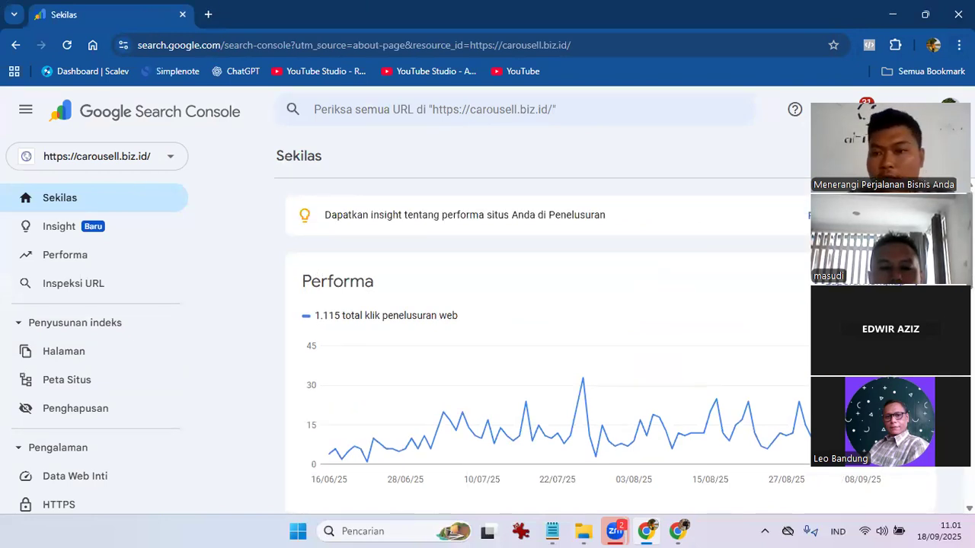
left_click(958, 13)
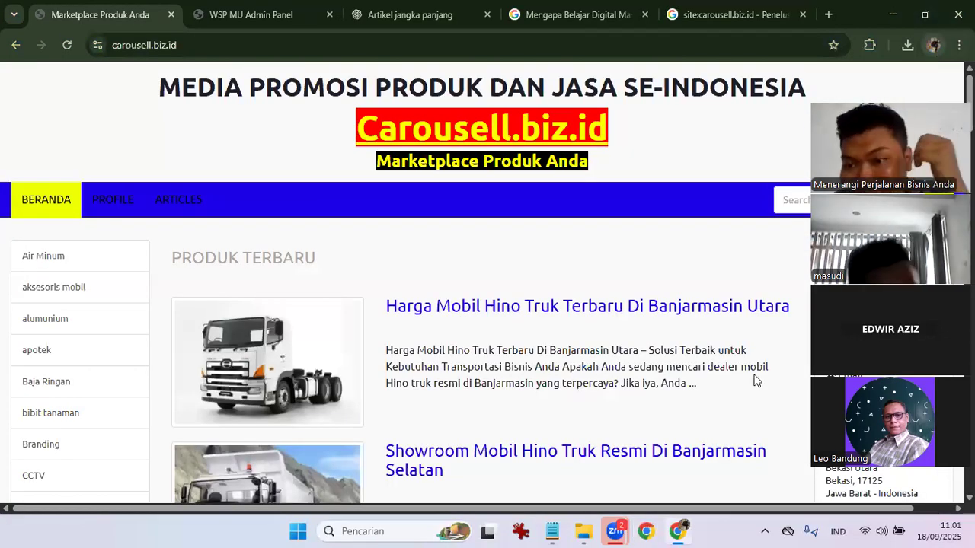
Search 'google cons' in another profile's window, enter Search Console via 'Mulai sekarang', then return to carousell.biz.id.
key("alt+shift+m")
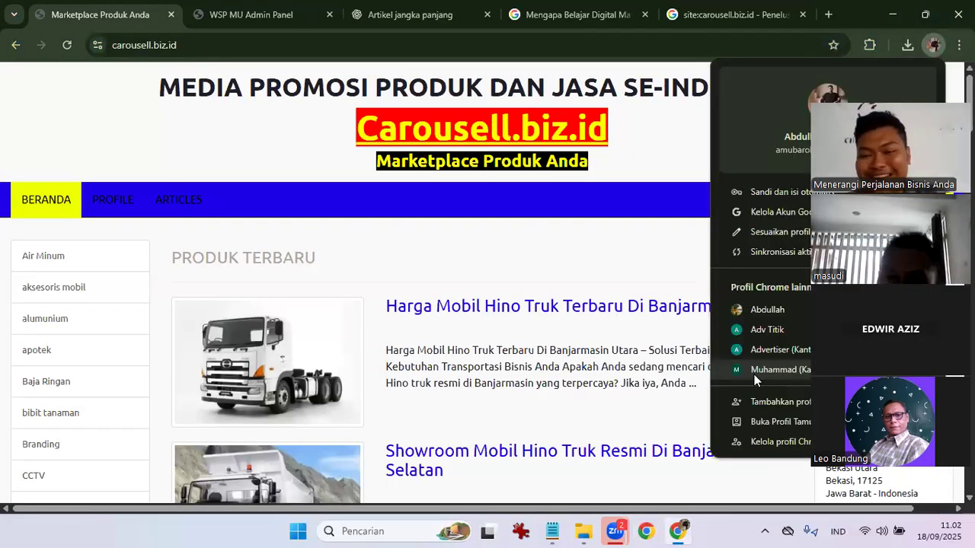
left_click(768, 331)
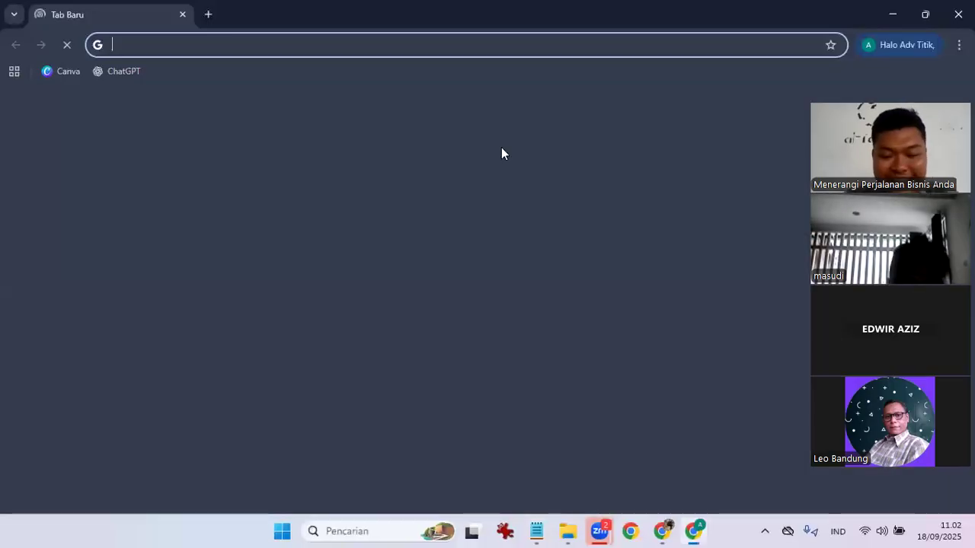
type("google")
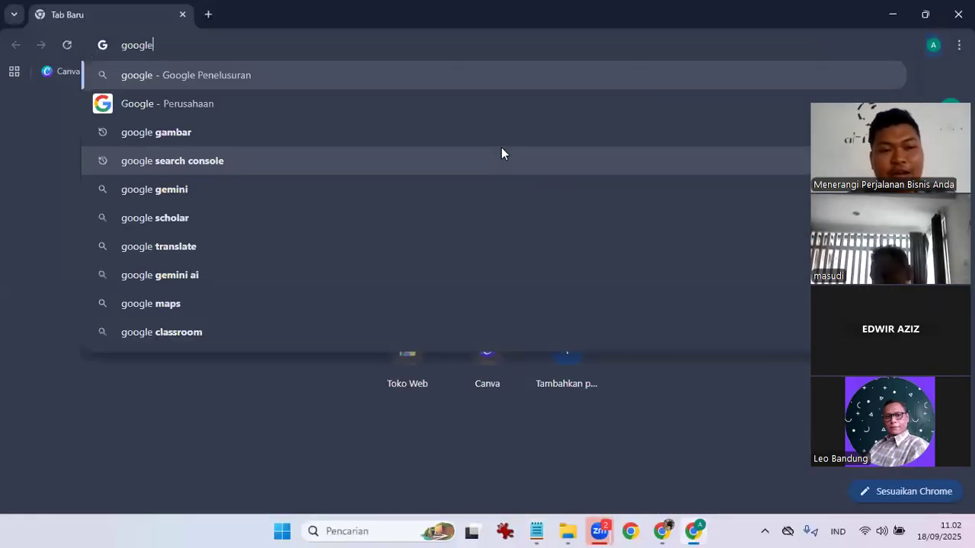
type(" cons")
key("Return")
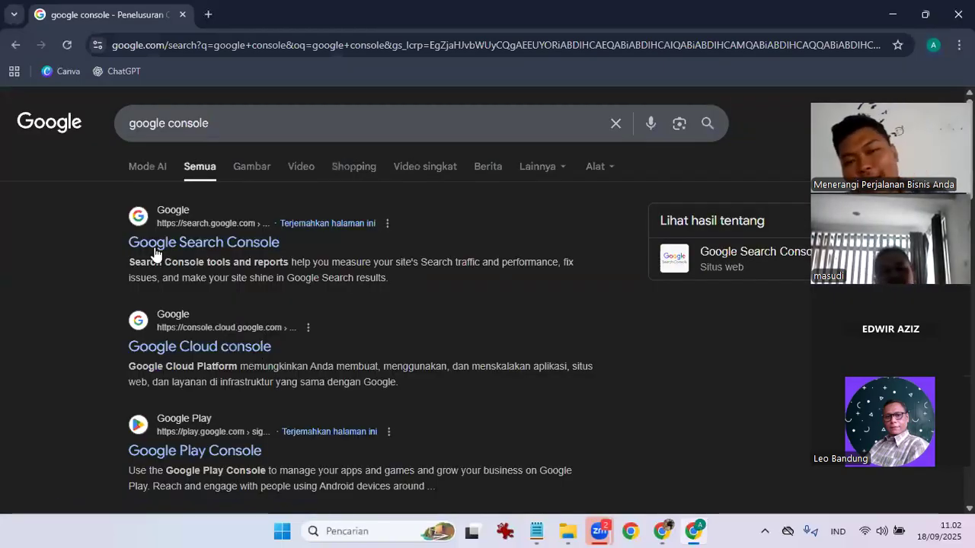
left_click(155, 251)
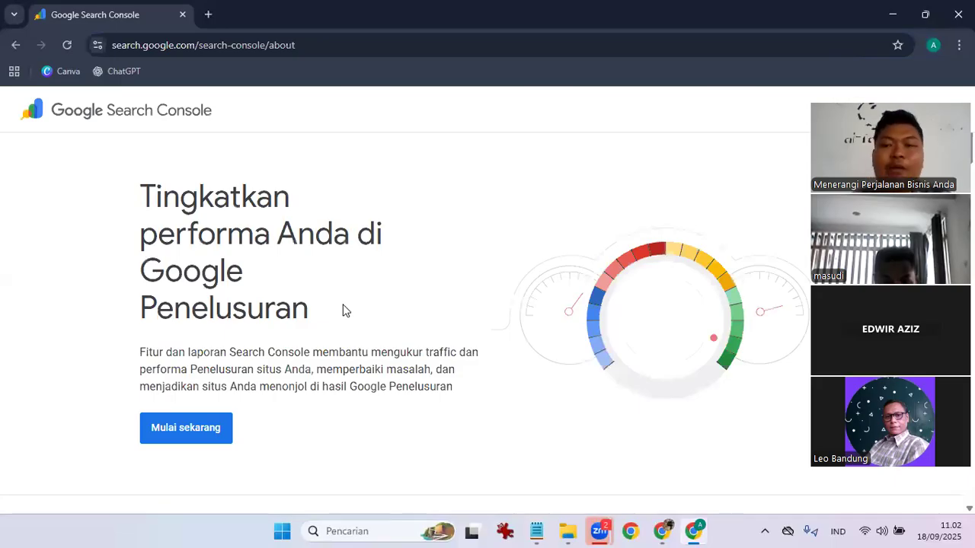
scroll(342, 309, "down", 2)
scroll(183, 460, "up", 2)
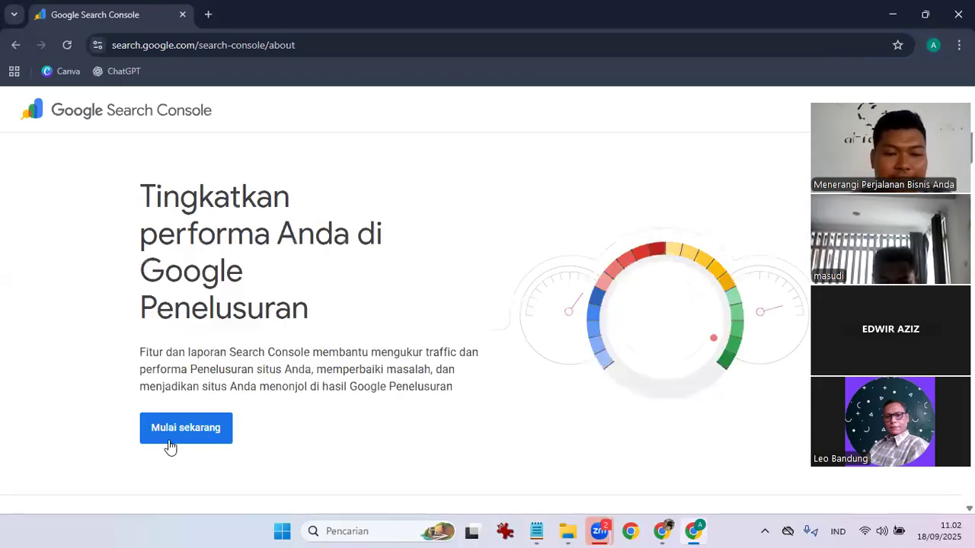
left_click(170, 446)
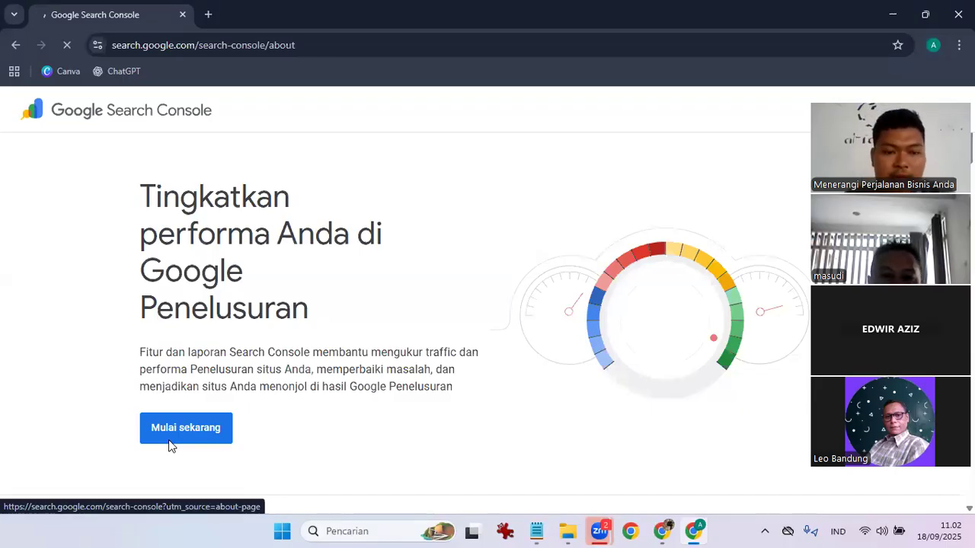
left_click(672, 530)
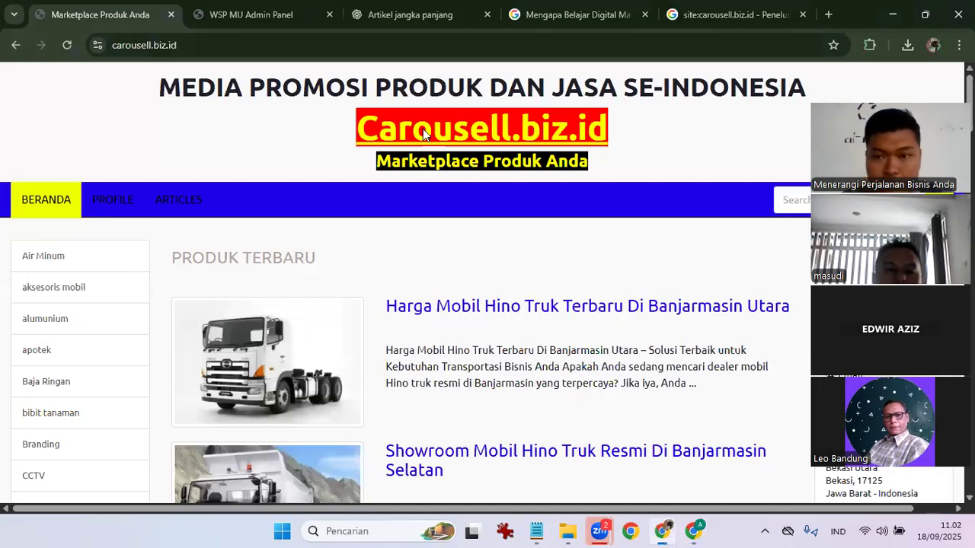
Open Search Console in a new tab, select the carousell.biz.id property, then close the tab.
left_click(827, 16)
type("googl")
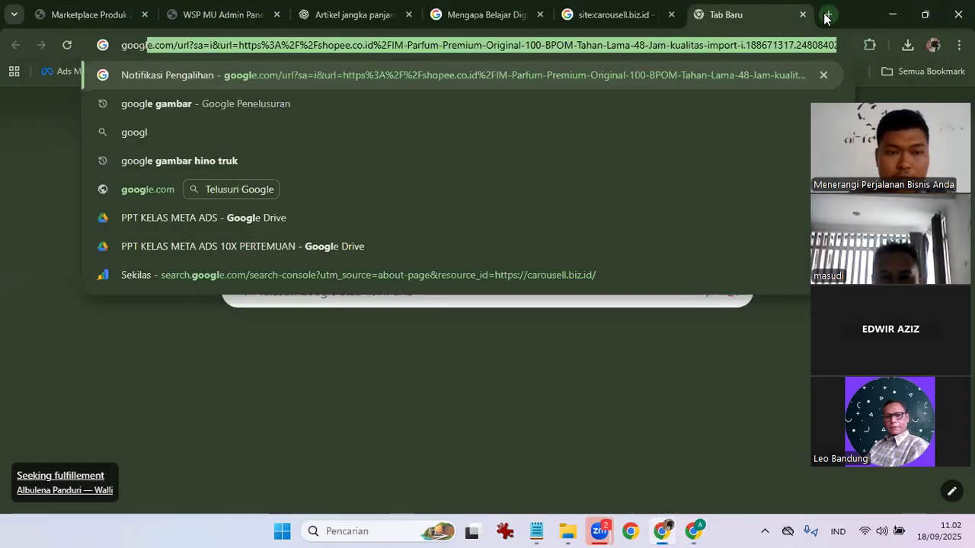
type("e console")
key("Return")
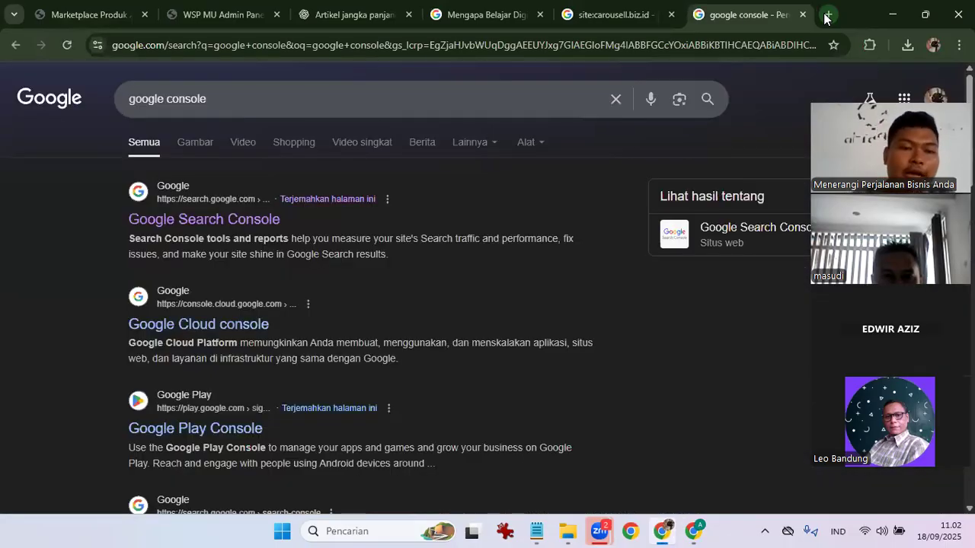
left_click(182, 220)
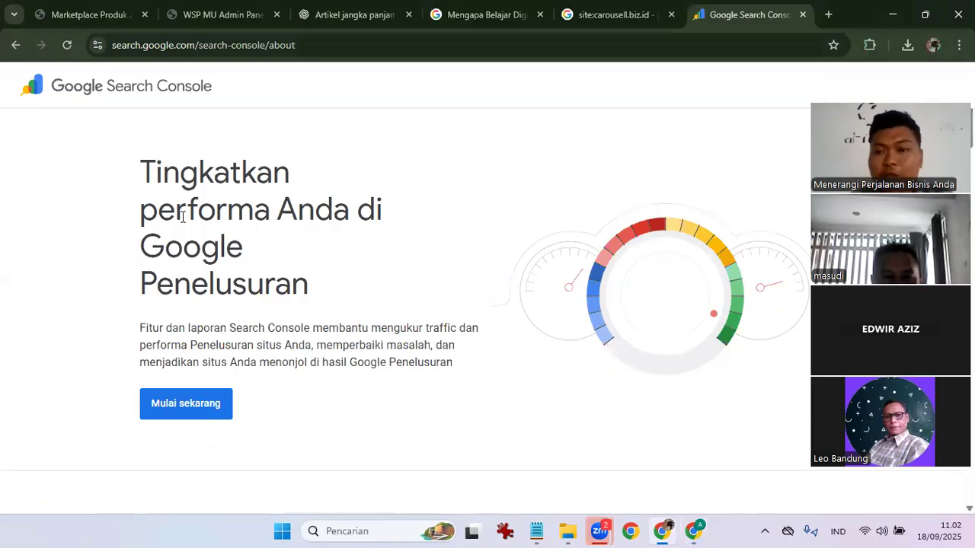
left_click(187, 424)
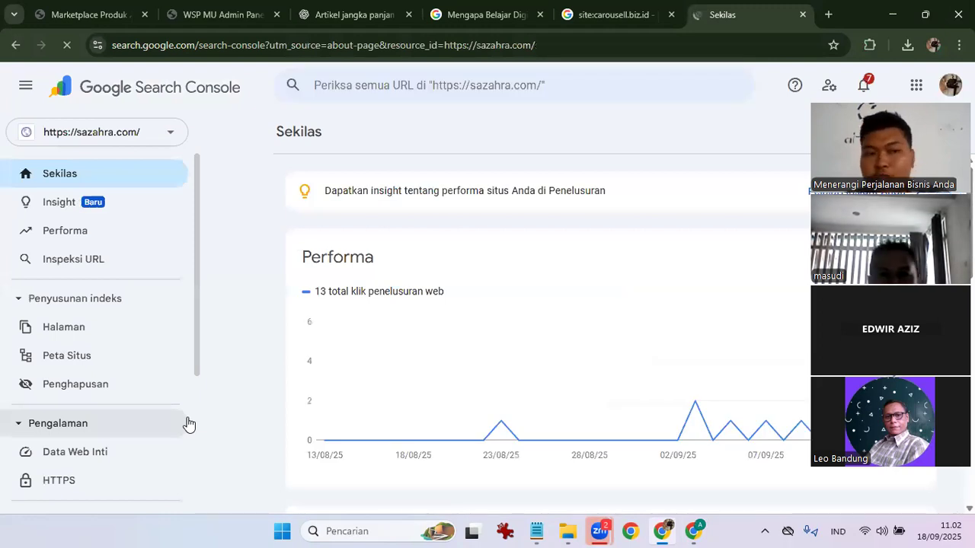
left_click(97, 145)
left_click(92, 183)
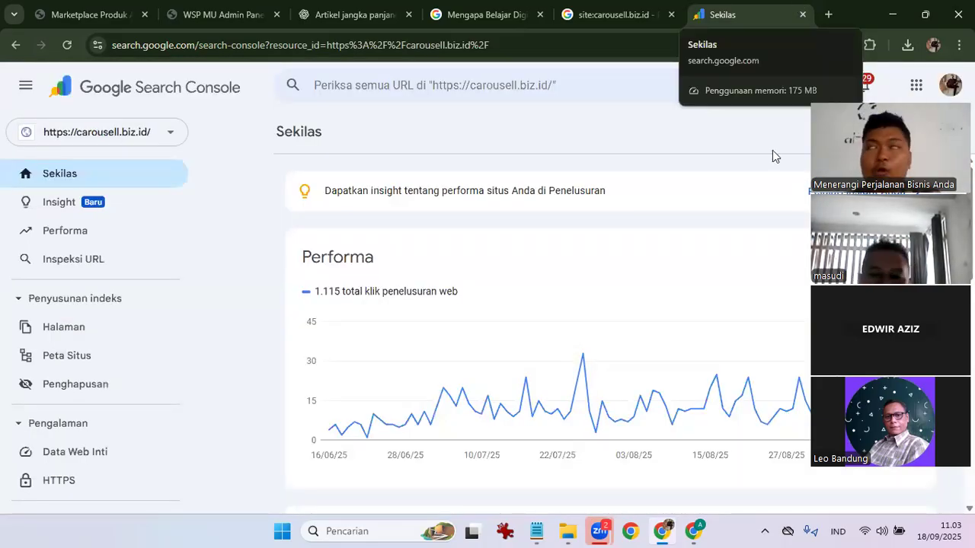
left_click(803, 16)
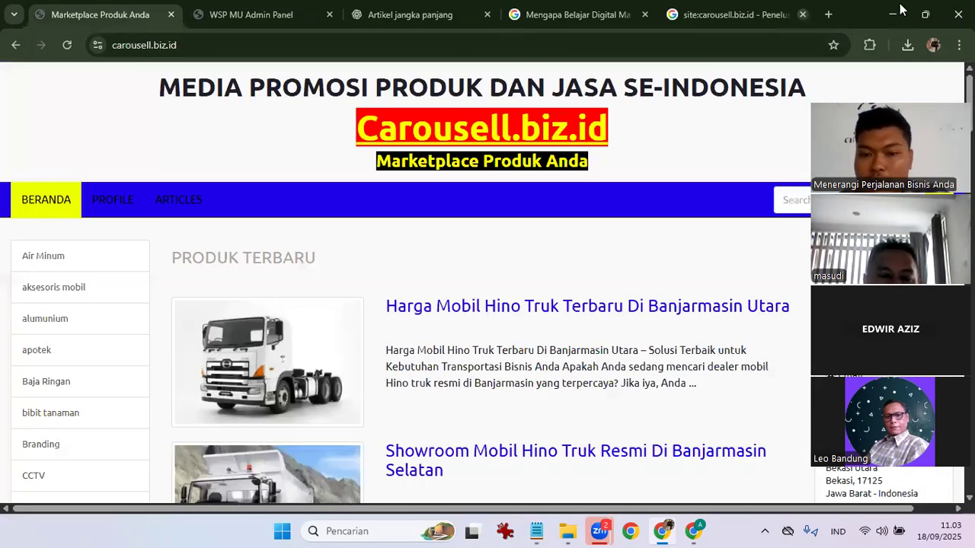
Minimize the carousell.biz.id window and open Search Console again in another Chrome profile's window.
left_click(897, 10)
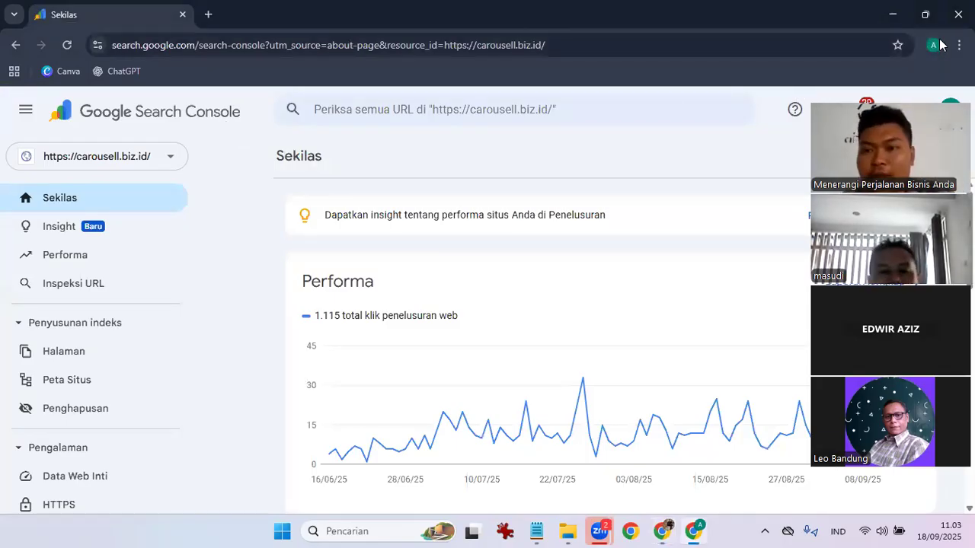
left_click(751, 347)
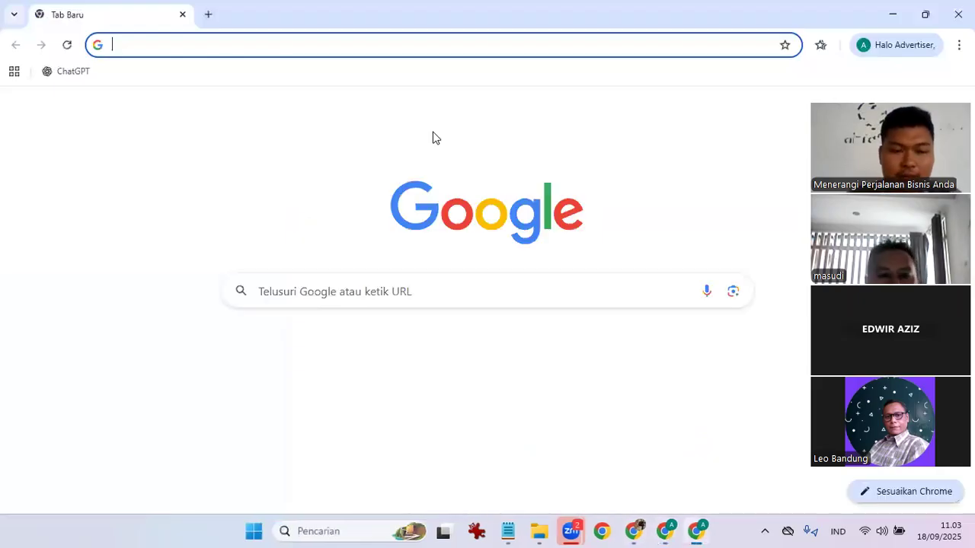
type("google consol")
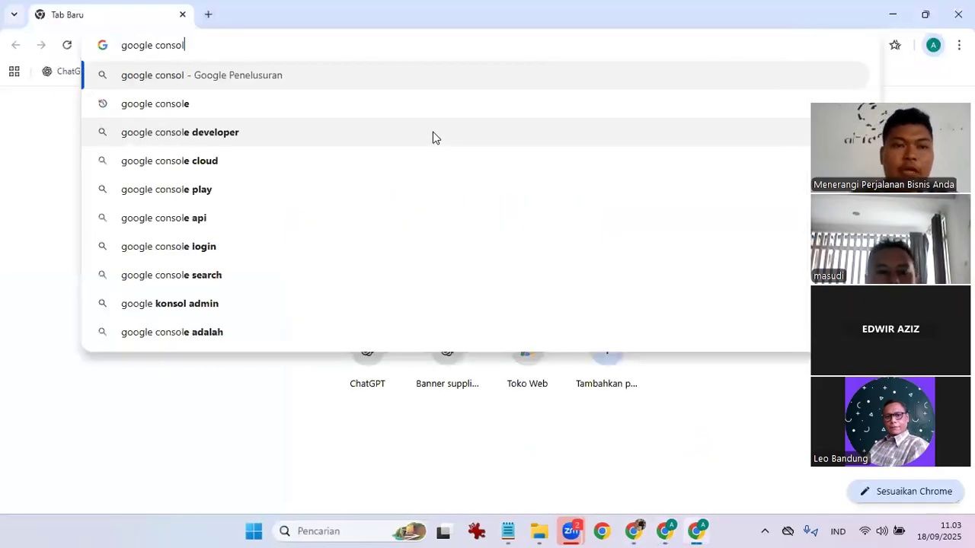
type("e")
key("Return")
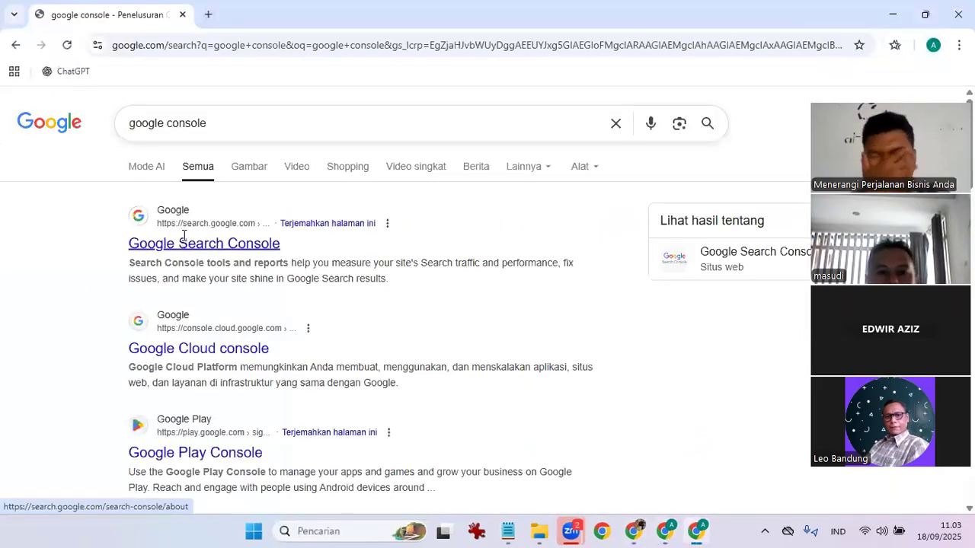
left_click(185, 241)
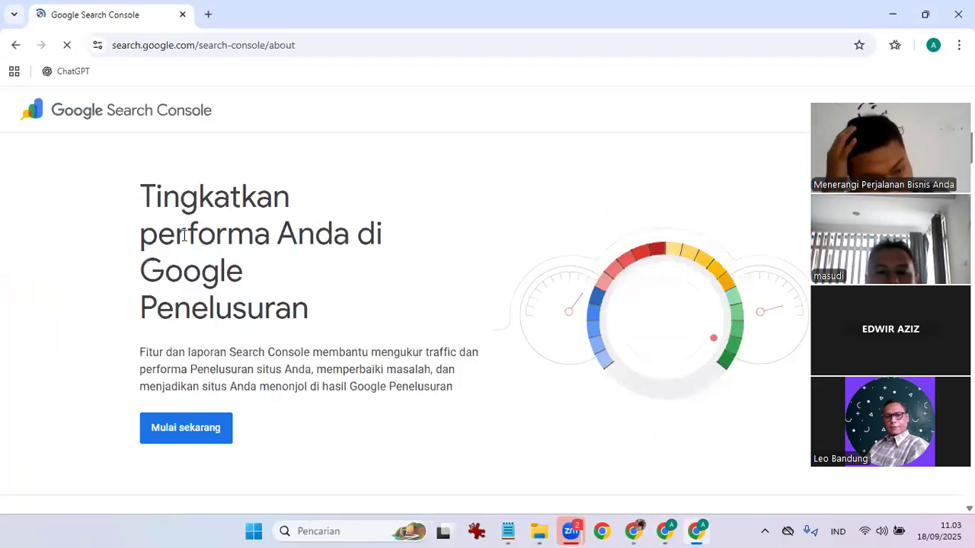
left_click(218, 430)
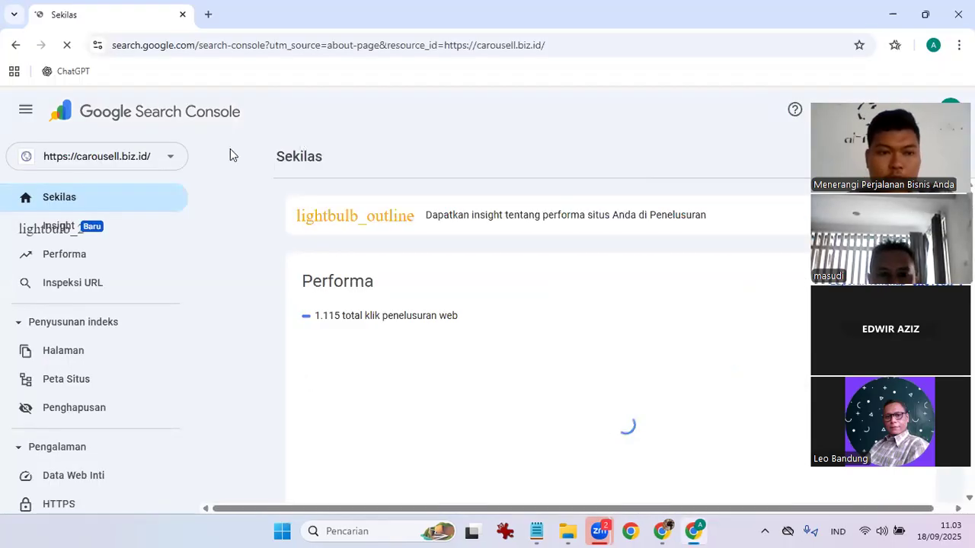
left_click(933, 46)
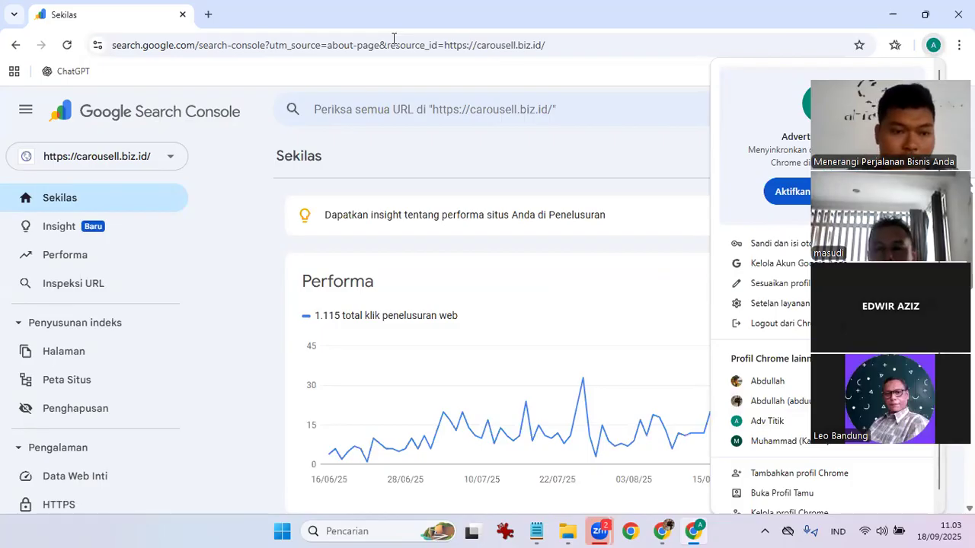
left_click(183, 166)
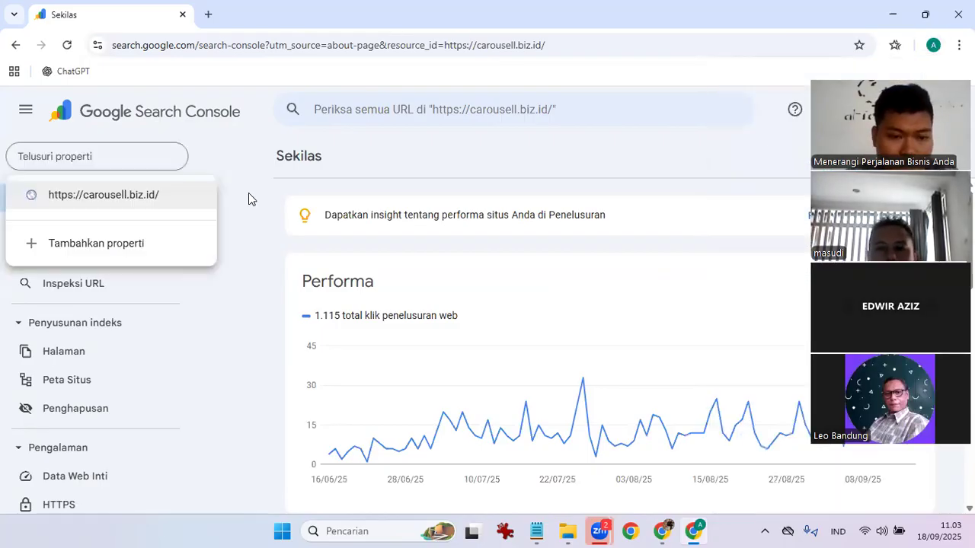
left_click(67, 351)
scroll(92, 381, "down", 4)
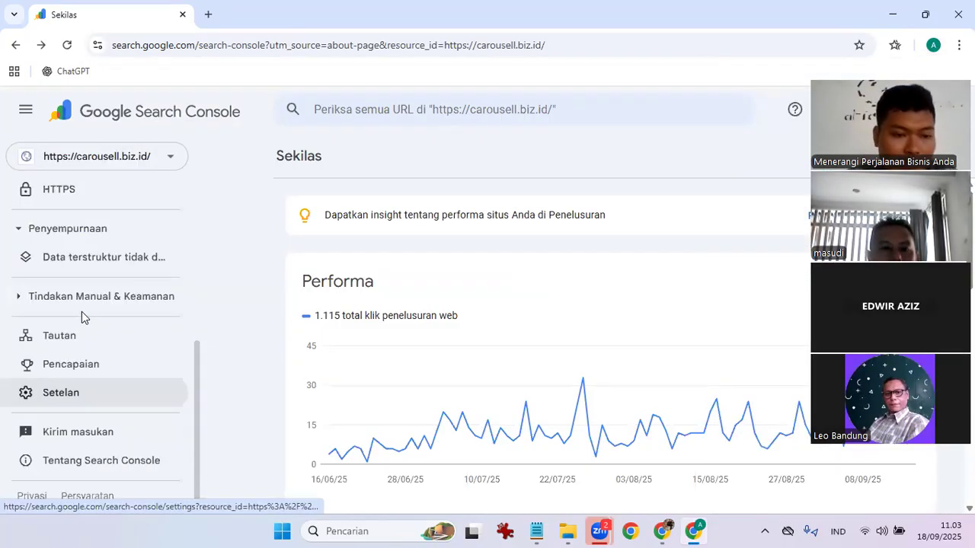
scroll(86, 320, "up", 3)
scroll(100, 348, "down", 3)
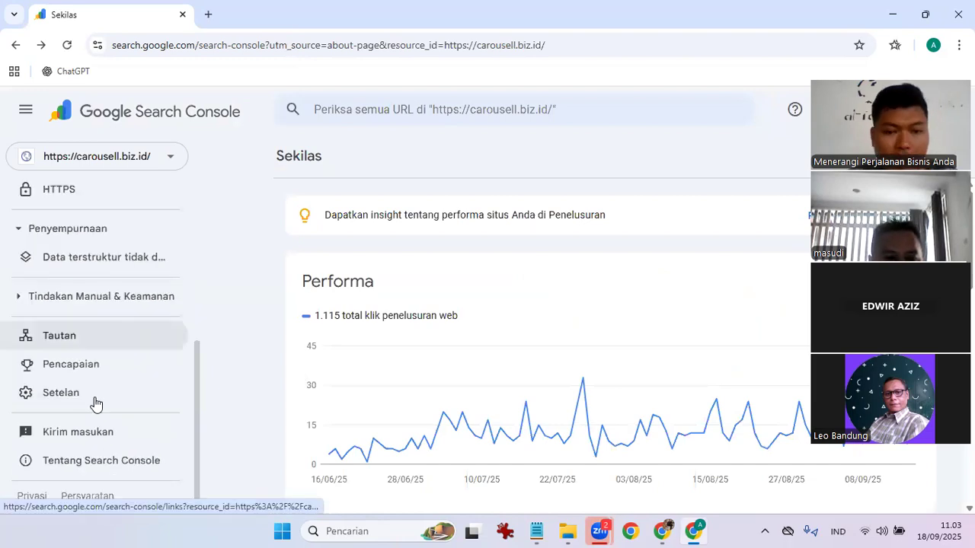
Open Setelan for carousell.biz.id, scroll the settings, and dismiss the tip to reach the welcome page.
left_click(96, 399)
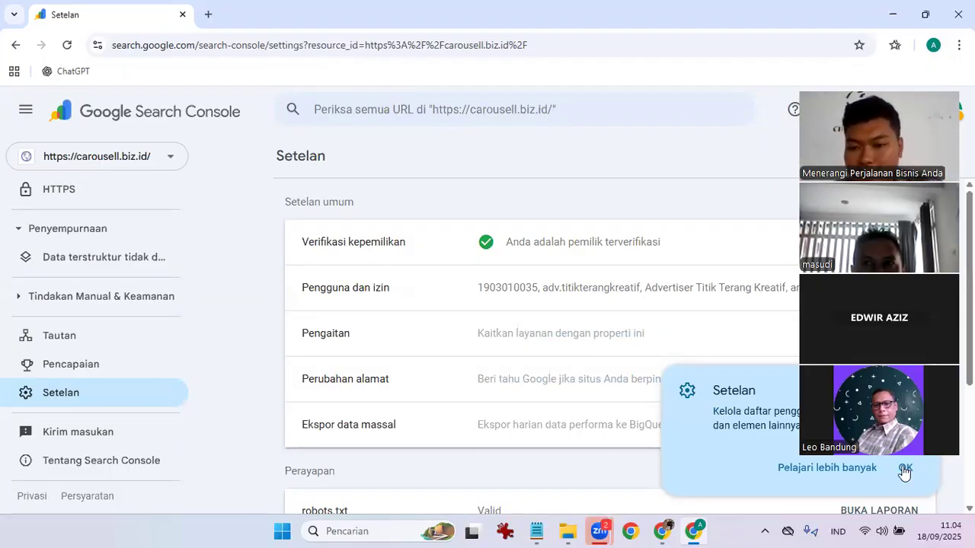
scroll(657, 343, "down", 3)
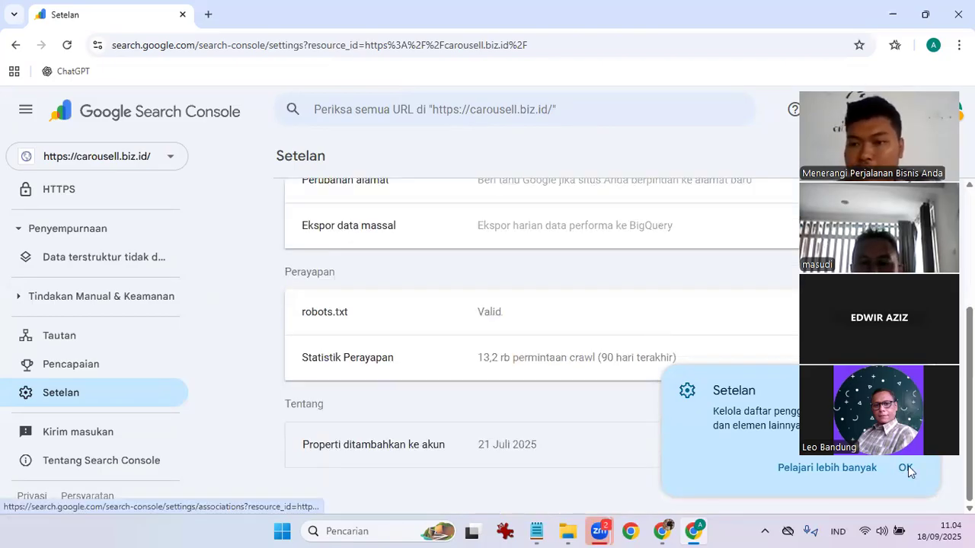
left_click_drag(918, 83, 918, 38)
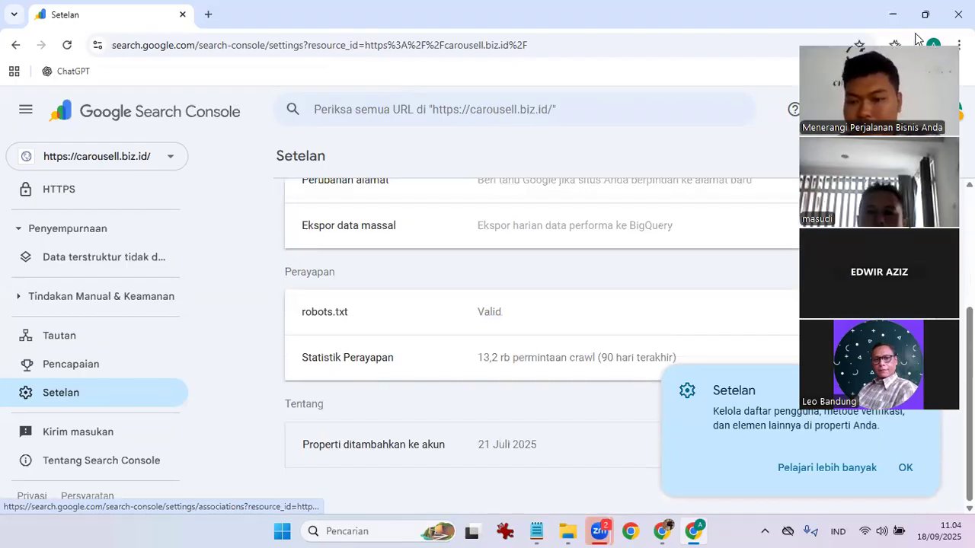
left_click(587, 359)
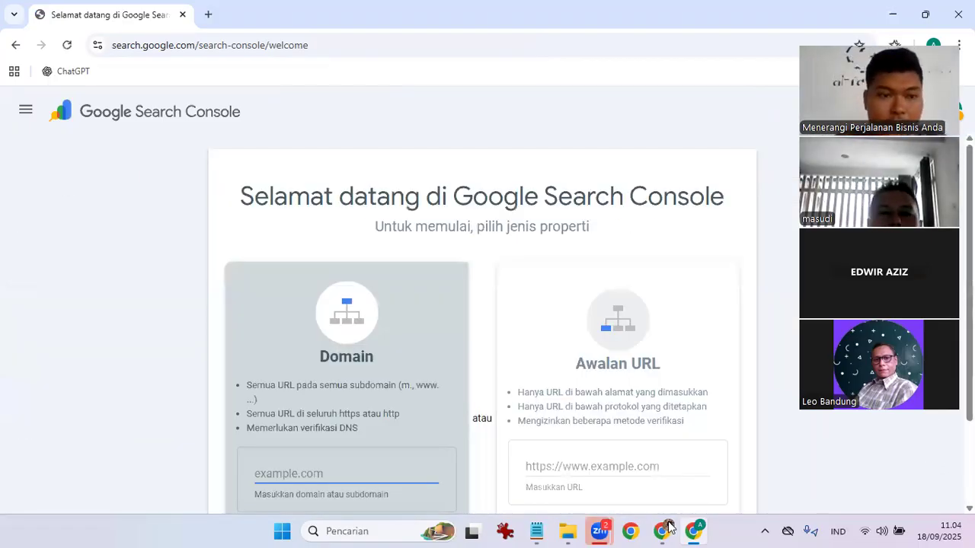
Inspect the google-site-verification tags under PENGATURAN > META SEO UTAMA, then return to the homepage.
key("alt+Tab")
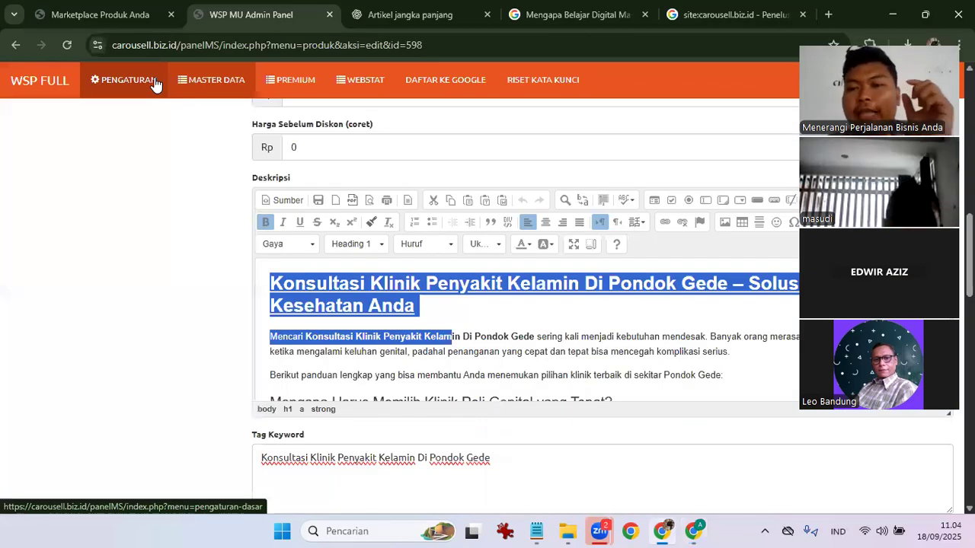
left_click(152, 83)
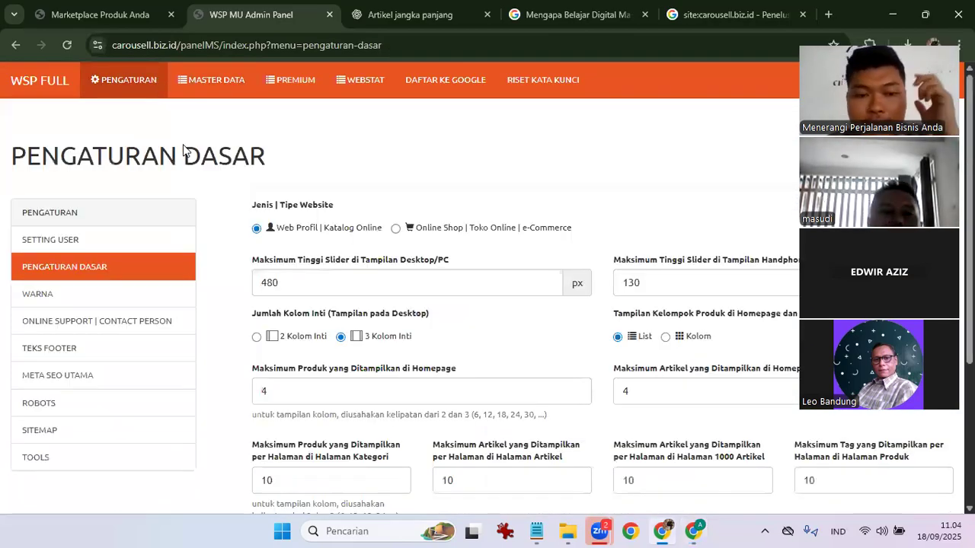
scroll(87, 327, "down", 1)
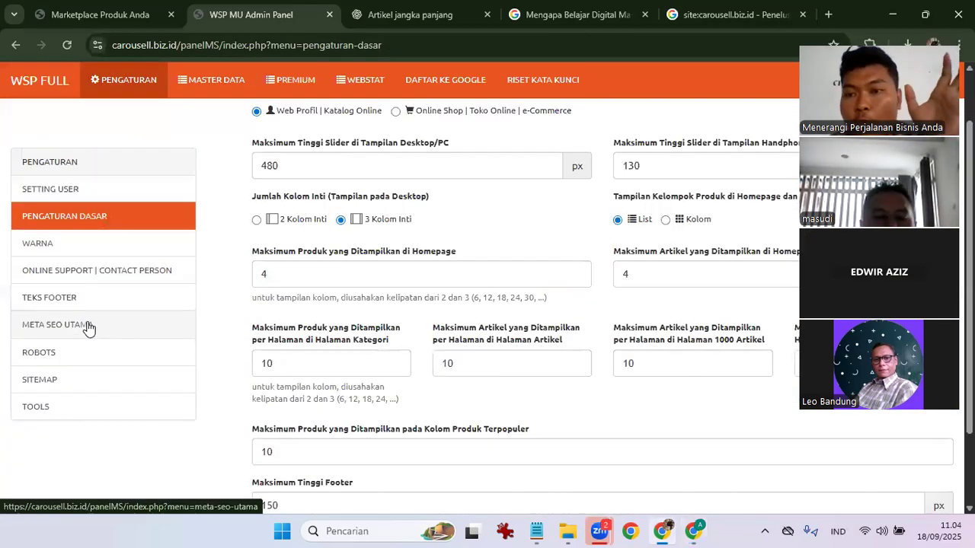
left_click(87, 324)
scroll(337, 353, "down", 4)
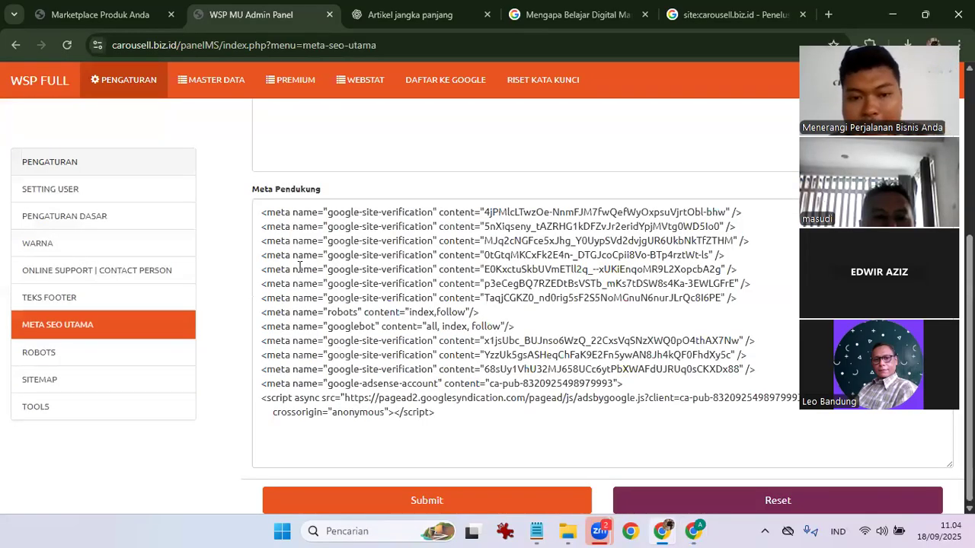
left_click_drag(292, 216, 752, 216)
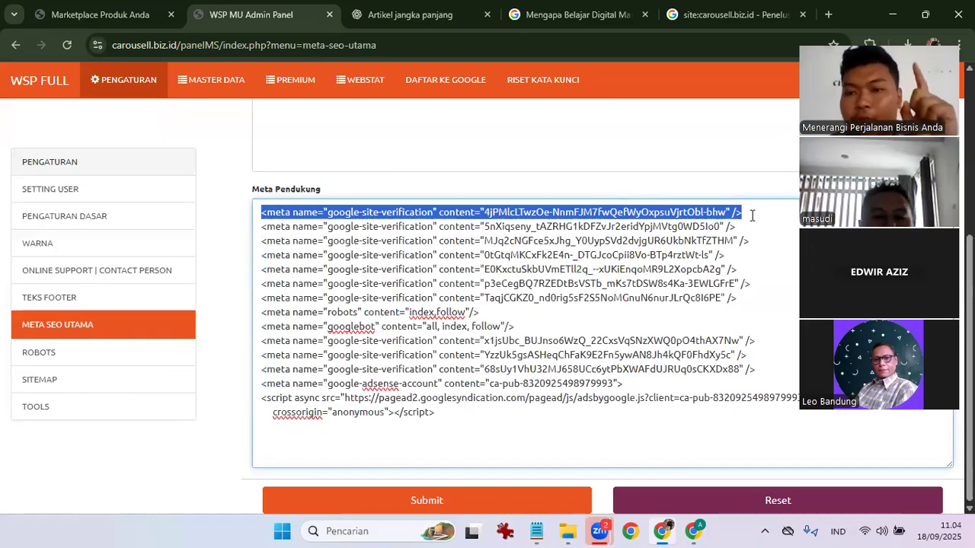
left_click(715, 191)
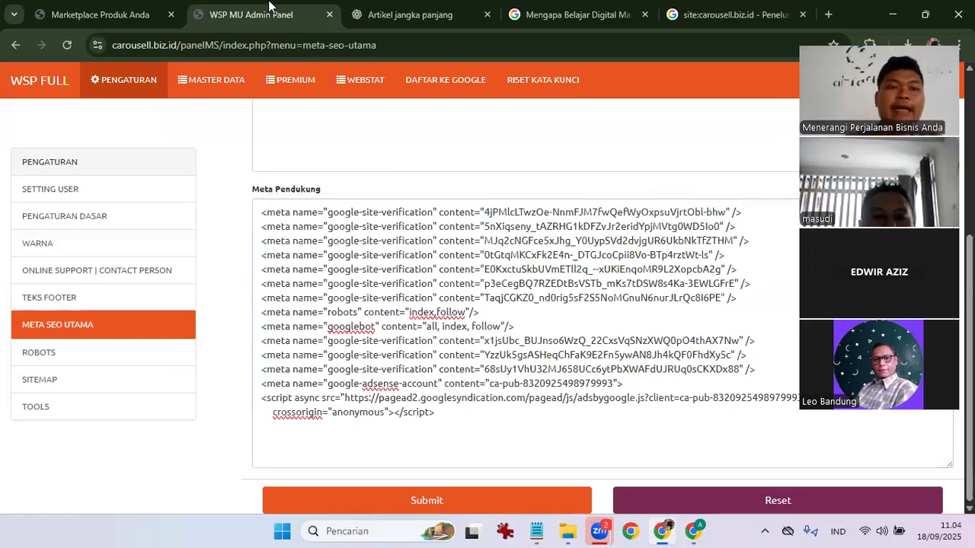
scroll(533, 305, "up", 5)
left_click(86, 13)
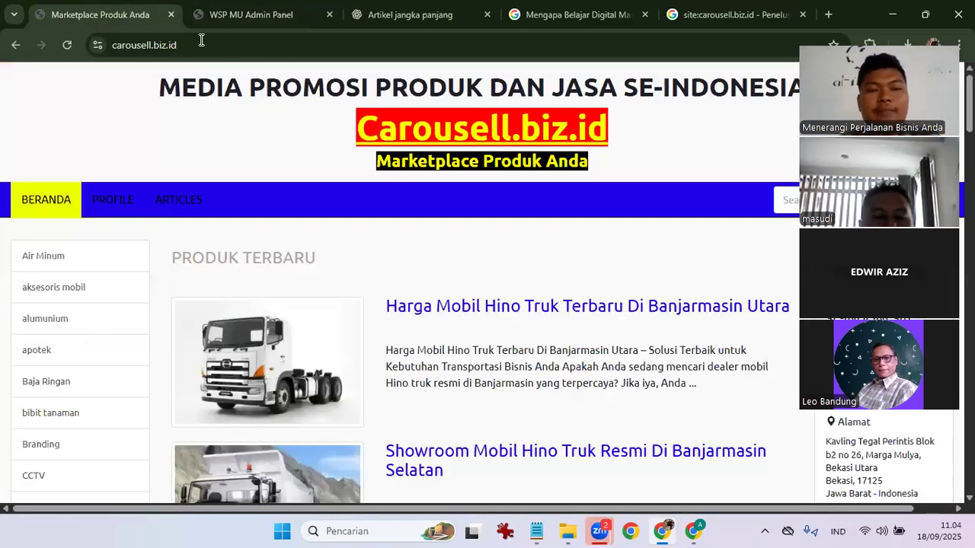
Copy the carousell.biz.id address and load it in place of the Search Console tab in the other window.
left_click(201, 42)
key("ctrl+c")
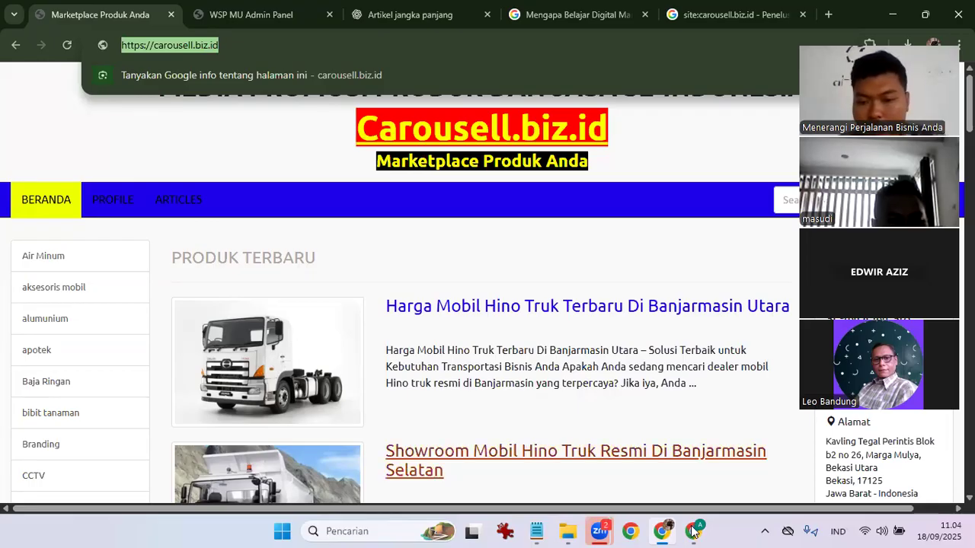
key("alt+Tab")
left_click(208, 14)
left_click(183, 14)
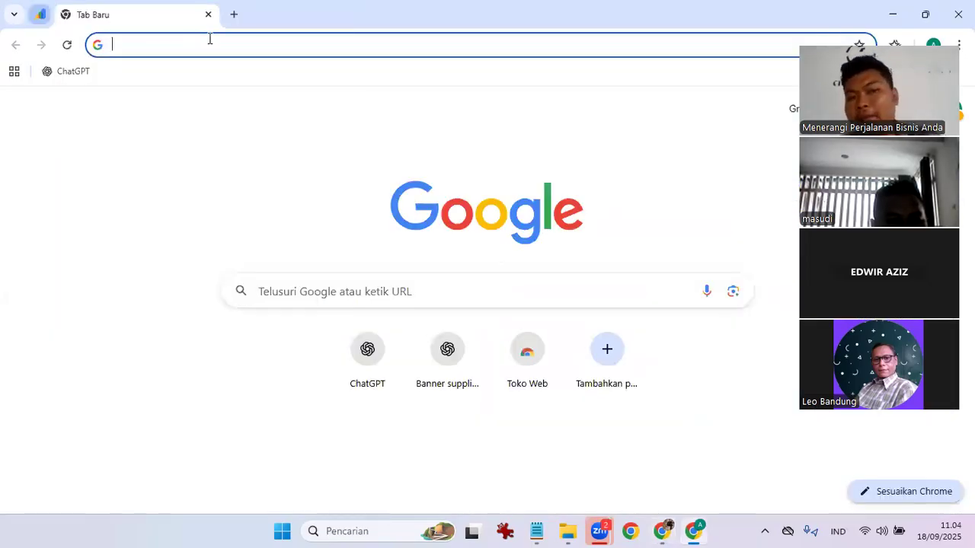
key("ctrl+v")
key("Return")
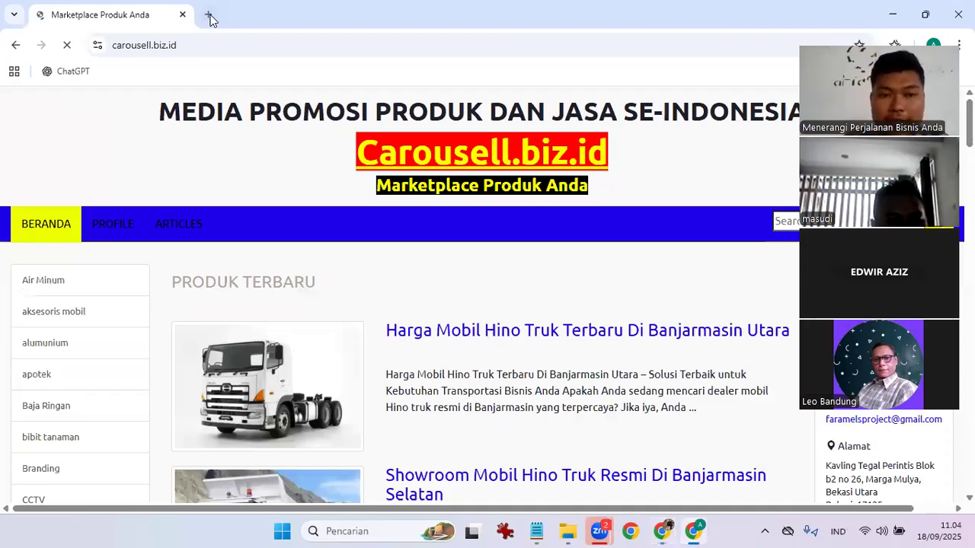
Open the WSP MU Admin Panel in a second tab, log in, and return to the homepage tab.
left_click(211, 18)
type("carousell.biz.id/panelMS/")
key("Return")
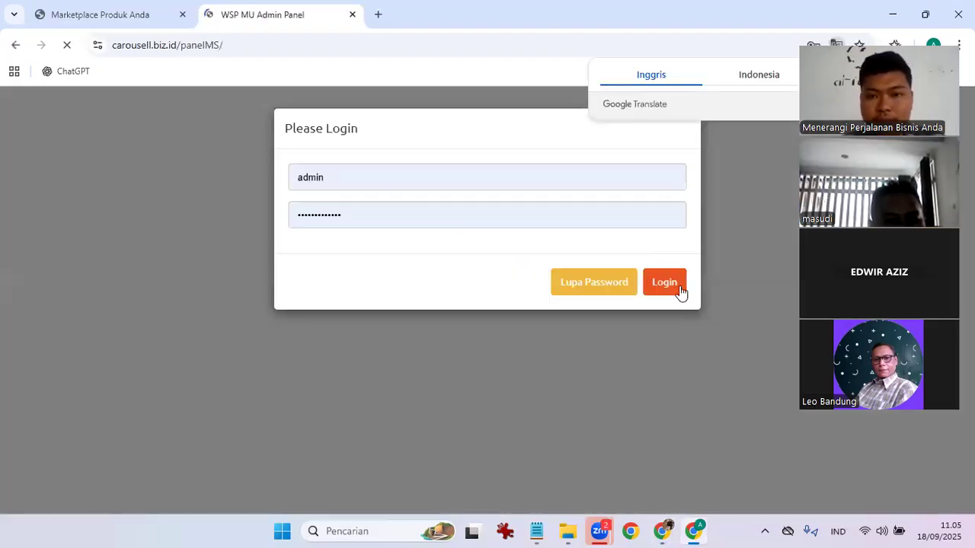
left_click(664, 284)
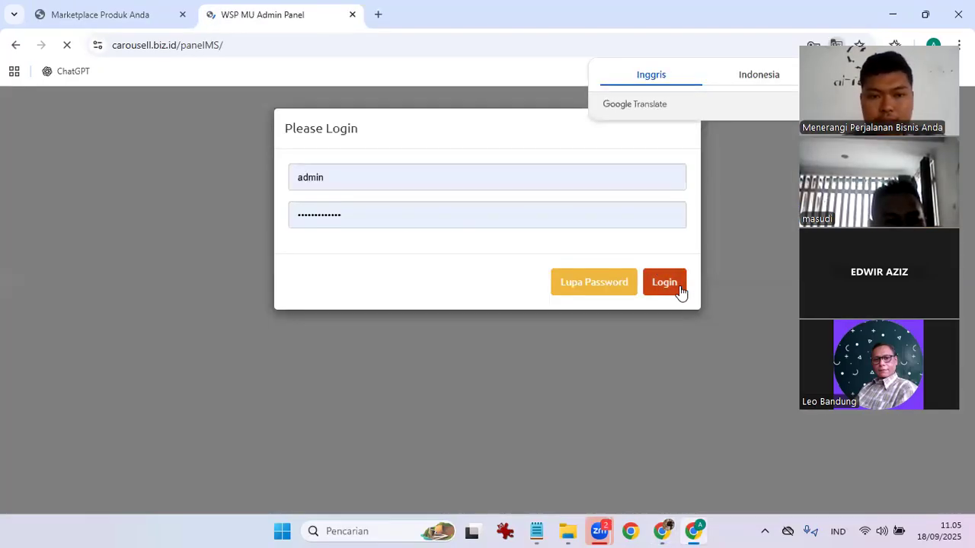
left_click(130, 9)
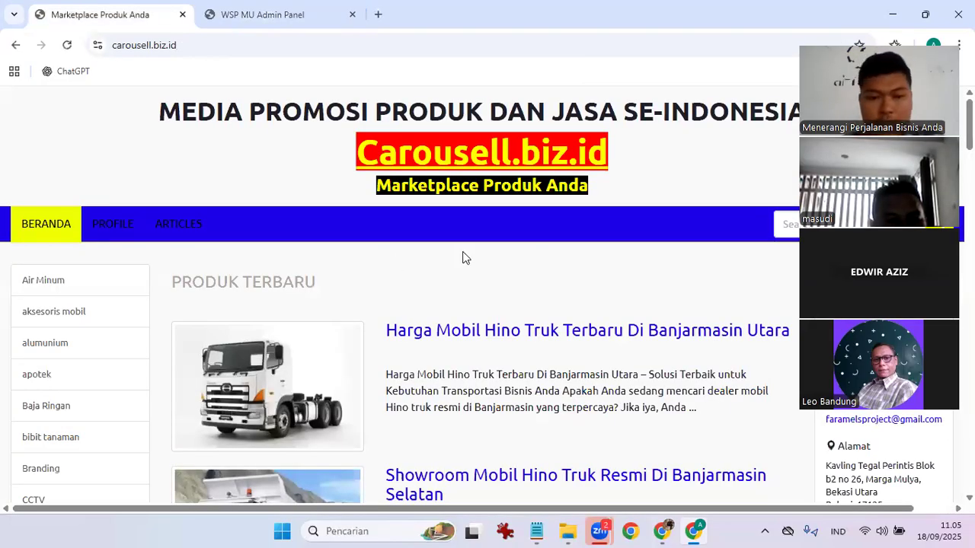
In a new tab, open Search Console's welcome page and choose the Awalan URL property type.
left_click(377, 15)
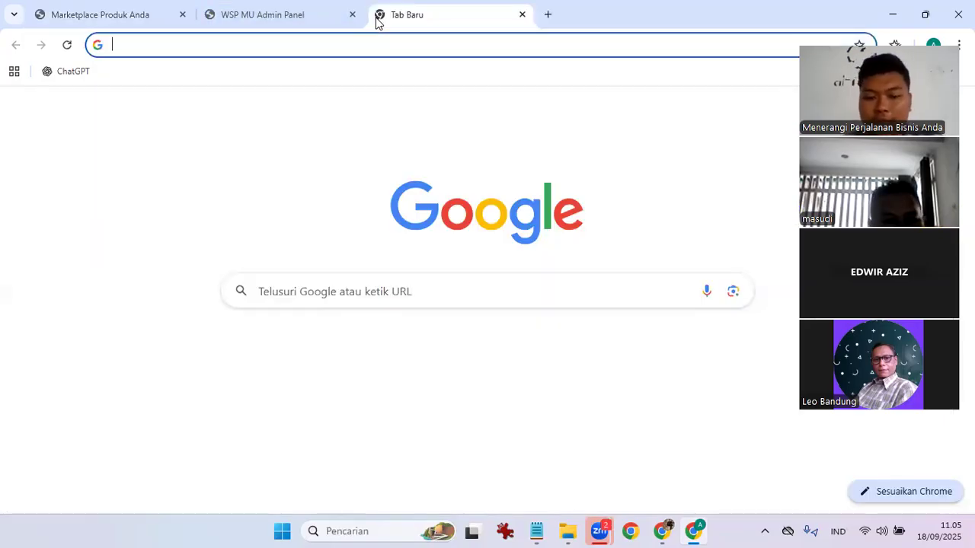
type("google con")
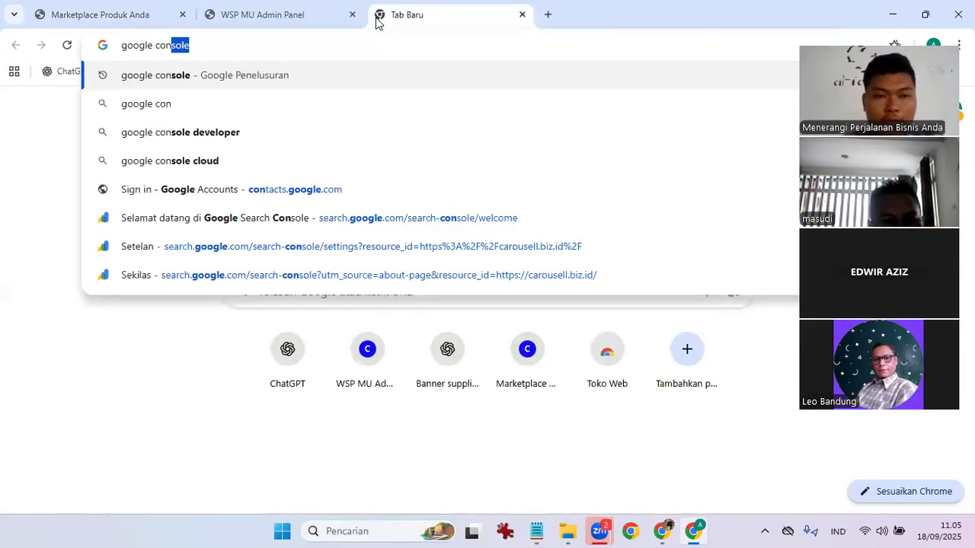
key("Return")
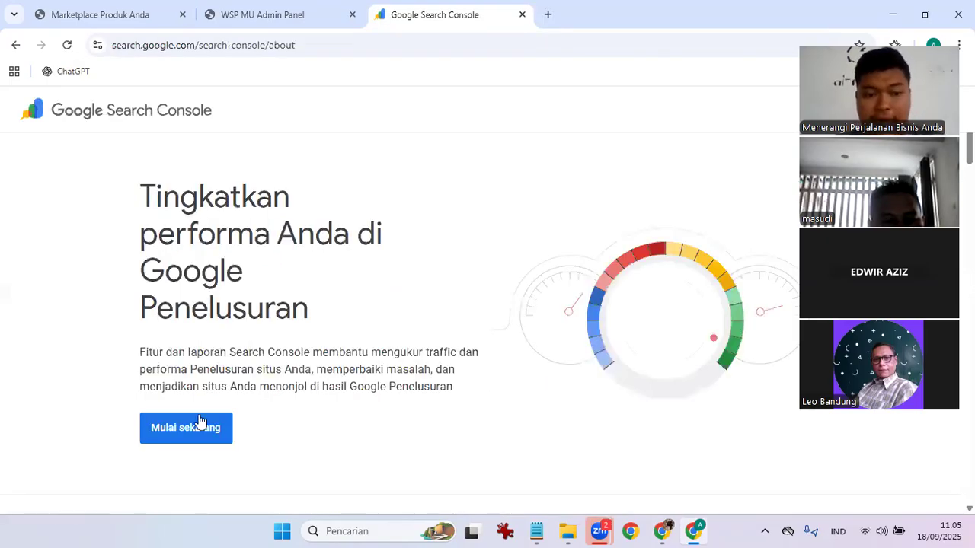
left_click(204, 427)
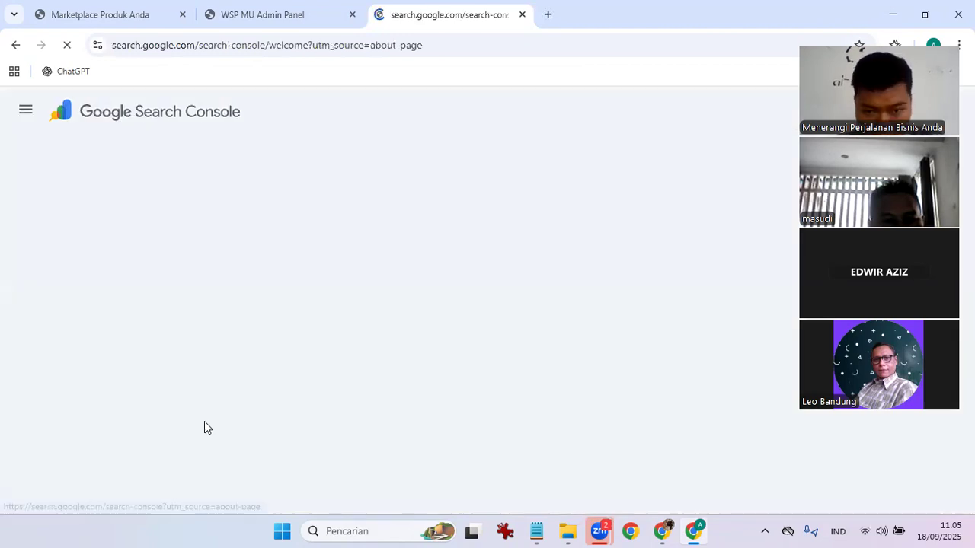
scroll(612, 162, "down", 2)
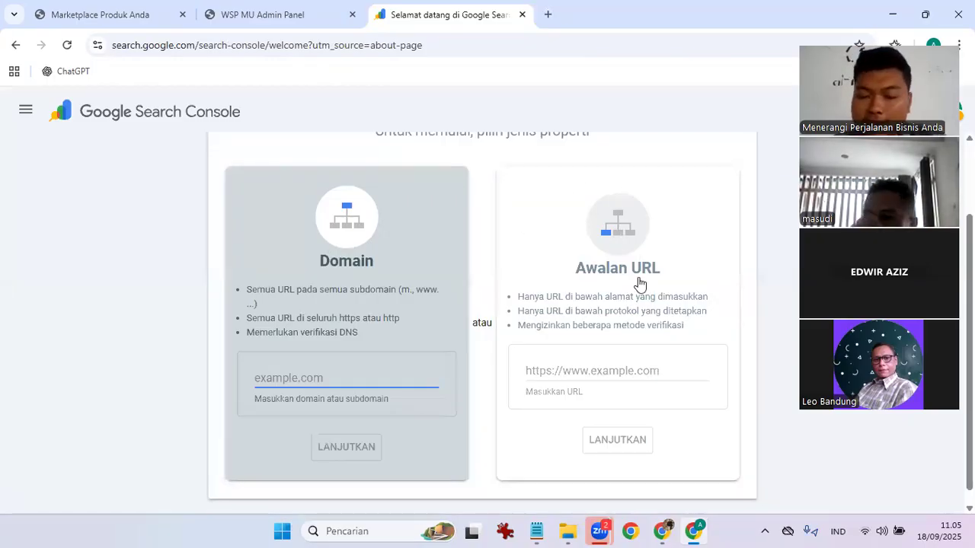
left_click(671, 194)
left_click(553, 390)
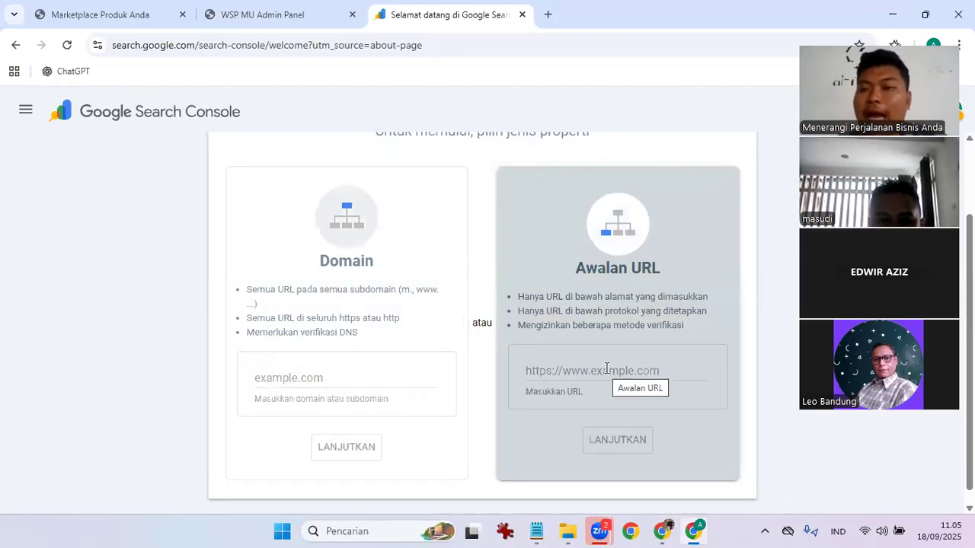
left_click(607, 369)
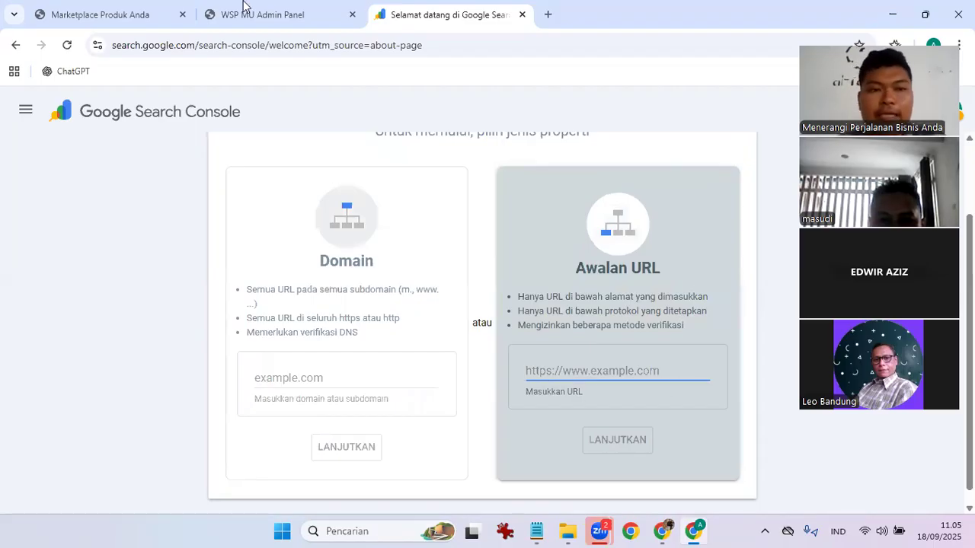
left_click(69, 8)
left_click(193, 53)
key("ctrl+c")
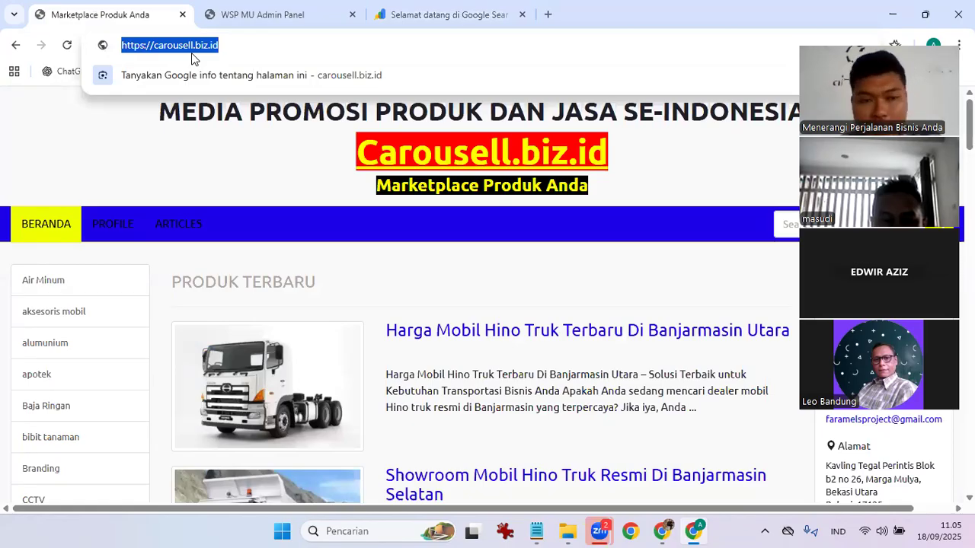
left_click(426, 8)
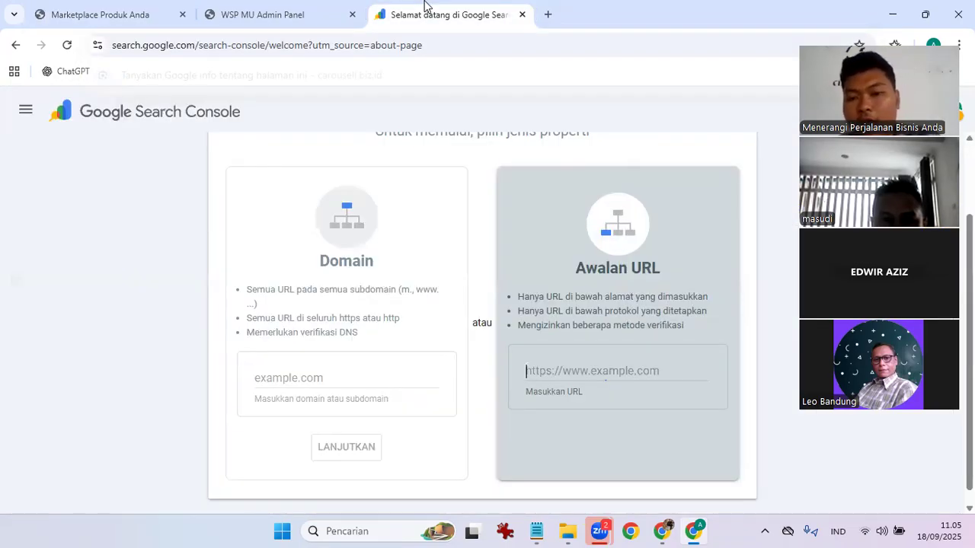
key("ctrl+v")
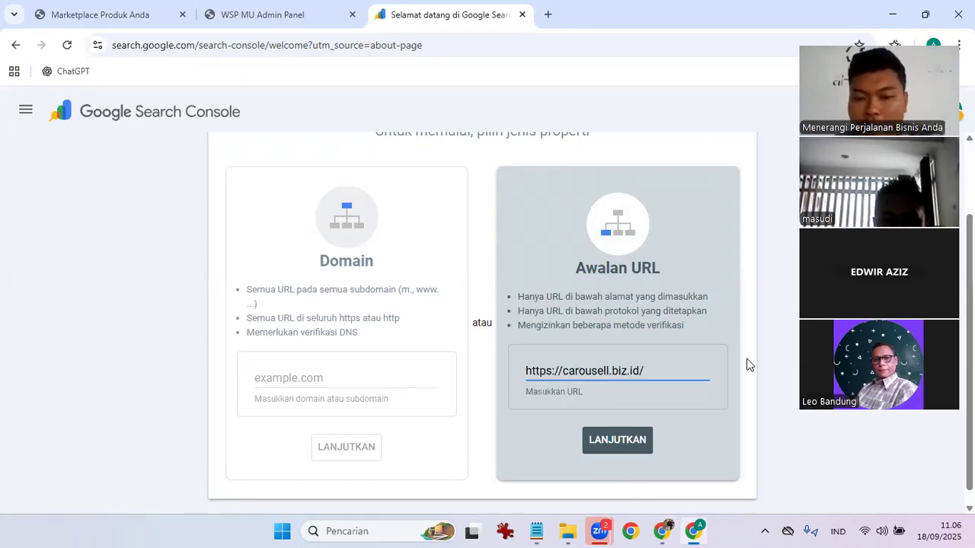
left_click(722, 425)
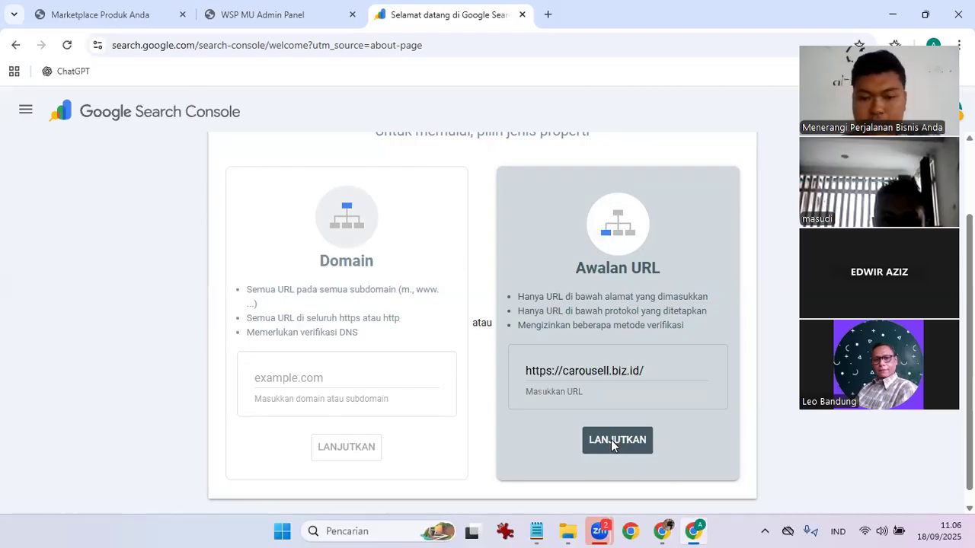
Verify carousell.biz.id, open the verified property, and type 'vinauniverse.biz.id' in a new tab.
left_click(612, 442)
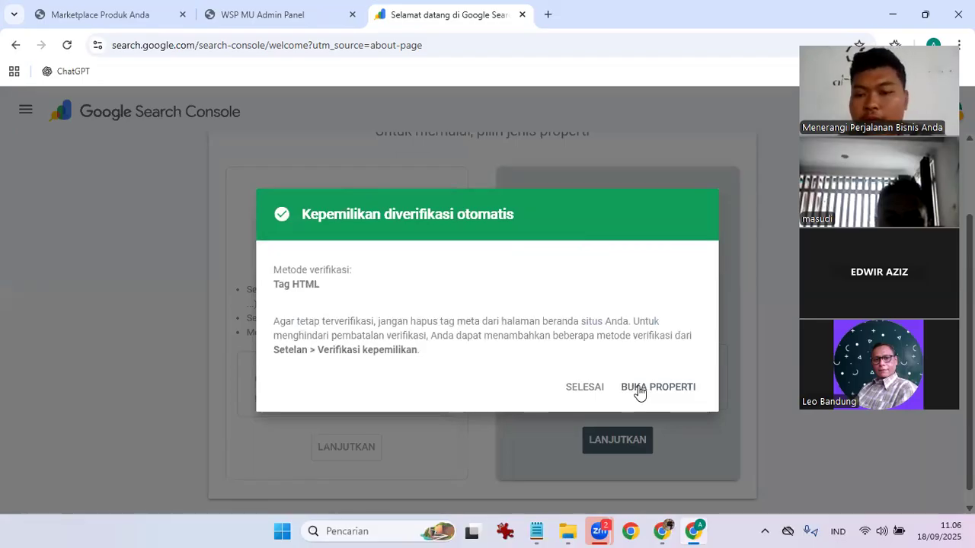
left_click(639, 390)
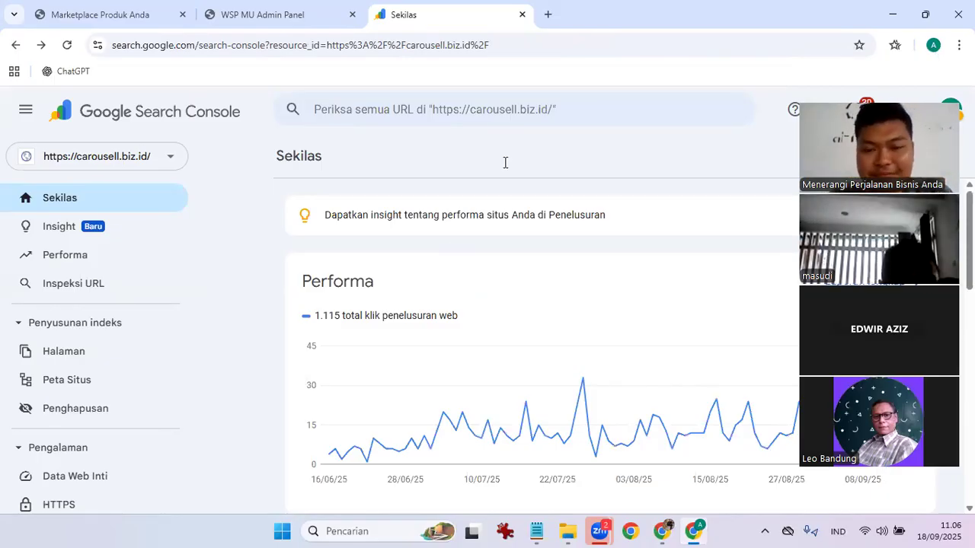
left_click(547, 14)
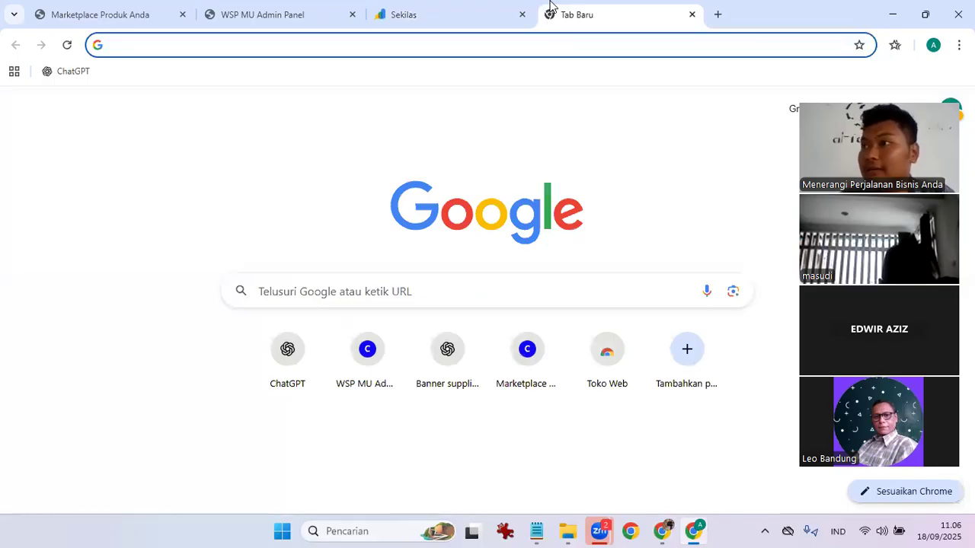
type("vin")
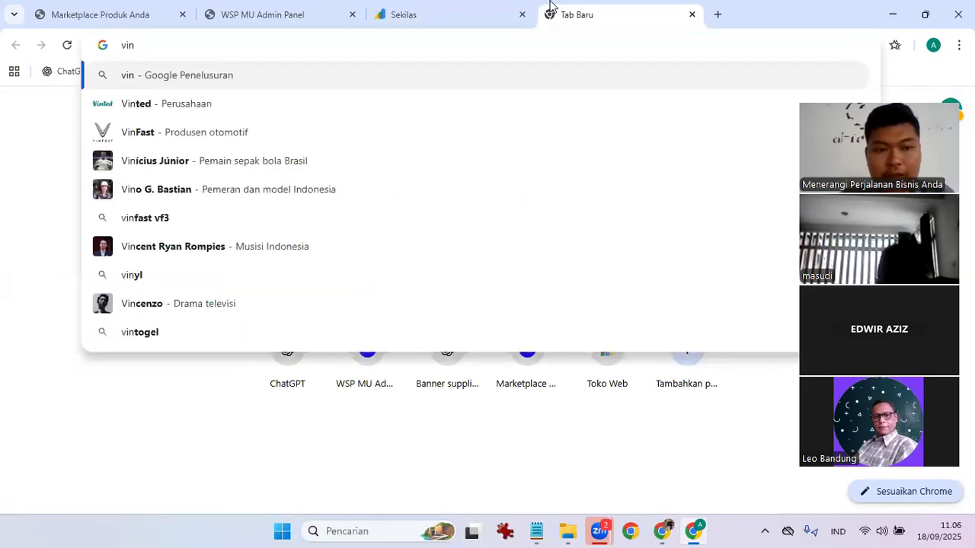
type("aunive")
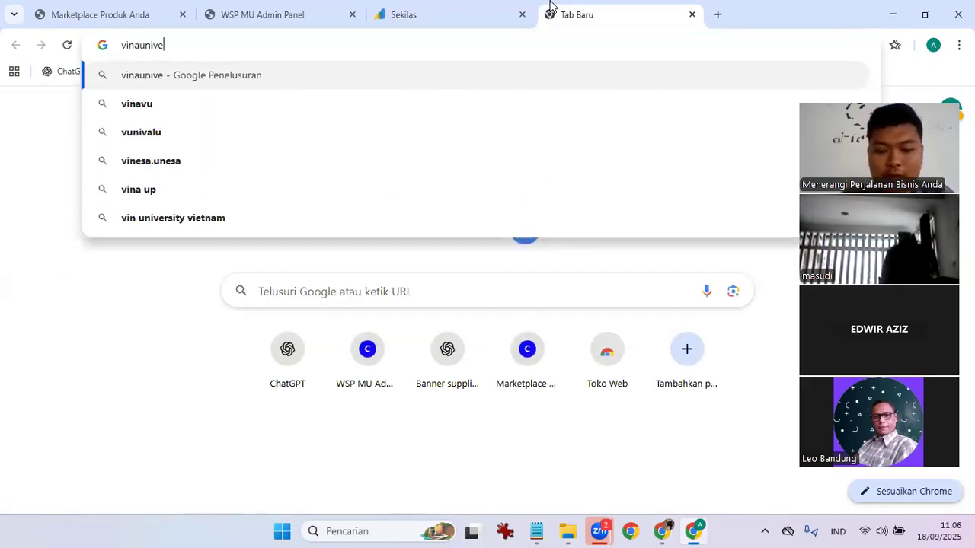
type("rse.biz.id")
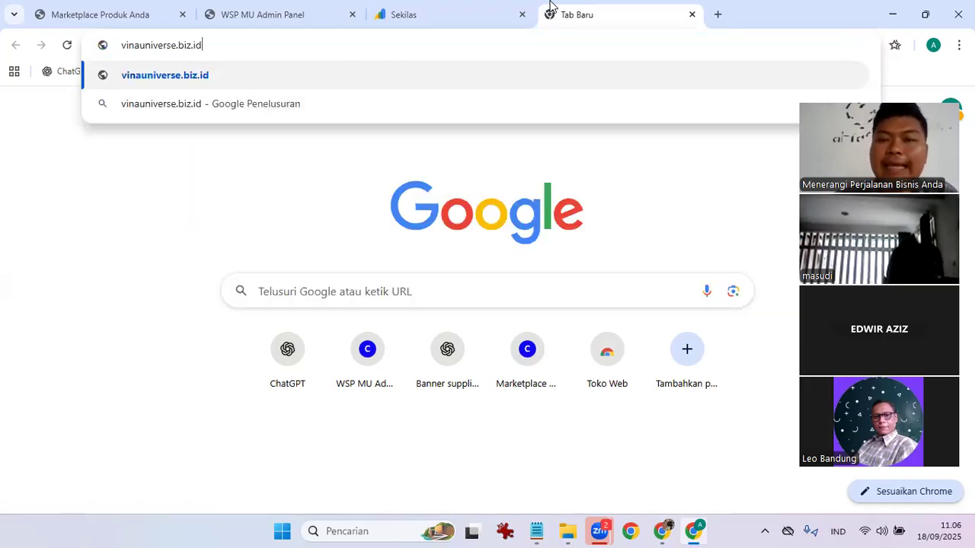
After 'vinauniverse.biz.id' fails to load, go to vinaverse.biz.id instead and select its address.
key("Return")
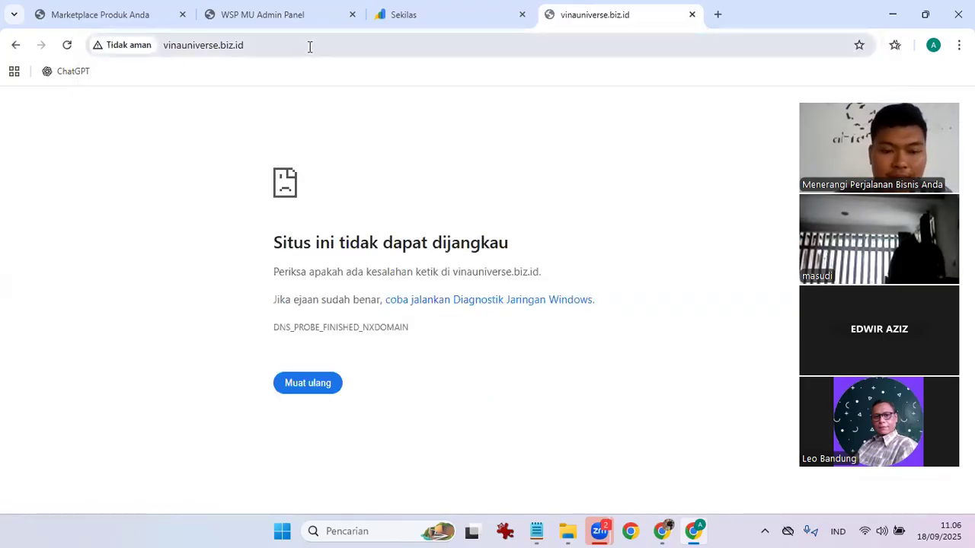
left_click(309, 46)
type("vinave")
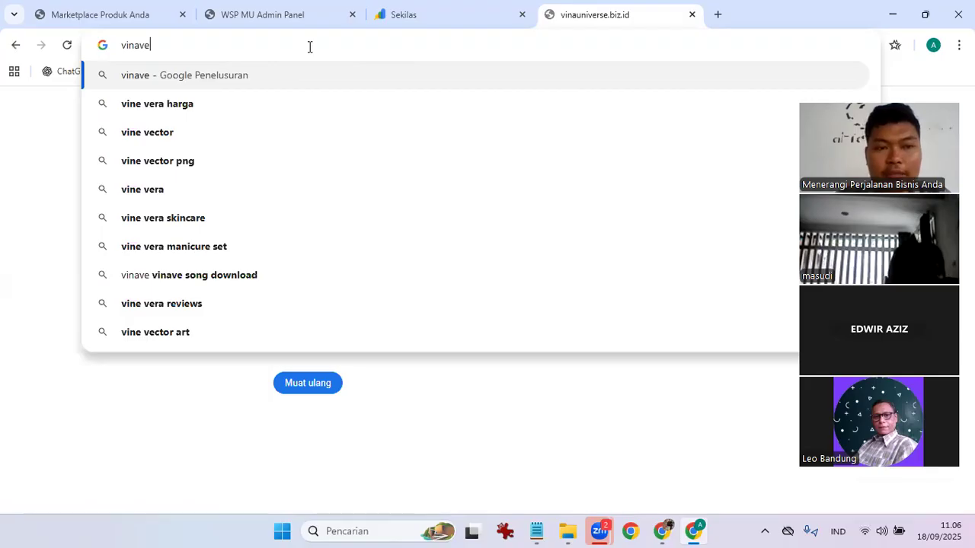
type("rse.biz.id")
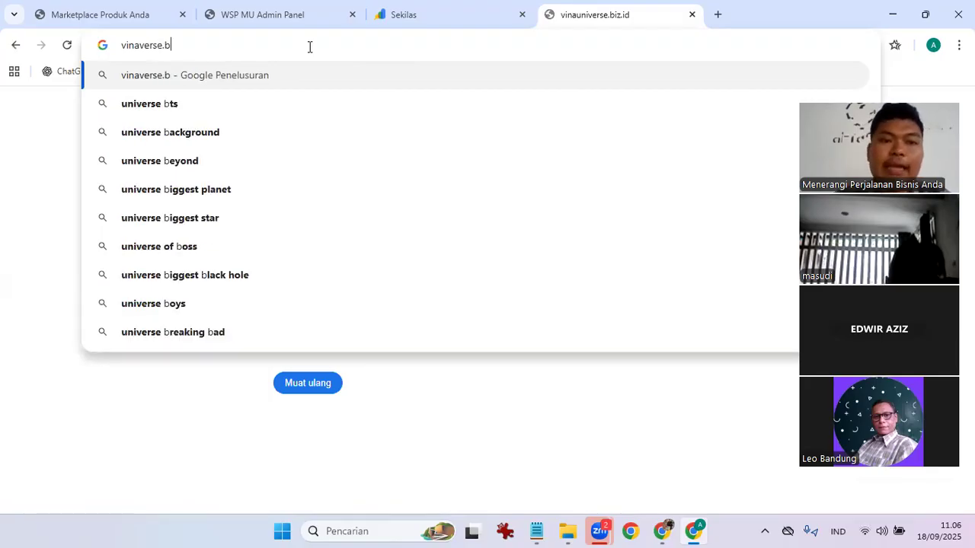
key("BackSpace")
key("BackSpace")
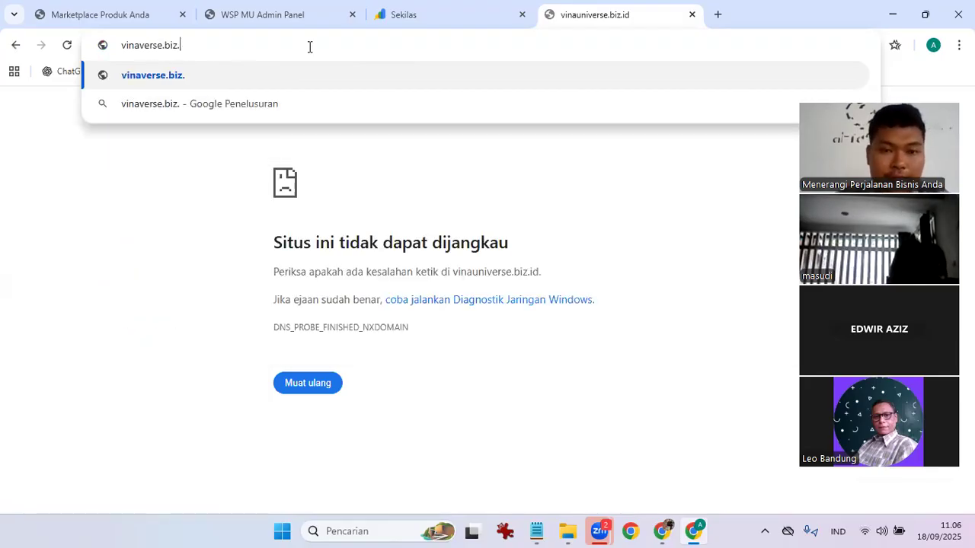
type("id")
key("Return")
left_click(310, 46)
key("ctrl+c")
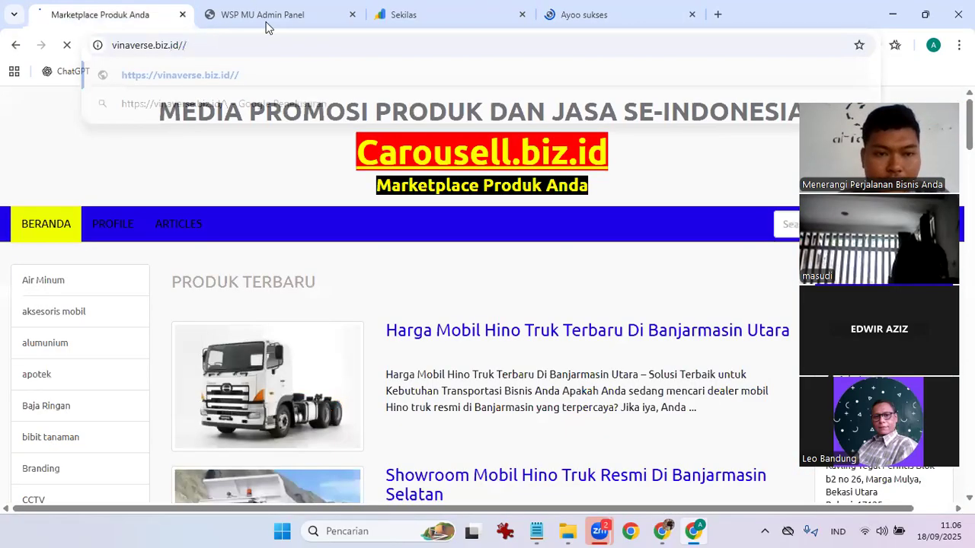
Remove the carousell.biz.id property in Search Console settings and close the extra vinaverse.biz.id tab.
left_click(265, 23)
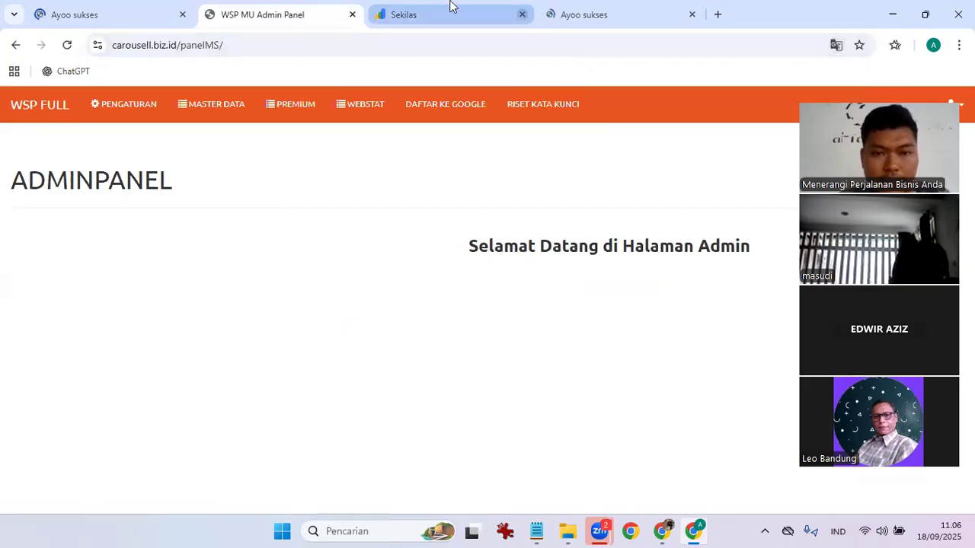
key("ctrl+Tab")
scroll(81, 381, "down", 4)
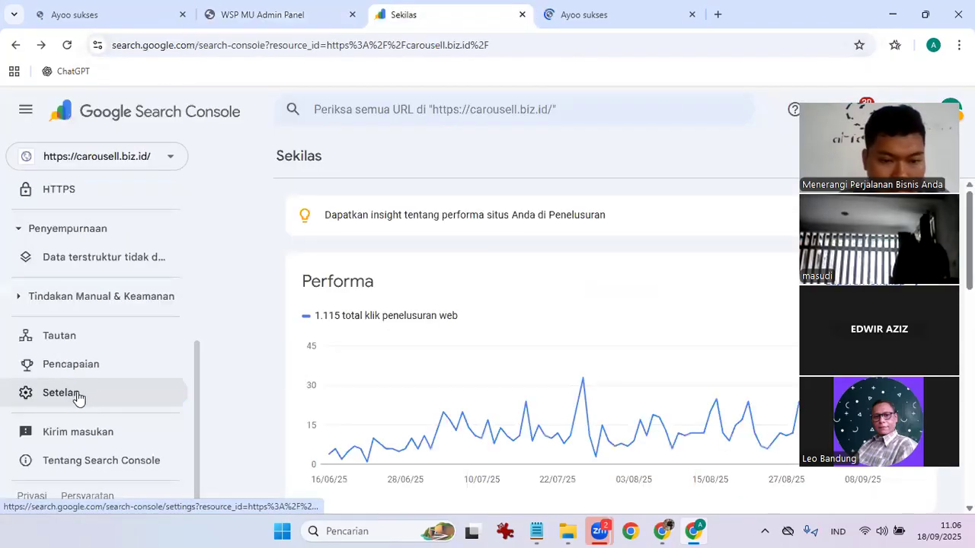
left_click(61, 393)
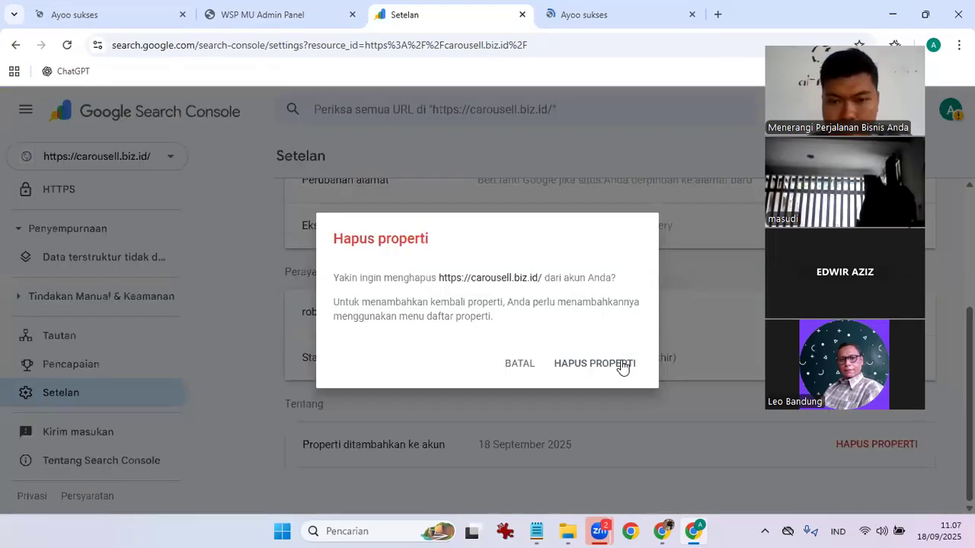
left_click(620, 365)
middle_click(640, 18)
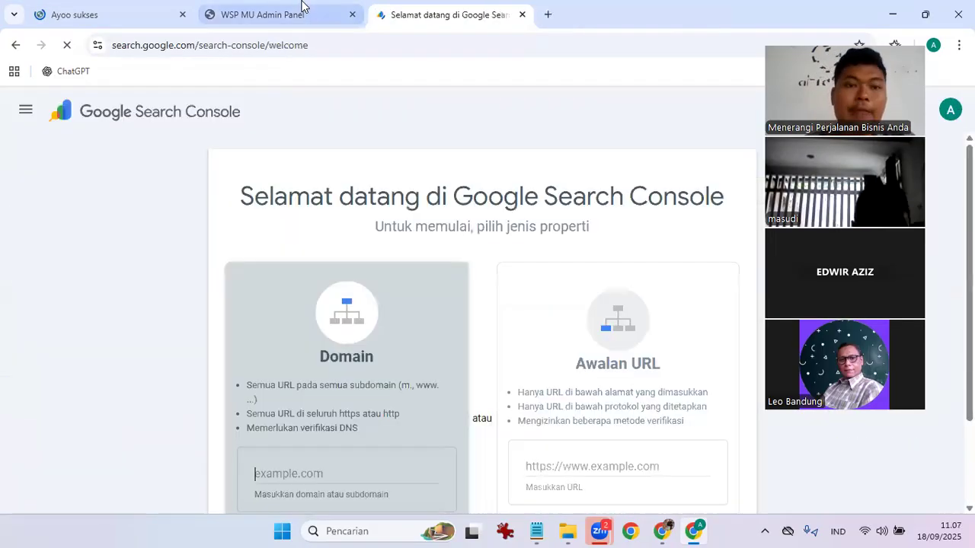
Load vinaverse.biz.id/panelMS/ in the admin tab to reach its login prompt, and close the Search Console tab.
left_click(284, 17)
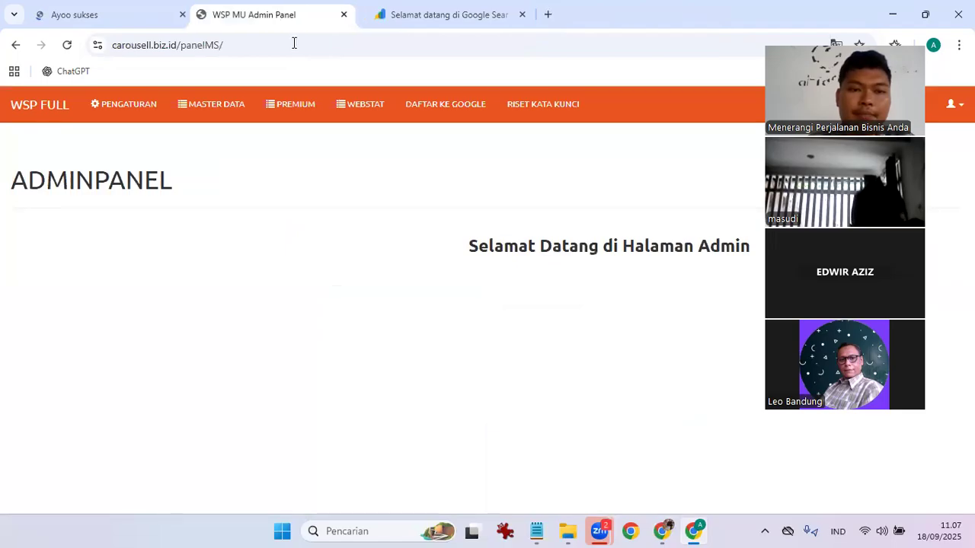
left_click(296, 46)
key("ctrl+a")
key("ctrl+v")
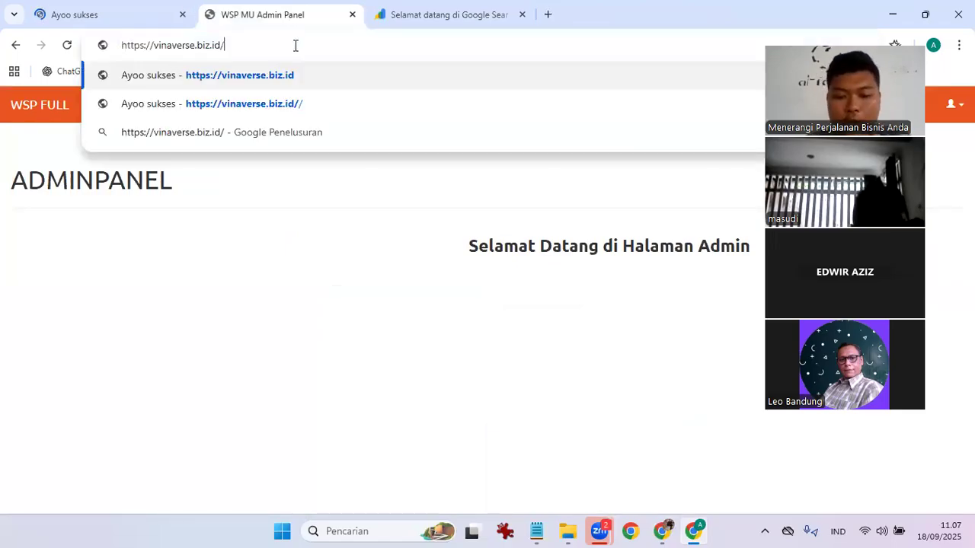
type("panelMS/")
key("Return")
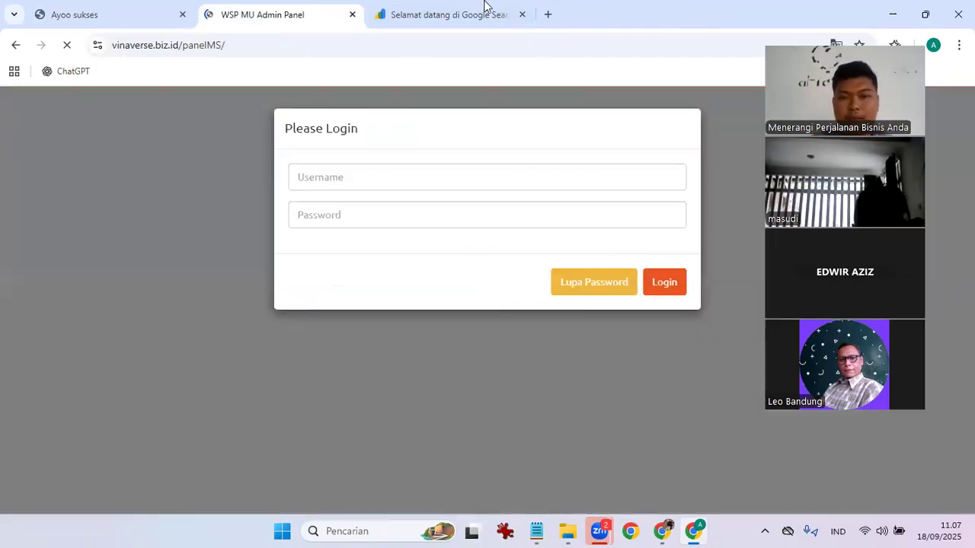
middle_click(419, 5)
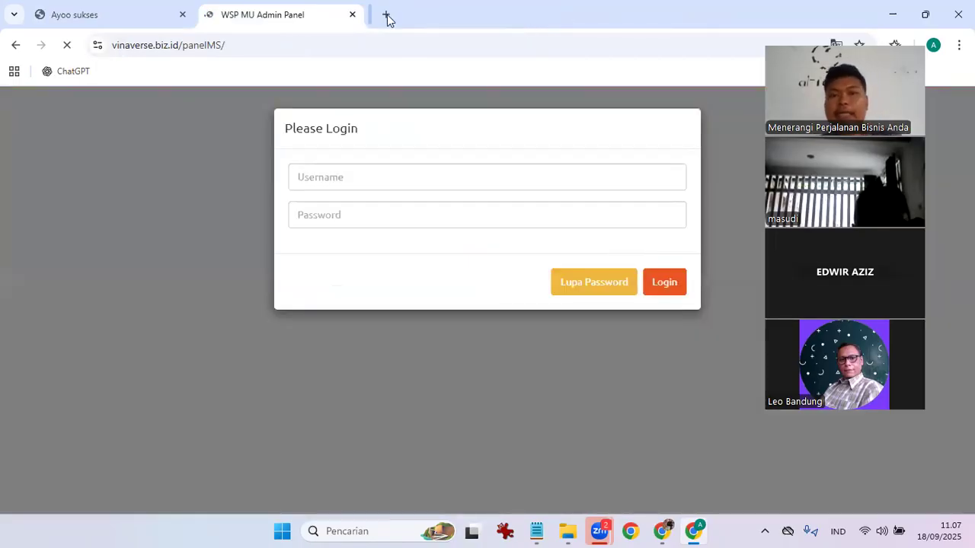
Search 'google console' in a new tab and open Search Console's add-property welcome page.
left_click(378, 14)
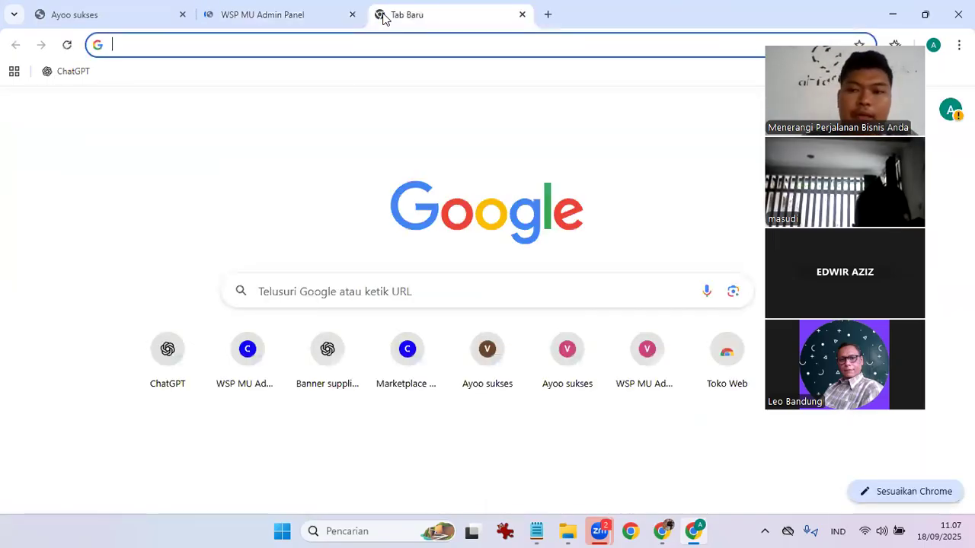
type("google")
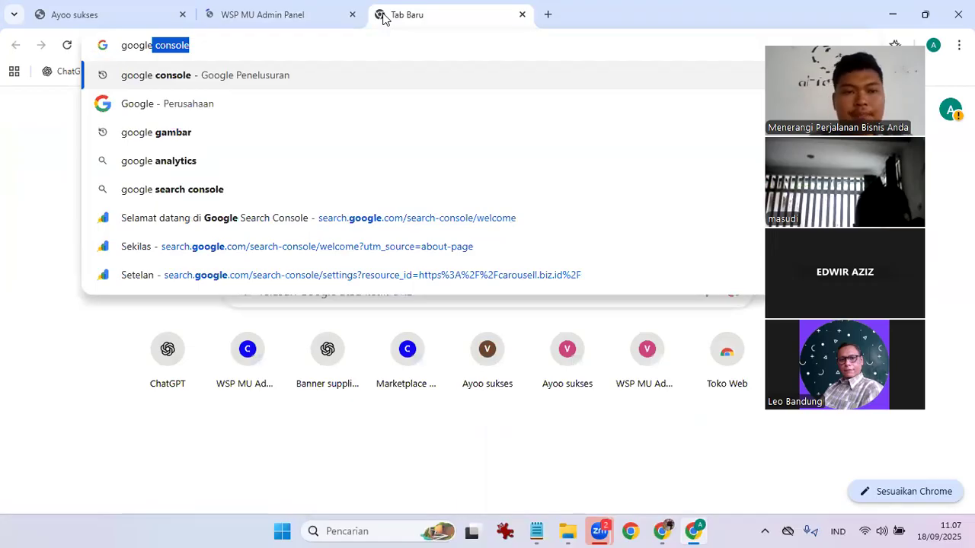
key("Right")
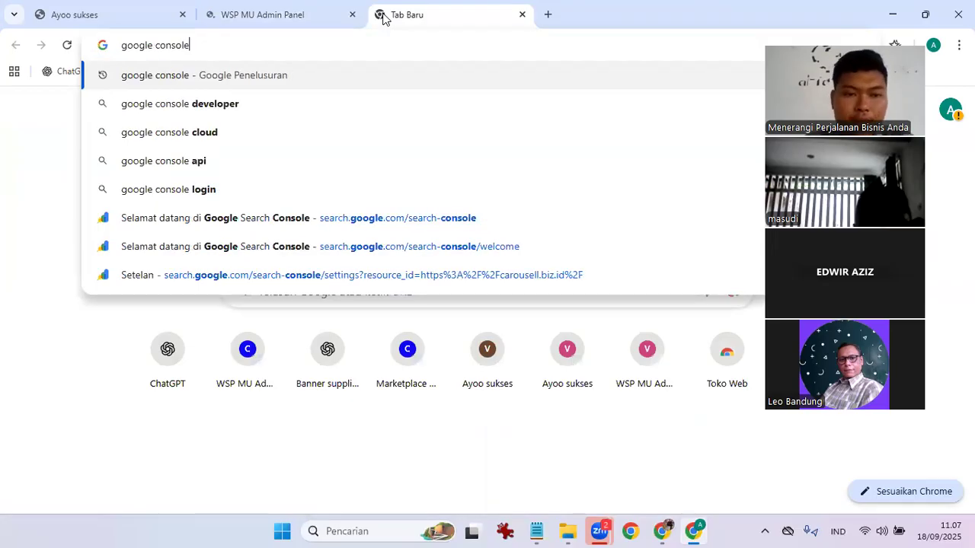
key("Return")
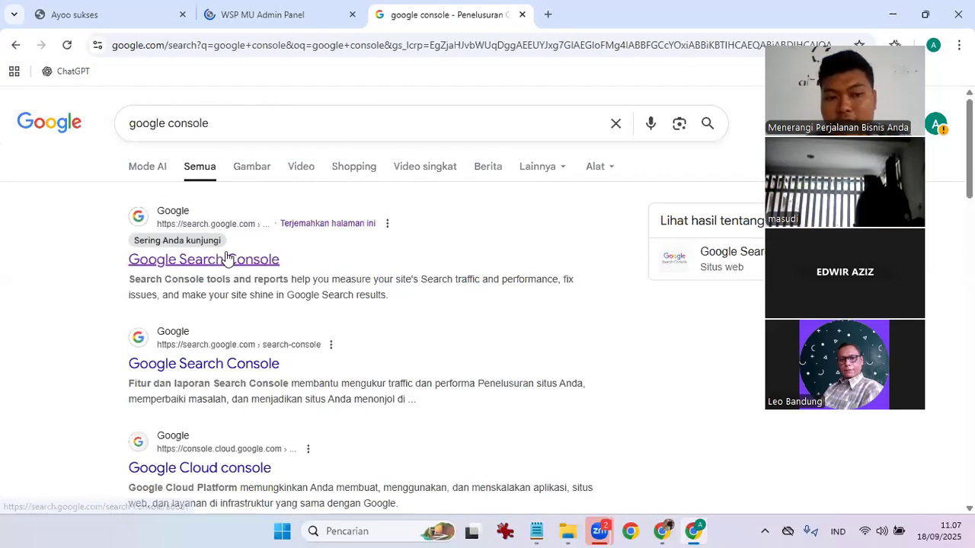
left_click(234, 259)
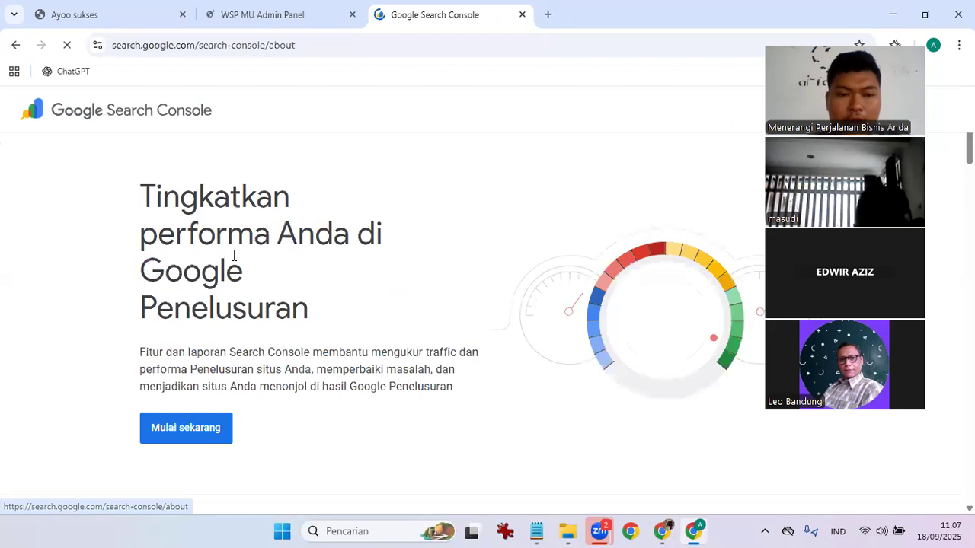
left_click(191, 443)
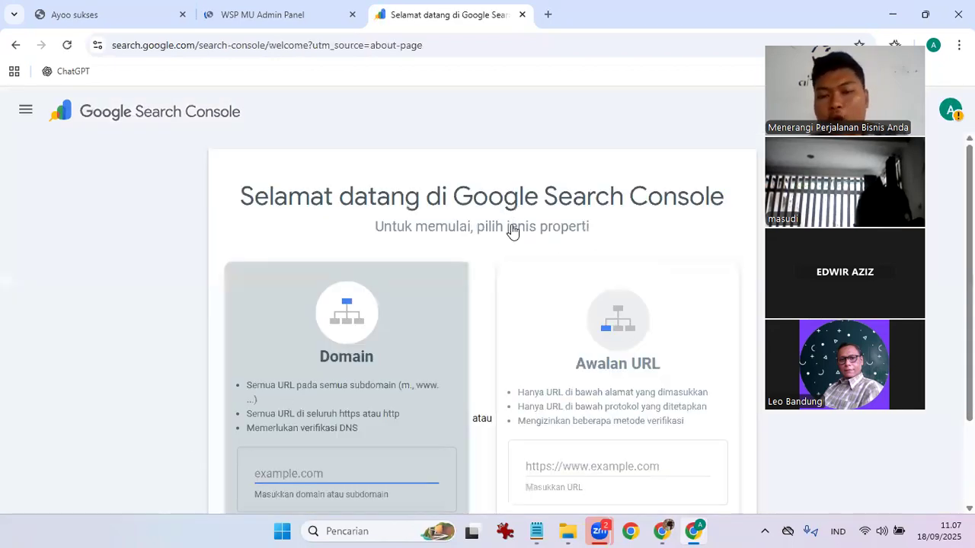
scroll(513, 233, "down", 1)
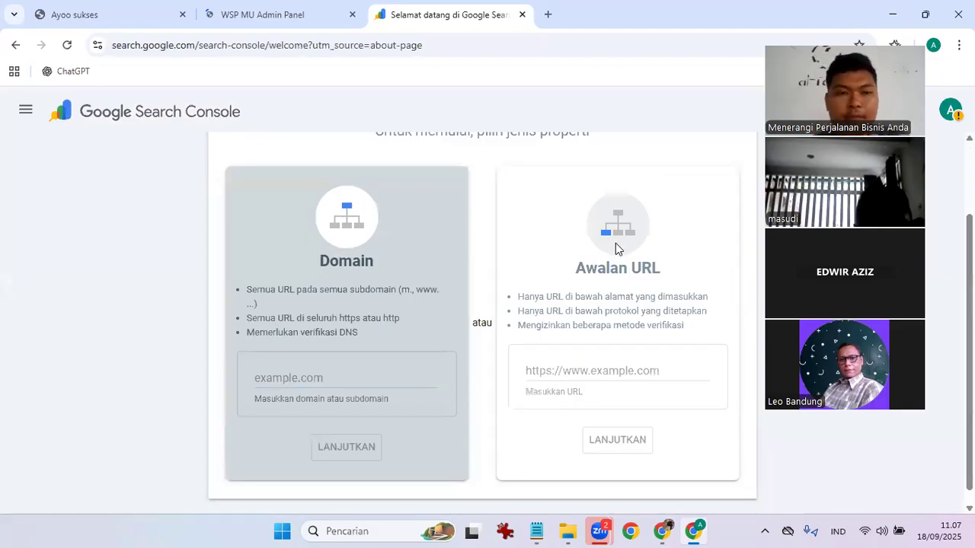
left_click(94, 7)
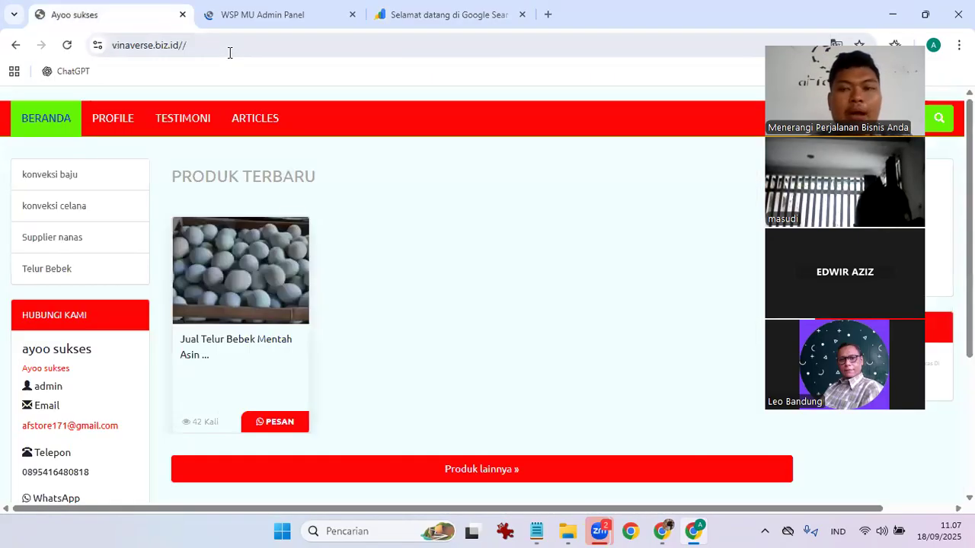
left_click(229, 50)
key("ctrl+c")
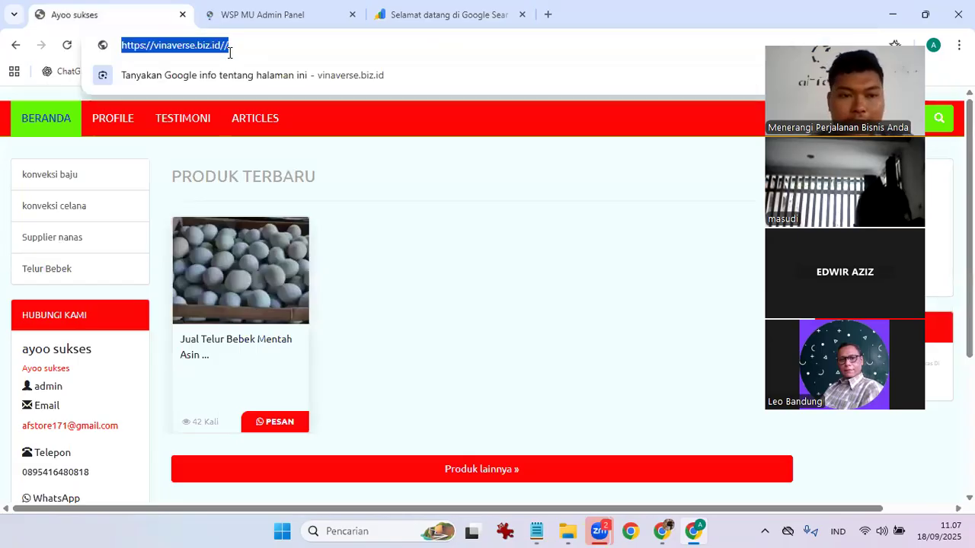
left_click(420, 7)
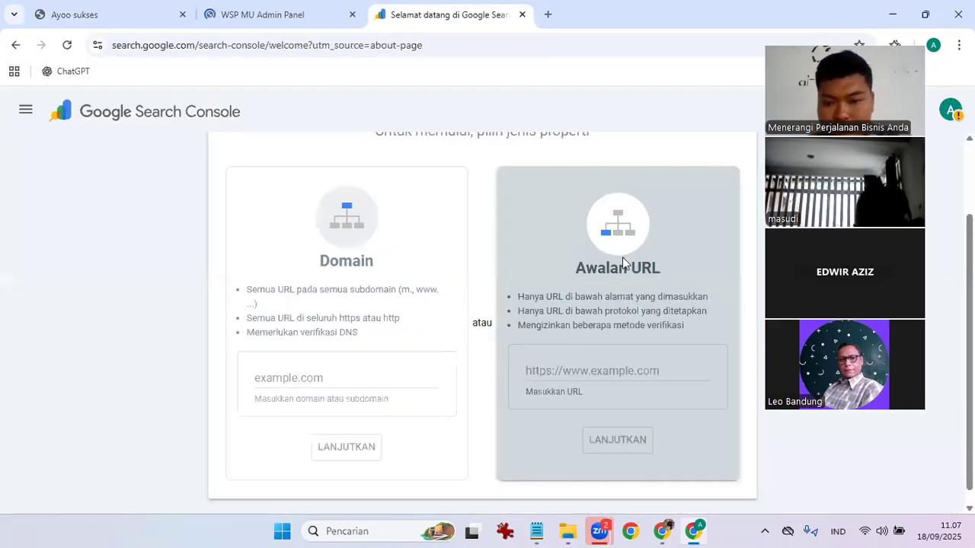
left_click(669, 373)
key("ctrl+v")
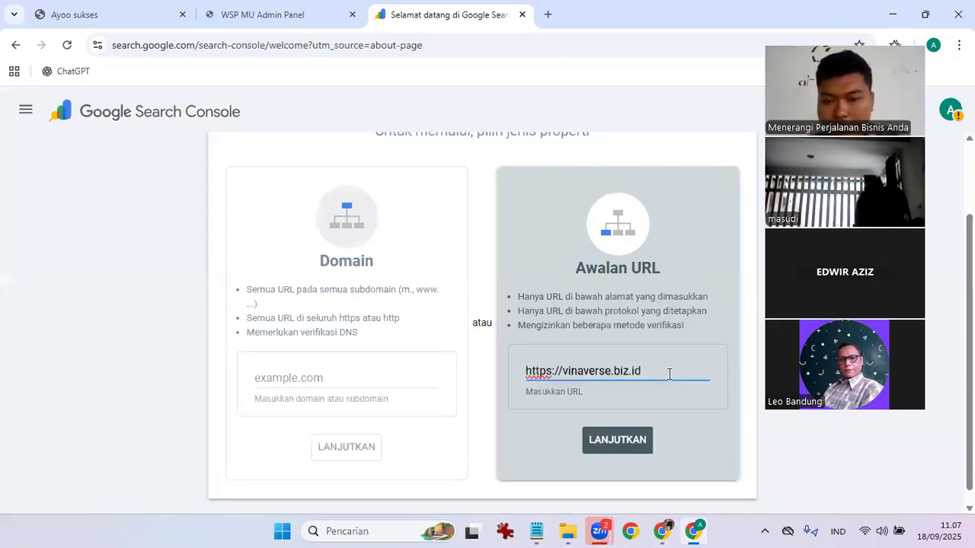
type("/")
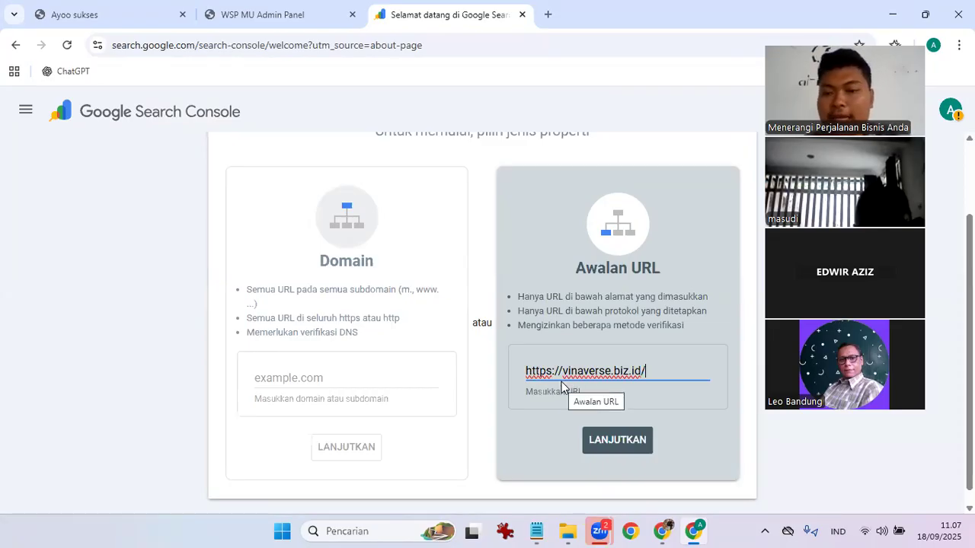
left_click(628, 446)
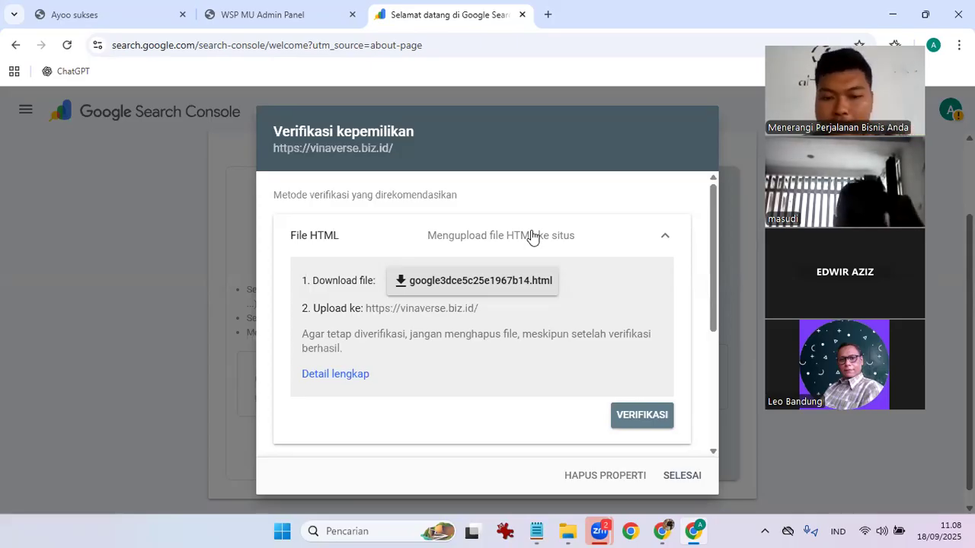
scroll(391, 330, "down", 2)
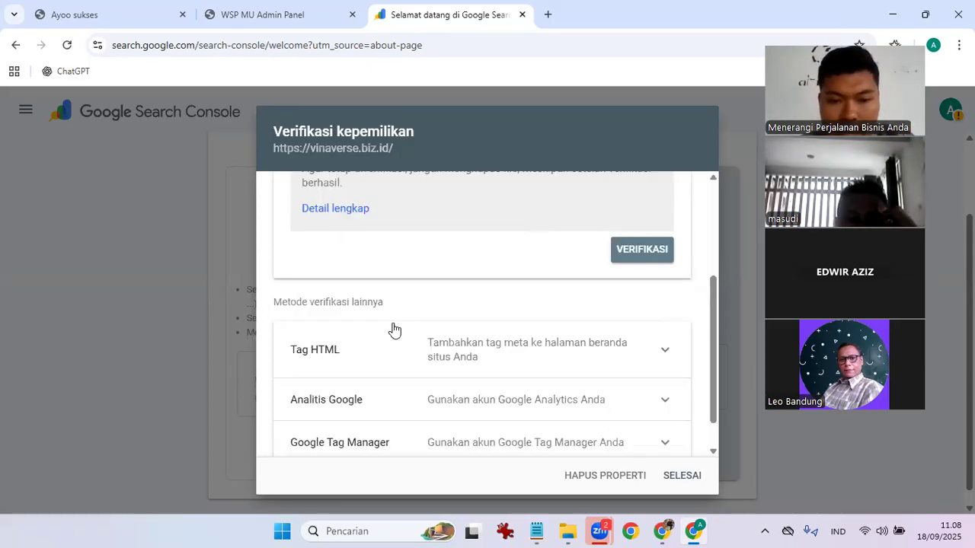
scroll(440, 298, "up", 2)
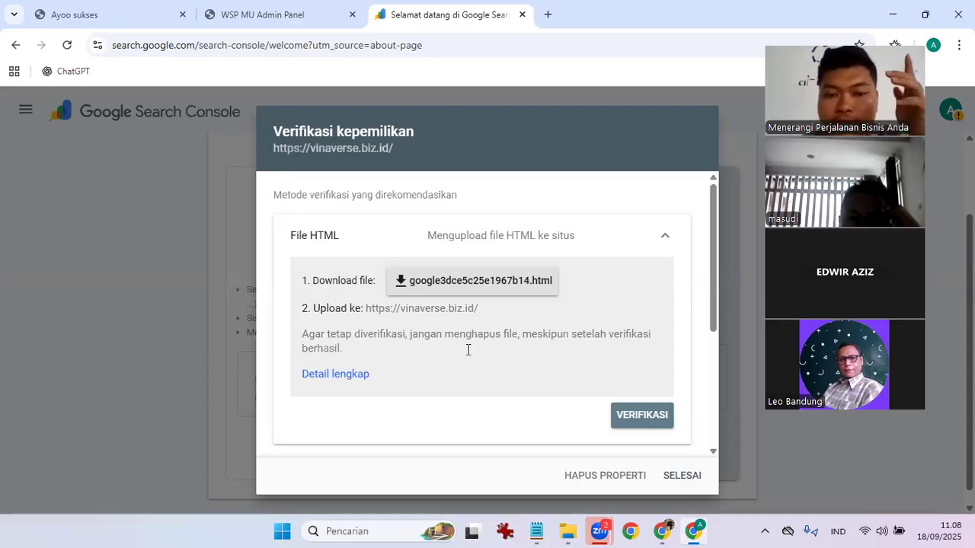
scroll(478, 332, "down", 1)
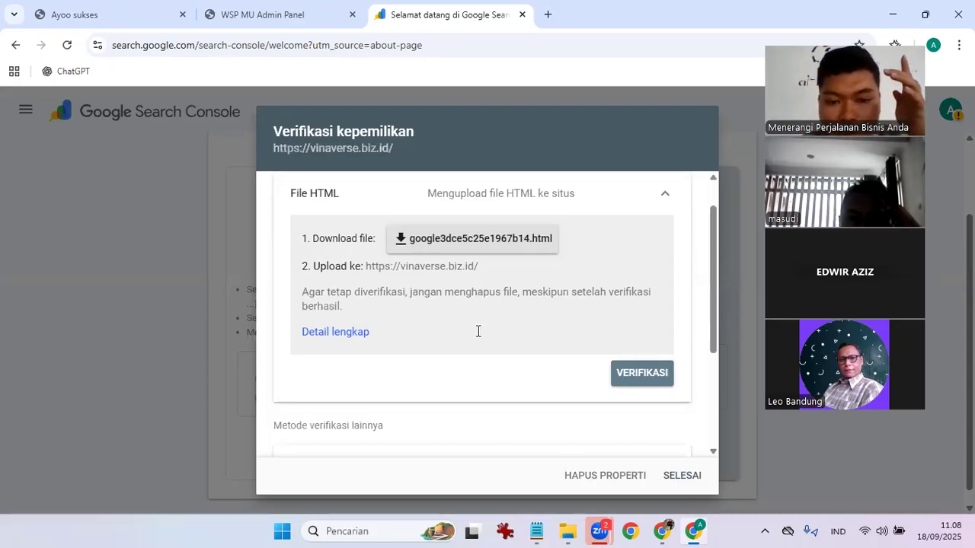
scroll(477, 338, "down", 1)
scroll(320, 317, "down", 1)
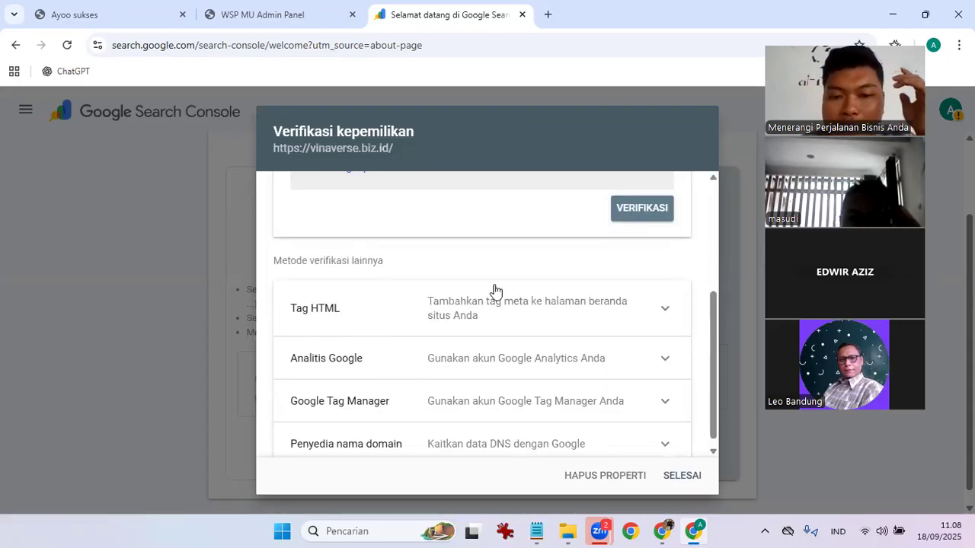
Copy the meta tag from the HTML tag verification method.
left_click(669, 313)
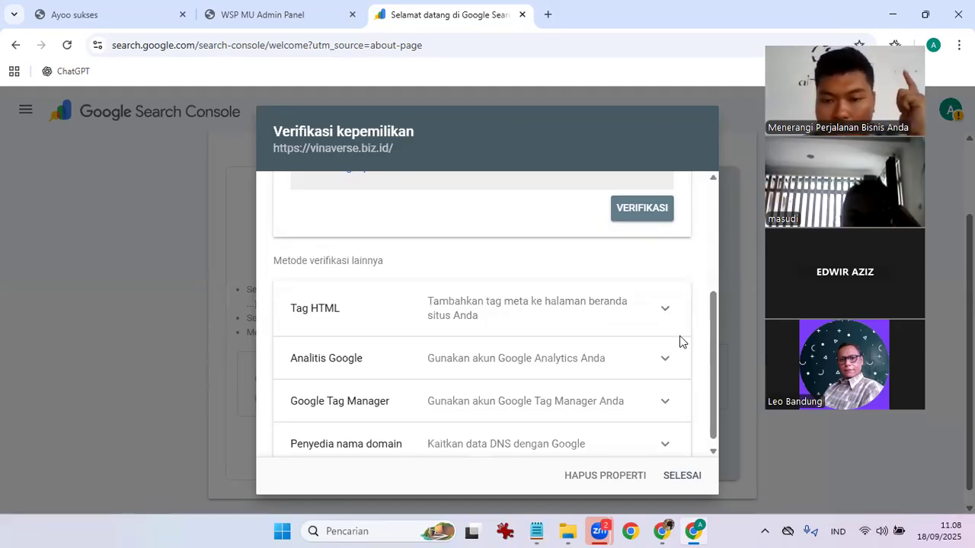
scroll(680, 343, "down", 1)
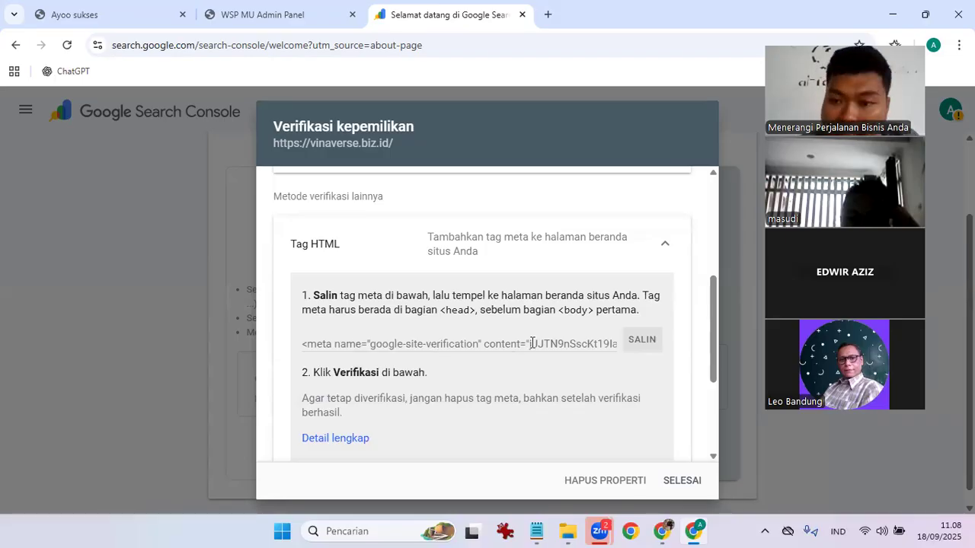
left_click(647, 348)
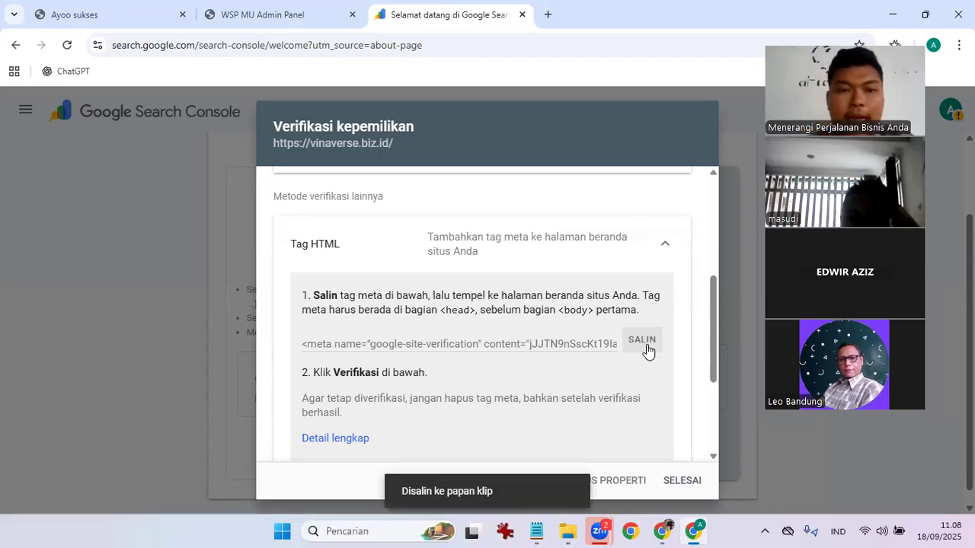
Log in to the vinaverse.biz.id admin panel as admin with the account password.
left_click(315, 6)
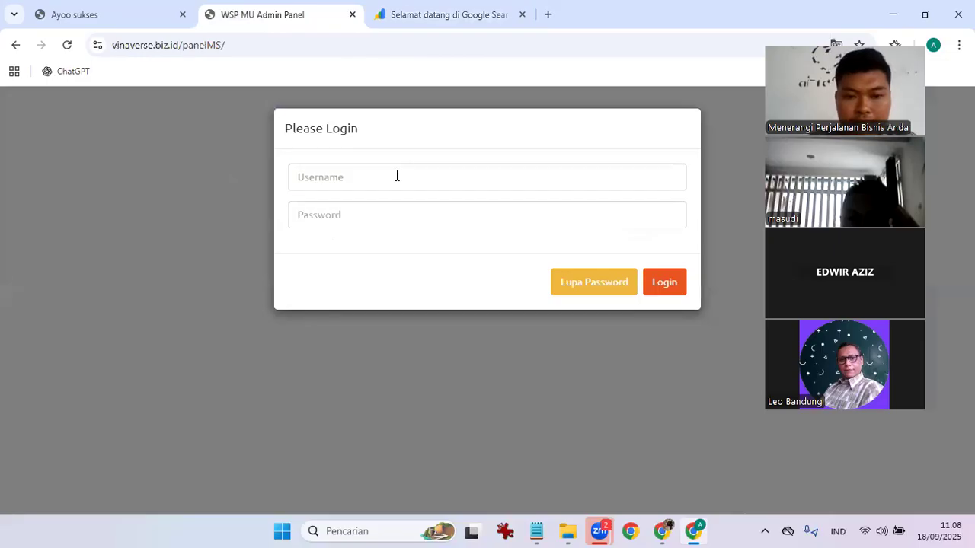
left_click(396, 176)
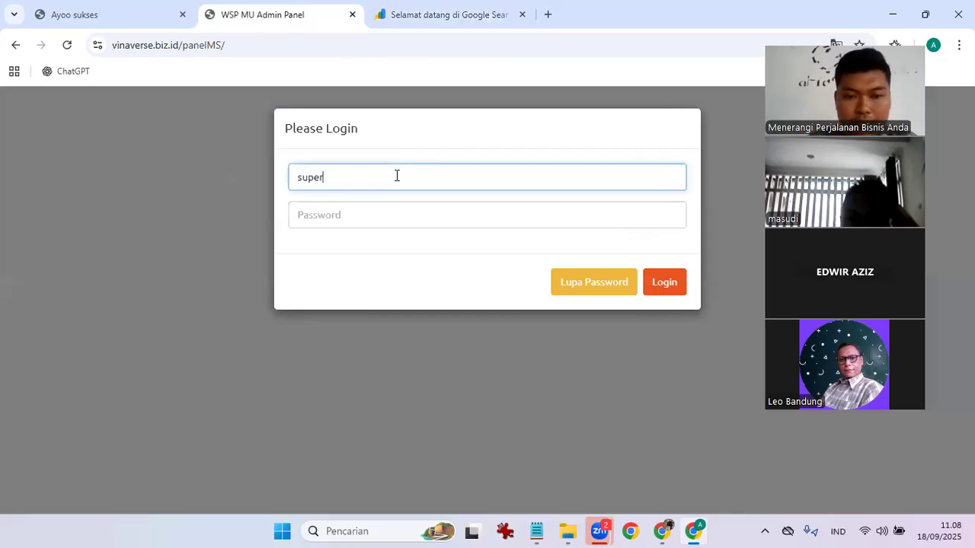
type("admin")
key("Tab")
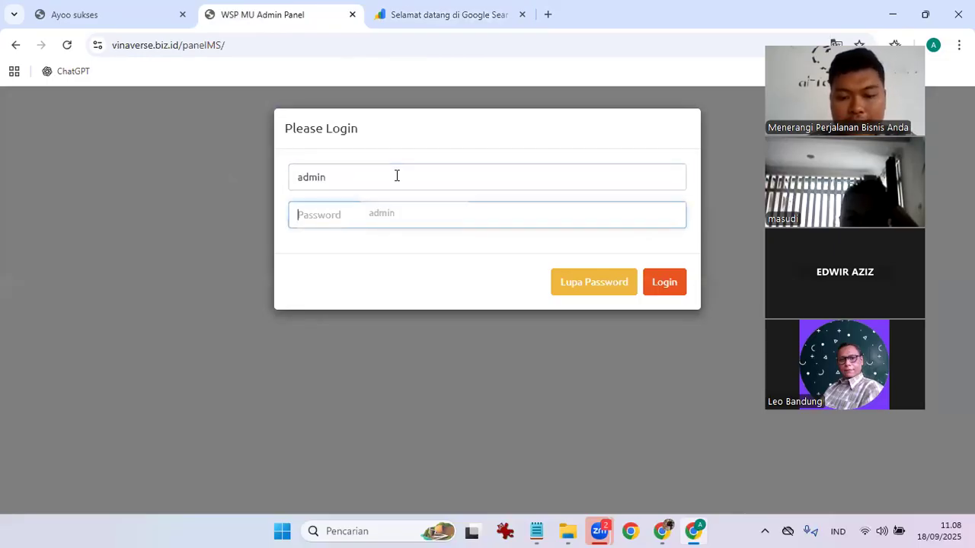
type("••••••••••")
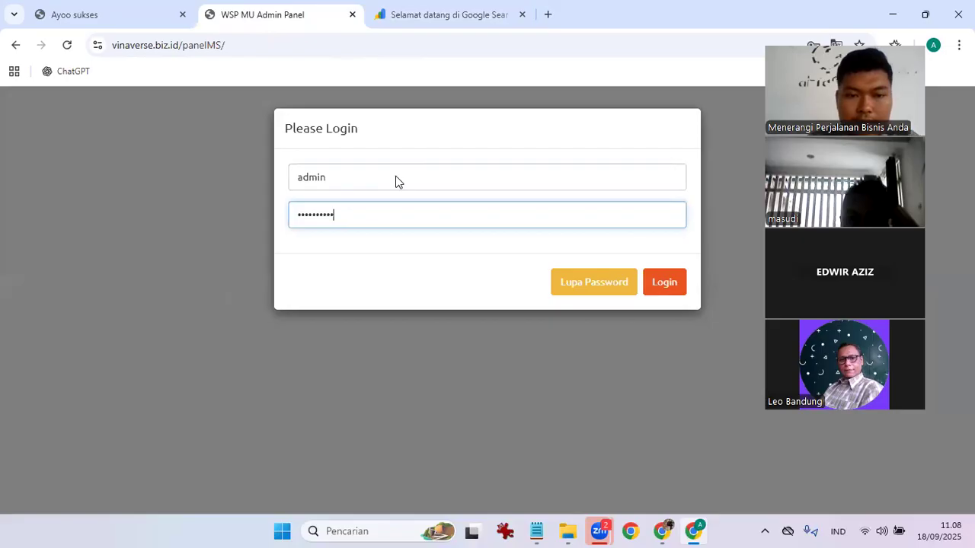
key("Return")
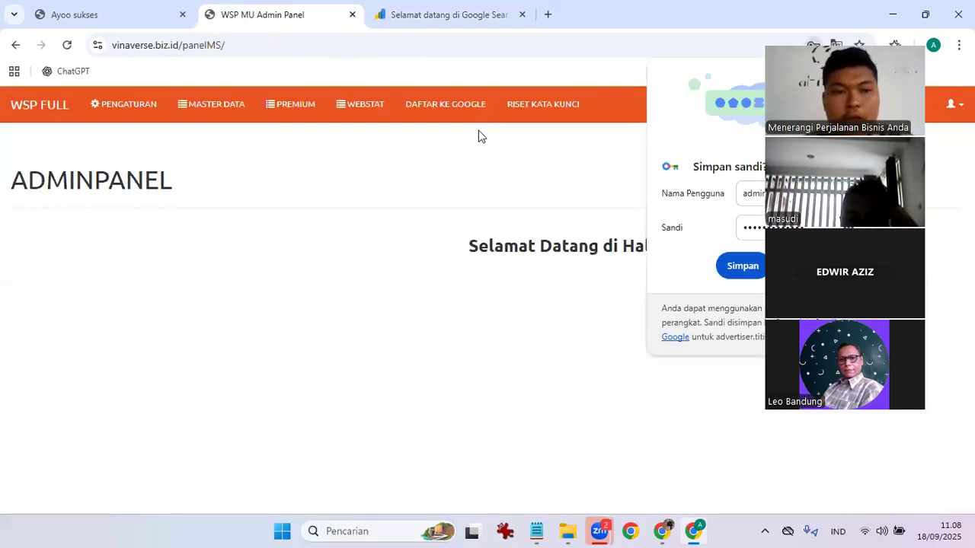
Go to PENGATURAN > META SEO UTAMA and scroll to the Meta Pendukung box.
left_click(151, 120)
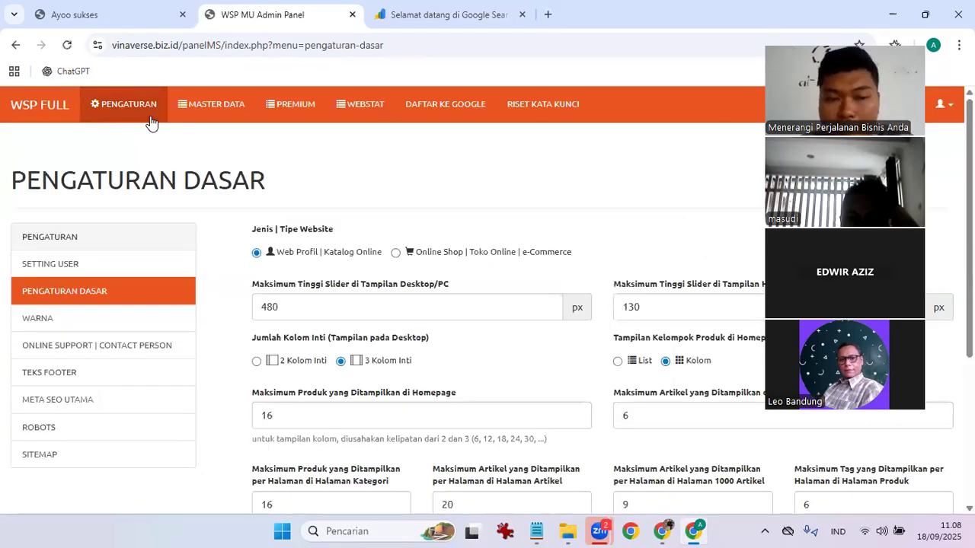
left_click(105, 403)
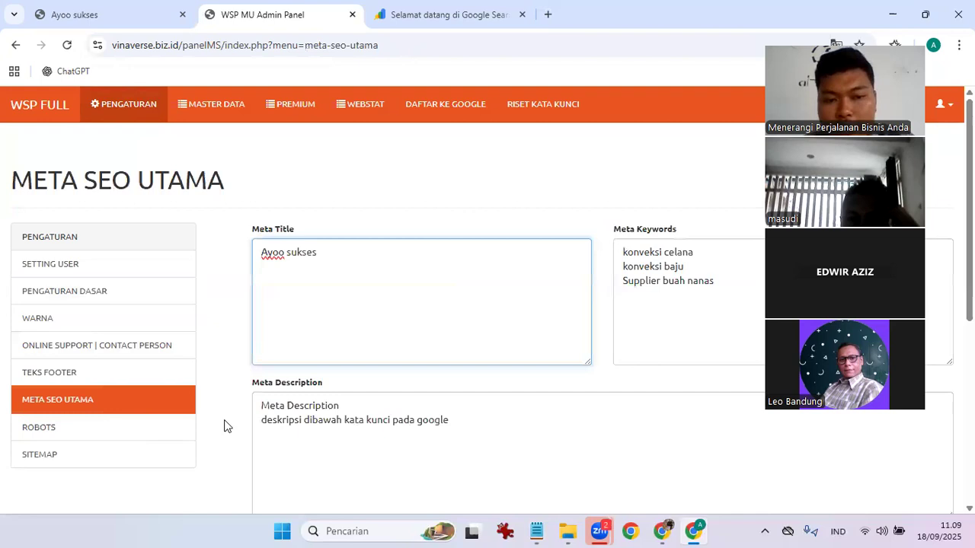
scroll(224, 426, "down", 3)
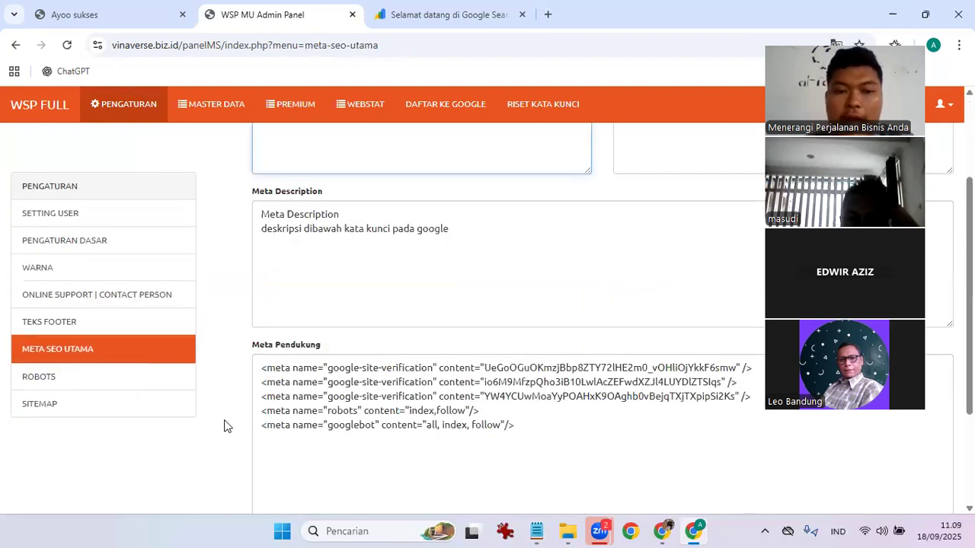
scroll(363, 312, "down", 2)
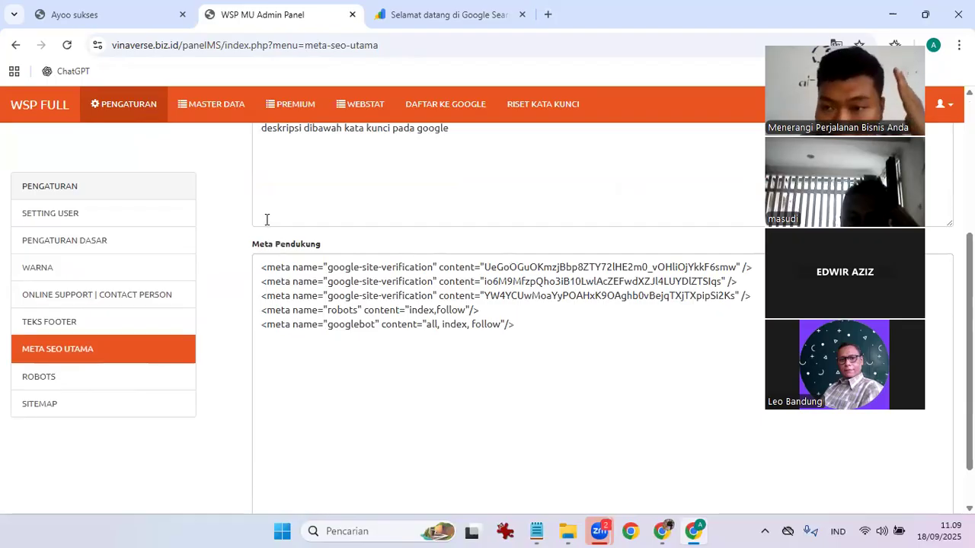
Paste the new google-site-verification tag as Meta Pendukung's first line and submit the settings.
left_click(262, 268)
key("Return")
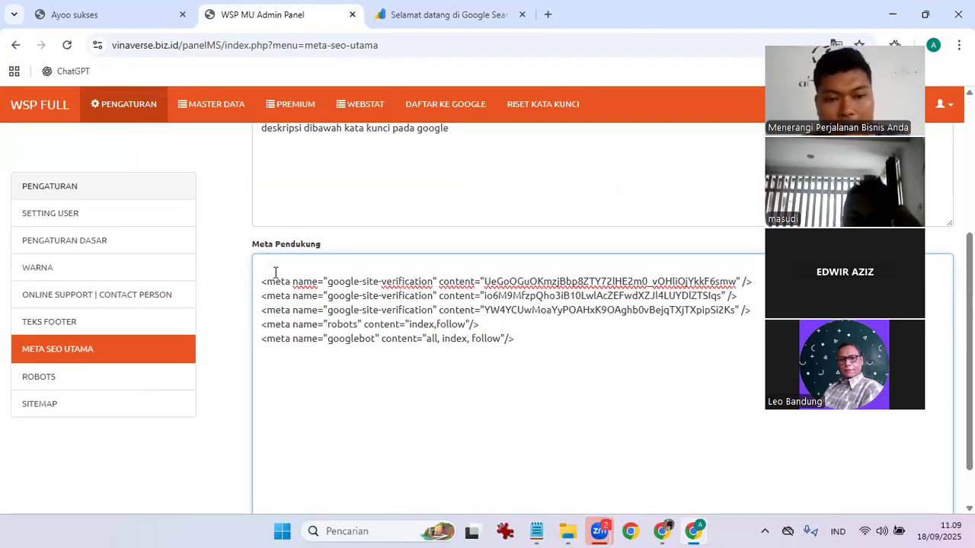
key("ctrl+v")
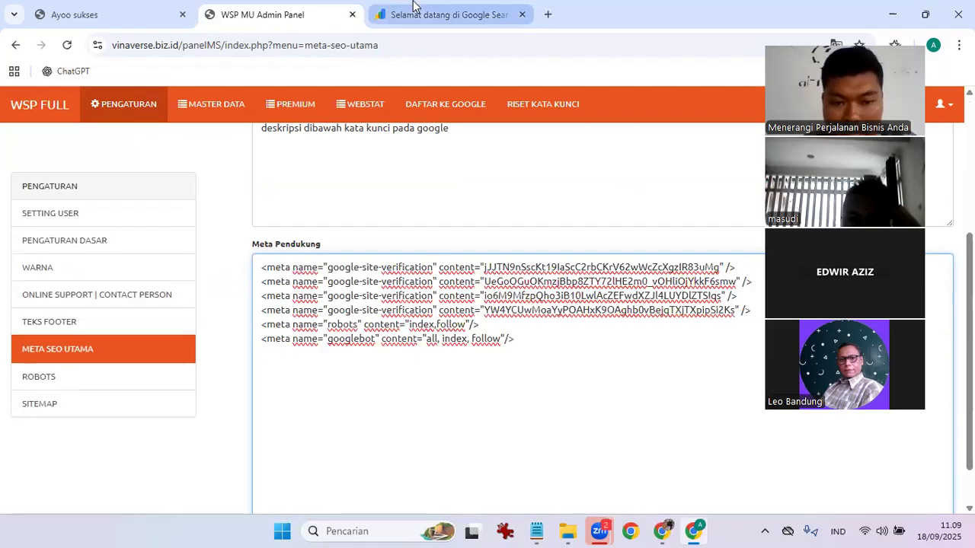
key("ctrl+Tab")
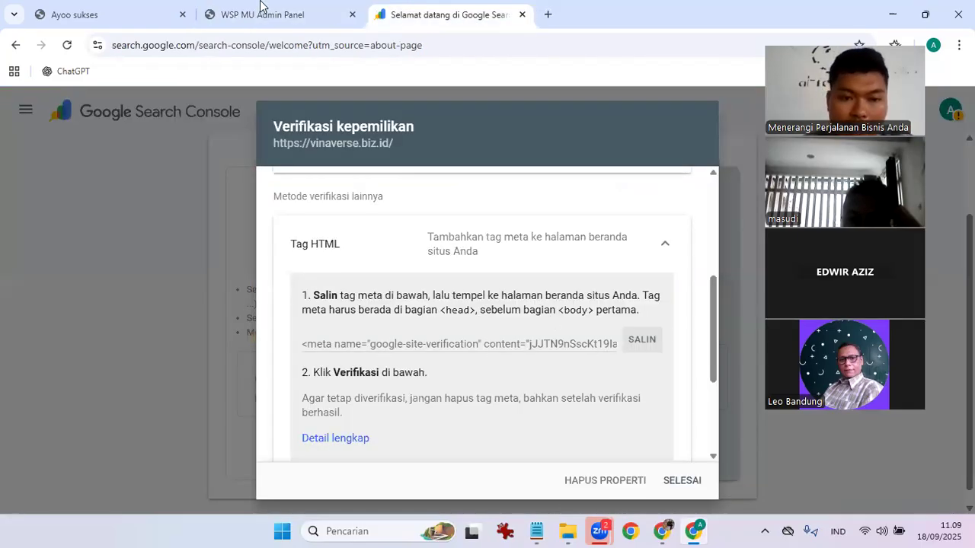
key("ctrl+shift+Tab")
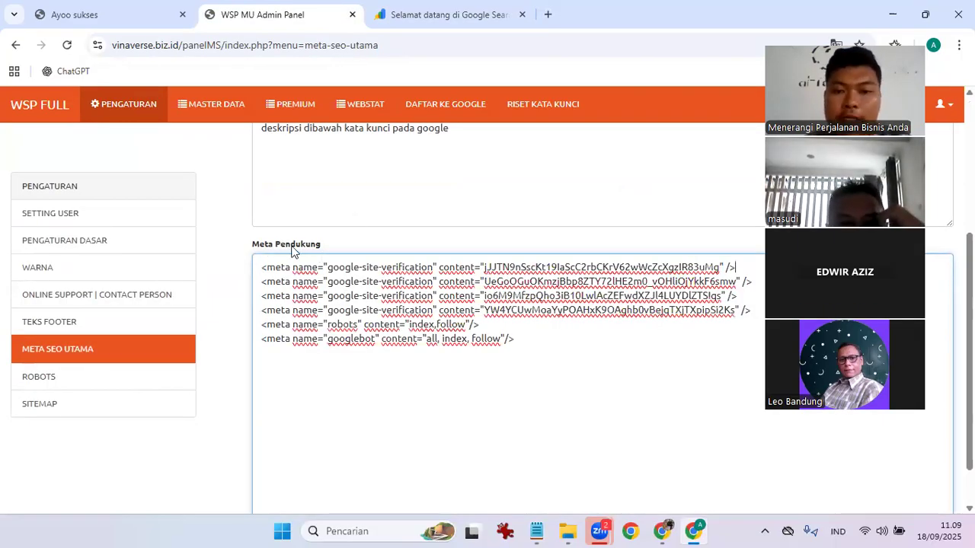
scroll(320, 480, "down", 1)
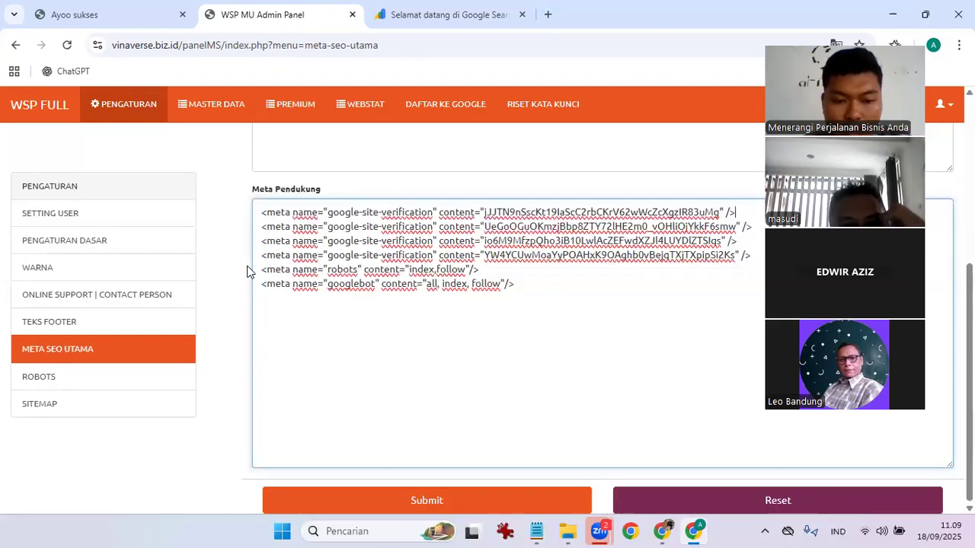
left_click(330, 499)
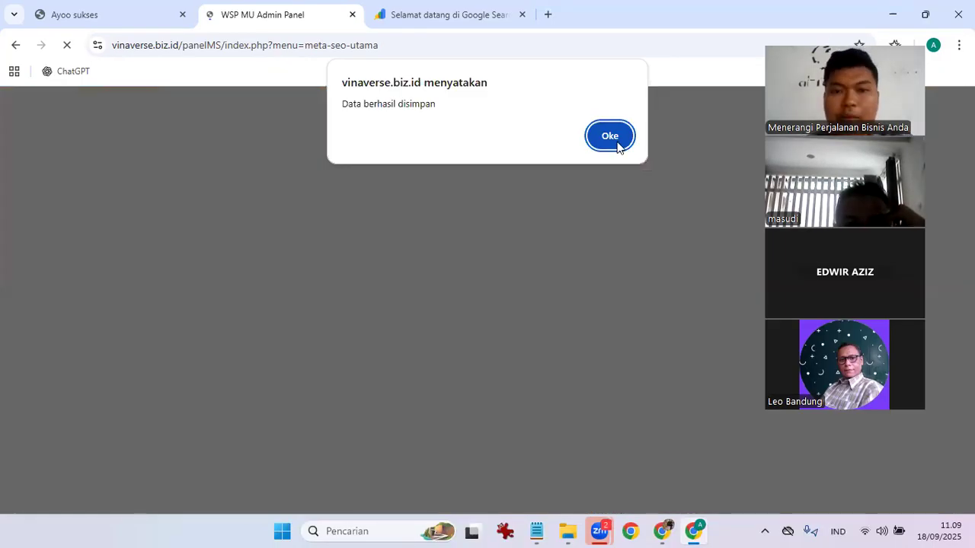
left_click(610, 137)
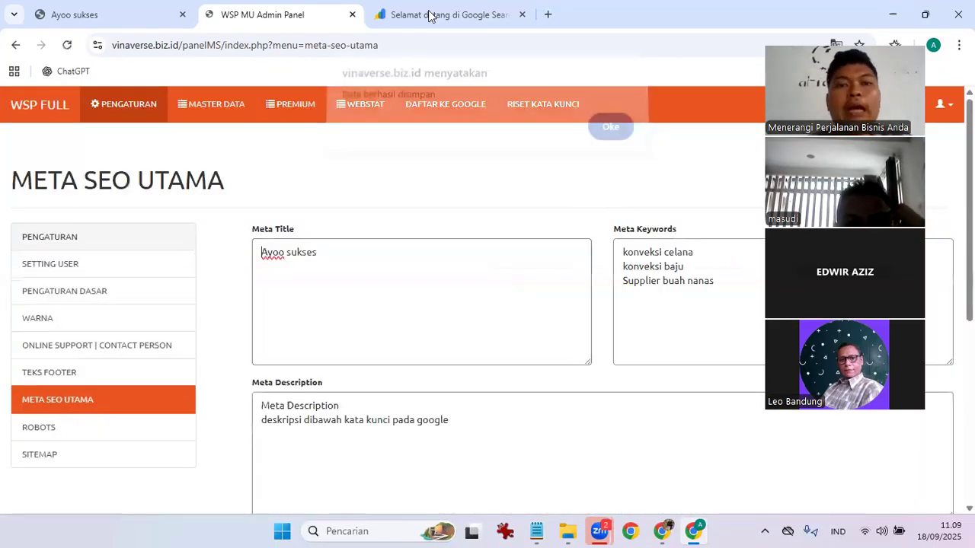
left_click(414, 8)
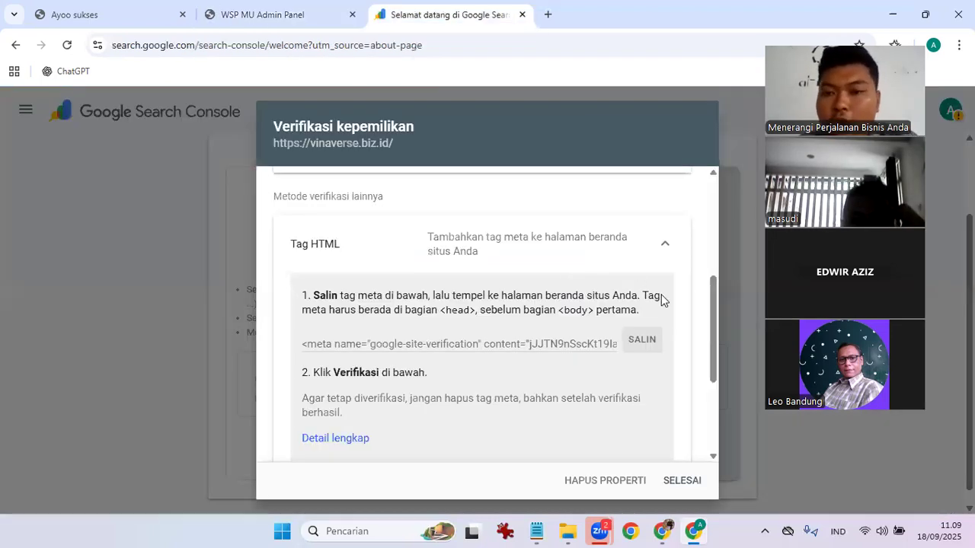
scroll(661, 300, "down", 1)
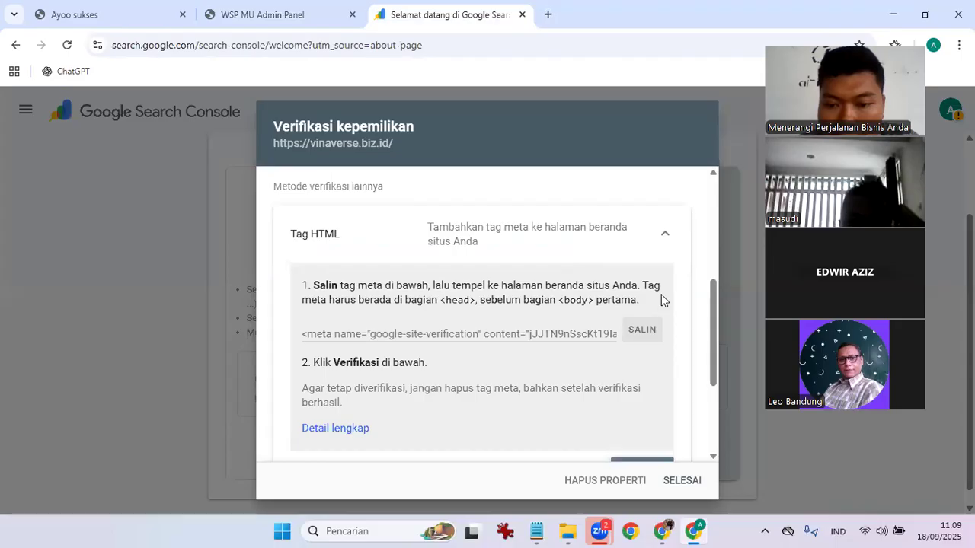
scroll(661, 300, "down", 1)
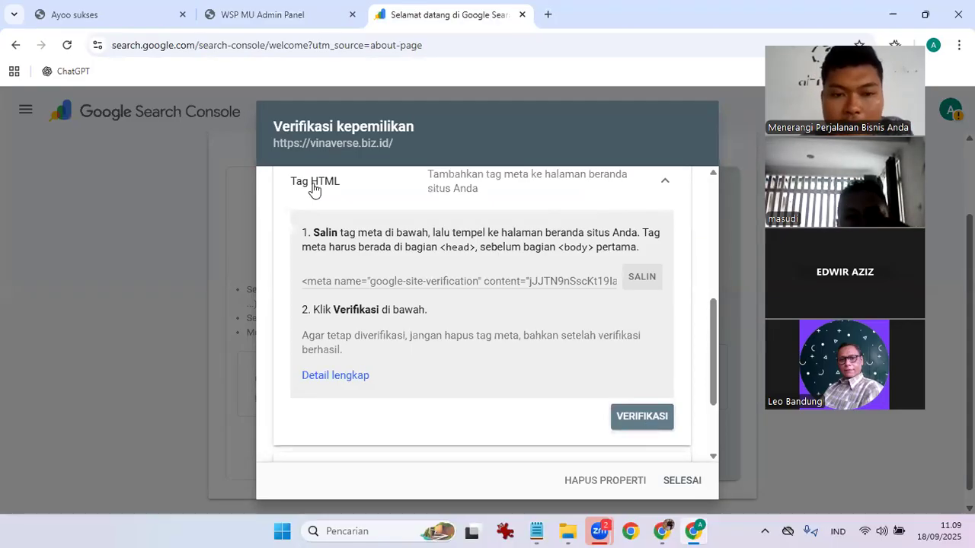
left_click(635, 426)
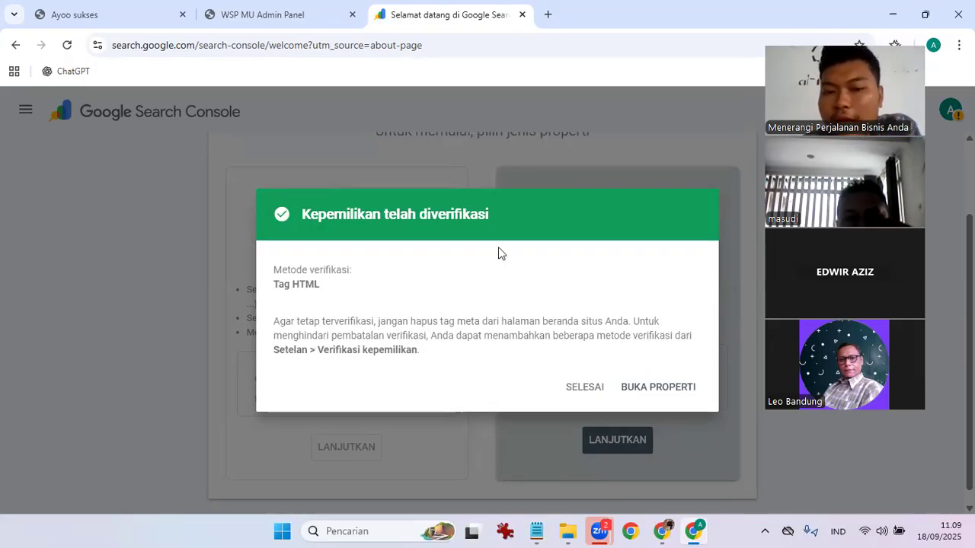
left_click(670, 394)
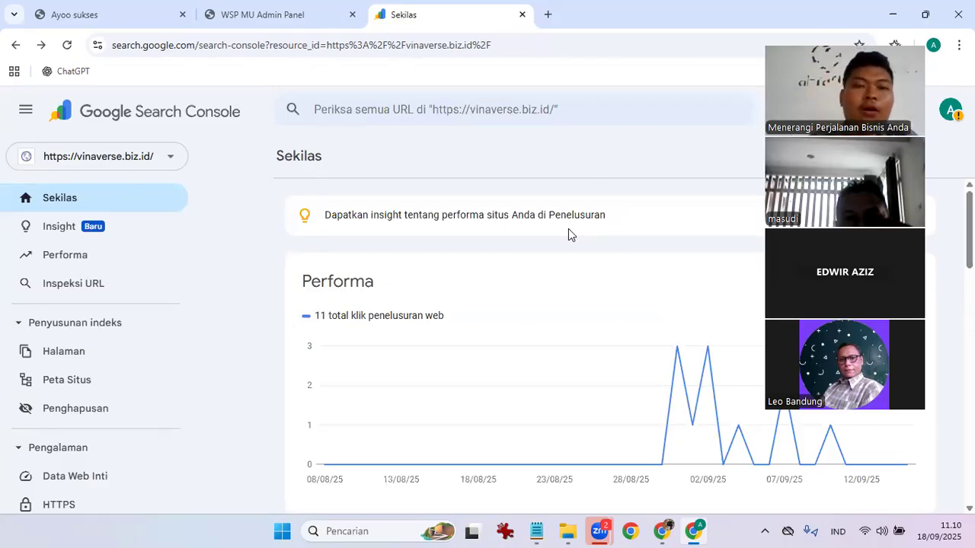
Browse the vinaverse.biz.id sidebar categories down to the Telur Bebek category page.
left_click(142, 7)
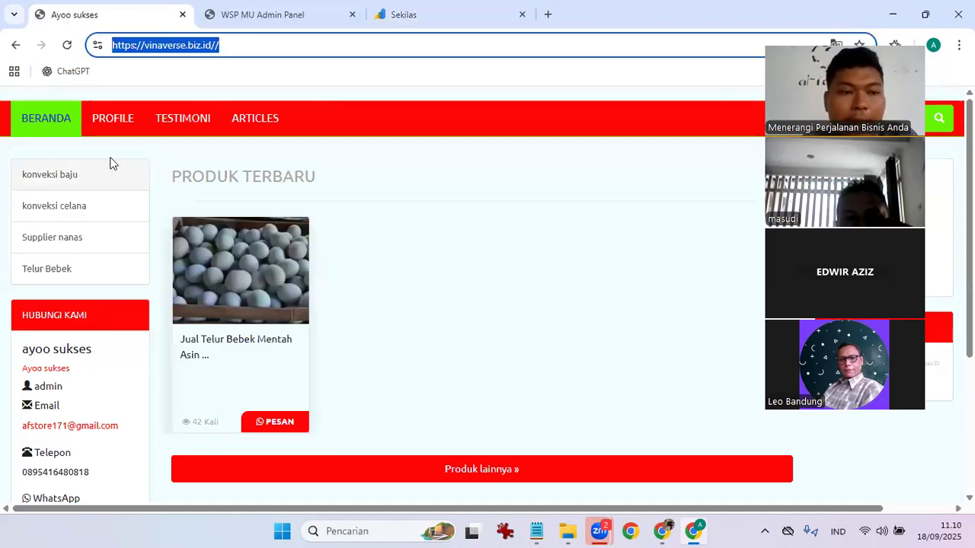
left_click(90, 173)
left_click(89, 206)
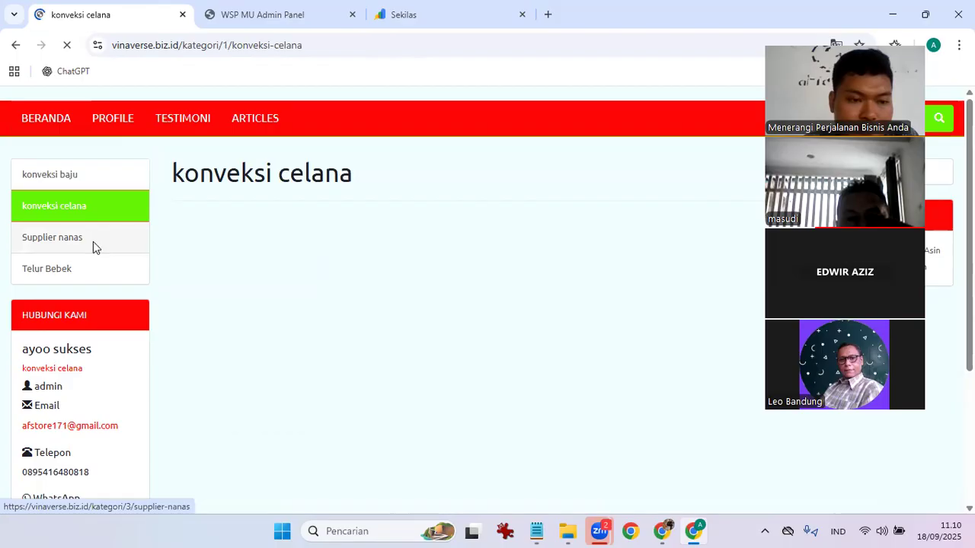
left_click(93, 241)
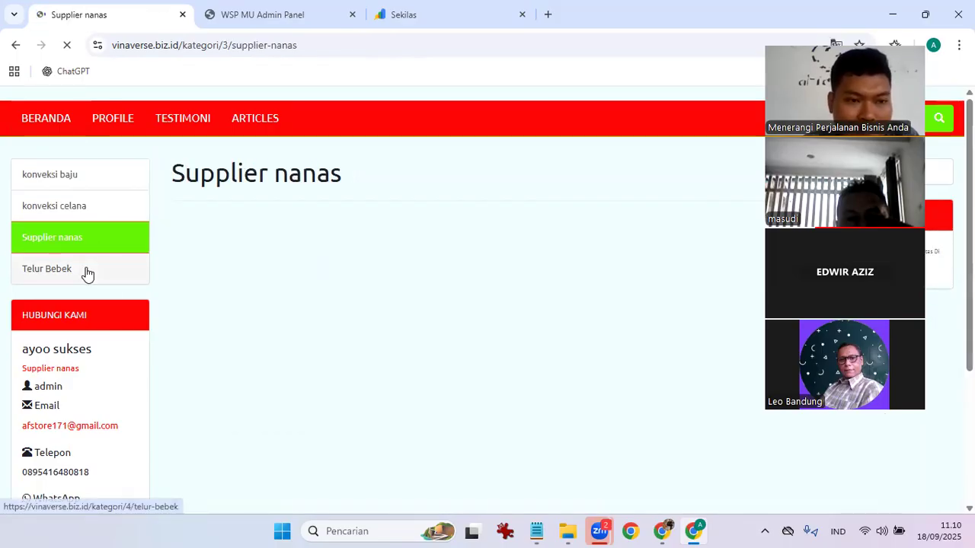
left_click(87, 273)
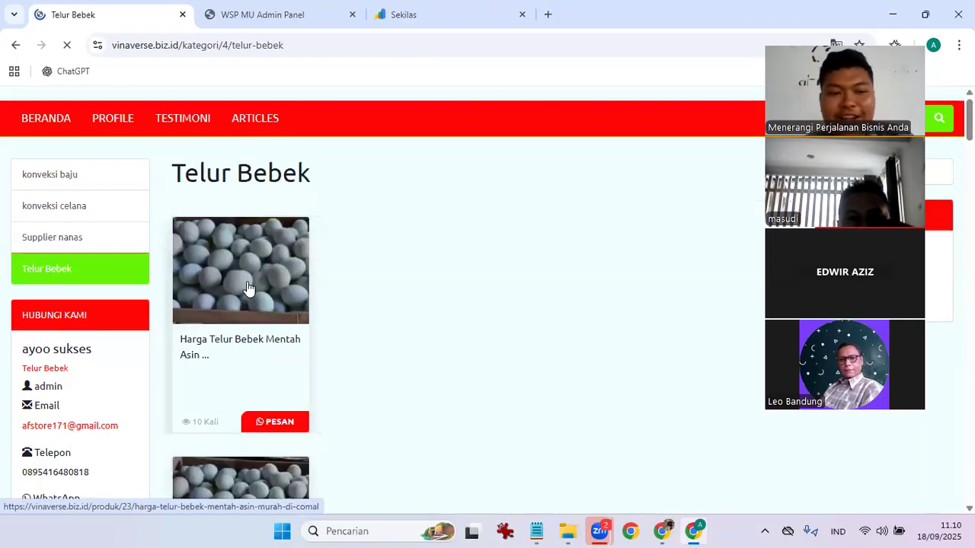
scroll(247, 288, "down", 3)
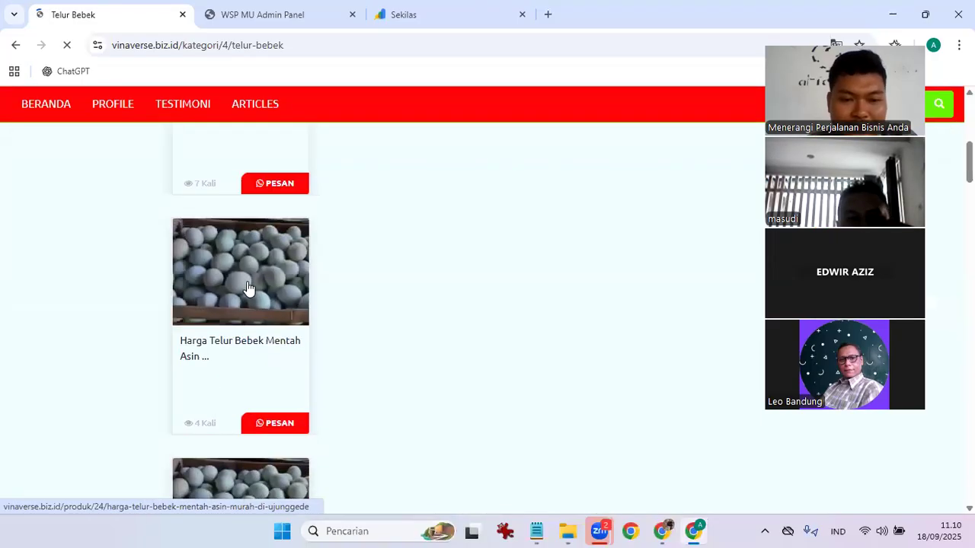
scroll(248, 288, "up", 3)
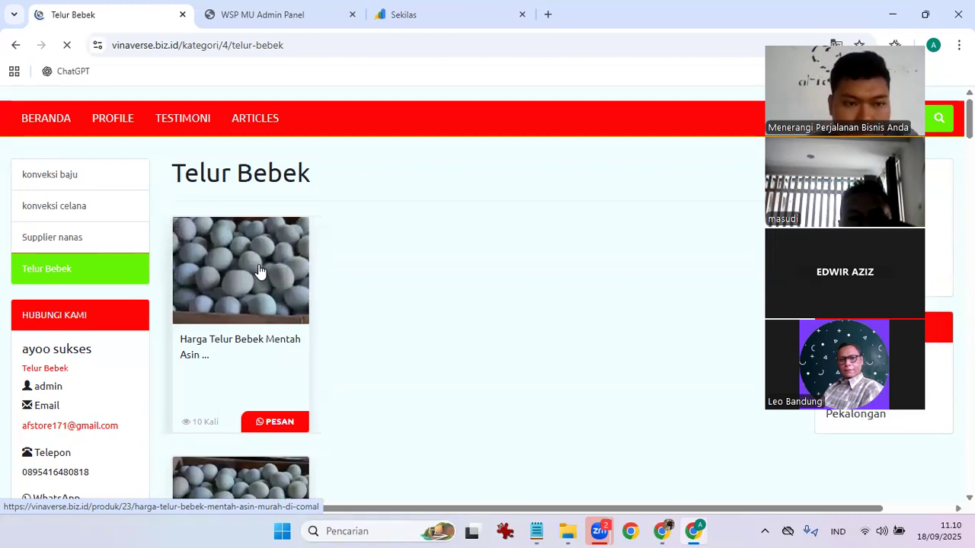
scroll(259, 270, "down", 3)
scroll(261, 272, "up", 3)
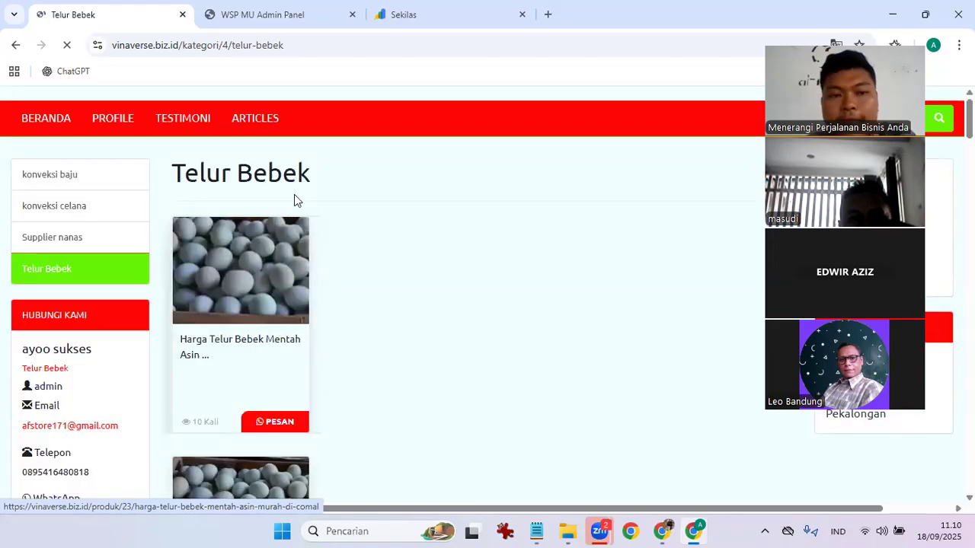
Open the Harga Telur Bebek Mentah Asin Murah di Comal product page and copy its URL.
left_click(267, 283)
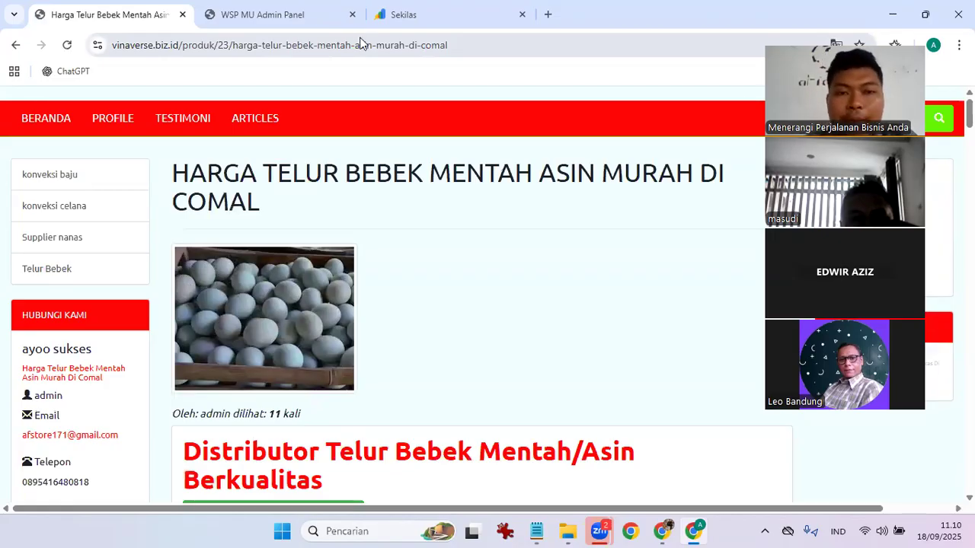
left_click(362, 43)
key("ctrl+c")
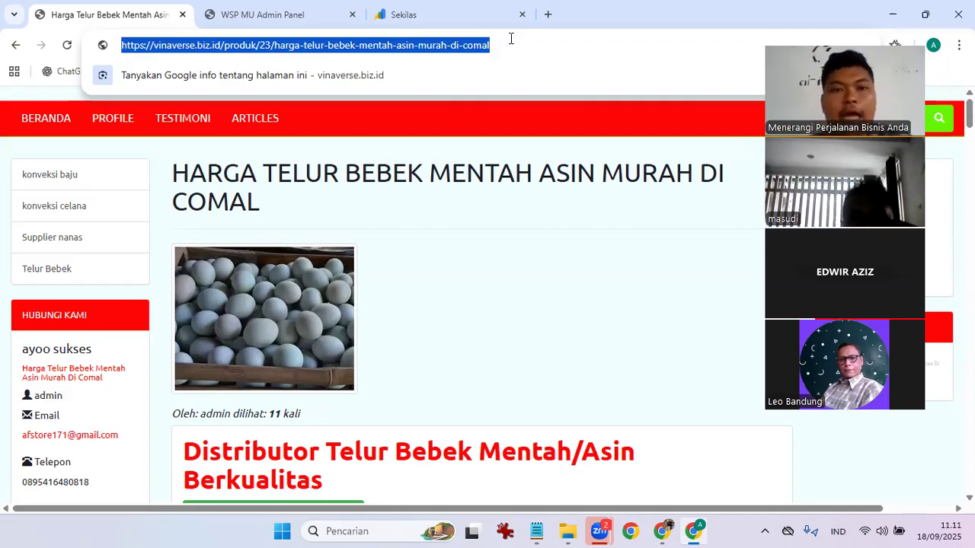
left_click(463, 9)
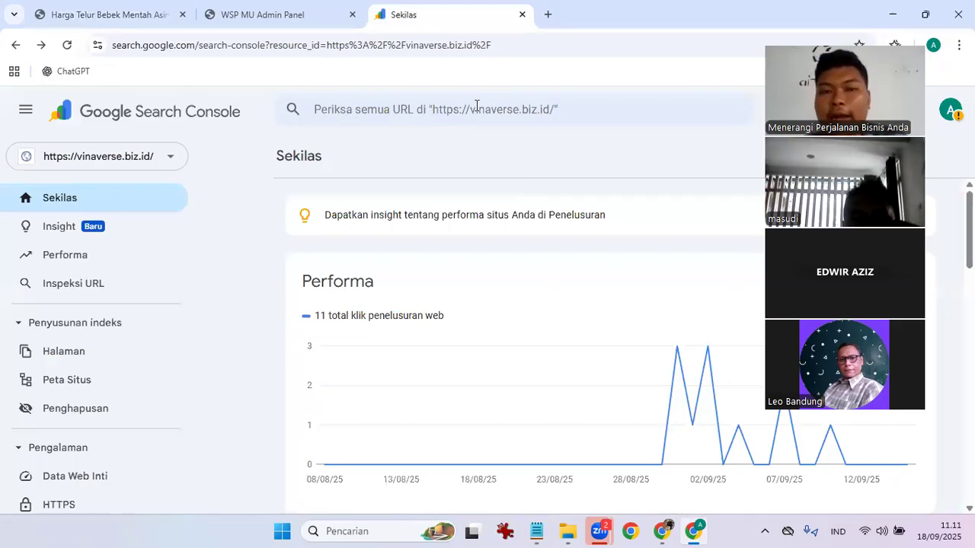
Inspect the copied Telur Bebek product page URL in Search Console's inspection bar.
left_click(417, 116)
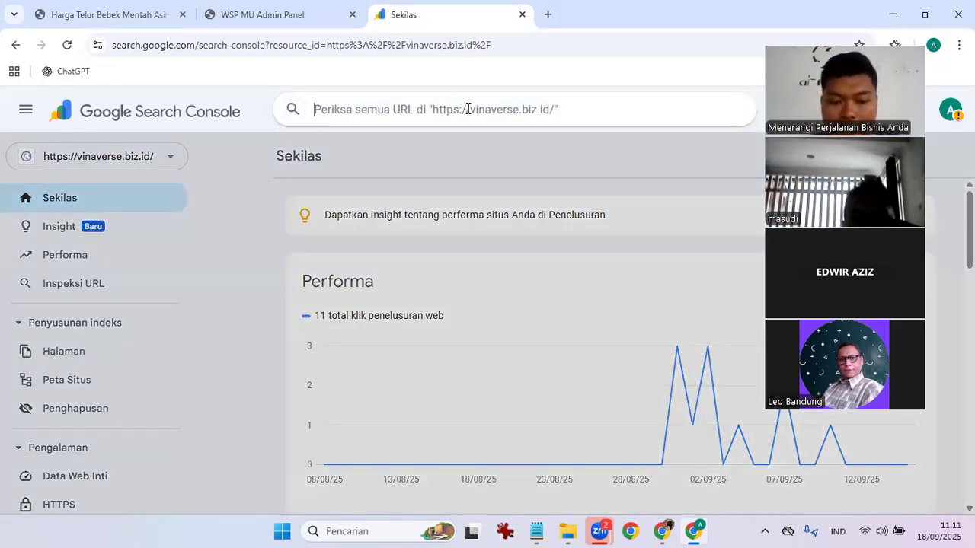
key("ctrl+v")
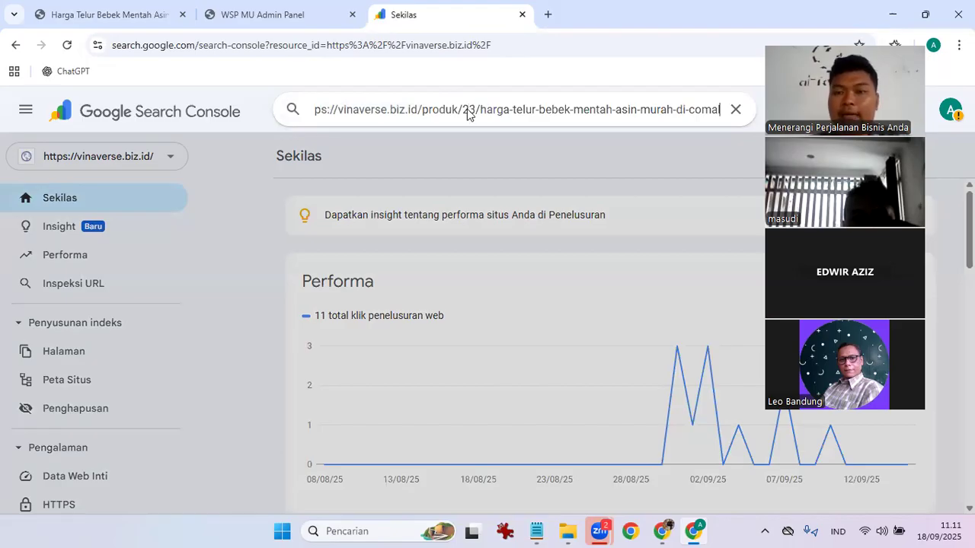
key("Return")
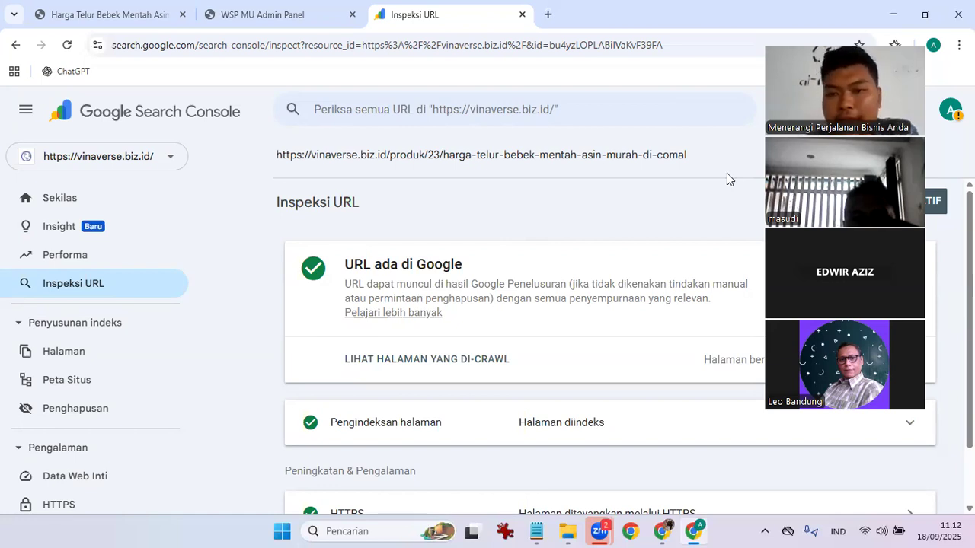
Run a live test on the Telur Bebek product URL and request its indexing.
left_click_drag(871, 38, 187, 128)
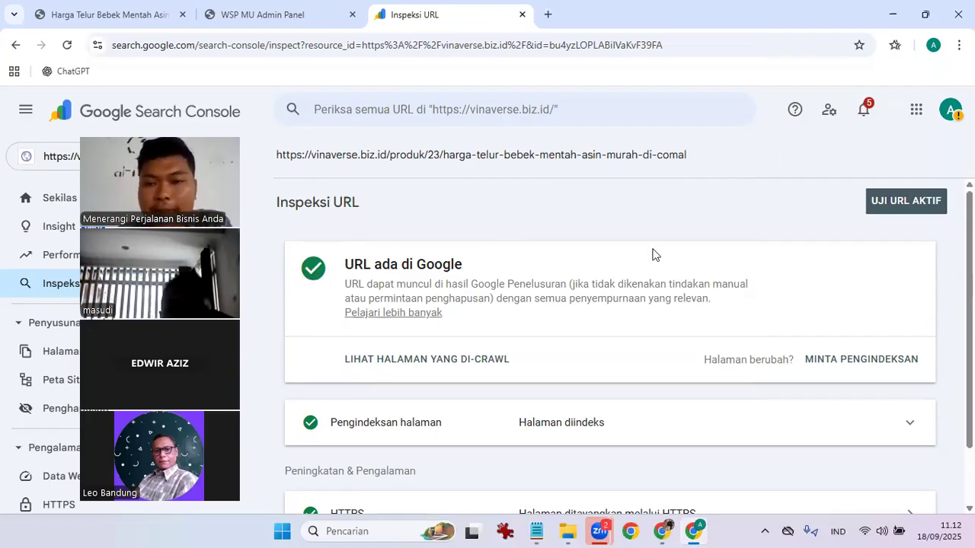
left_click(907, 203)
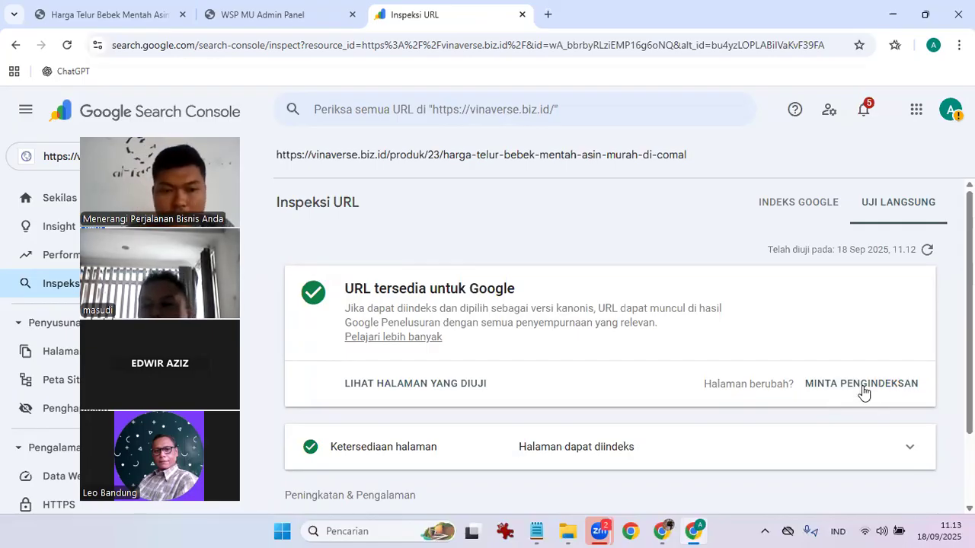
left_click(862, 385)
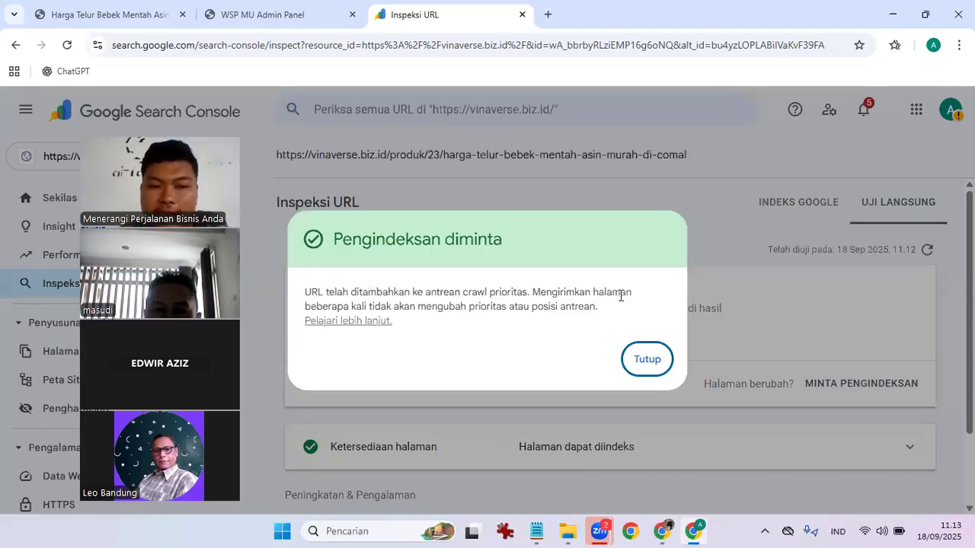
left_click(650, 357)
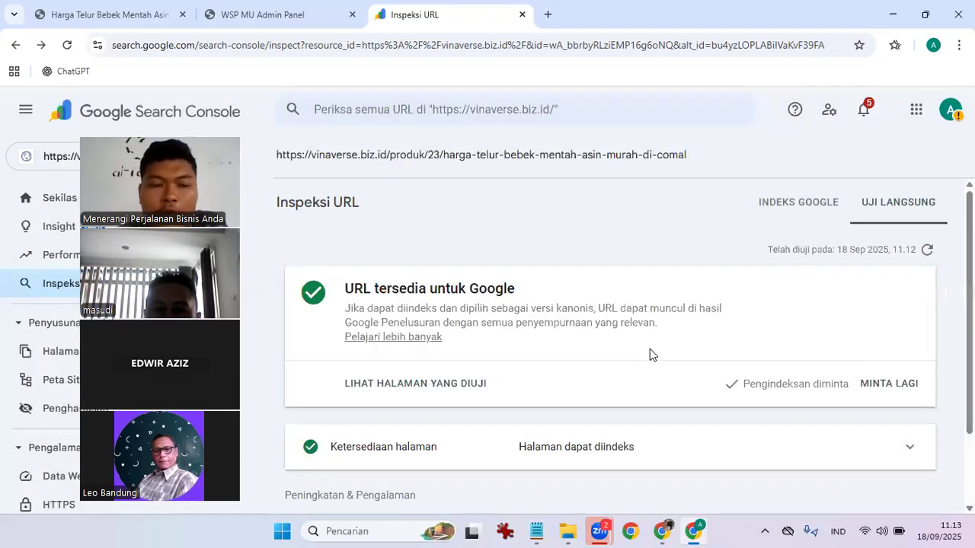
left_click(730, 384)
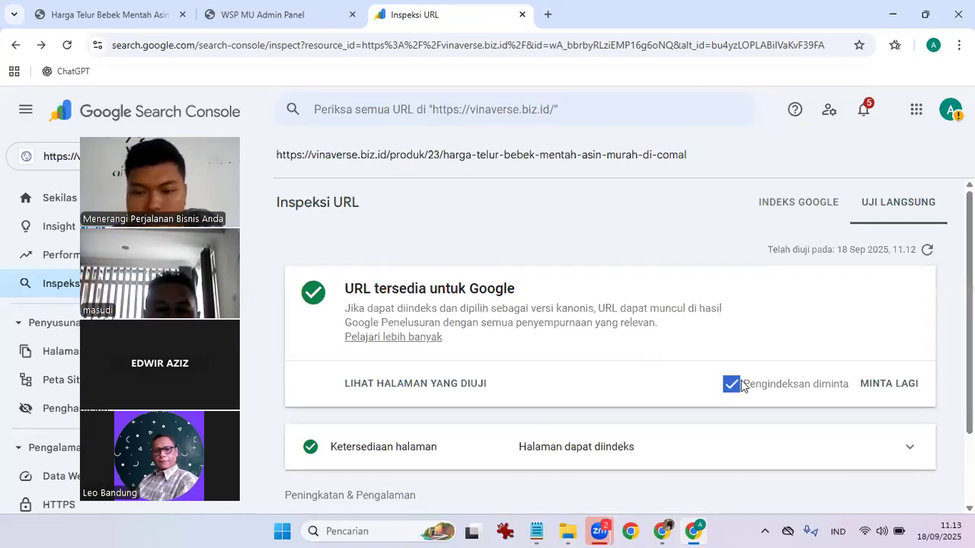
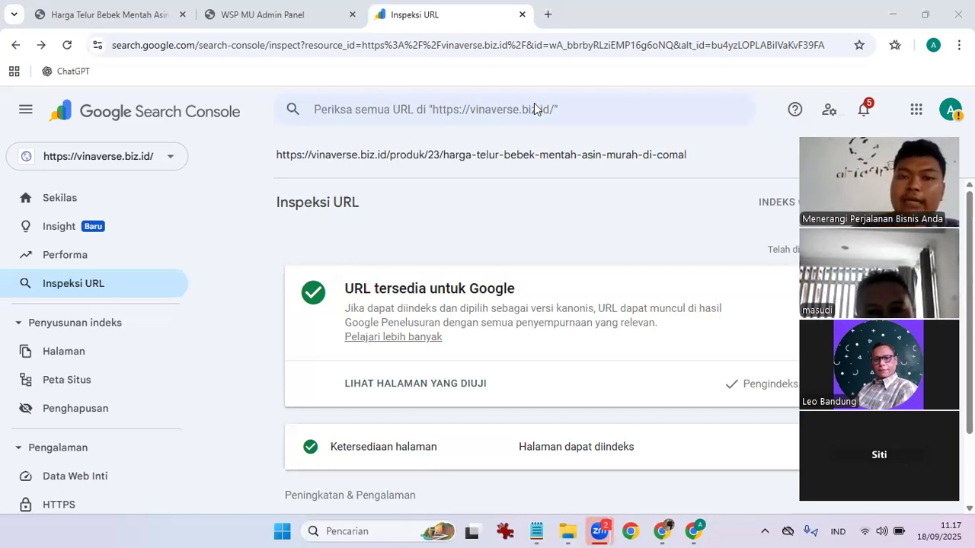
Dismiss the recent URL suggestions and open the Search Console property list.
left_click(505, 109)
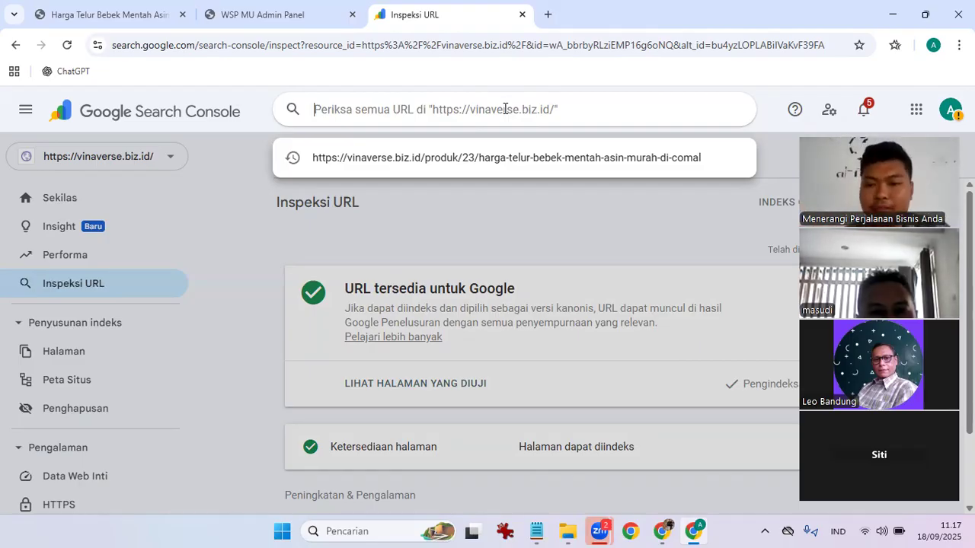
left_click(549, 265)
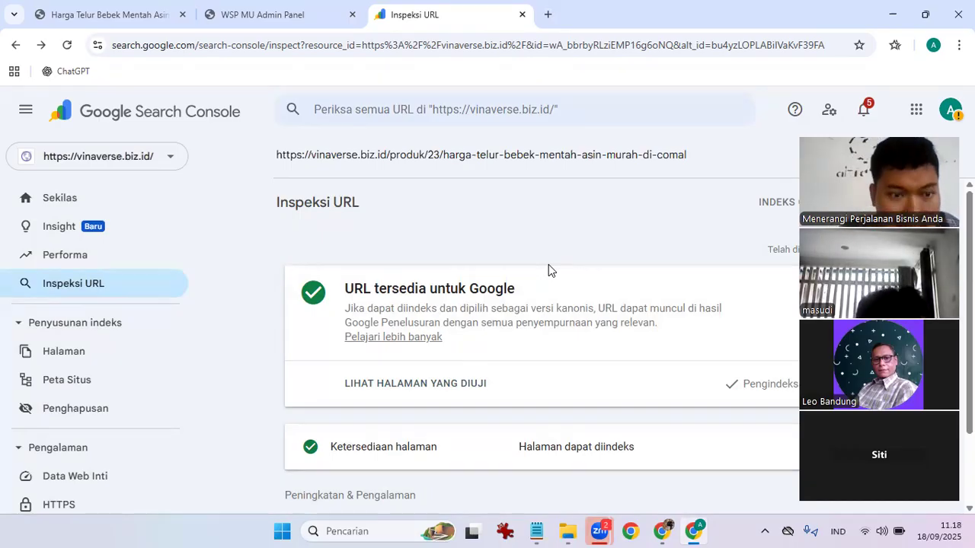
left_click(97, 158)
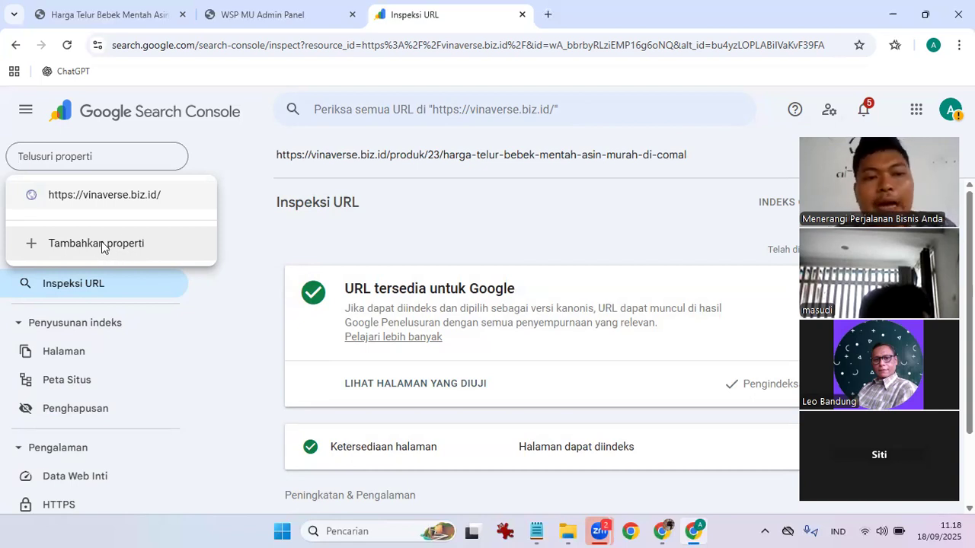
Review the Domain and URL-prefix options in 'Tambahkan properti', close without adding, and recall recent URLs.
left_click(102, 243)
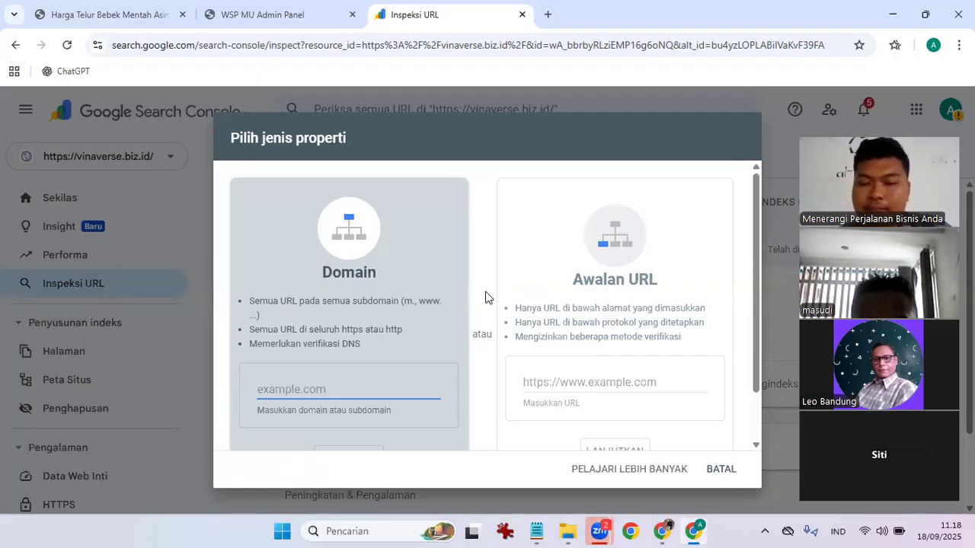
scroll(627, 391, "down", 2)
scroll(414, 189, "up", 2)
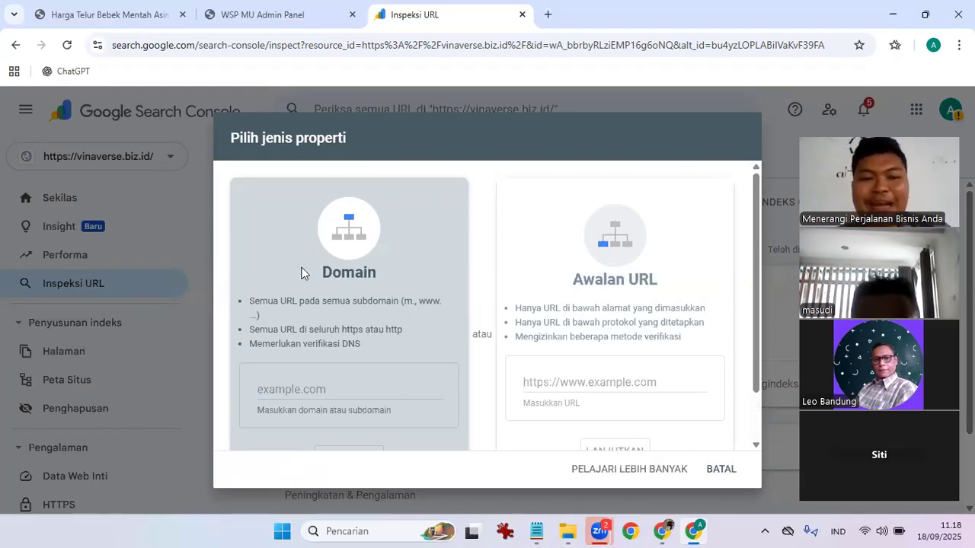
left_click(174, 236)
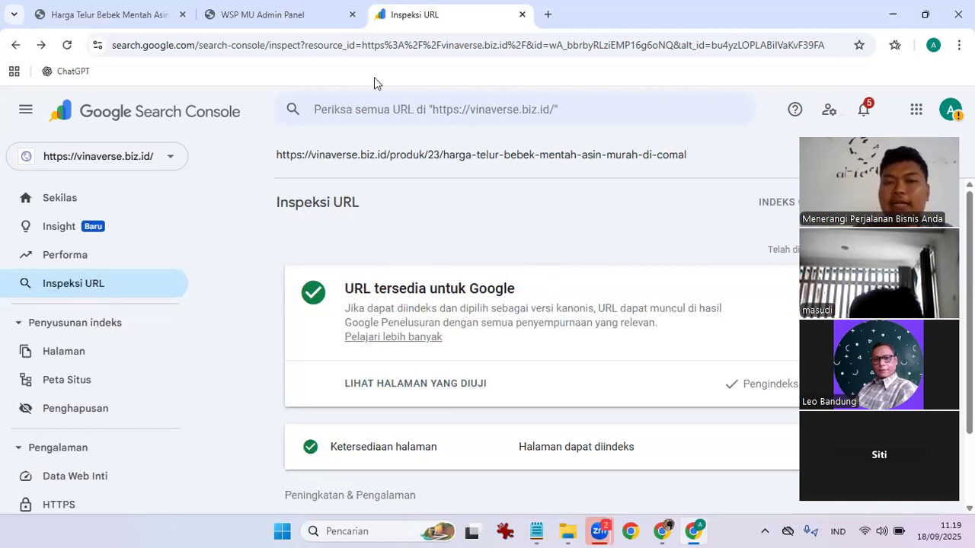
left_click(511, 107)
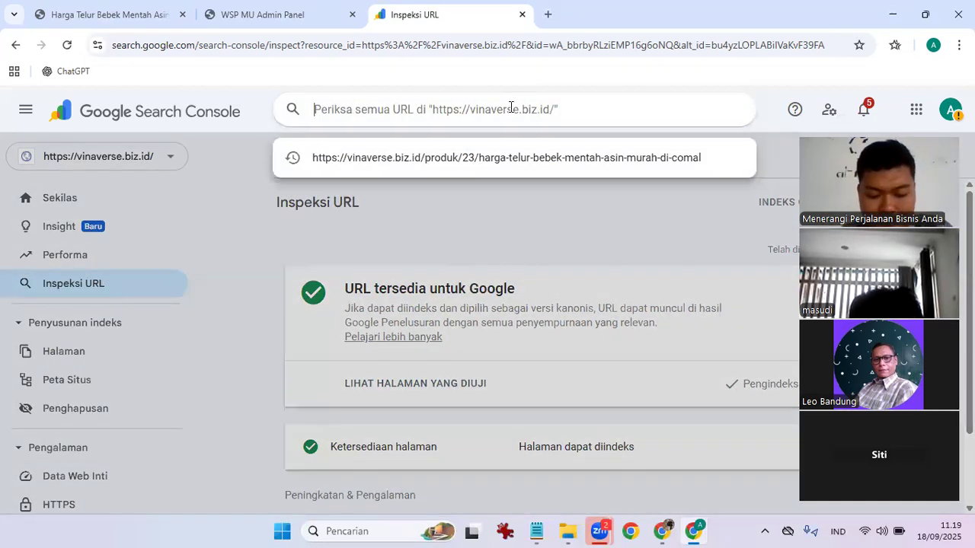